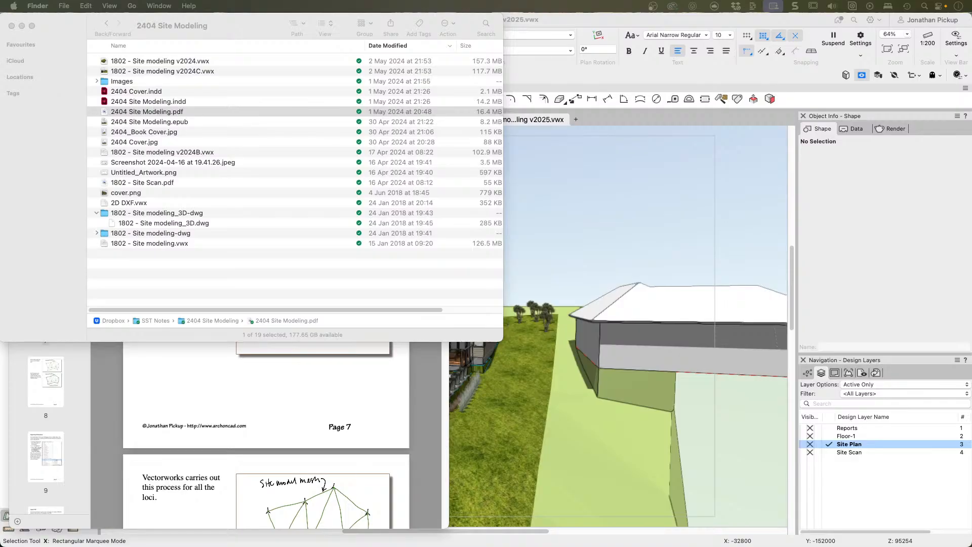
Step: Switch to the 2404 Site Modeling PDF, return to its cover and go to the Visualization section on page 5
click(218, 451)
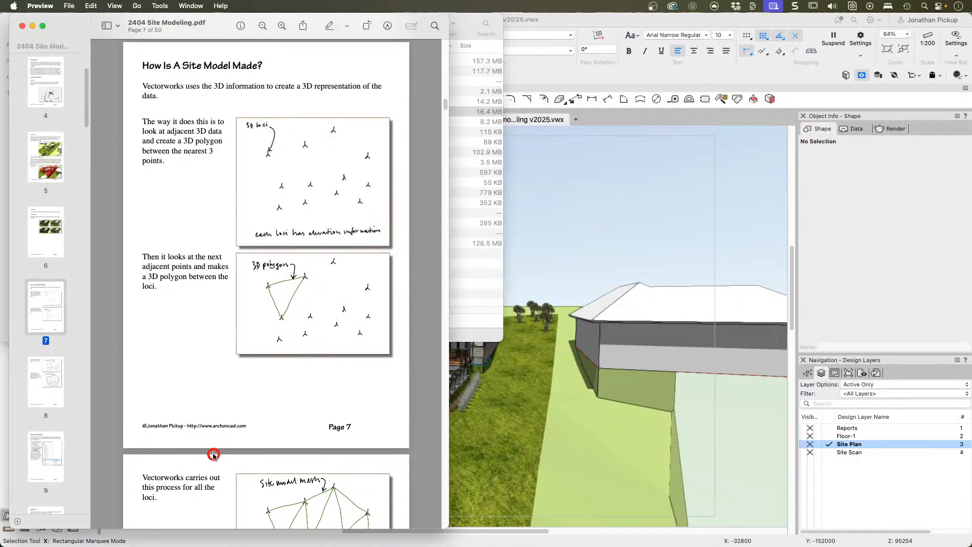
drag(446, 105, 446, 44)
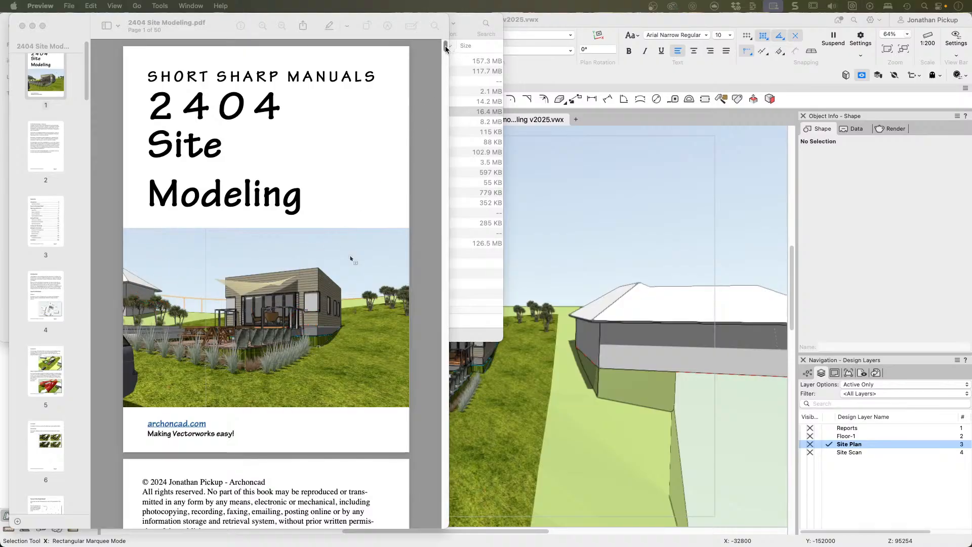
drag(445, 45, 440, 86)
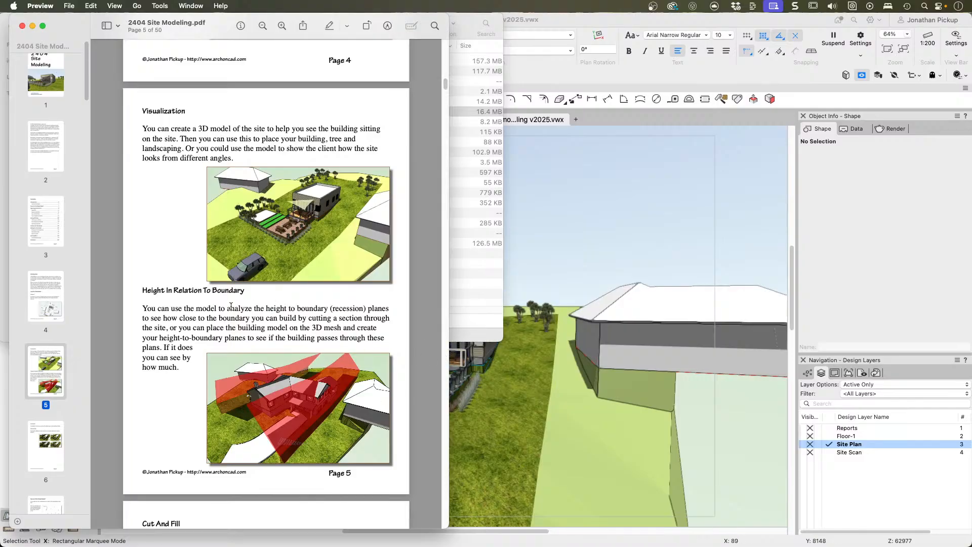
Step: Read the Height In Relation To Boundary, Cut And Fill and Solar Studies sections, up to How Is A Site Model Made?
scroll(203, 316, down, 2)
scroll(163, 291, down, 5)
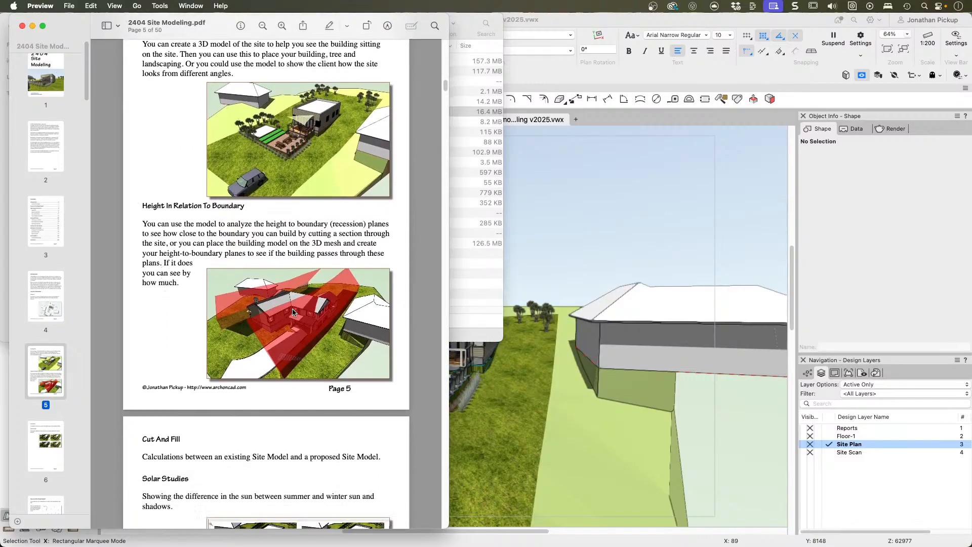
scroll(297, 317, down, 2)
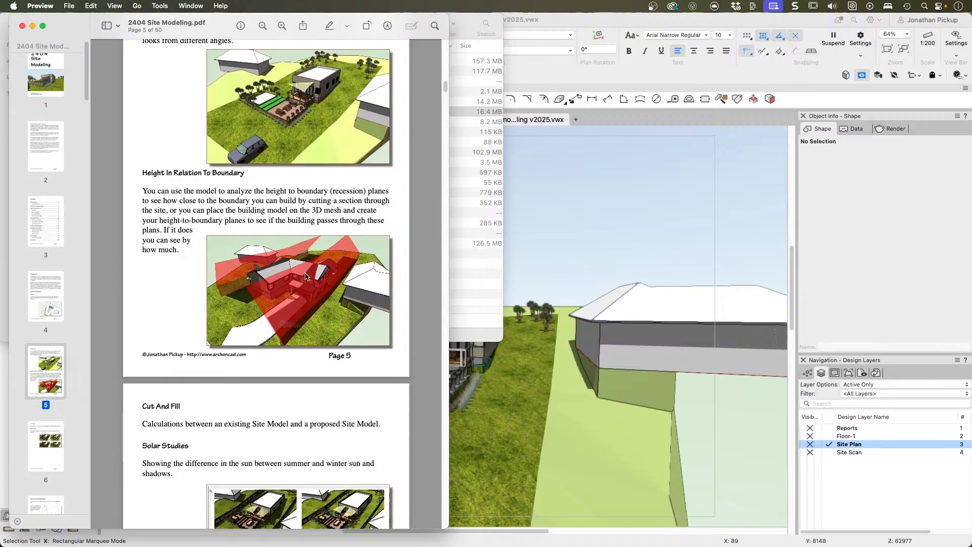
scroll(308, 277, down, 1)
scroll(306, 275, down, 3)
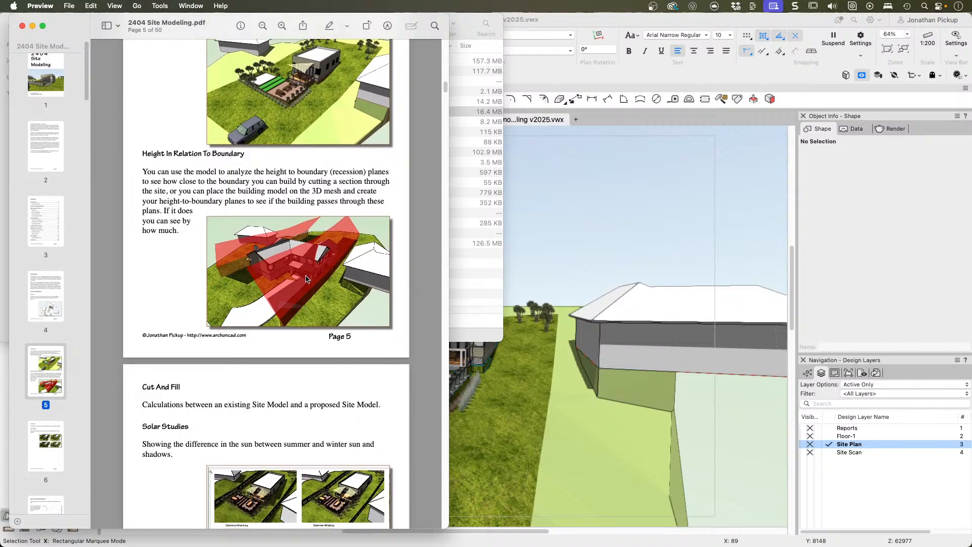
scroll(305, 278, down, 2)
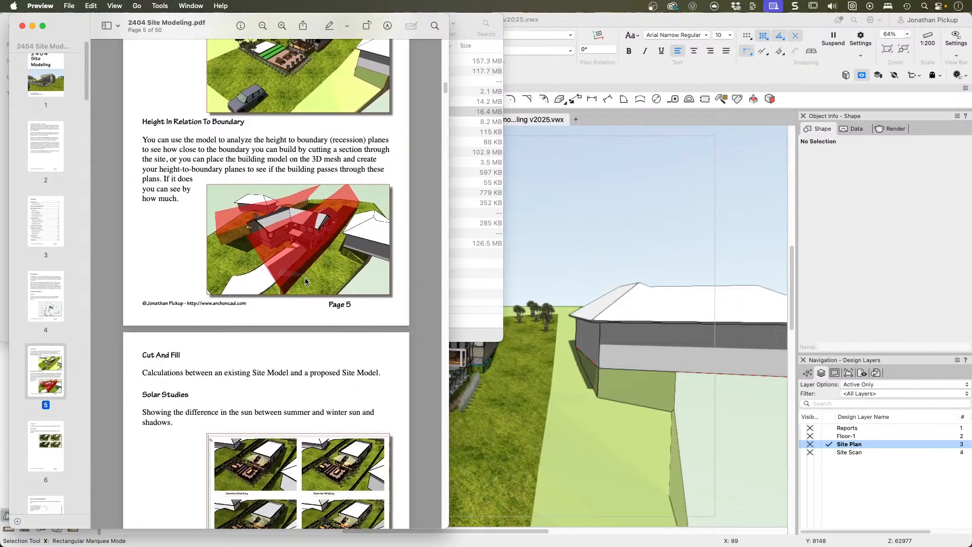
scroll(304, 278, down, 3)
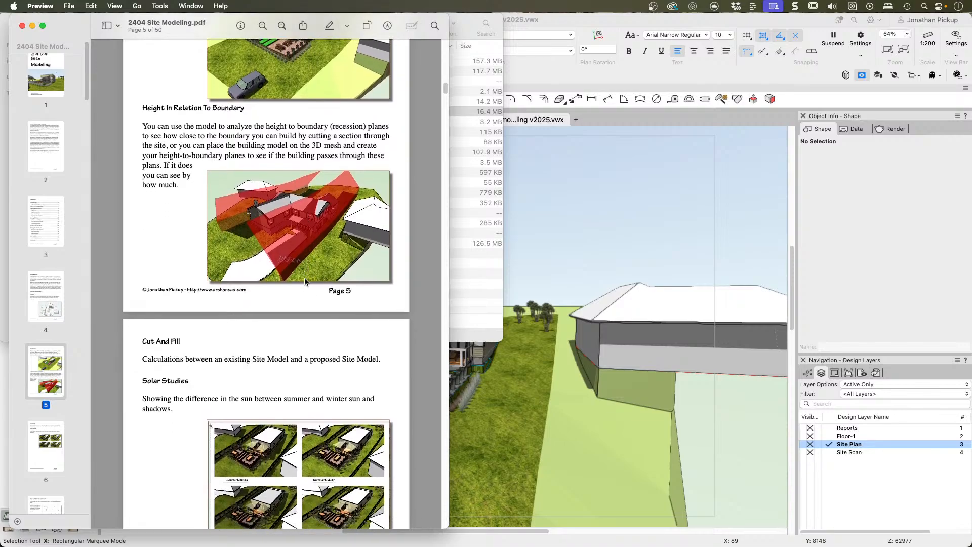
scroll(305, 278, down, 10)
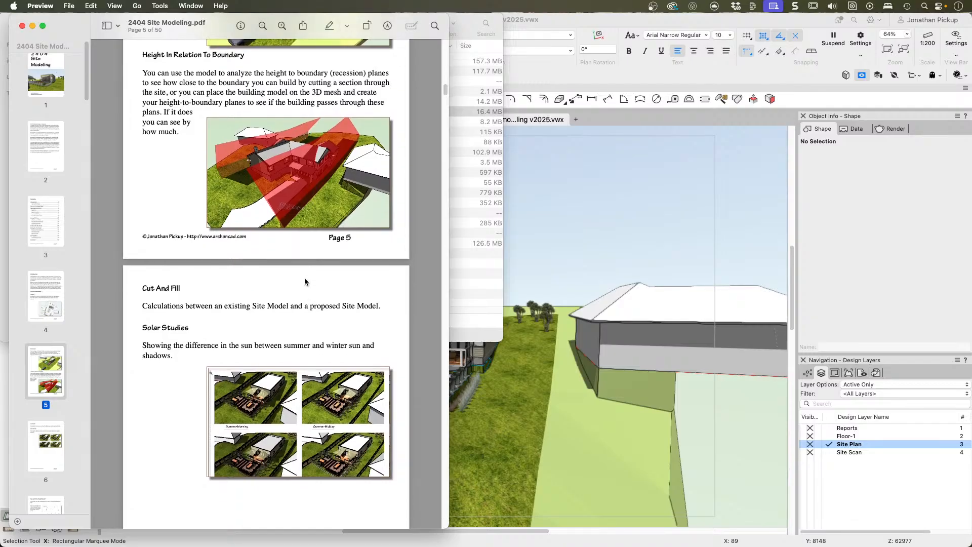
scroll(304, 282, down, 20)
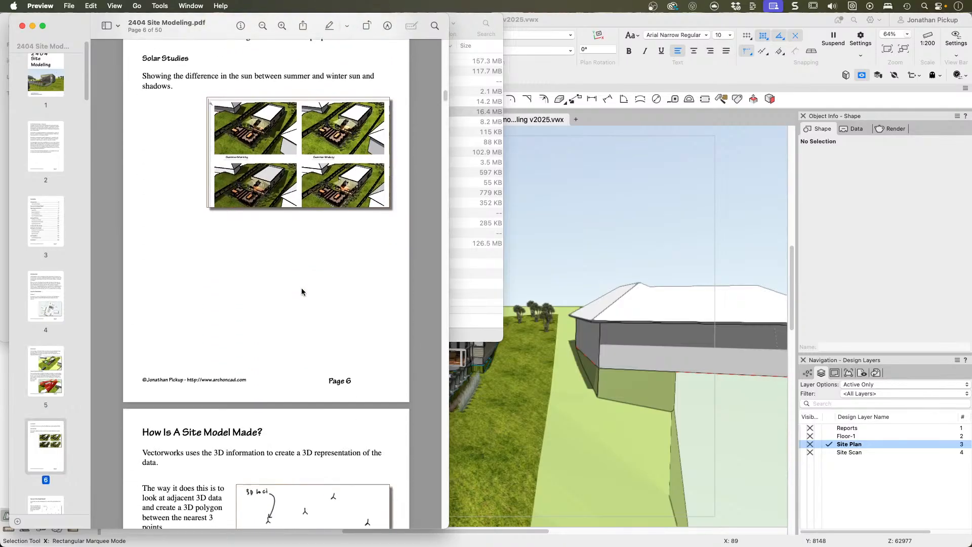
scroll(301, 294, down, 8)
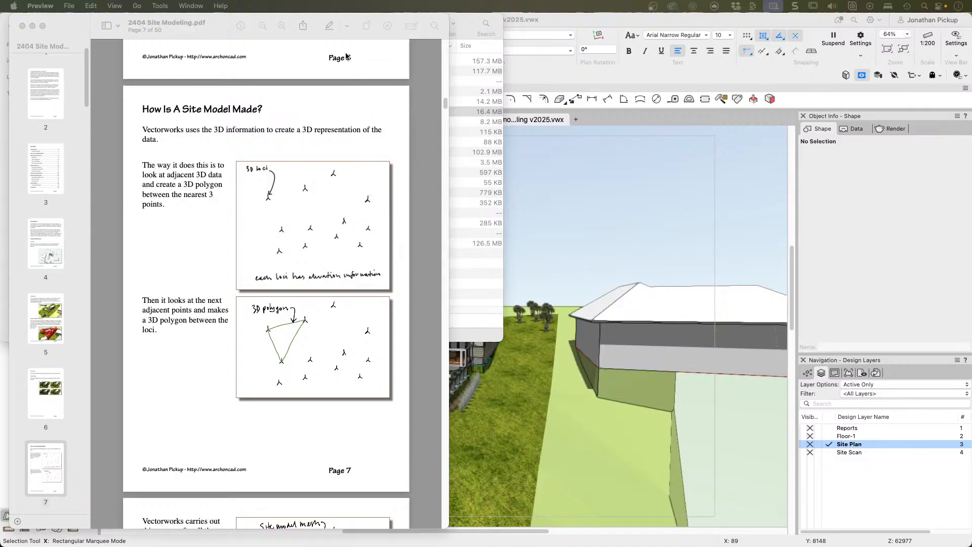
Step: Widen the PDF window and enlarge page 7 to inspect the 3D loci diagram
click(450, 67)
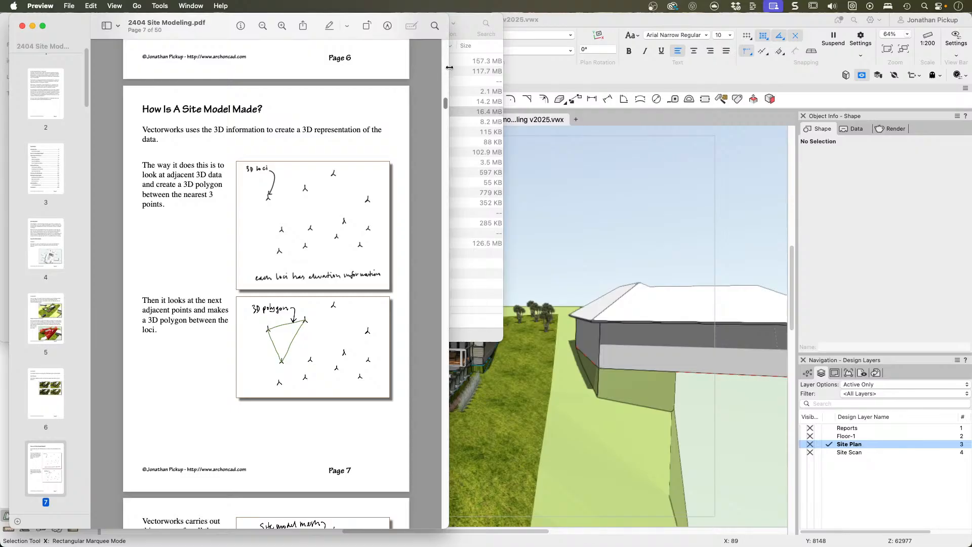
drag(450, 67, 817, 192)
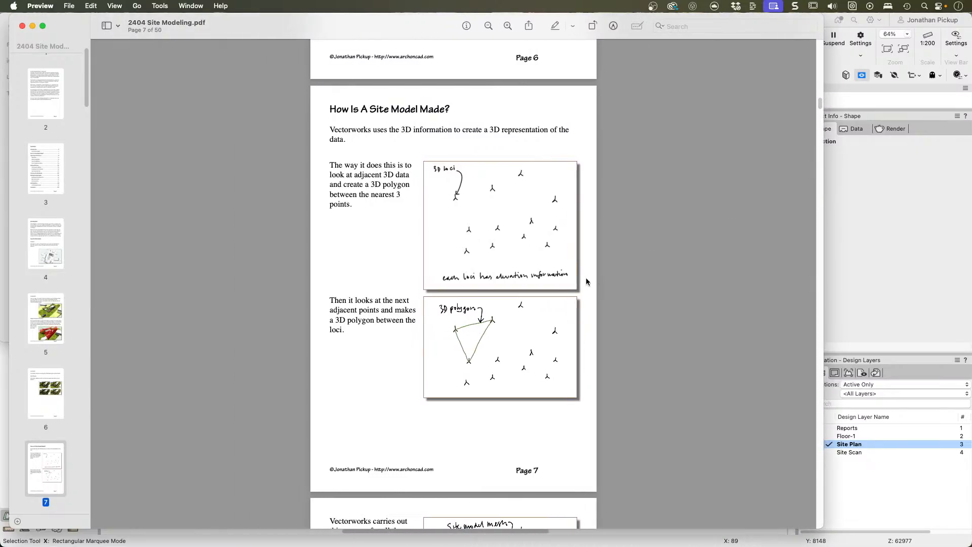
click(507, 27)
click(507, 26)
scroll(502, 192, up, 1)
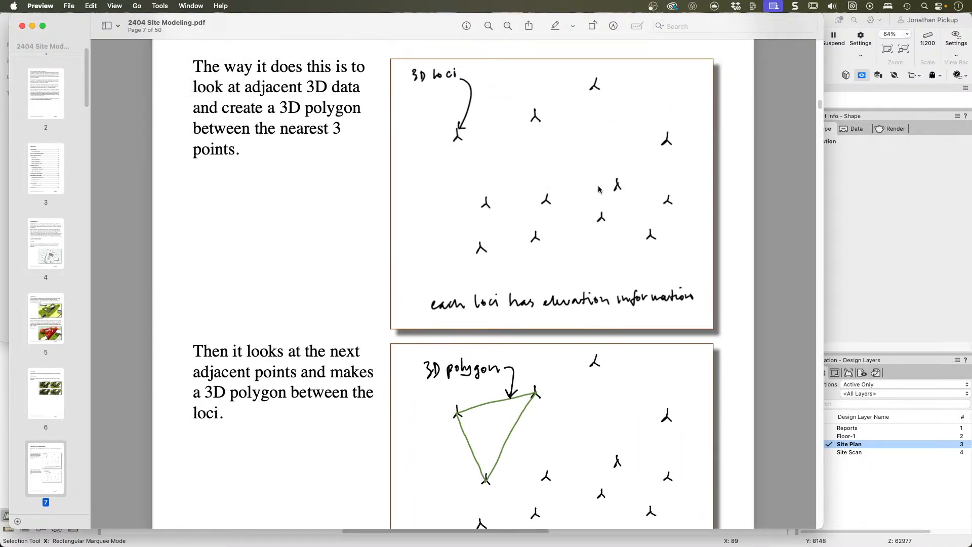
Step: Examine the diagrams on pages 7 and 8 explaining the 3D polygon, the site model mesh and the extent of the site model
scroll(581, 205, down, 5)
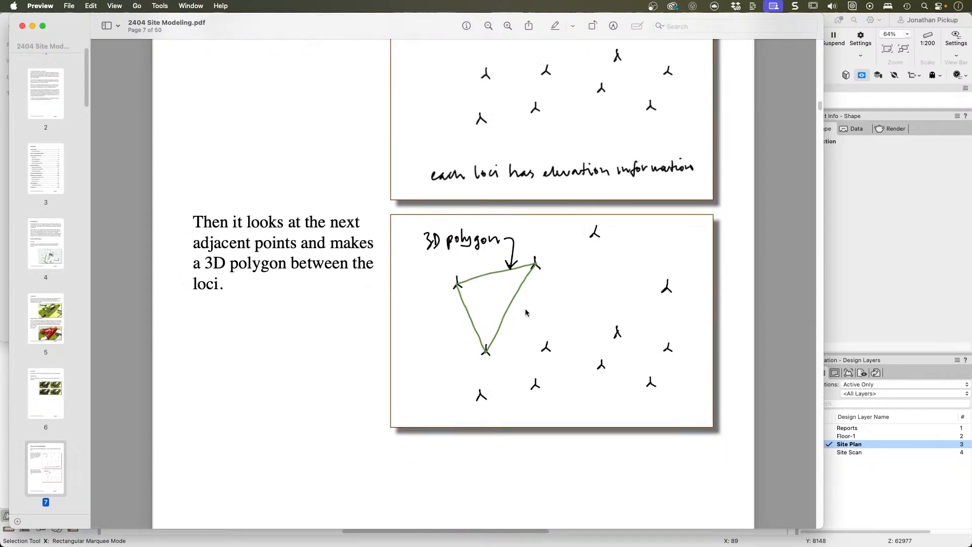
scroll(526, 313, down, 1)
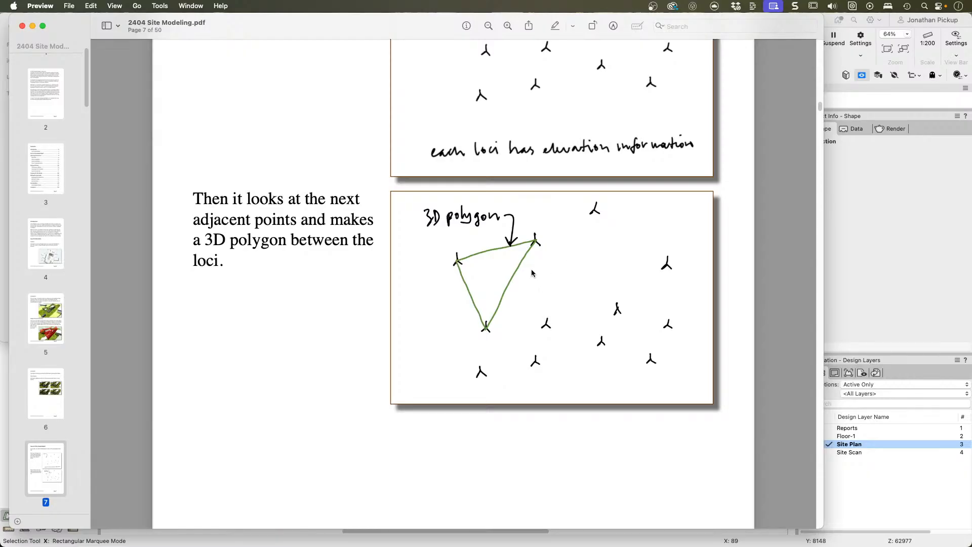
scroll(532, 271, down, 3)
scroll(532, 271, down, 15)
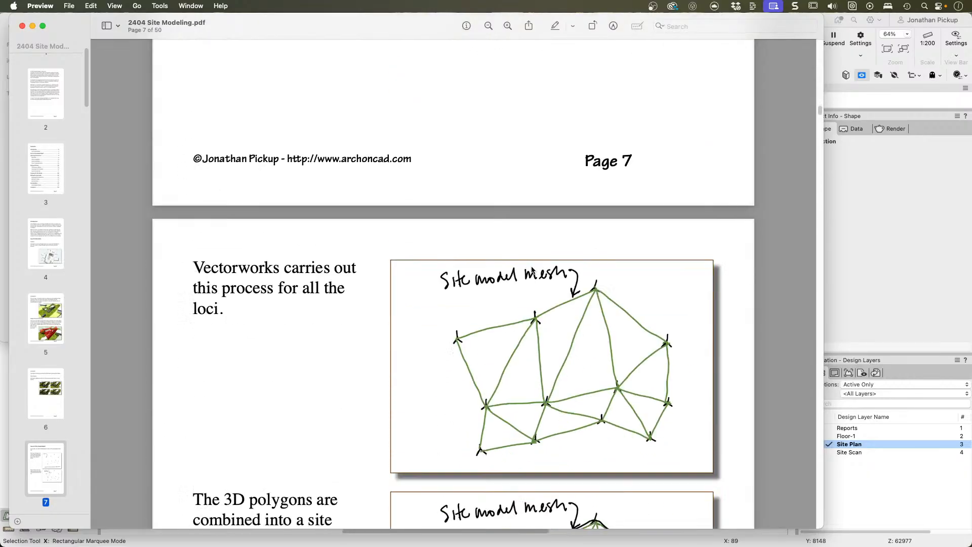
scroll(531, 267, down, 5)
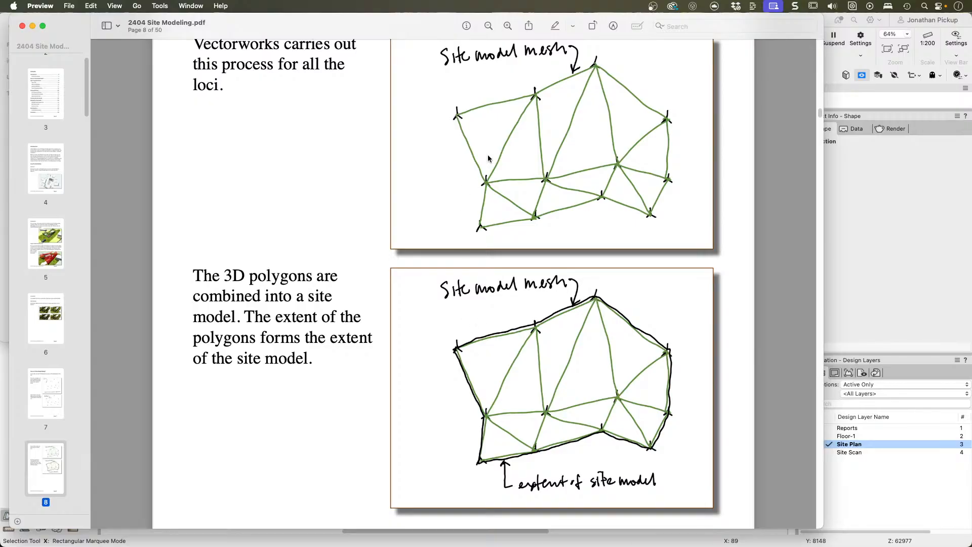
click(568, 204)
scroll(485, 174, down, 5)
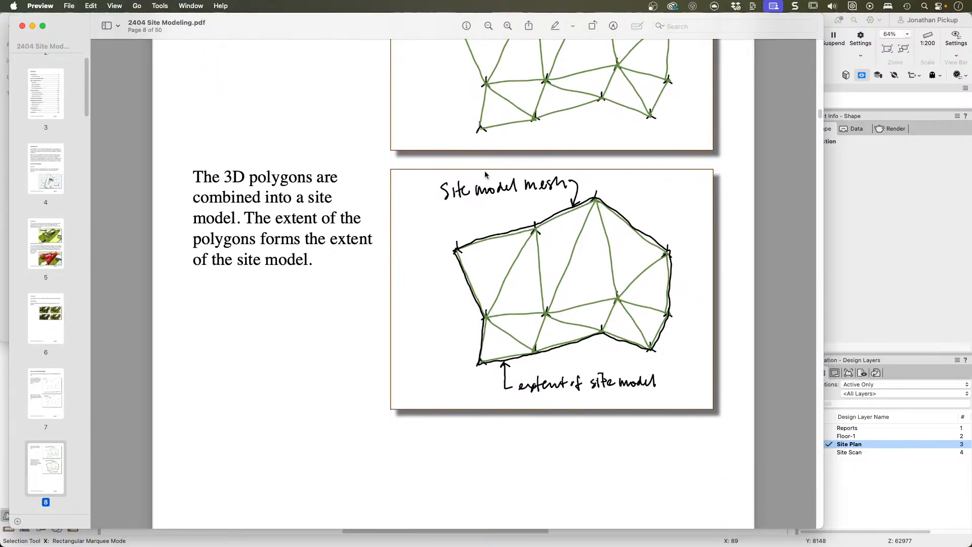
scroll(484, 174, down, 3)
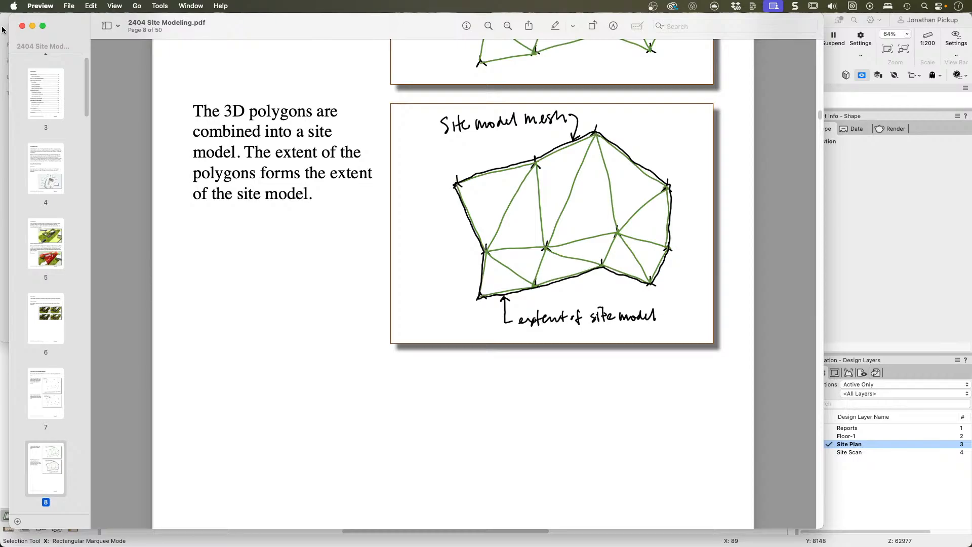
Step: Switch to Vectorworks and inspect the 1802 site model with its house, terraces and car from several angles
click(939, 233)
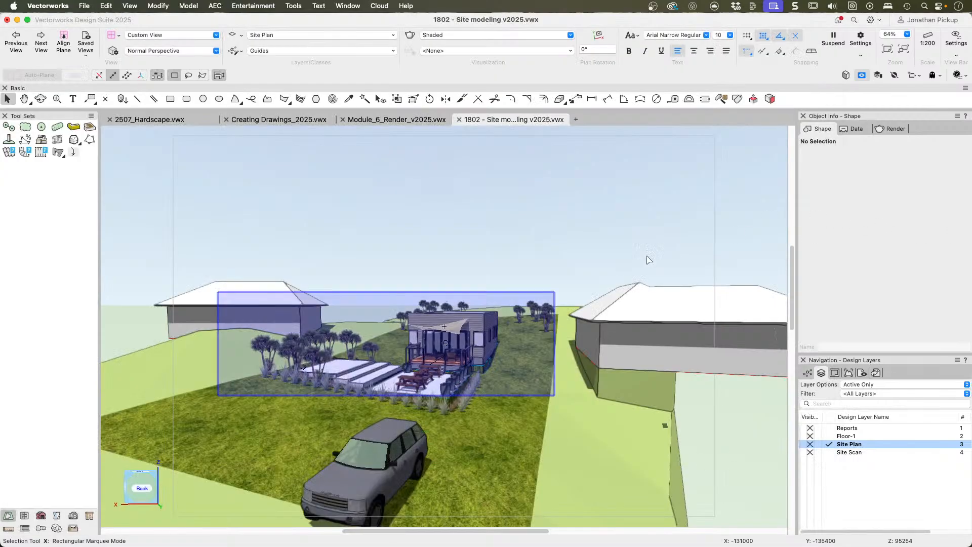
middle_drag(421, 306, 647, 265)
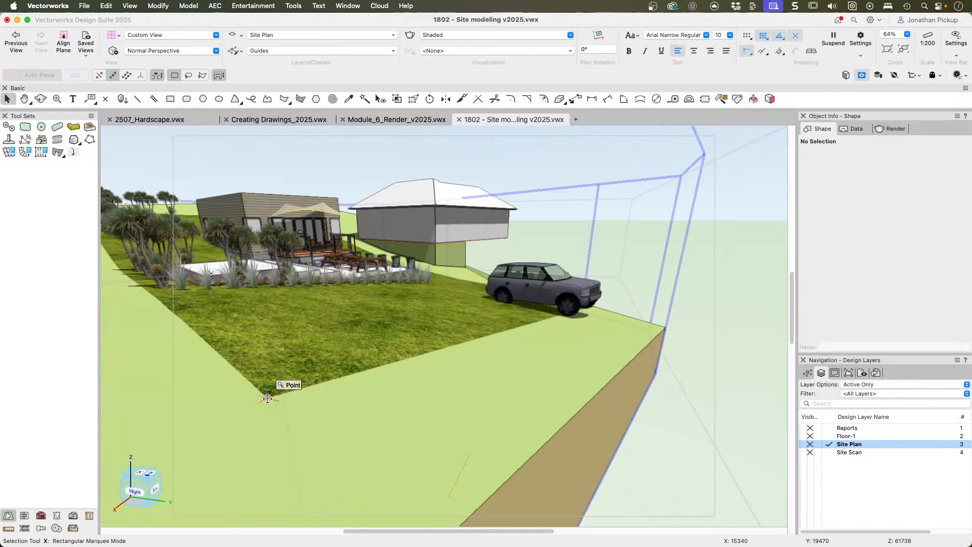
ctrl+middle_drag(326, 264, 169, 358)
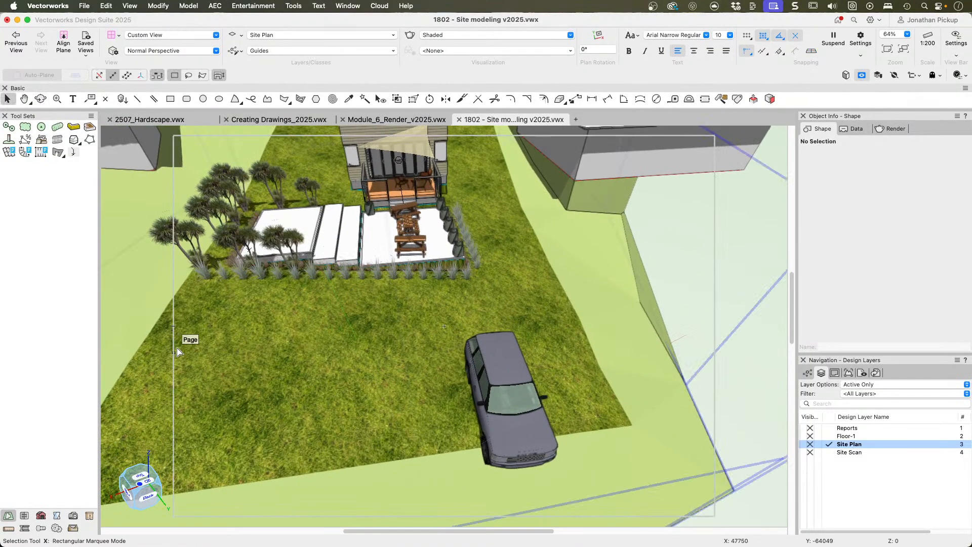
ctrl+middle_drag(246, 339, 469, 203)
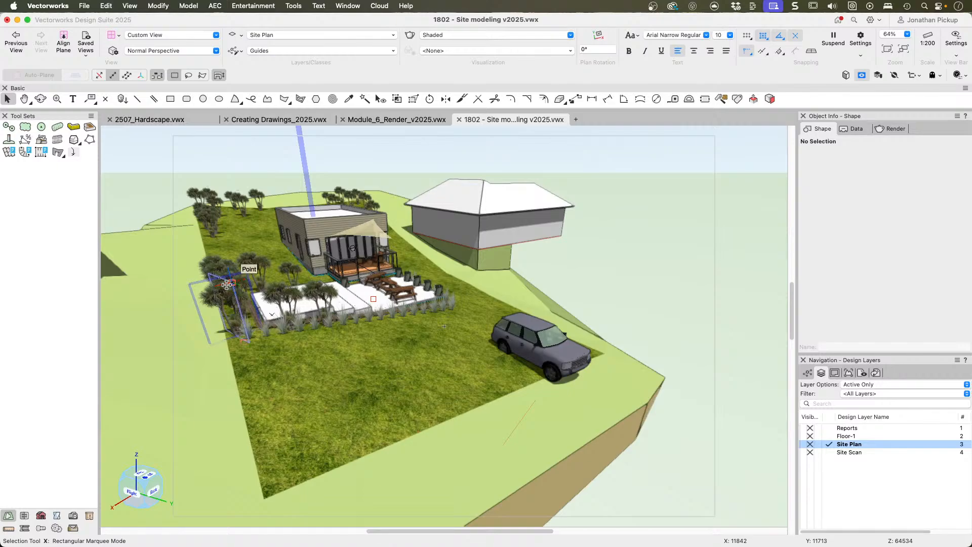
key(space)
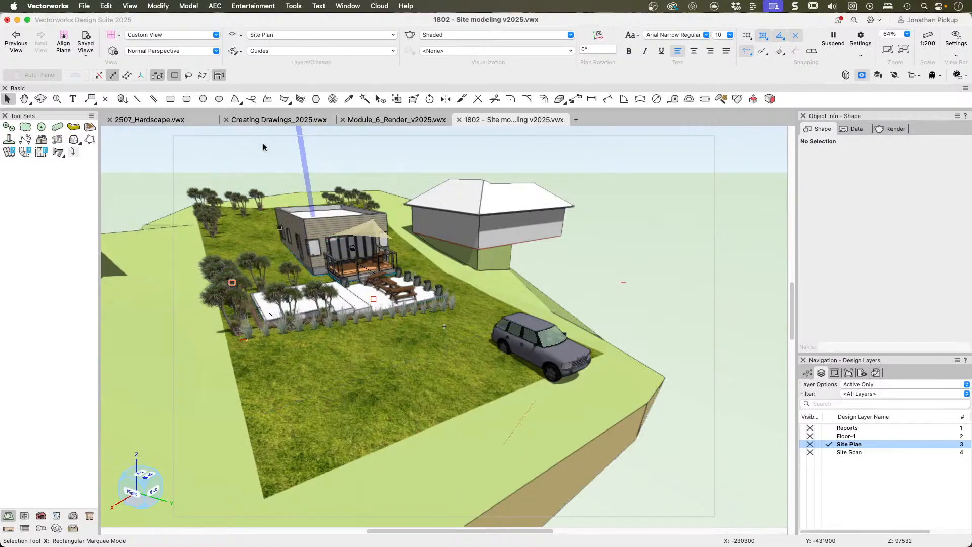
Step: In Module_6_Render_v2025.vwx, make Site Model the active layer and show the lawn and surrounding houses in a close 3D view from the rear
click(374, 120)
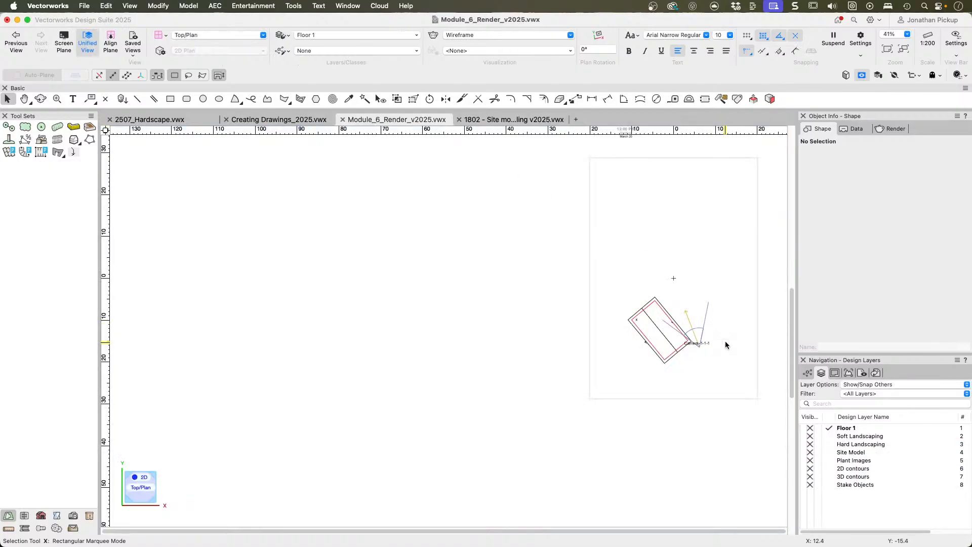
click(828, 453)
key(KP_6)
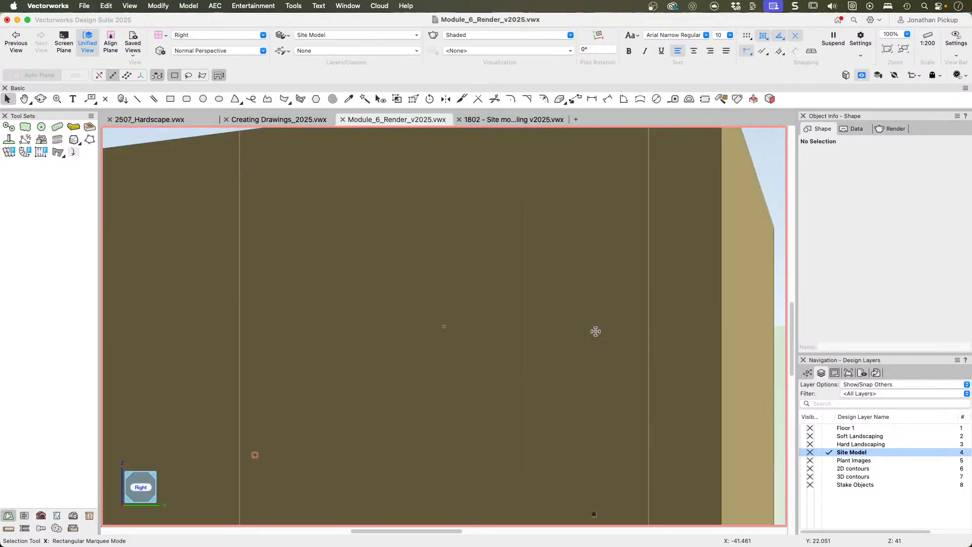
key(KP_9)
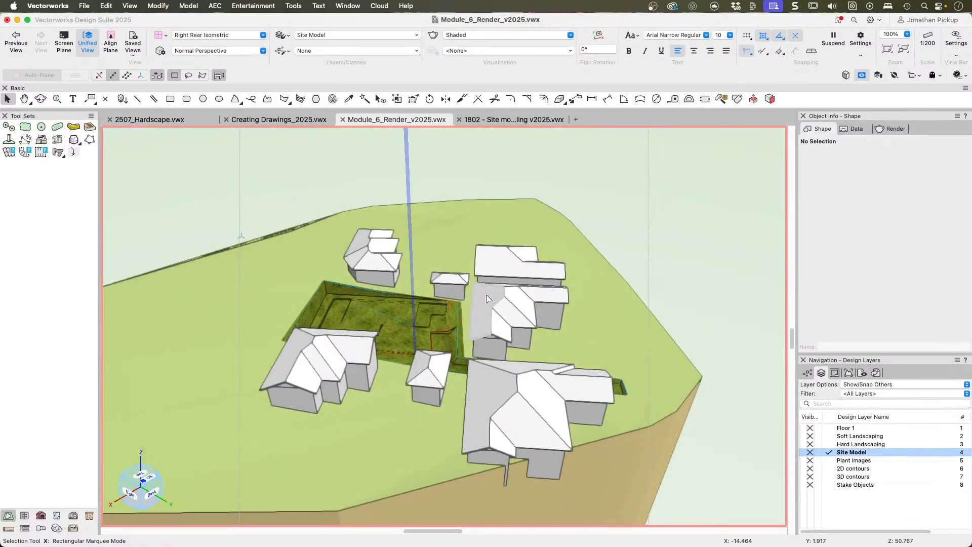
super+middle_drag(488, 297, 396, 311)
scroll(411, 302, up, 3)
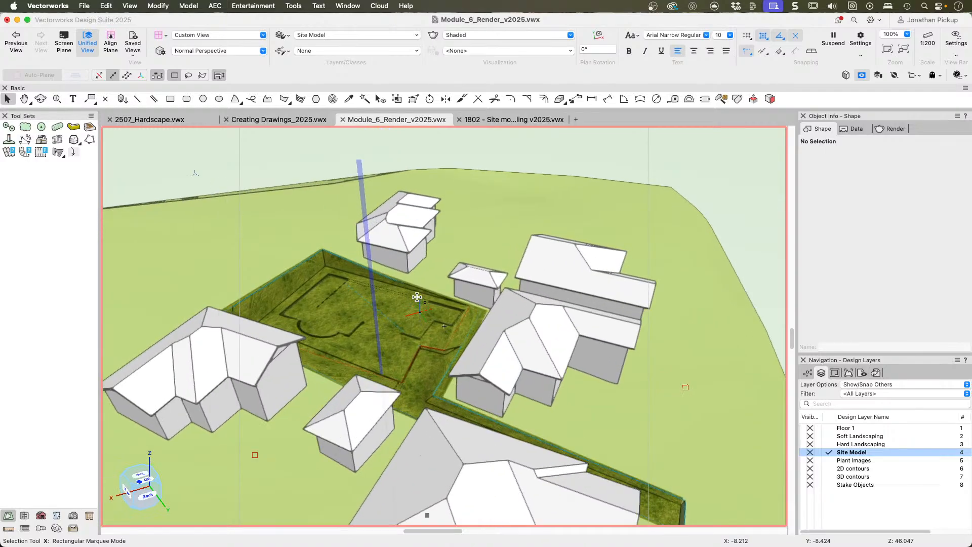
mouse_move(463, 297)
super+middle_down()
mouse_move(333, 321)
mouse_move(230, 296)
super+middle_up()
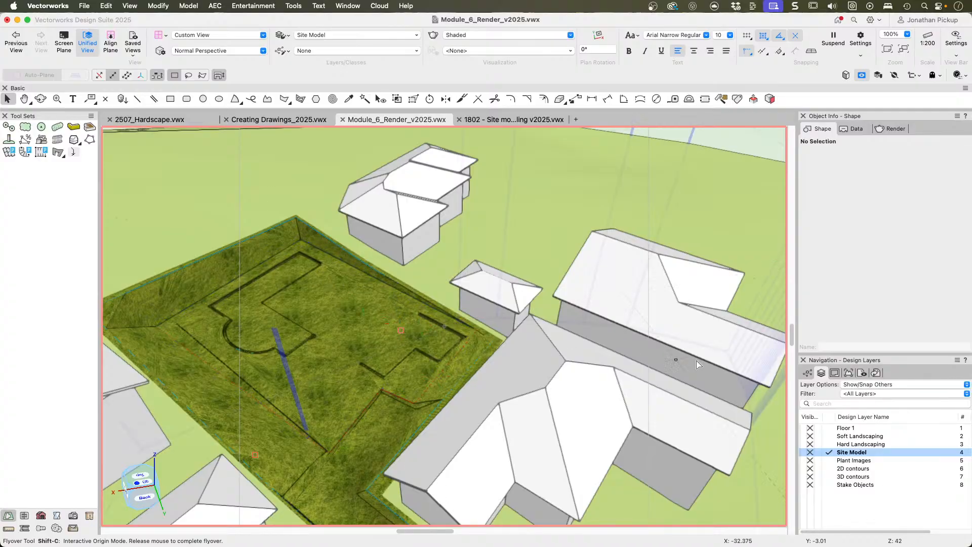
Step: Make the Floor 1, Soft Landscaping and Hard Landscaping layers visible together with the site model
click(803, 428)
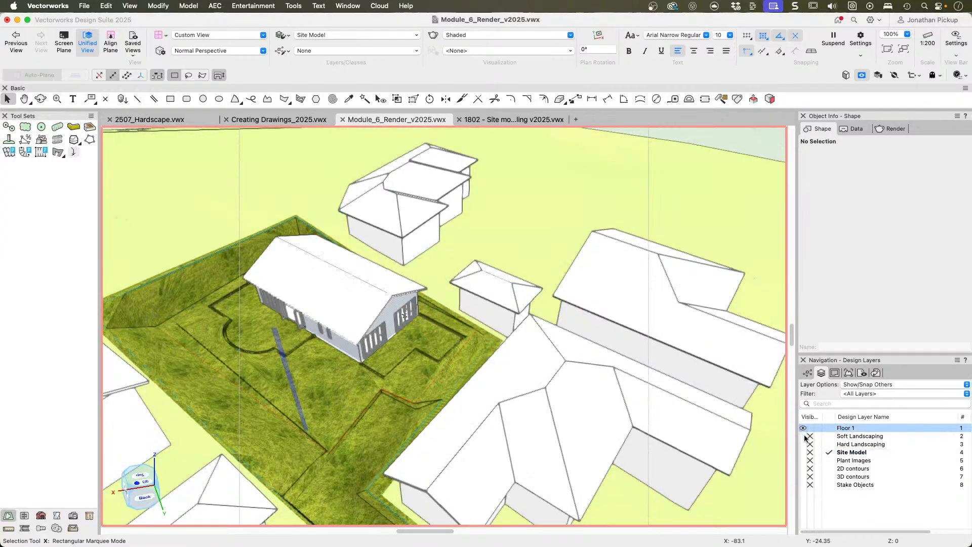
click(803, 436)
click(803, 444)
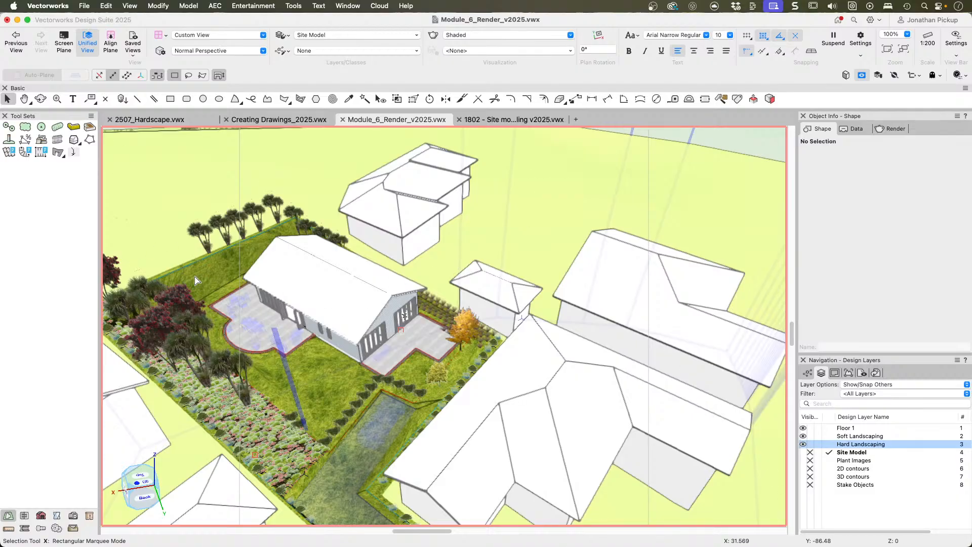
Step: Select the site model and update its cut and fill calculations
click(212, 271)
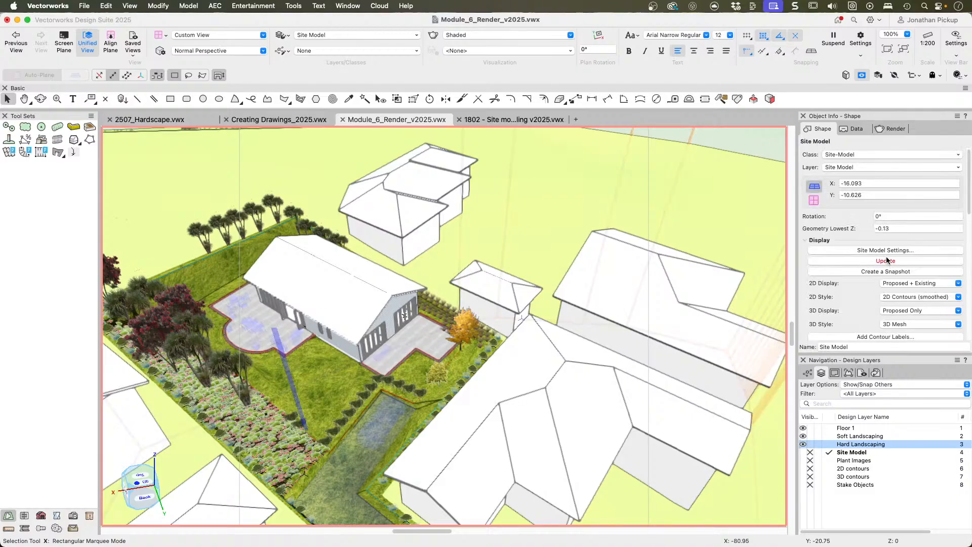
scroll(884, 260, down, 6)
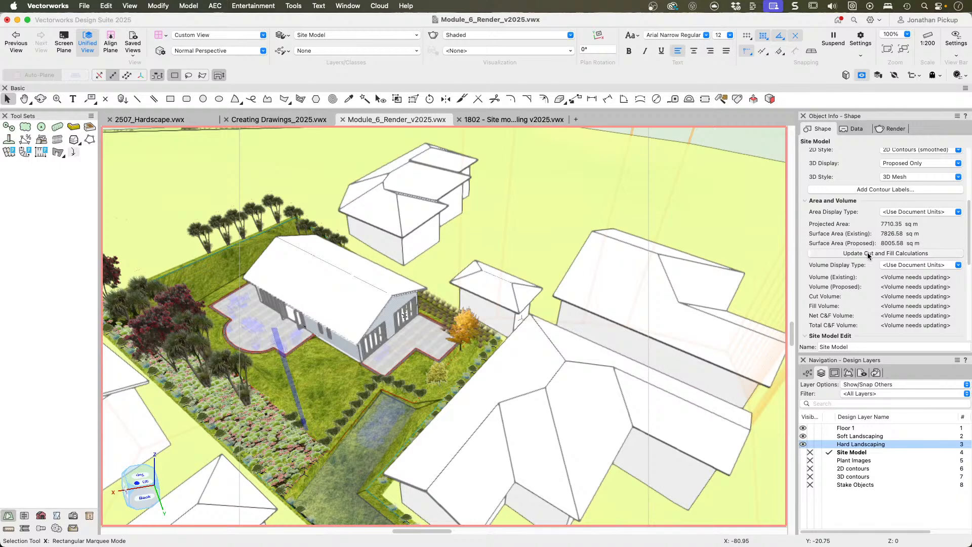
click(869, 255)
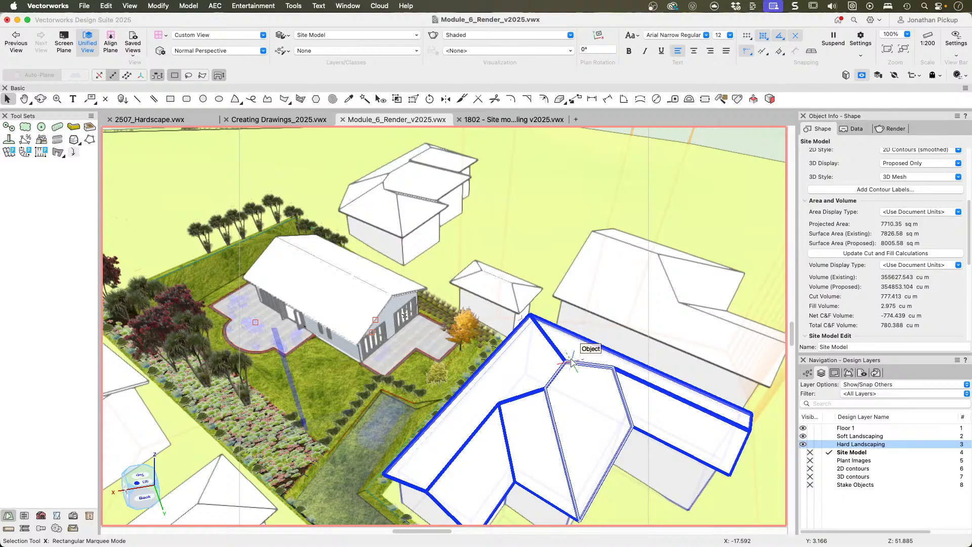
Step: Hide the Floor 1, Soft Landscaping and Hard Landscaping layers so only the site model layer remains shown
key(t)
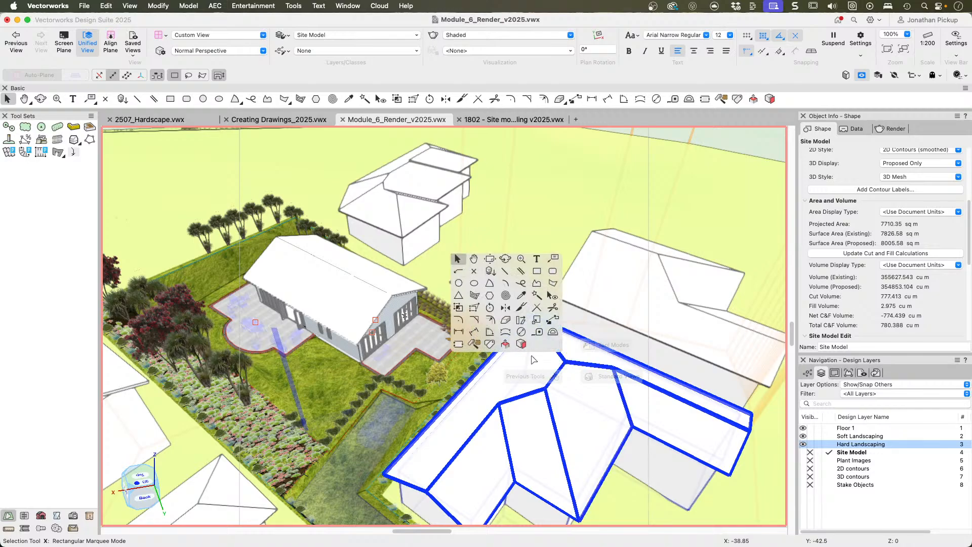
click(810, 436)
click(810, 428)
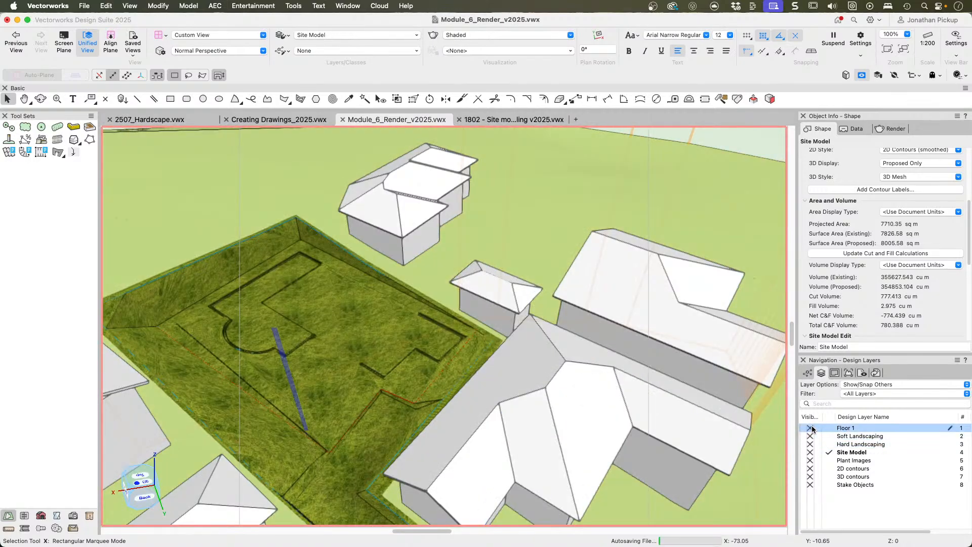
Step: Make 2D contours the active layer, show it in Top/Plan view and select all the contour lines
click(829, 469)
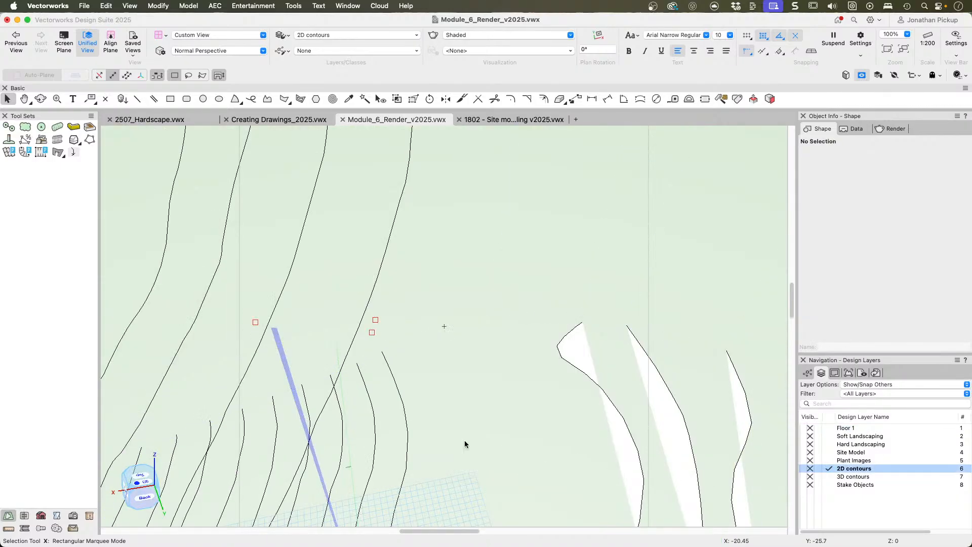
key(F5)
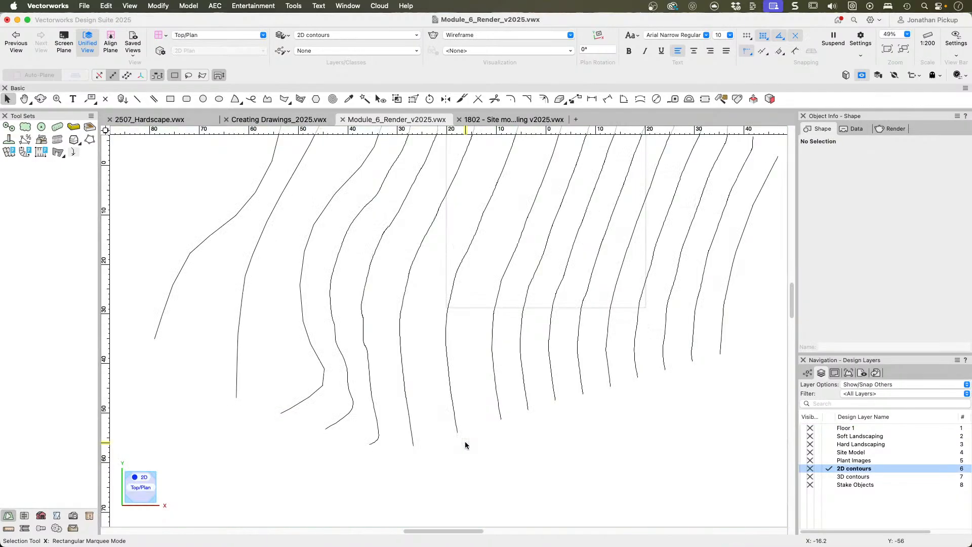
scroll(520, 344, down, 5)
click(413, 264)
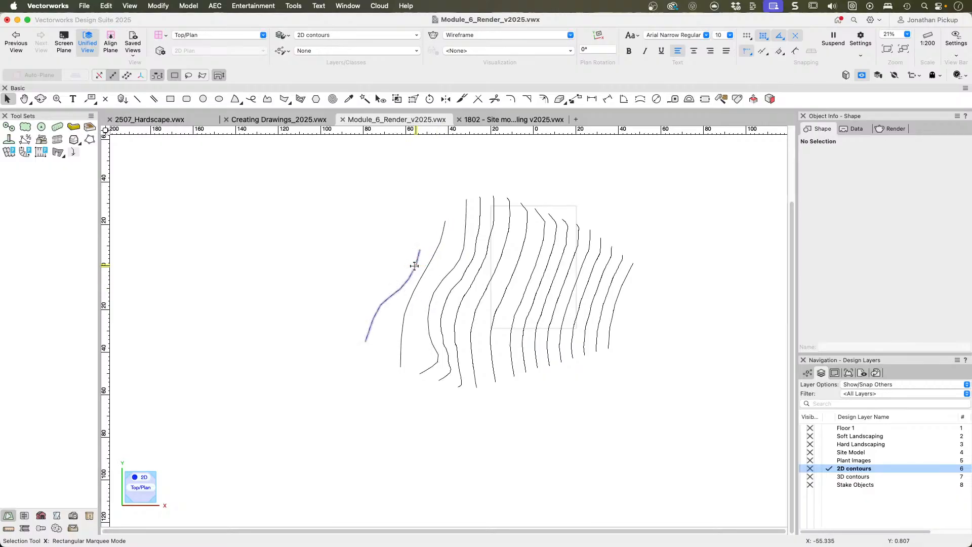
drag(265, 167, 676, 444)
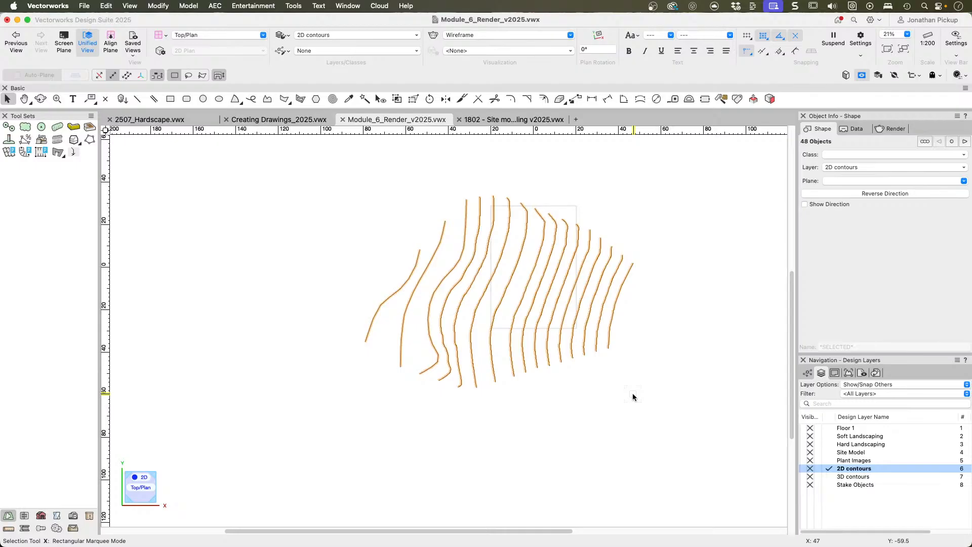
Step: Create a new blank drawing and show its whole page in Top/Plan view
click(496, 122)
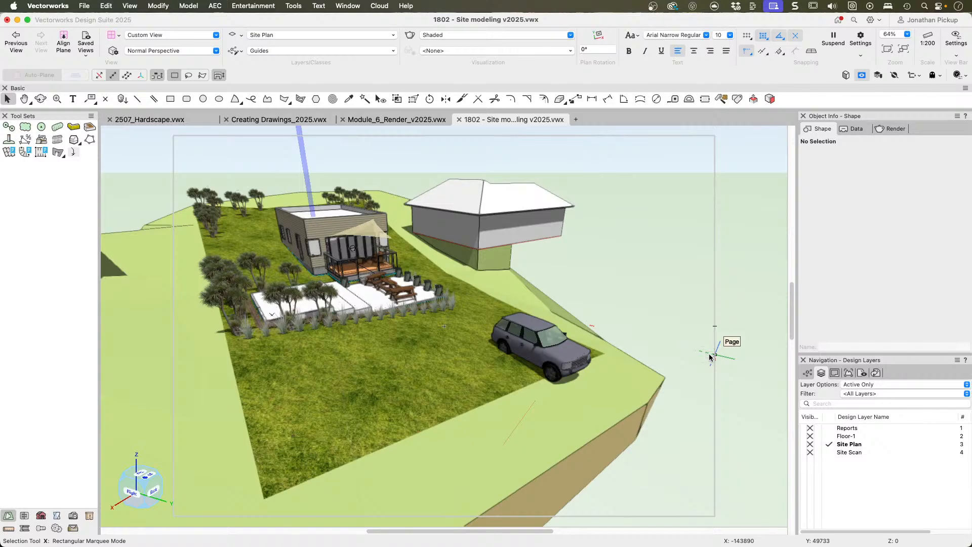
key(super+o)
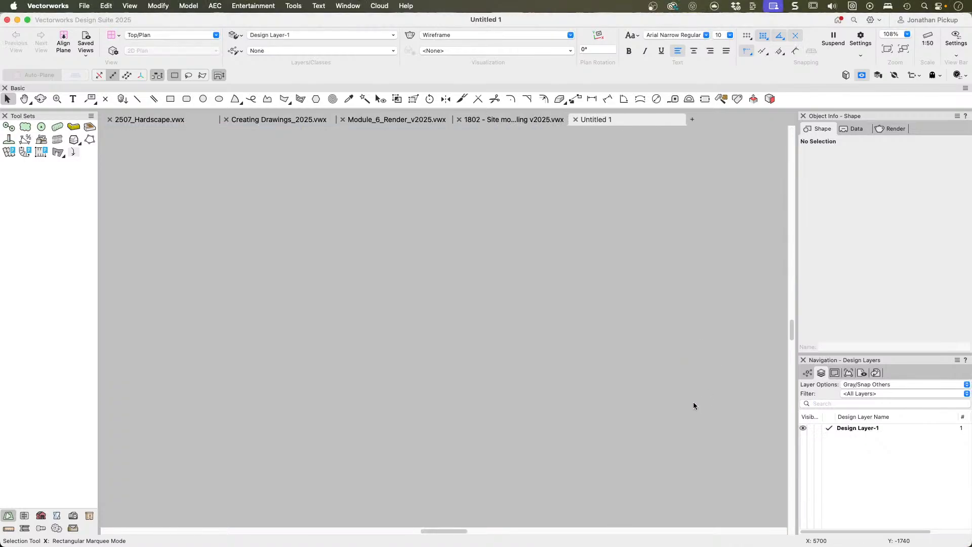
scroll(486, 369, down, 5)
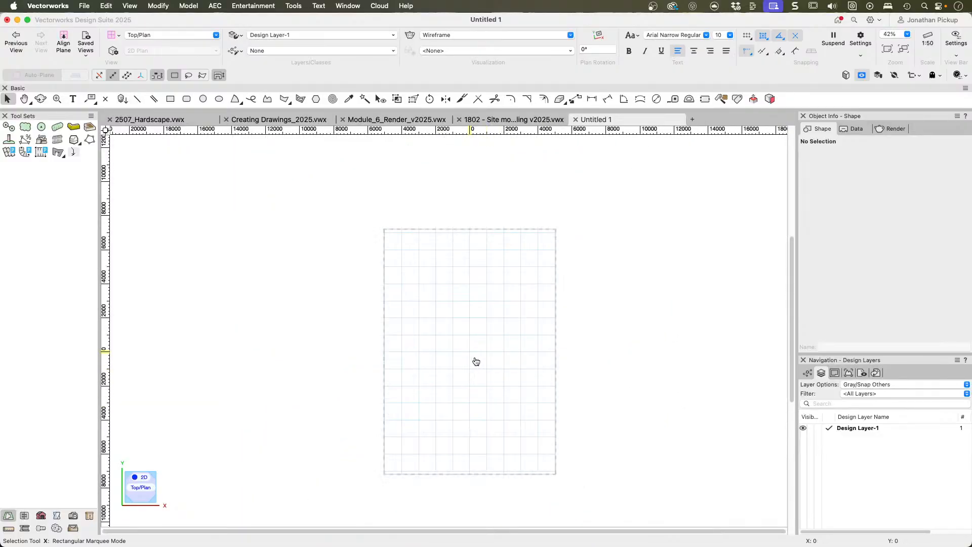
Step: Import 1802 - Site Scan.pdf from the 2404 Site Modeling folder in Finder into the blank Vectorworks drawing
key(super+Tab)
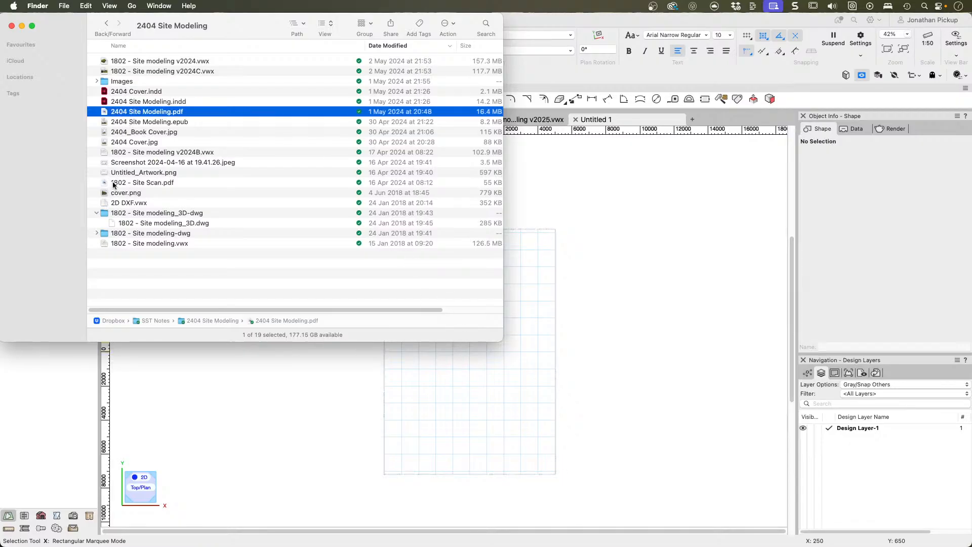
drag(108, 183, 652, 333)
click(581, 317)
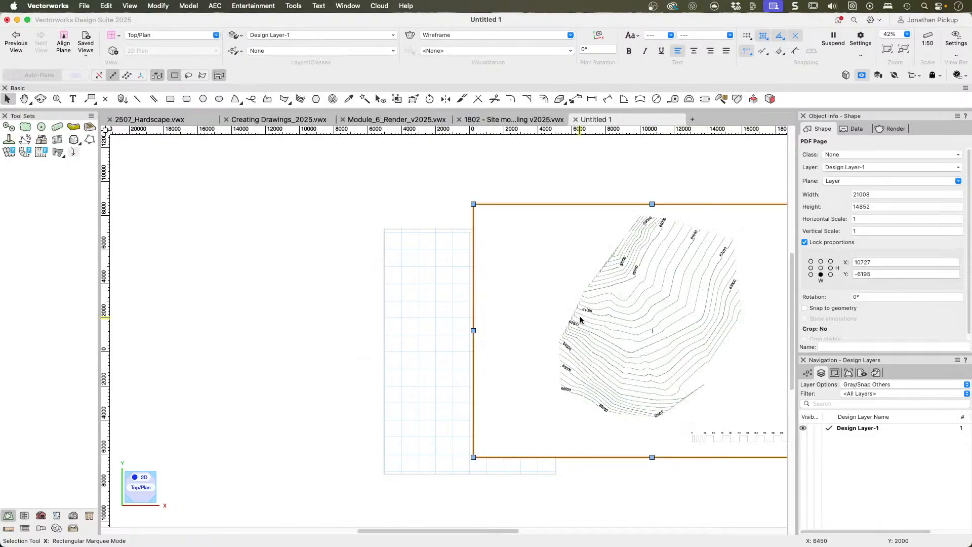
Step: Turn on Snap to geometry for the site scan PDF and move the page so its centre sits near the drawing origin
middle_drag(626, 311, 539, 302)
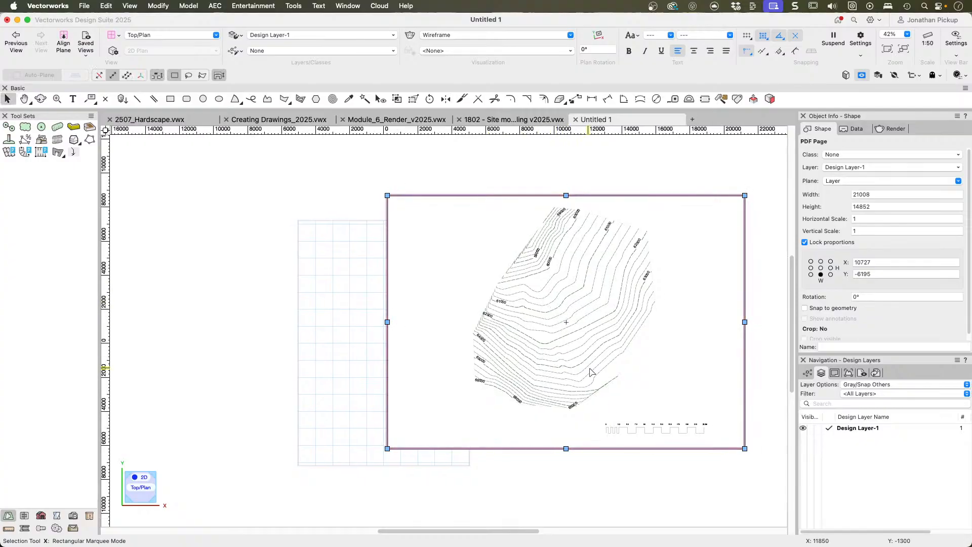
scroll(599, 370, up, 1)
scroll(599, 371, up, 3)
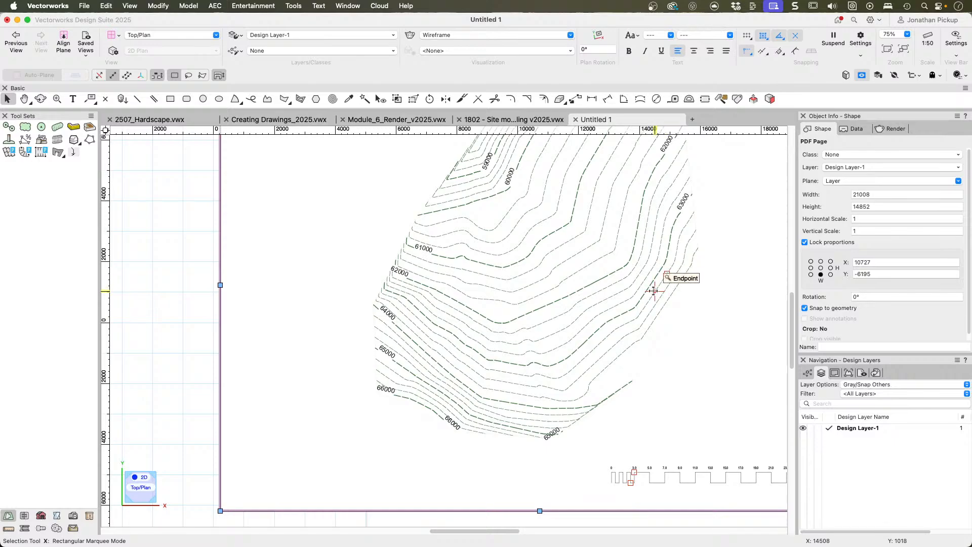
scroll(618, 302, down, 4)
drag(595, 292, 452, 314)
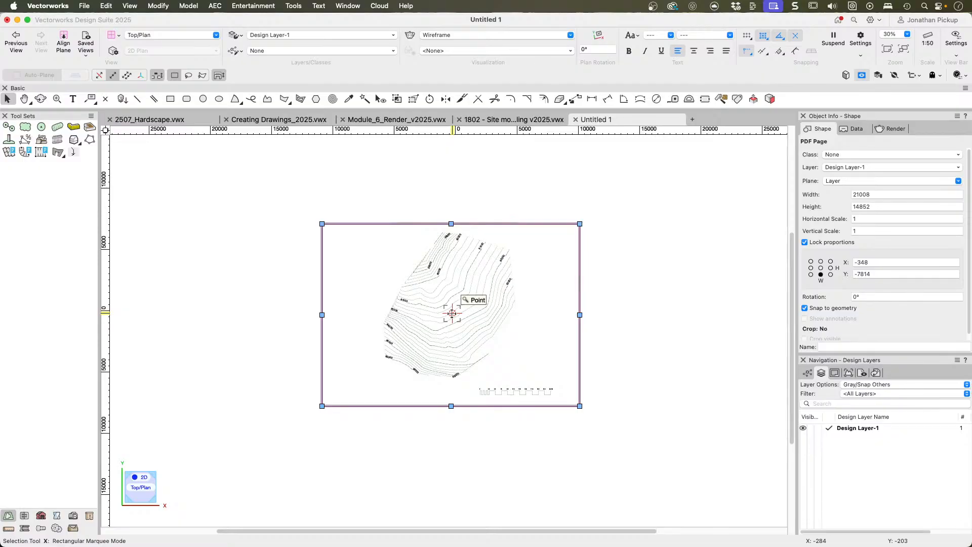
Step: Scale the PDF symmetrically by distance, picking its scale bar from 0 to 23.0 M and setting the new distance to 23m
scroll(502, 388, up, 5)
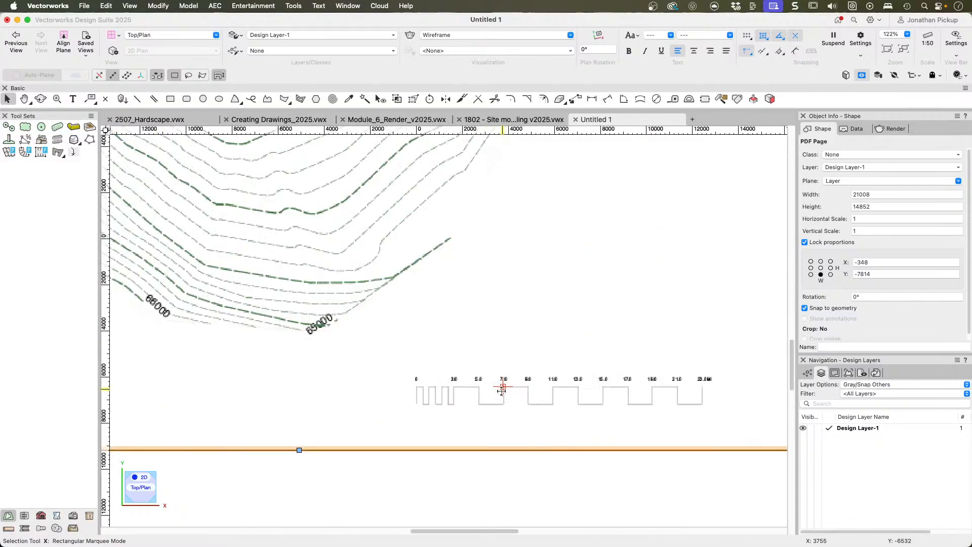
scroll(502, 388, up, 4)
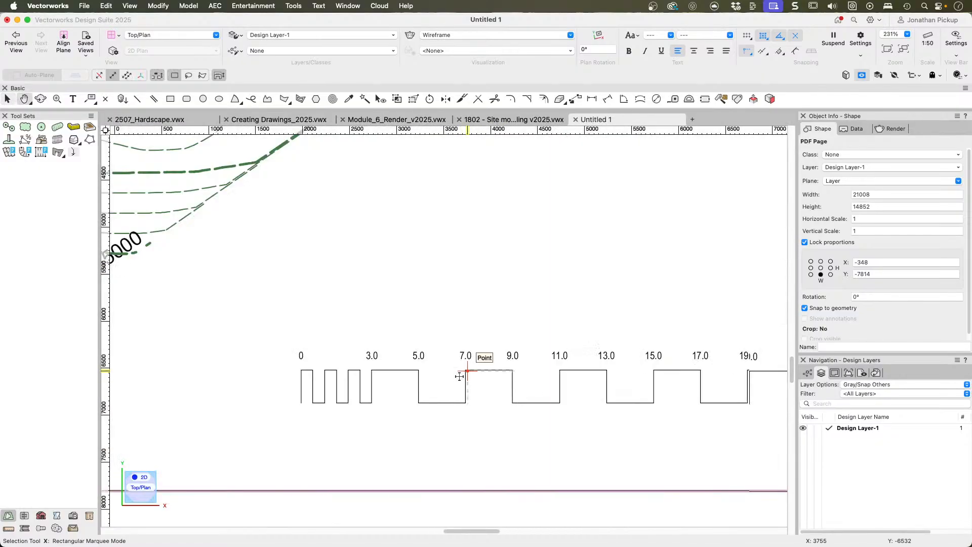
scroll(466, 373, down, 3)
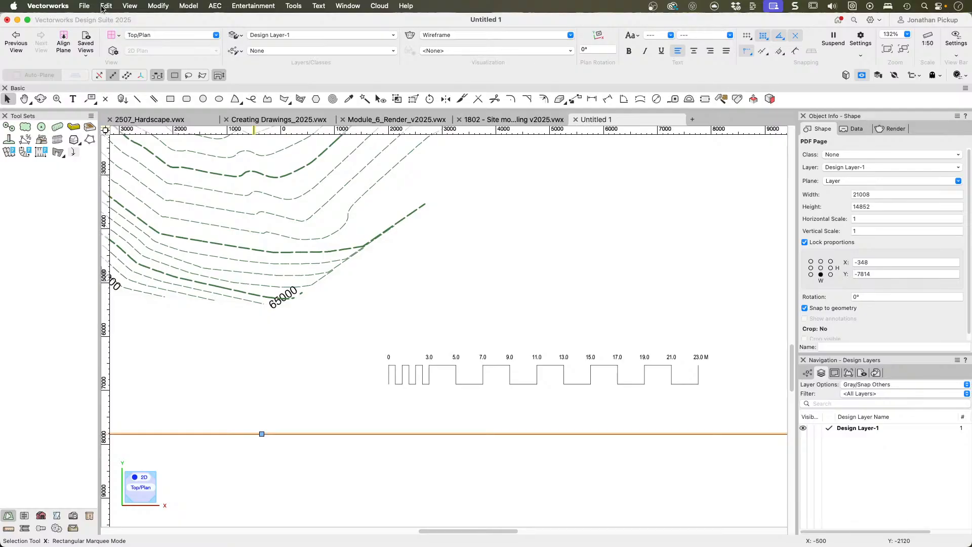
click(152, 7)
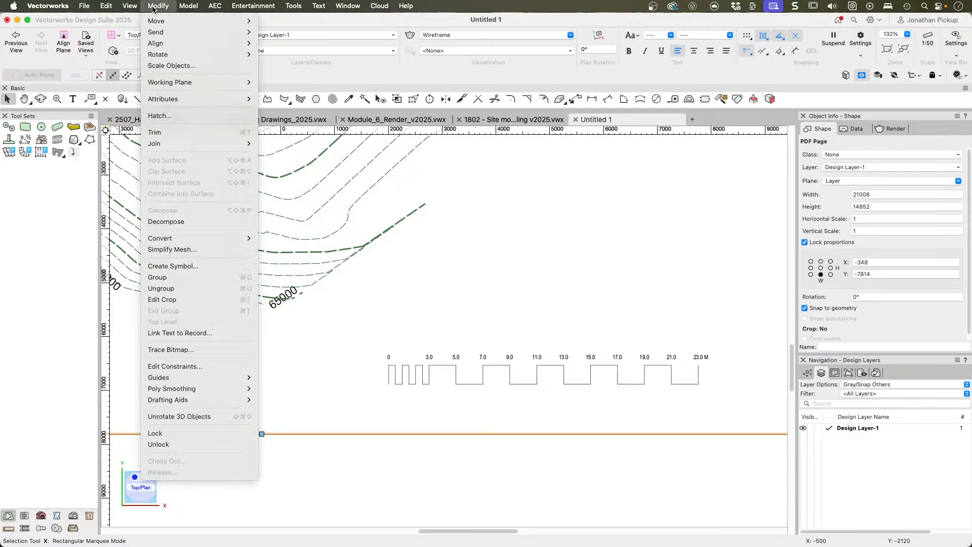
click(152, 65)
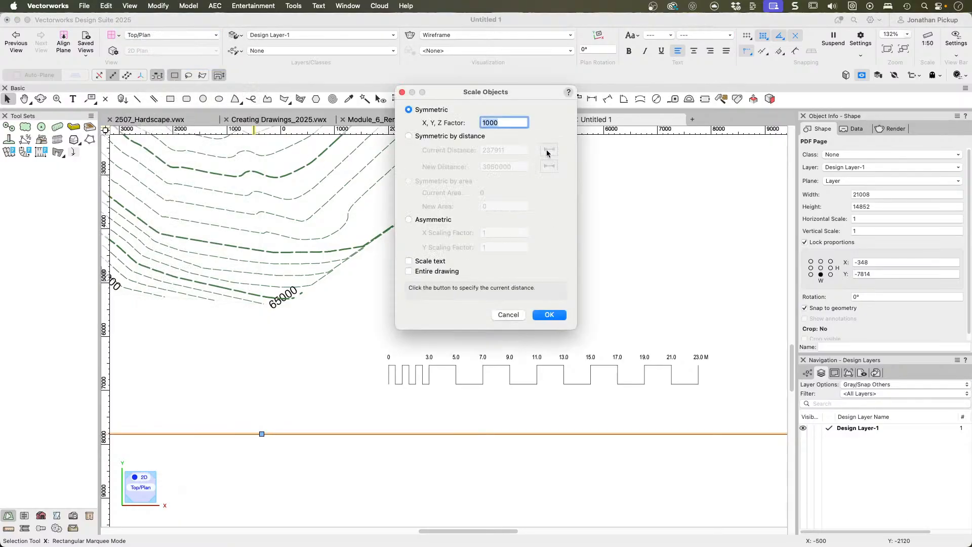
click(462, 137)
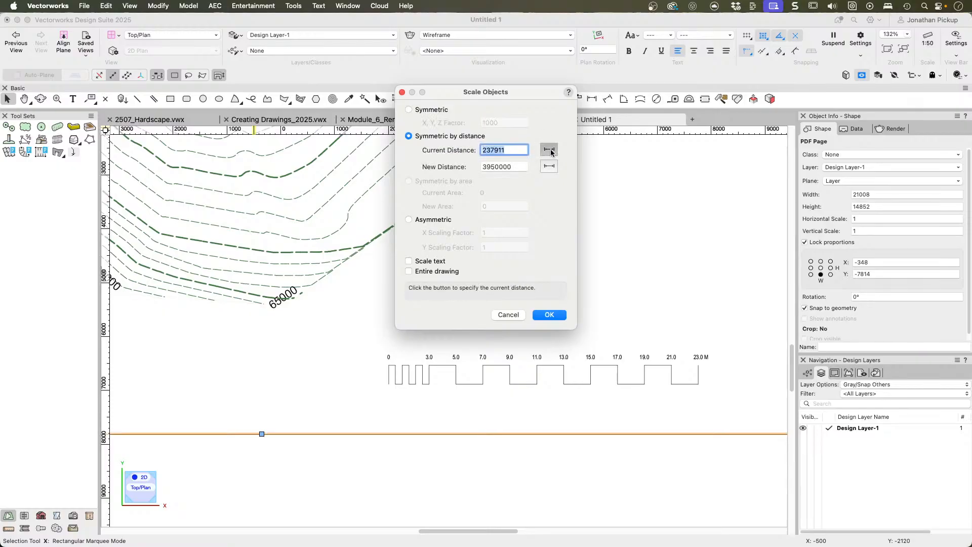
click(550, 150)
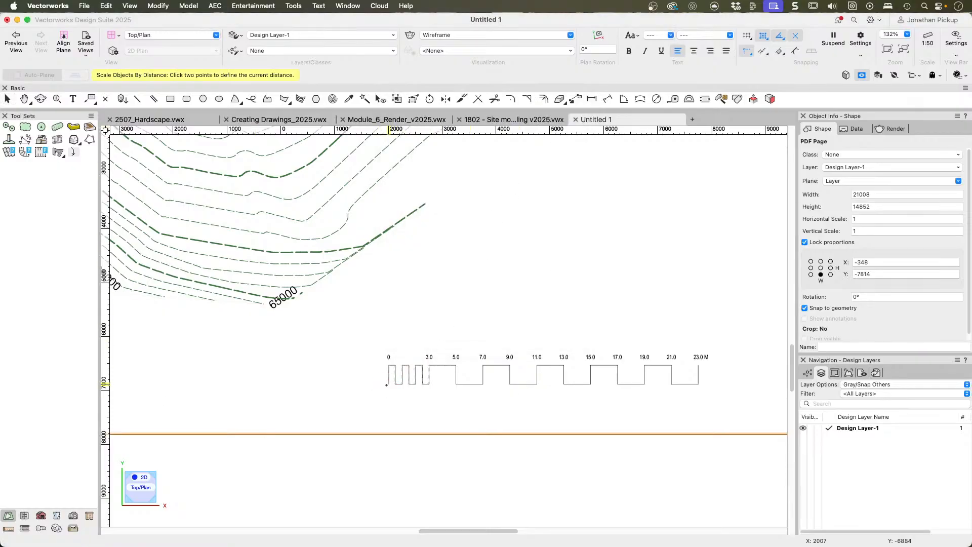
click(388, 384)
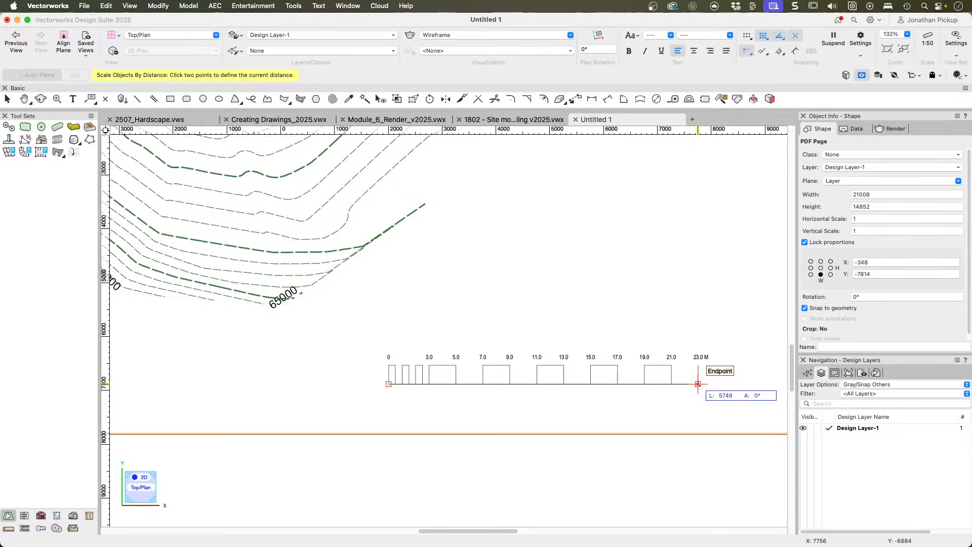
click(697, 384)
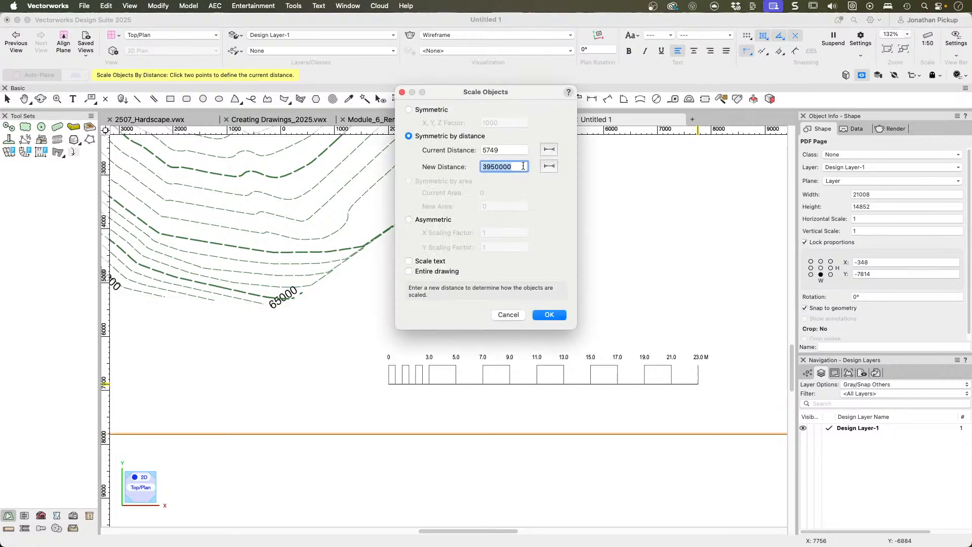
text(23m)
key(Return)
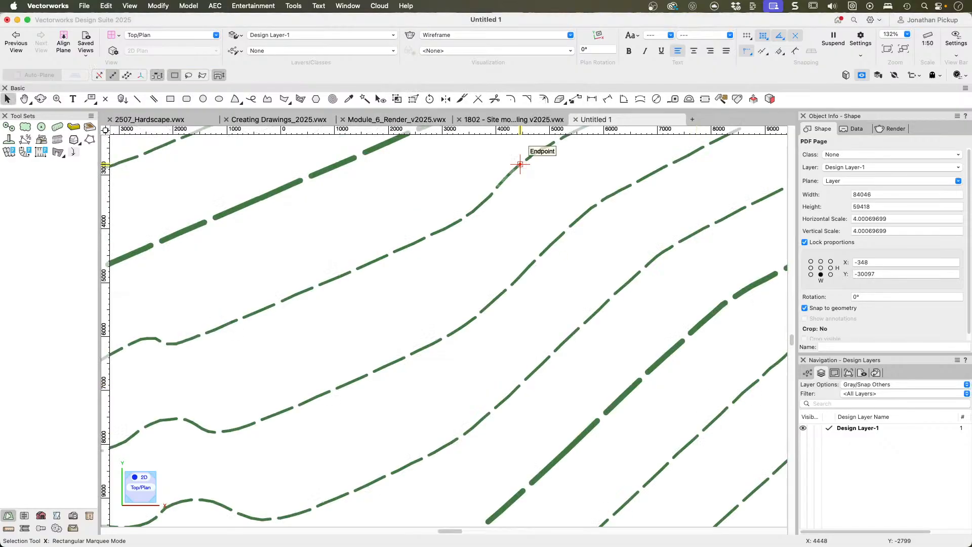
Step: Examine the scaled contour lines and their height labels across the site scan
scroll(486, 209, down, 8)
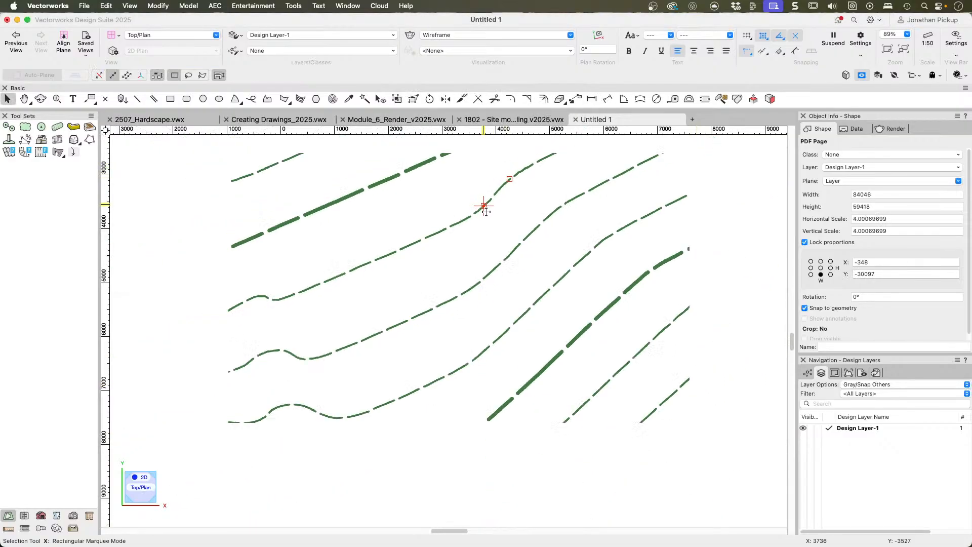
scroll(486, 211, down, 3)
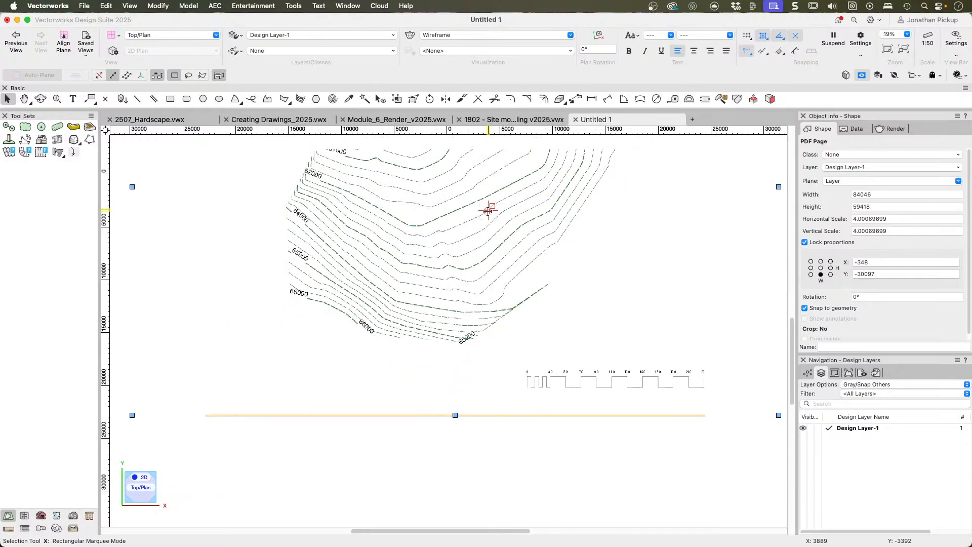
middle_drag(487, 211, 448, 335)
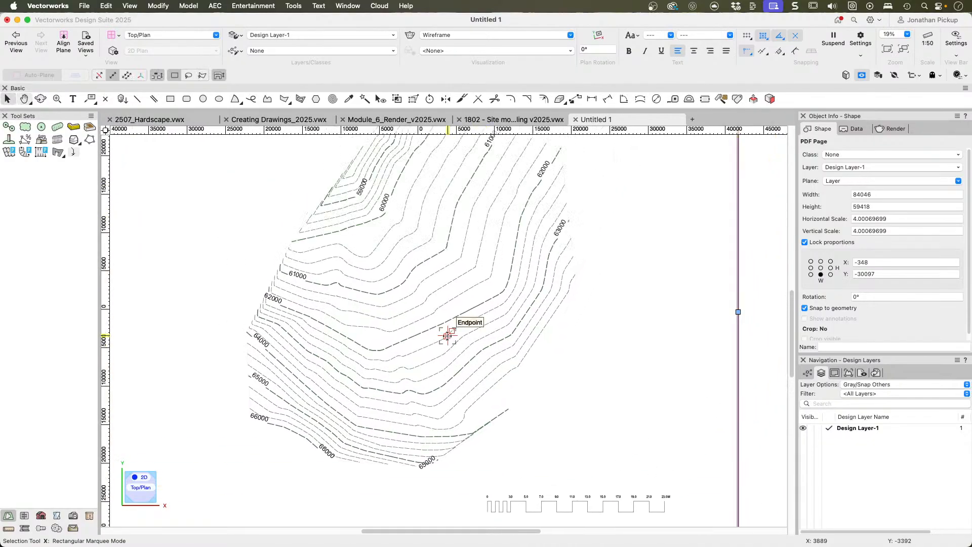
scroll(448, 336, down, 1)
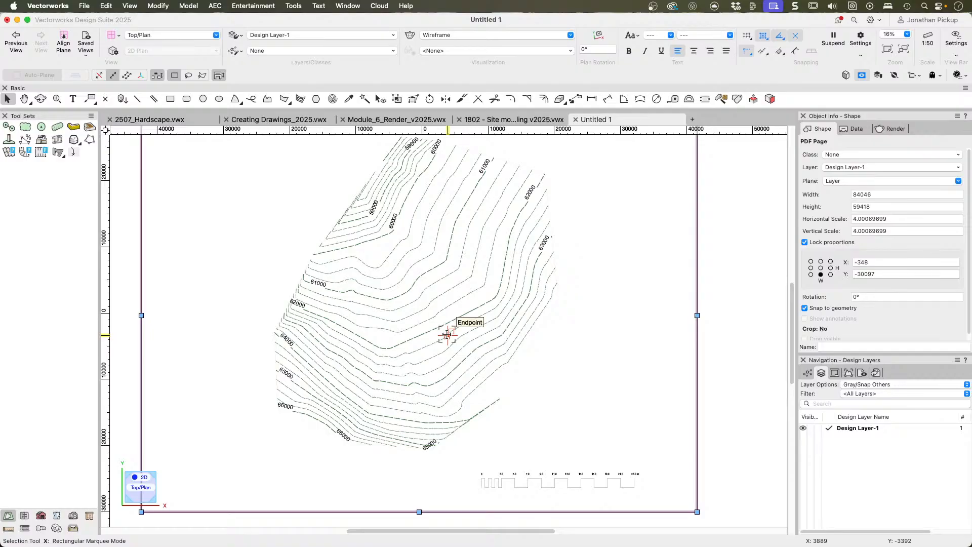
scroll(448, 334, down, 2)
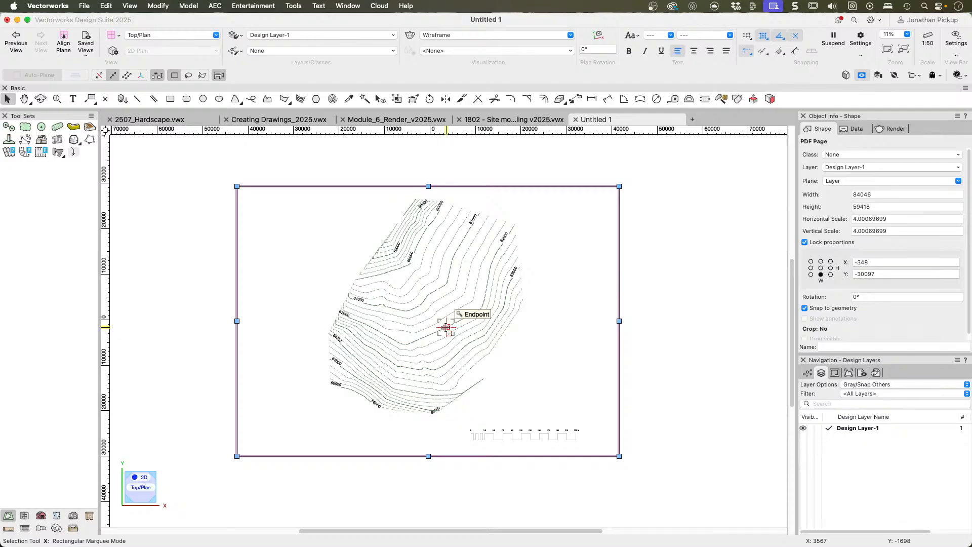
scroll(445, 327, up, 4)
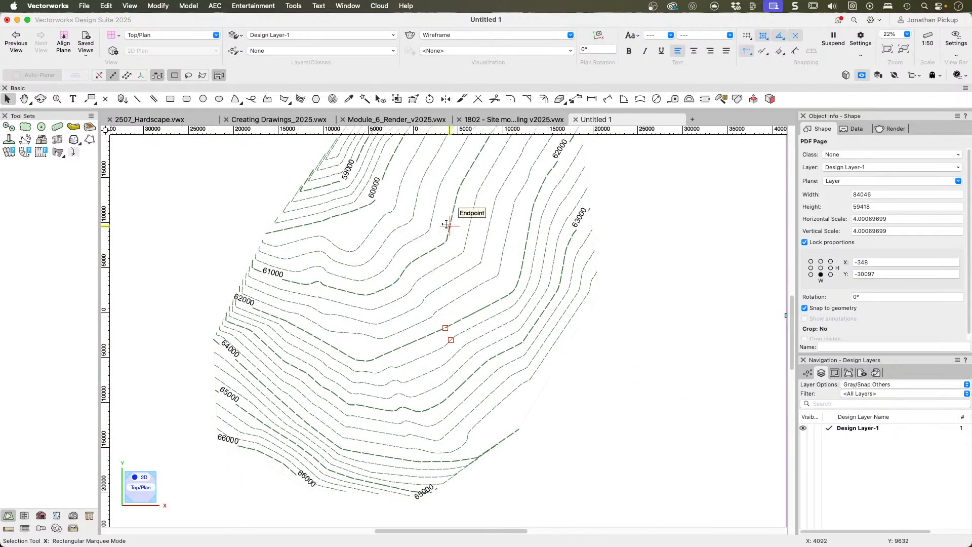
middle_drag(443, 225, 449, 268)
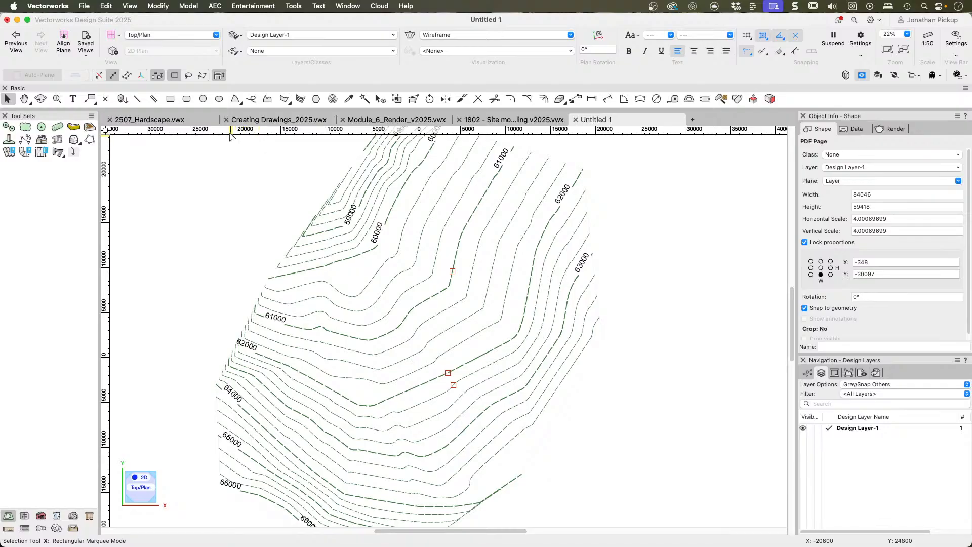
scroll(231, 135, up, 1)
middle_drag(230, 136, 232, 204)
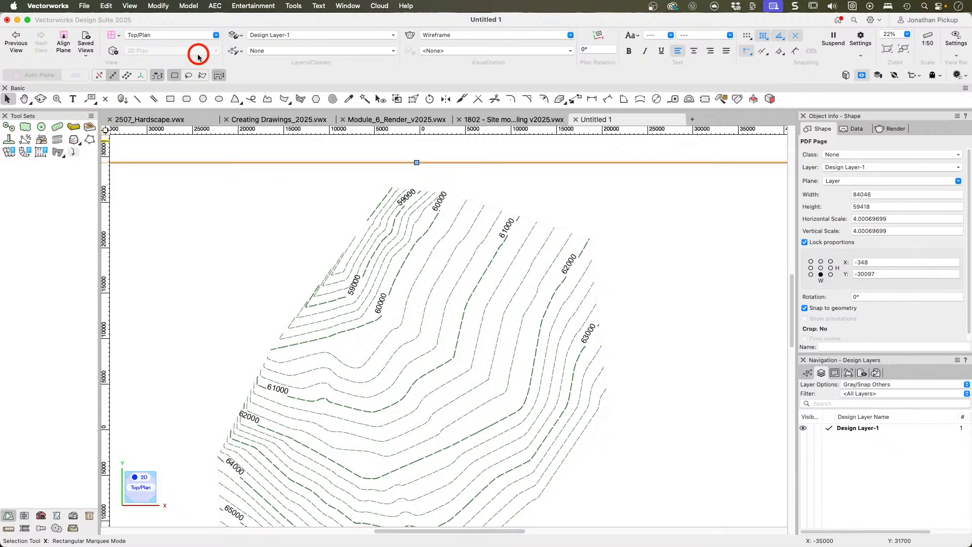
Step: Trace the 59000 contour as an open 2D polygon in Vertex Mode, following its bends from the upper end to the site's lower-left edge
click(284, 99)
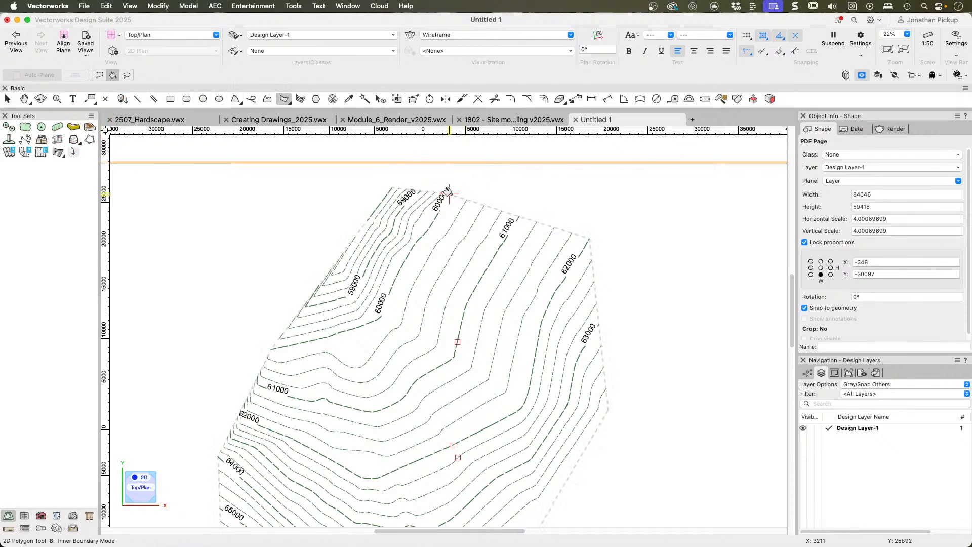
scroll(410, 190, up, 2)
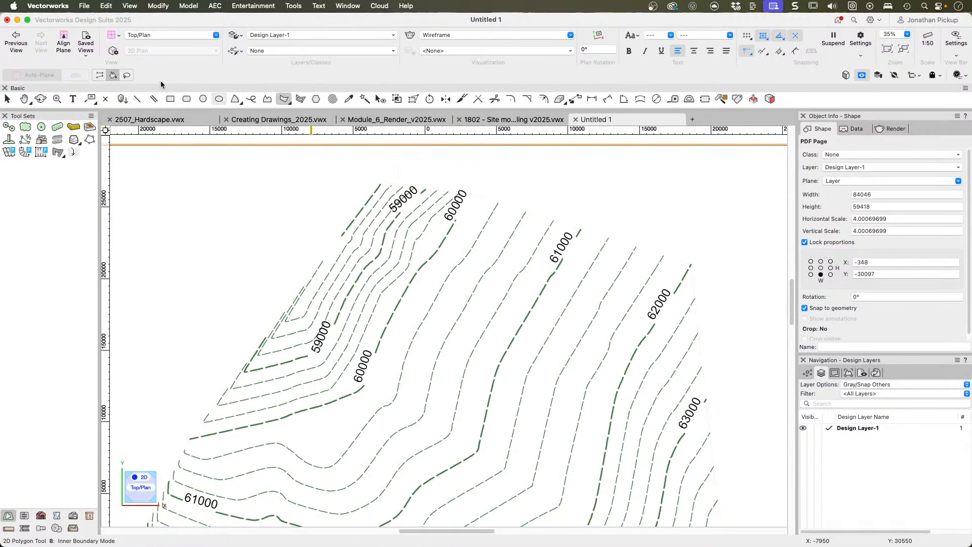
click(99, 76)
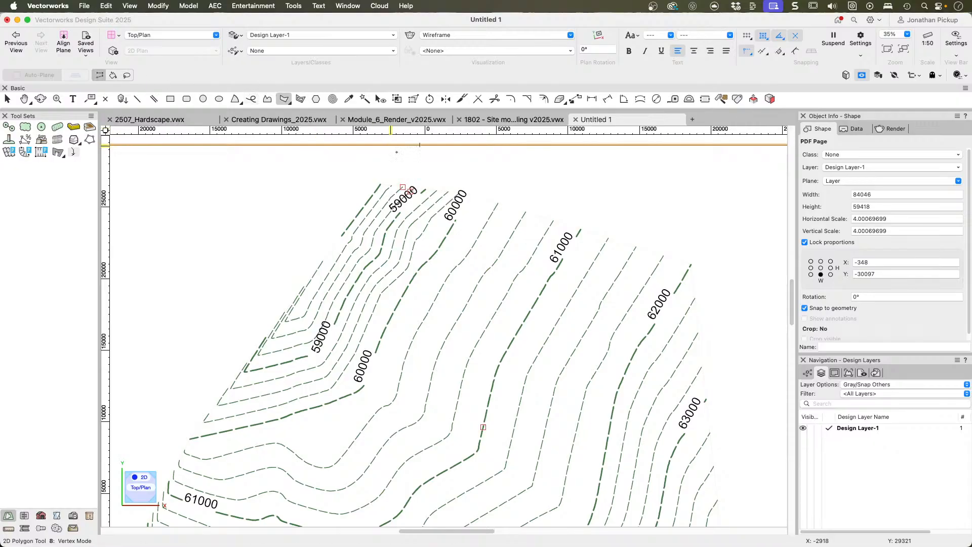
click(425, 189)
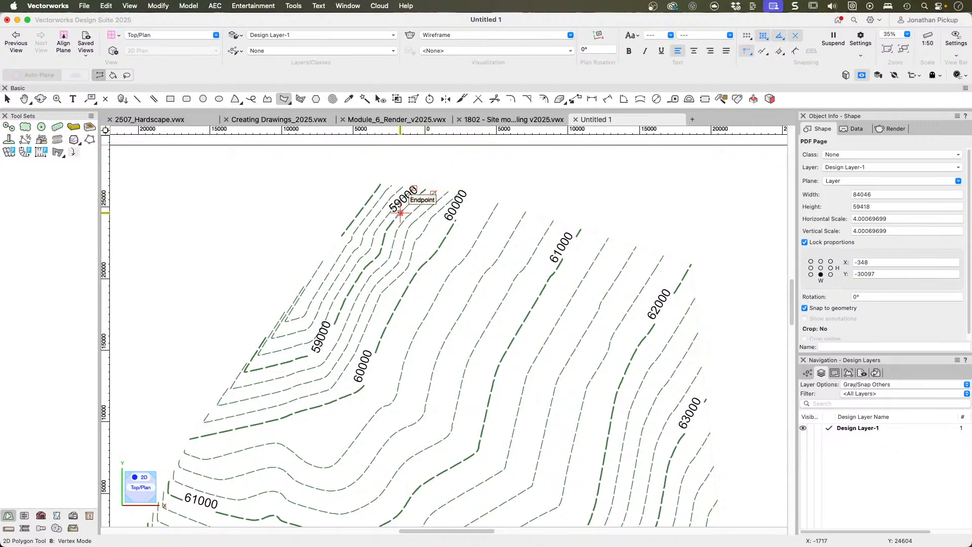
click(378, 228)
key(BackSpace)
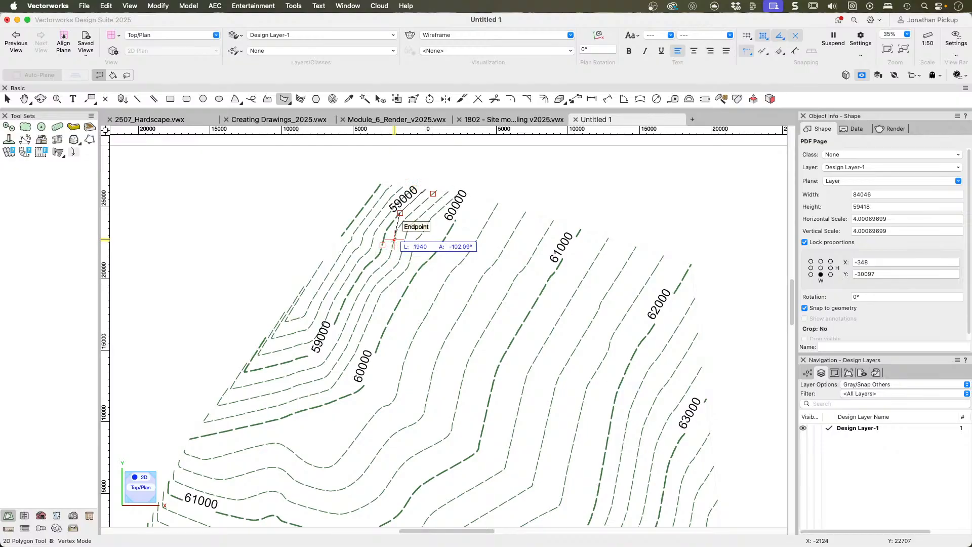
click(385, 233)
click(381, 251)
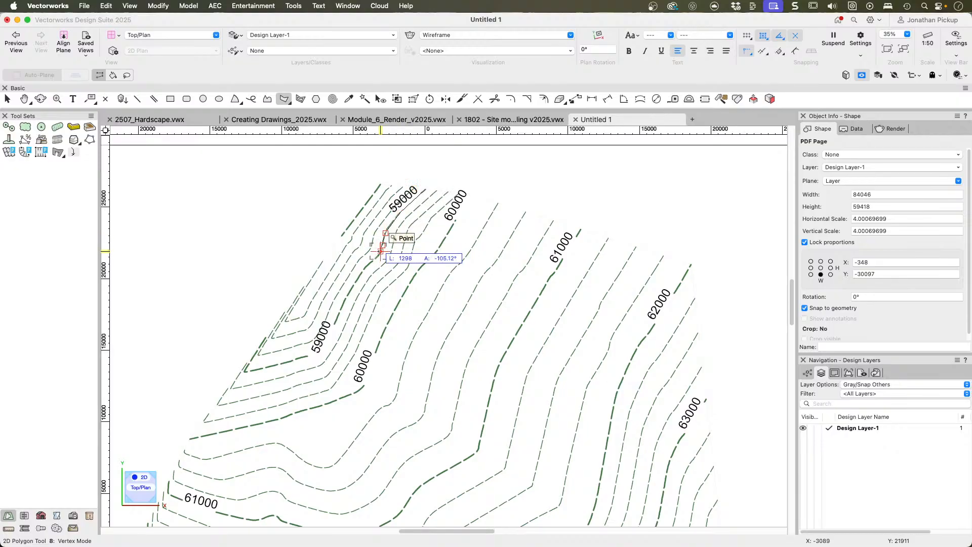
click(361, 274)
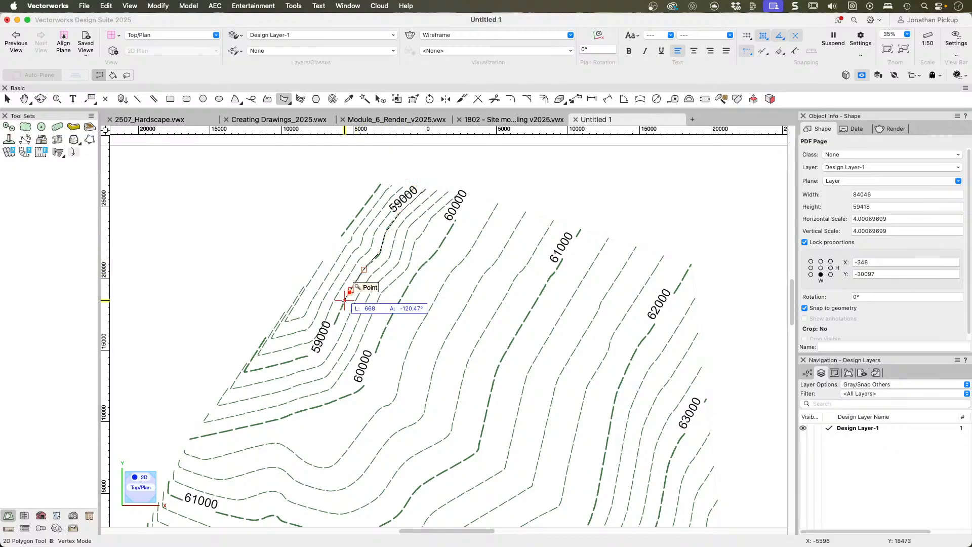
click(350, 292)
click(337, 320)
click(335, 324)
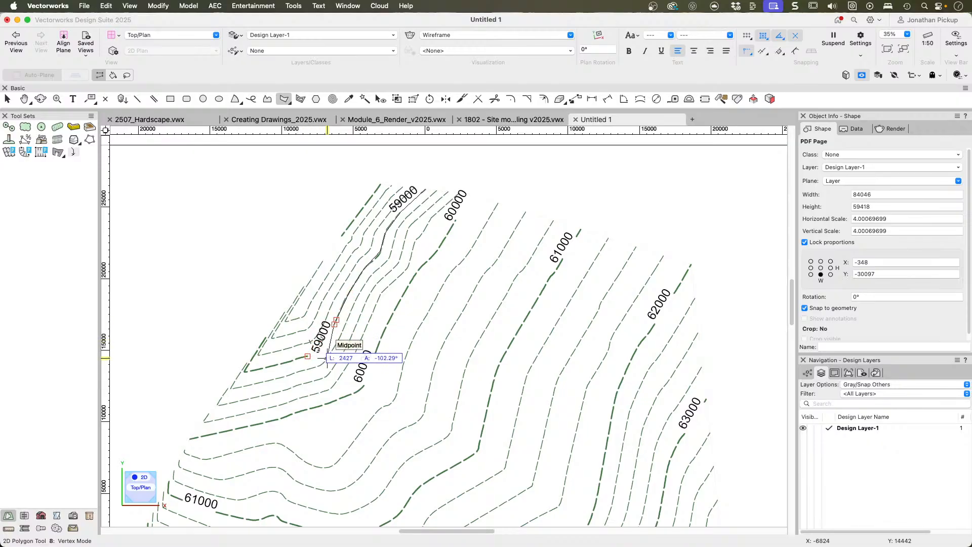
click(308, 356)
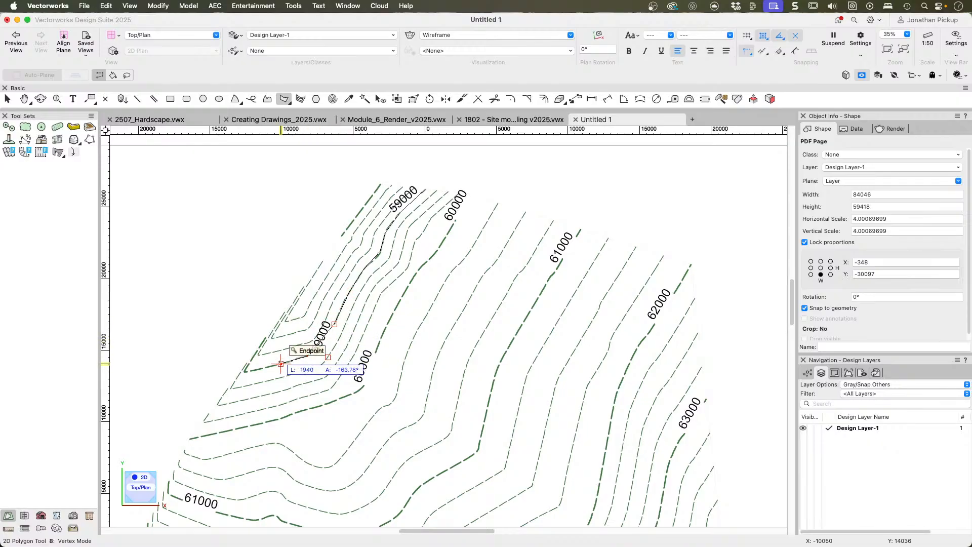
double_click(251, 369)
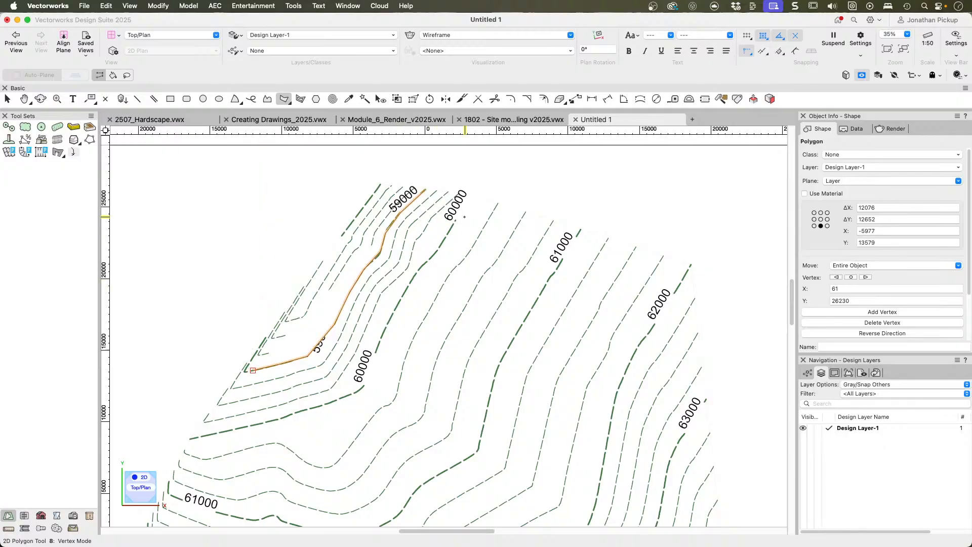
Step: Trace the 60000 contour with the 2D Polygon tool, from its end beside the upper label to the site's west edge
click(456, 220)
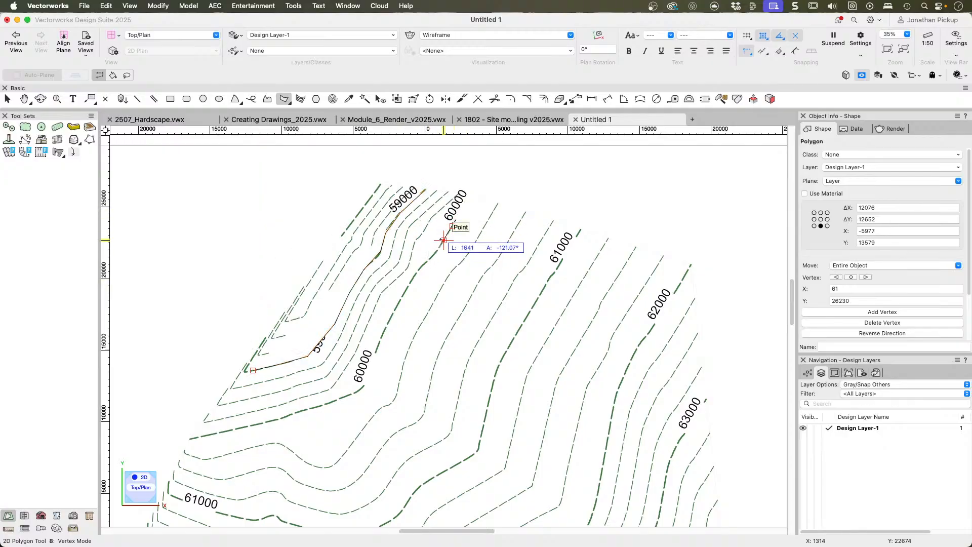
click(444, 241)
click(406, 289)
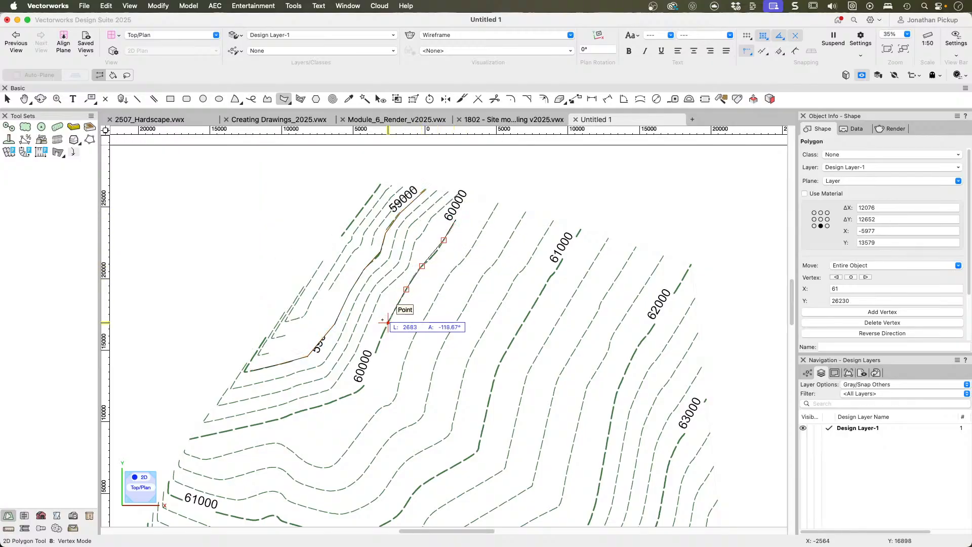
click(388, 323)
click(376, 352)
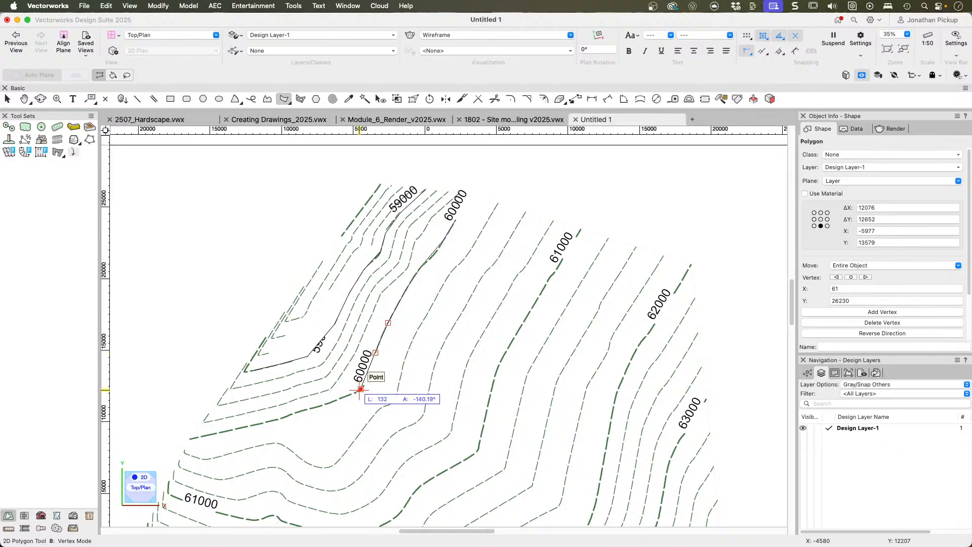
click(360, 389)
click(298, 412)
click(271, 421)
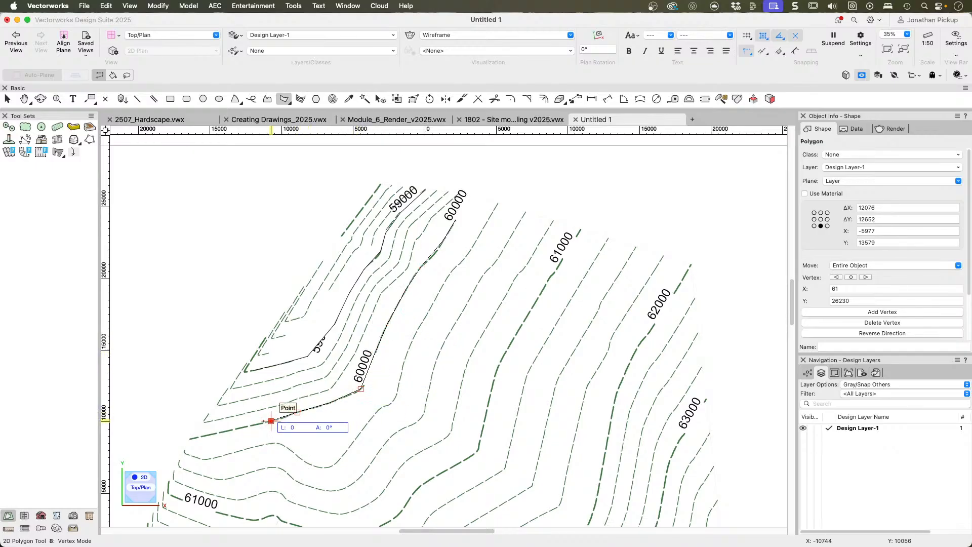
click(226, 431)
double_click(190, 439)
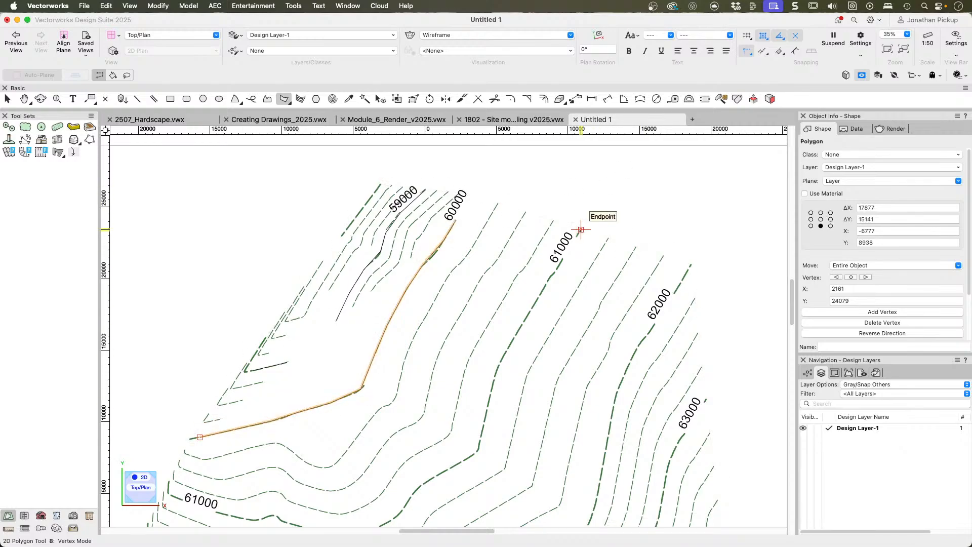
Step: Trace the 61000 contour with the 2D Polygon tool, from its upper label around the bend to the site's west edge
click(581, 230)
click(560, 263)
click(538, 298)
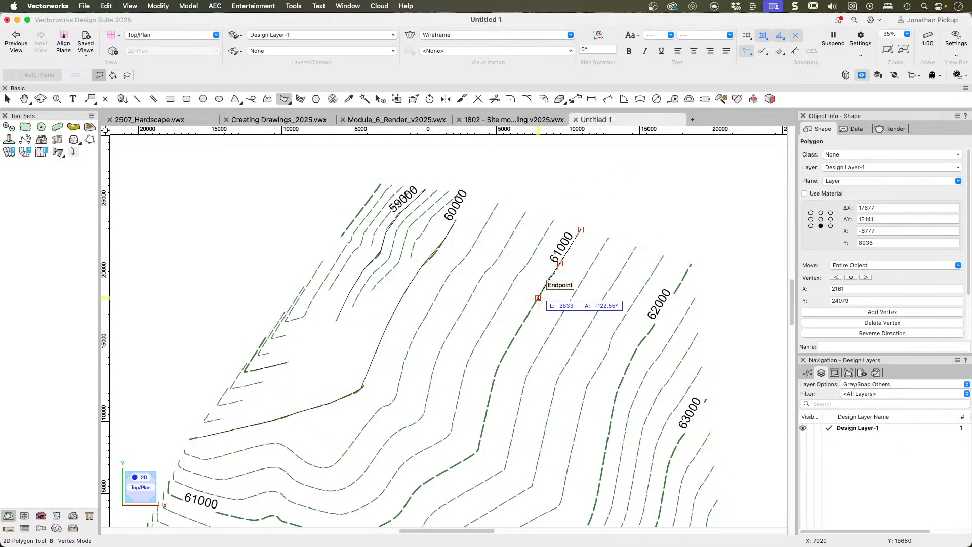
click(511, 343)
click(485, 416)
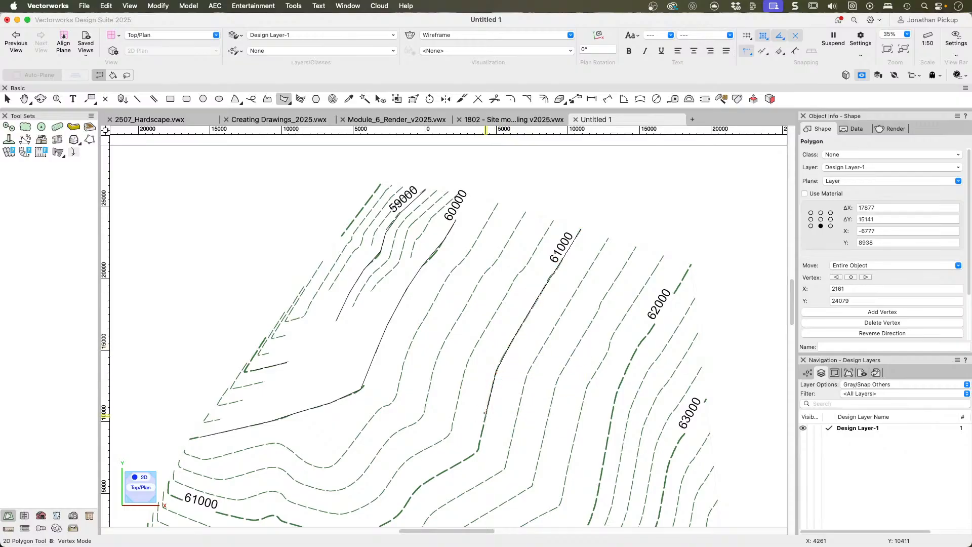
click(477, 452)
click(451, 468)
middle_drag(439, 405, 488, 301)
click(473, 380)
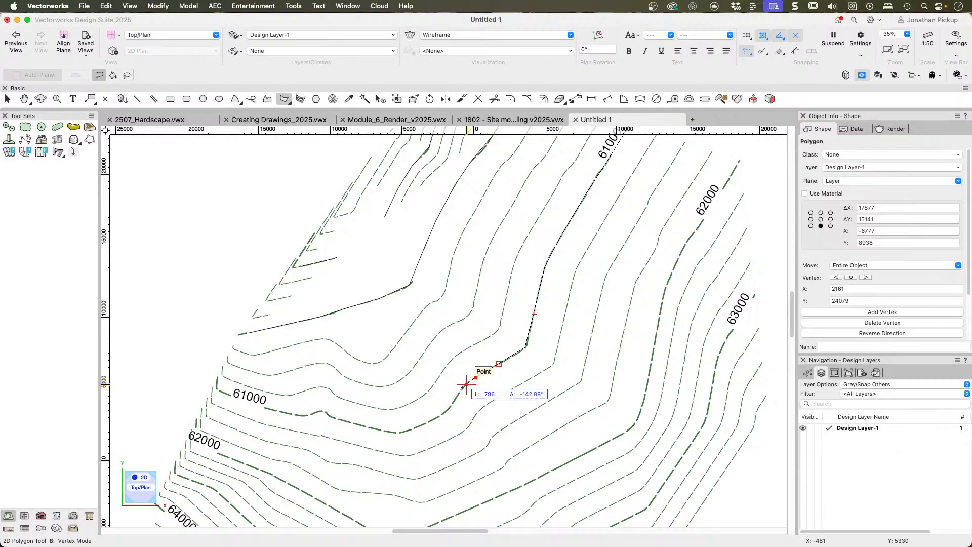
click(448, 409)
click(405, 431)
click(334, 417)
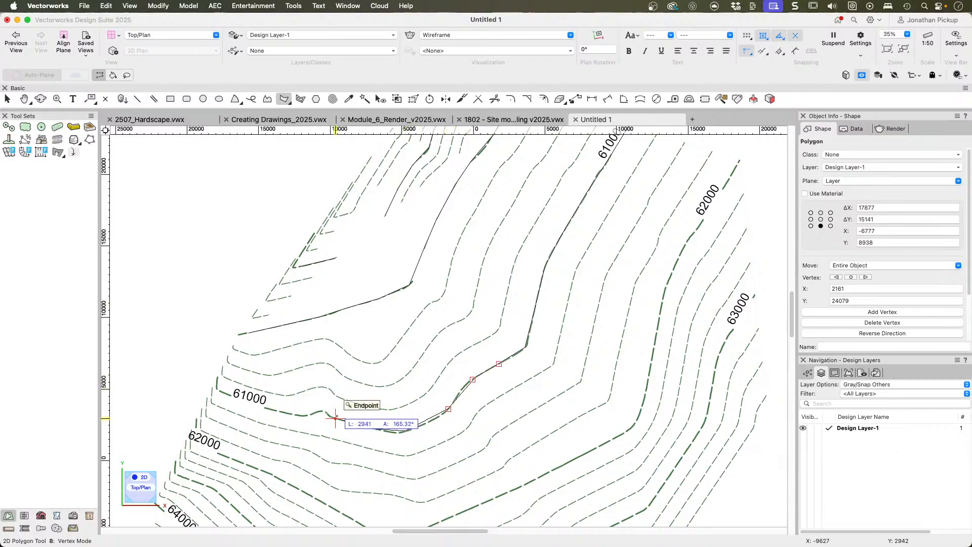
click(320, 412)
click(297, 414)
click(264, 408)
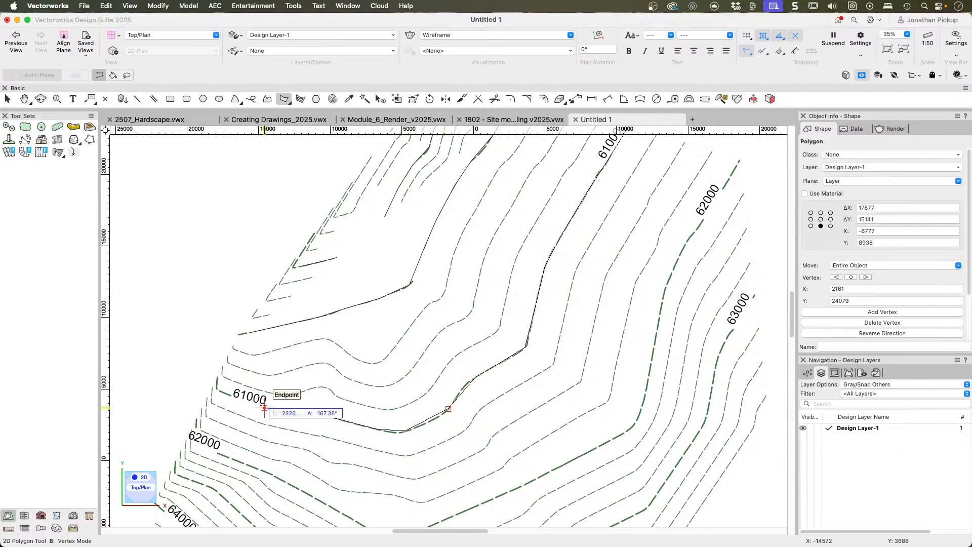
double_click(222, 391)
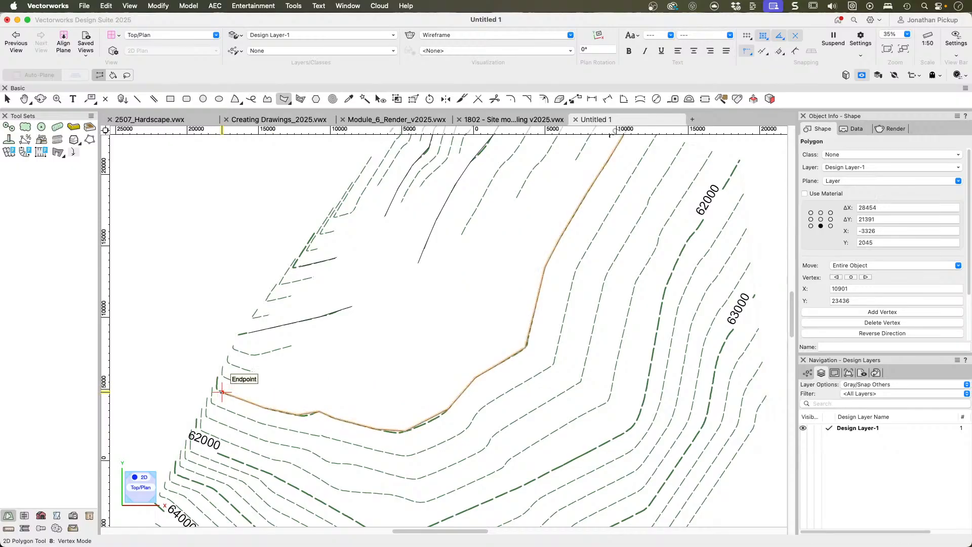
Step: Run 2D Polys to 3D Source Data on the selected 61000 contour polygon with start elevation 59m, interval 1m and Create 3D Loci
scroll(458, 179, down, 3)
middle_drag(459, 178, 402, 264)
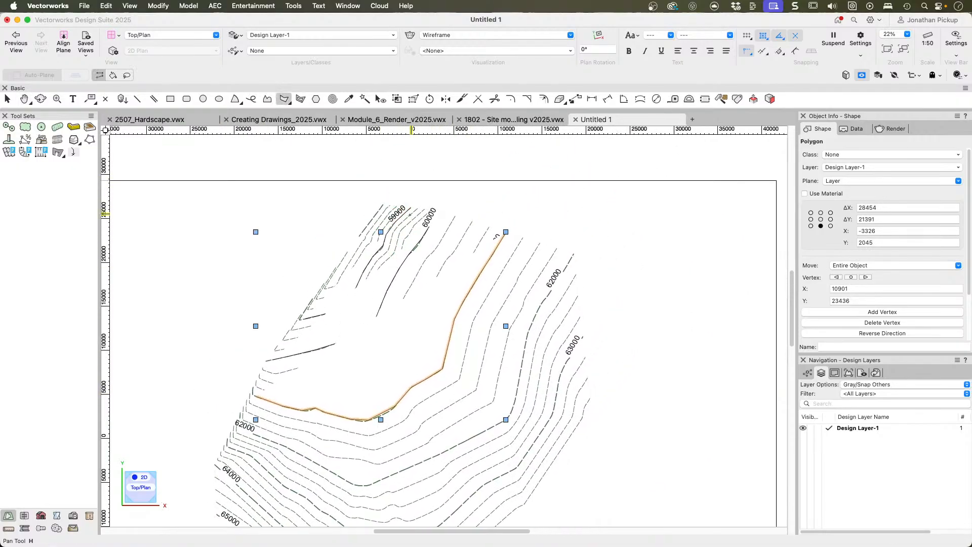
key(x)
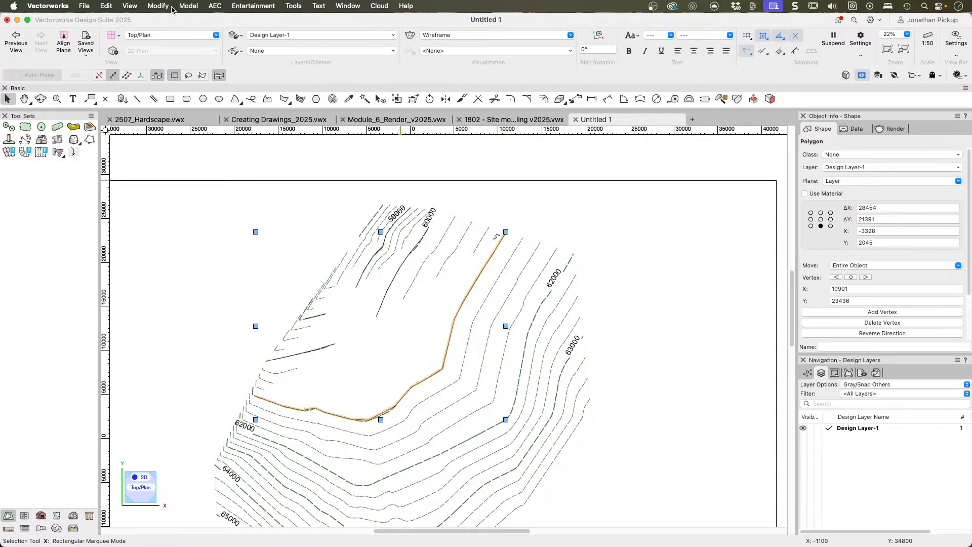
click(222, 9)
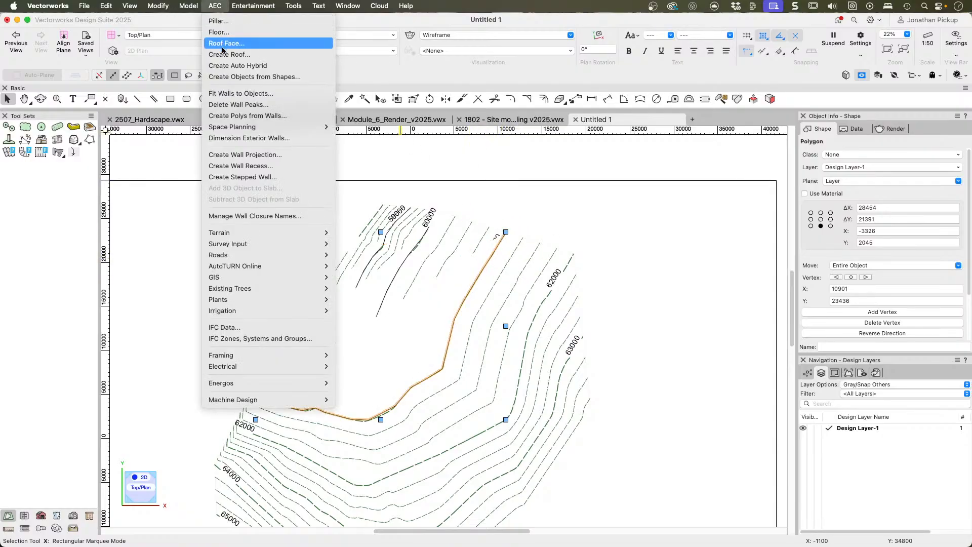
mouse_move(237, 235)
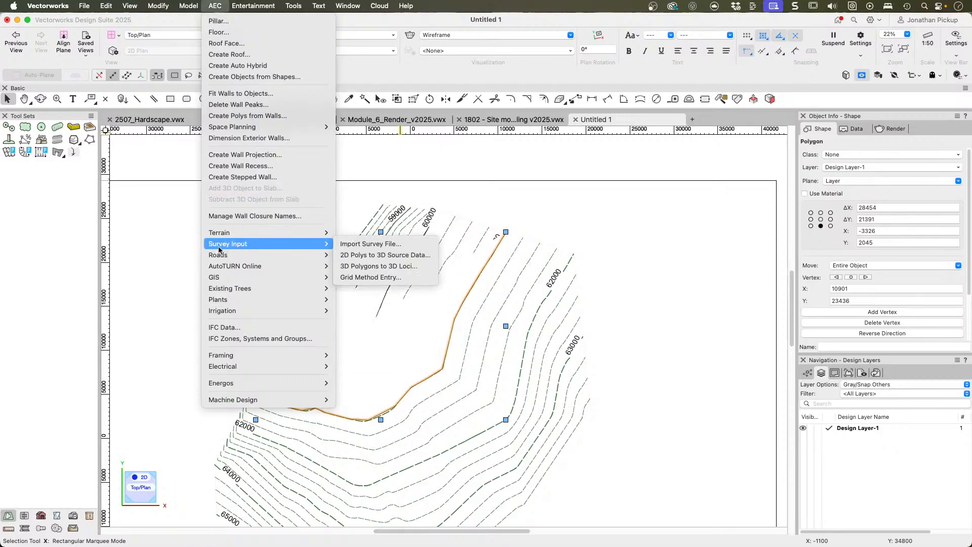
click(390, 258)
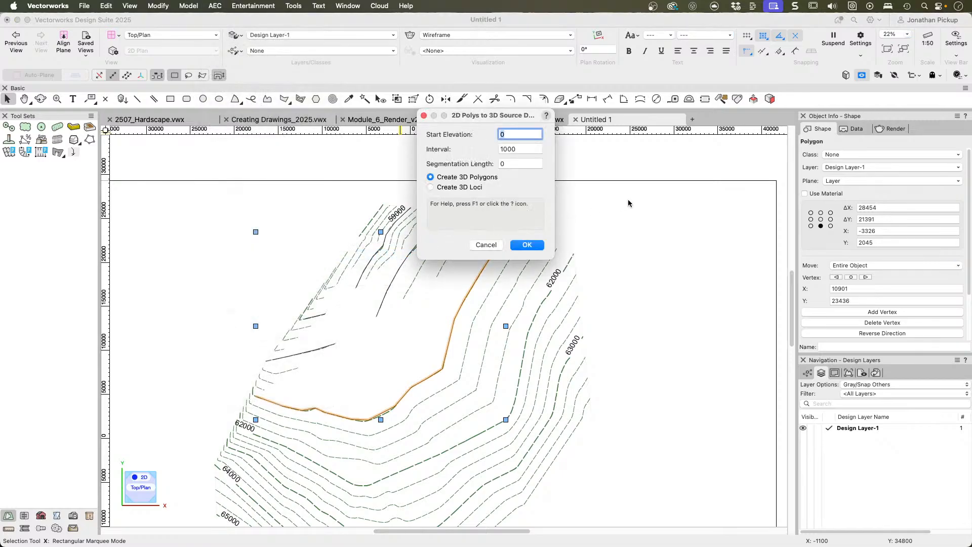
text(59m)
key(Tab)
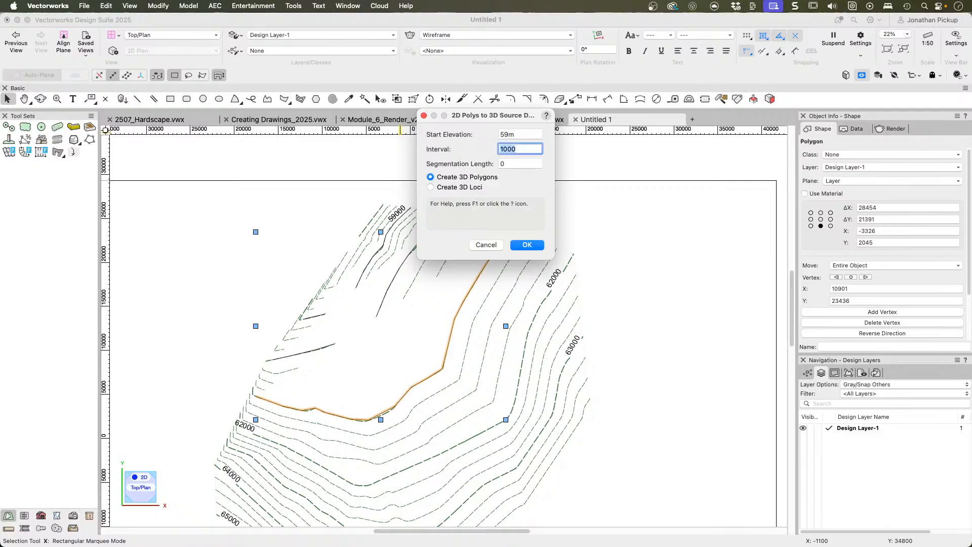
text(1m)
click(430, 187)
click(527, 246)
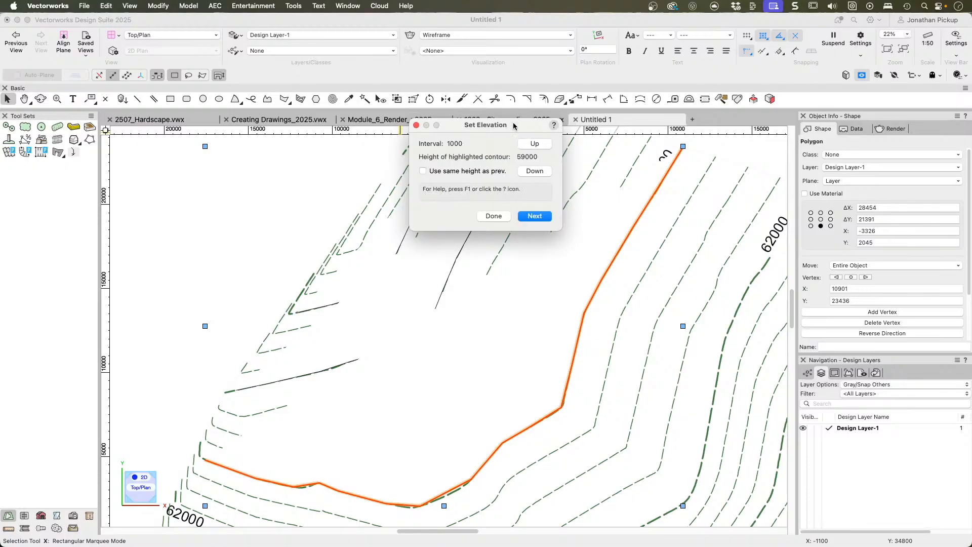
Step: Set the highlighted contour's height to 61000 and complete the conversion to 3D loci
drag(513, 125, 293, 123)
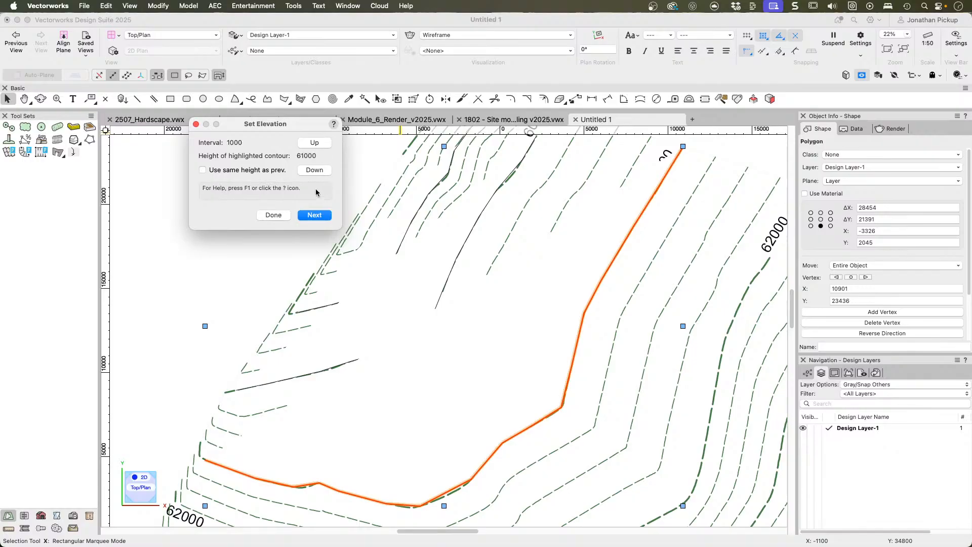
click(315, 215)
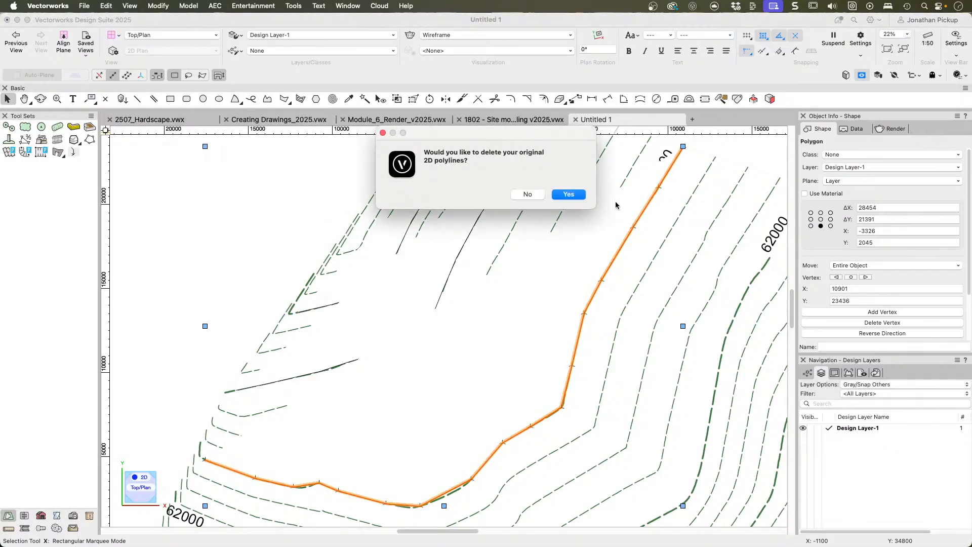
key(Return)
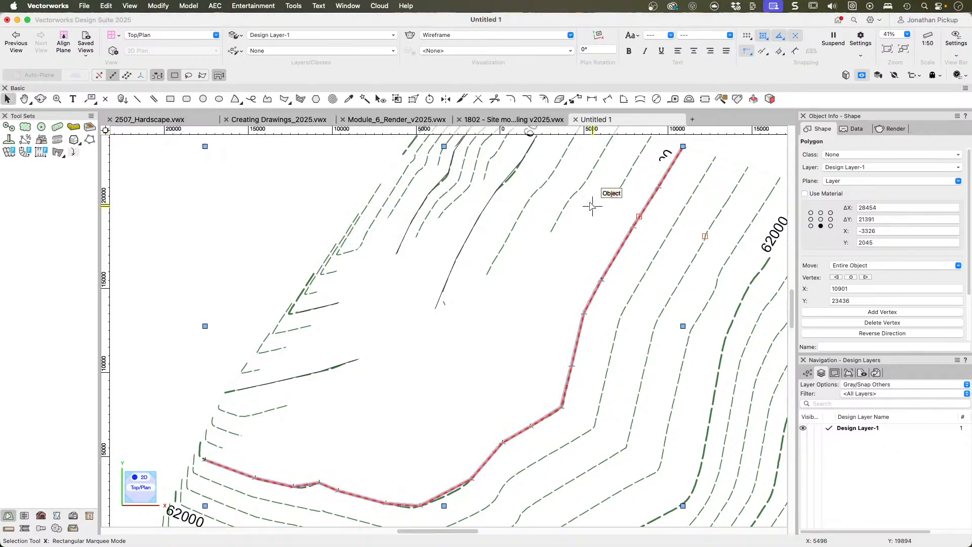
Step: Run 2D Polys to 3D Source Data on the three traced contour polygons with start elevation 59m, interval 1m and Create 3D Loci
scroll(587, 210, down, 3)
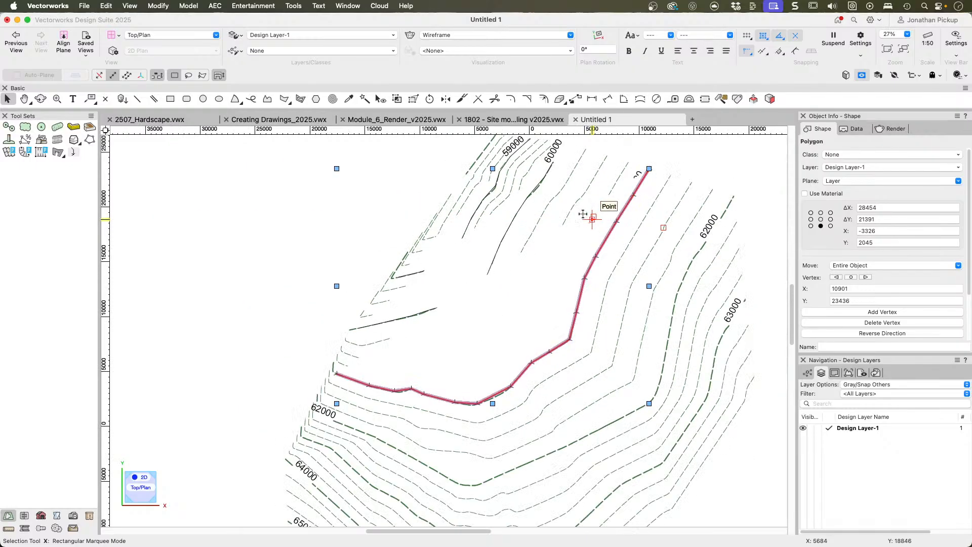
scroll(585, 213, down, 4)
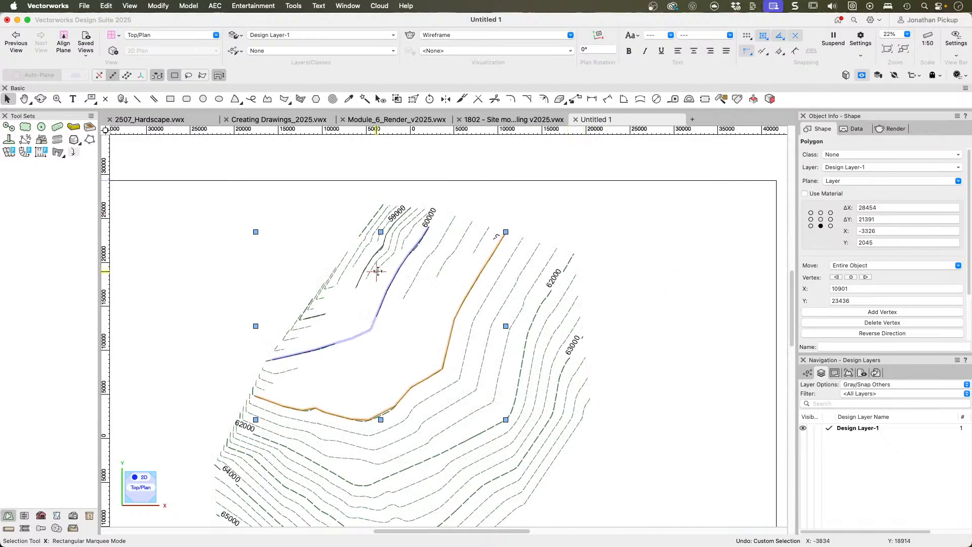
click(379, 304)
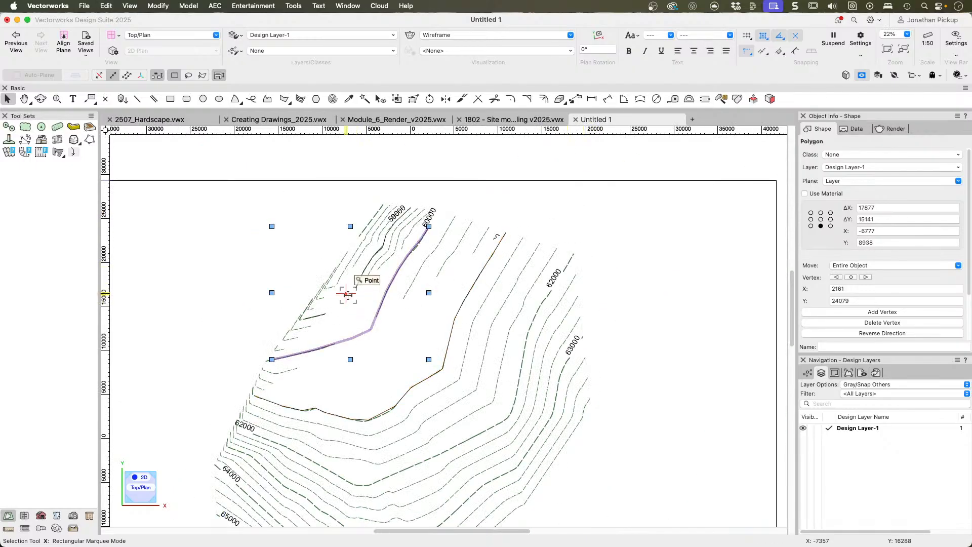
click(361, 271)
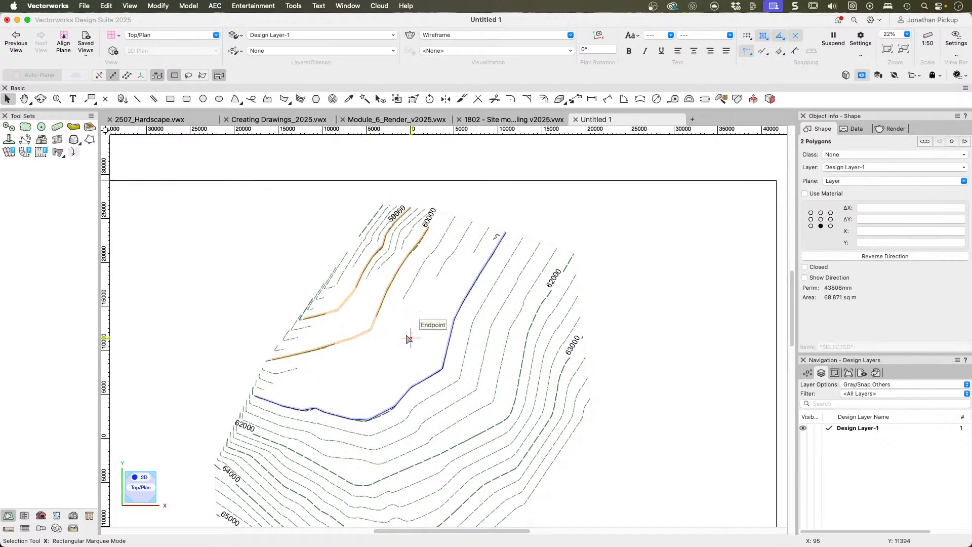
shift+click(410, 338)
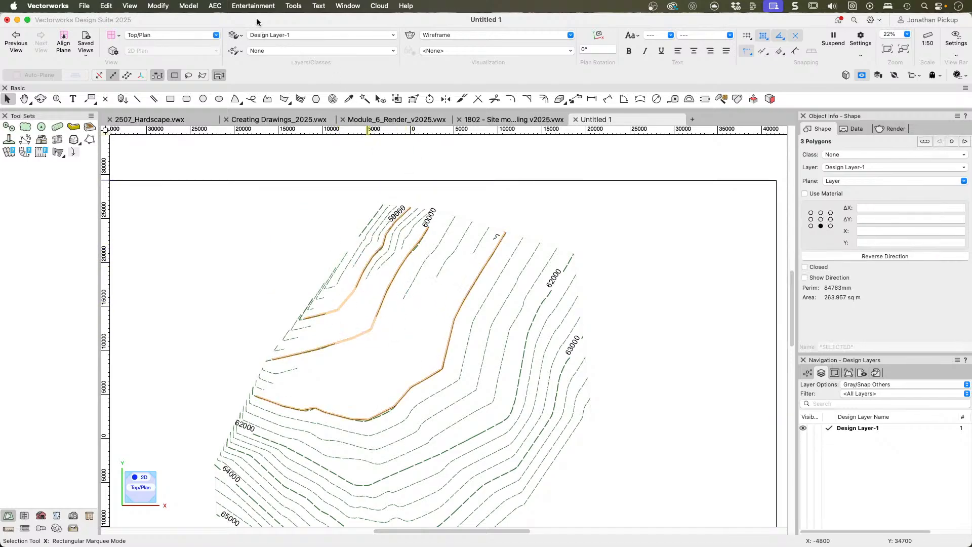
click(215, 6)
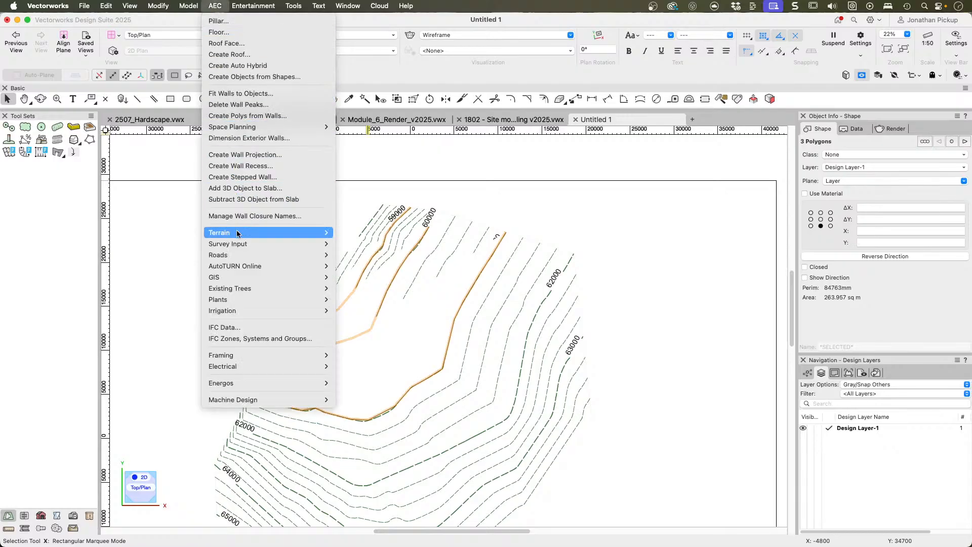
mouse_move(244, 244)
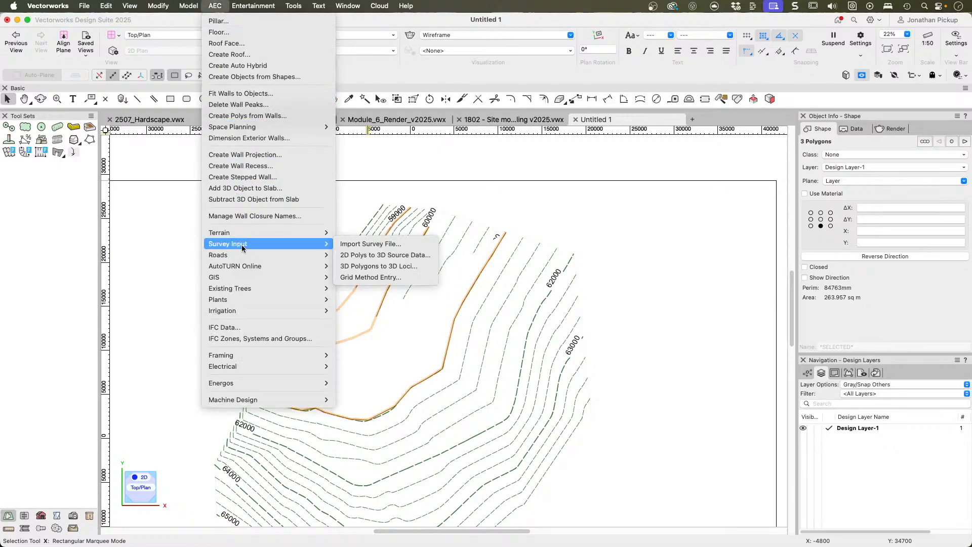
click(386, 257)
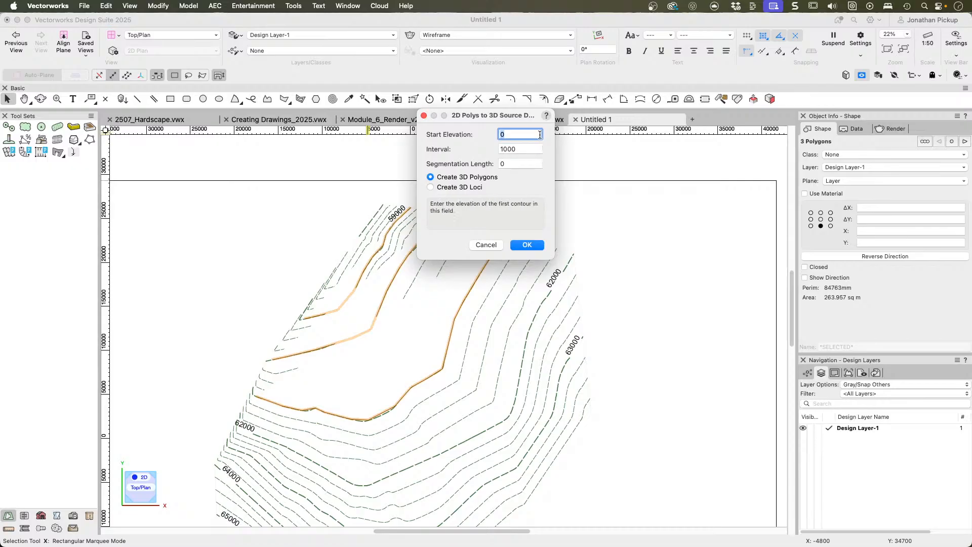
text(59m)
key(Tab)
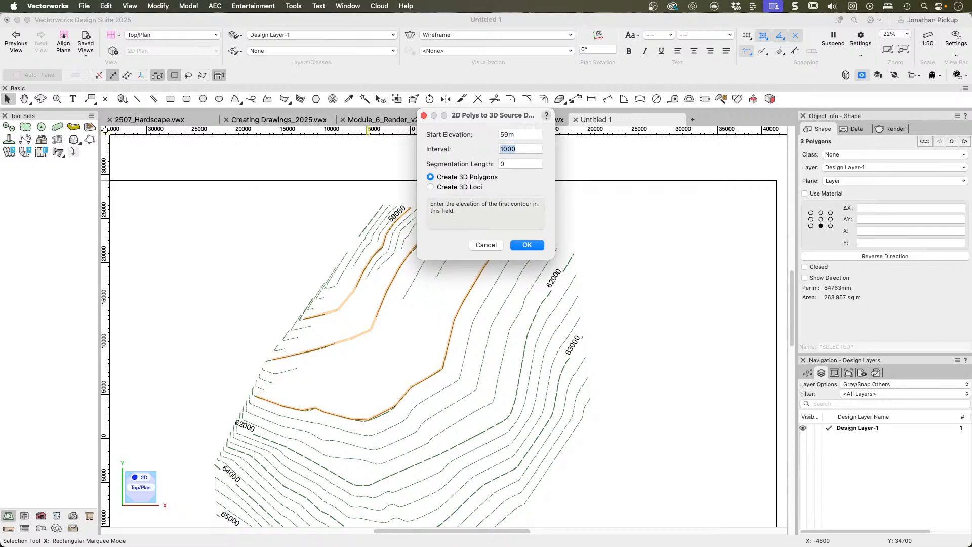
text(1m)
key(Tab)
click(455, 187)
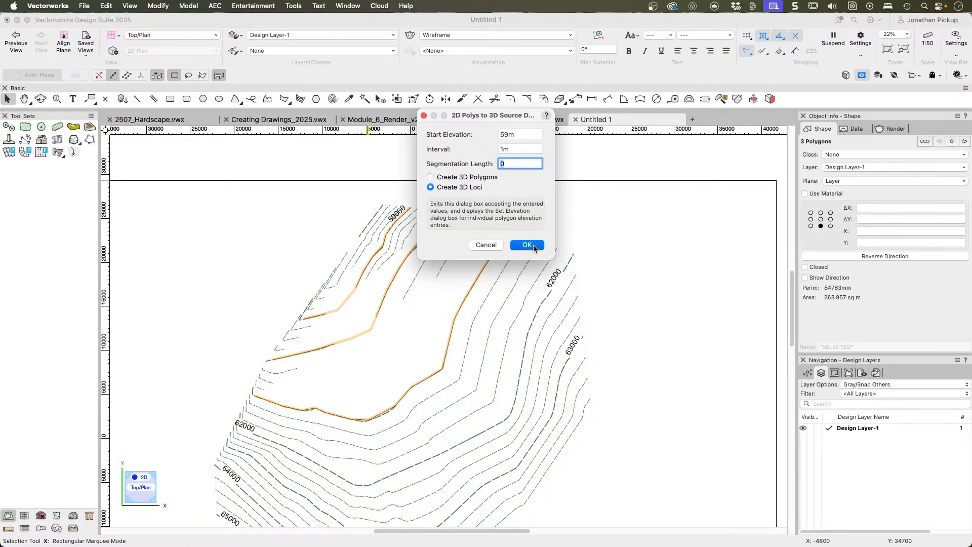
click(532, 245)
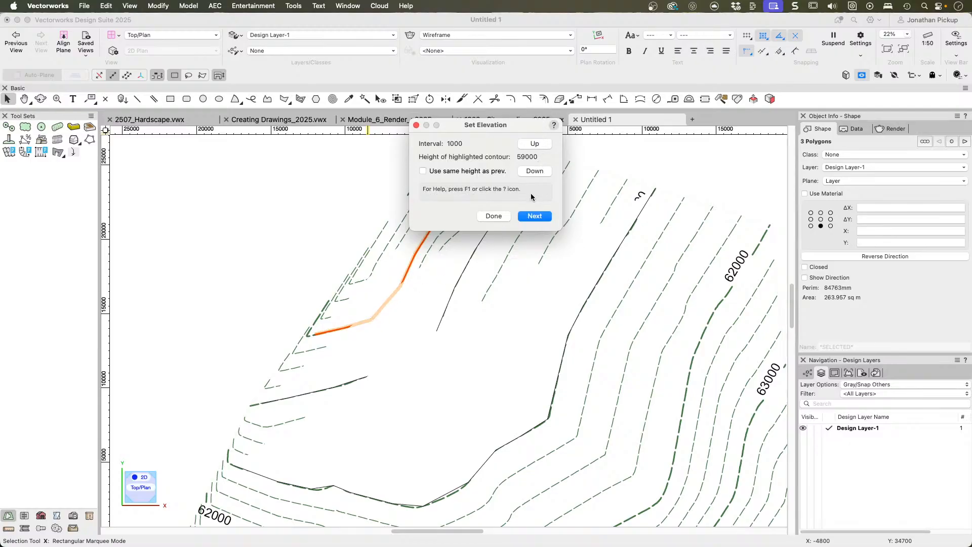
Step: Assign heights 59000, 60000 and 61000 to the highlighted contours in turn and delete the original 2D polylines
click(539, 216)
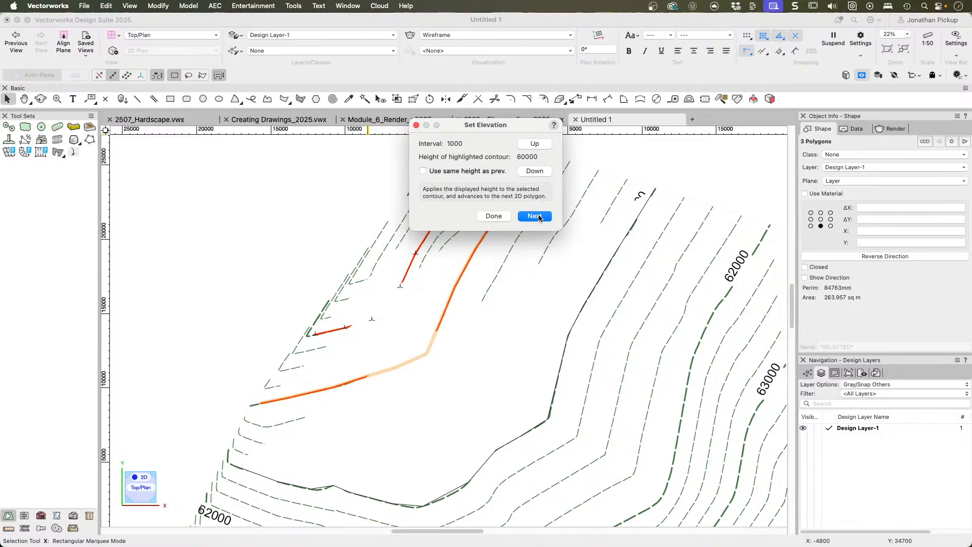
click(538, 215)
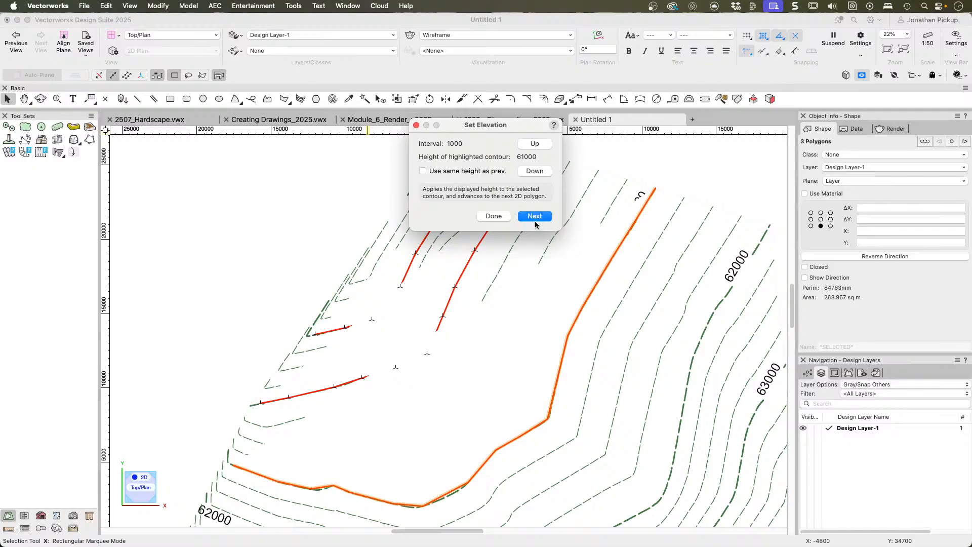
click(535, 216)
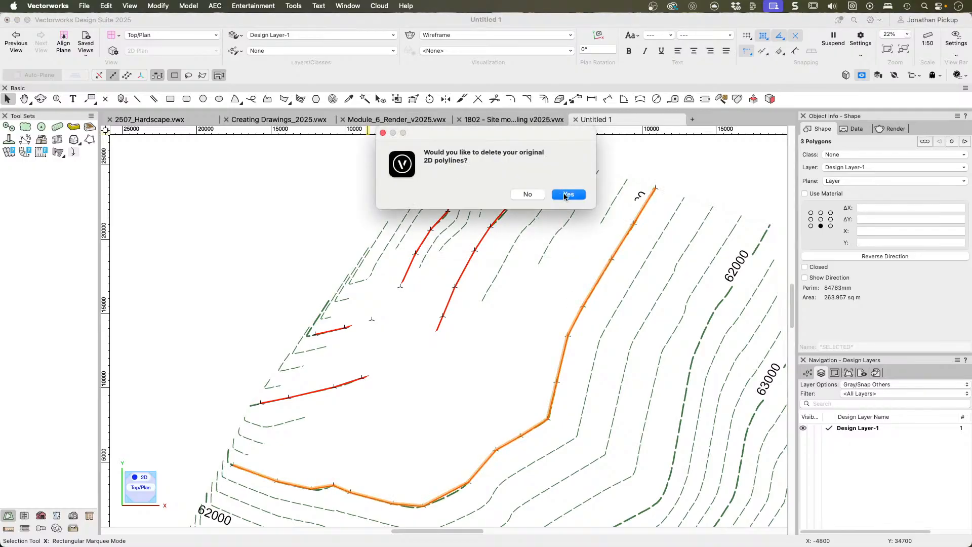
click(563, 195)
Step: Delete the site scan PDF from the drawing, leaving only the 3D loci
scroll(655, 244, down, 2)
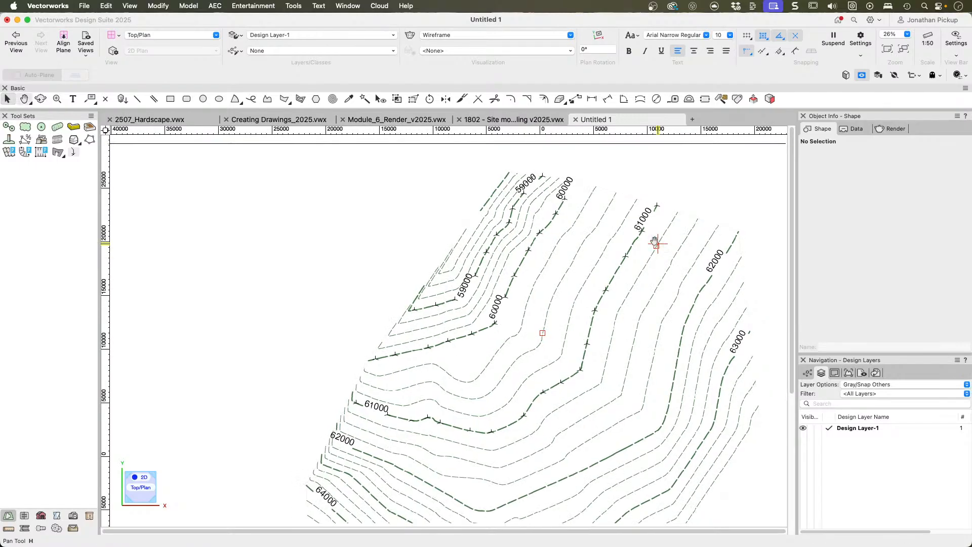
key(h)
drag(655, 243, 523, 214)
key(x)
click(559, 265)
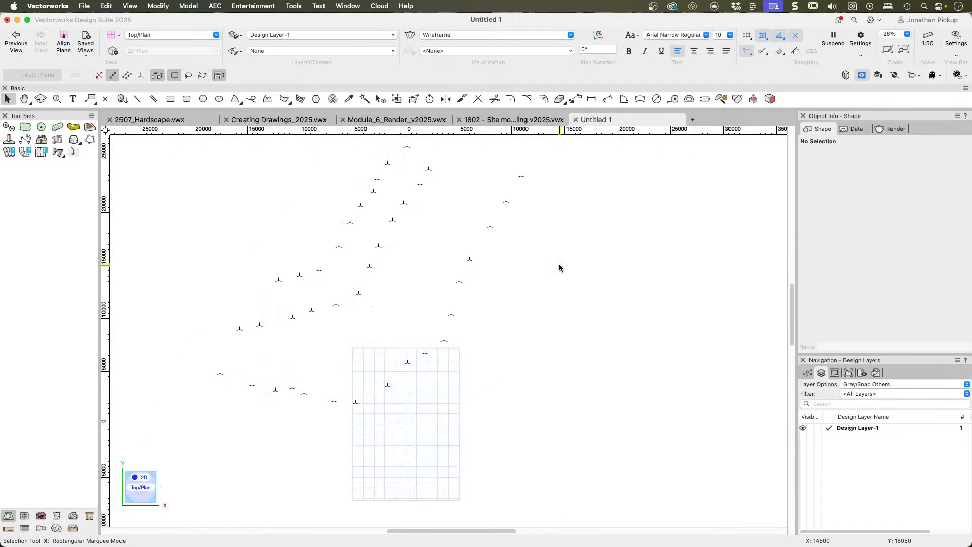
Step: View the loci in 3D and inspect the coordinates of the locus at the west end of the 61000 contour
mouse_move(450, 303)
super+middle_down()
mouse_move(509, 246)
mouse_move(618, 183)
super+middle_up()
middle_drag(508, 202, 531, 443)
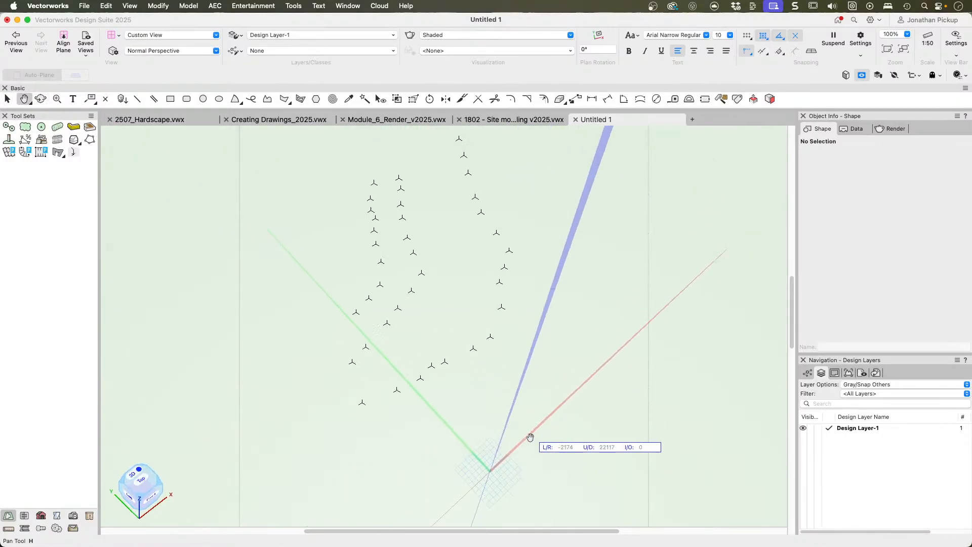
super+middle_drag(434, 308, 472, 279)
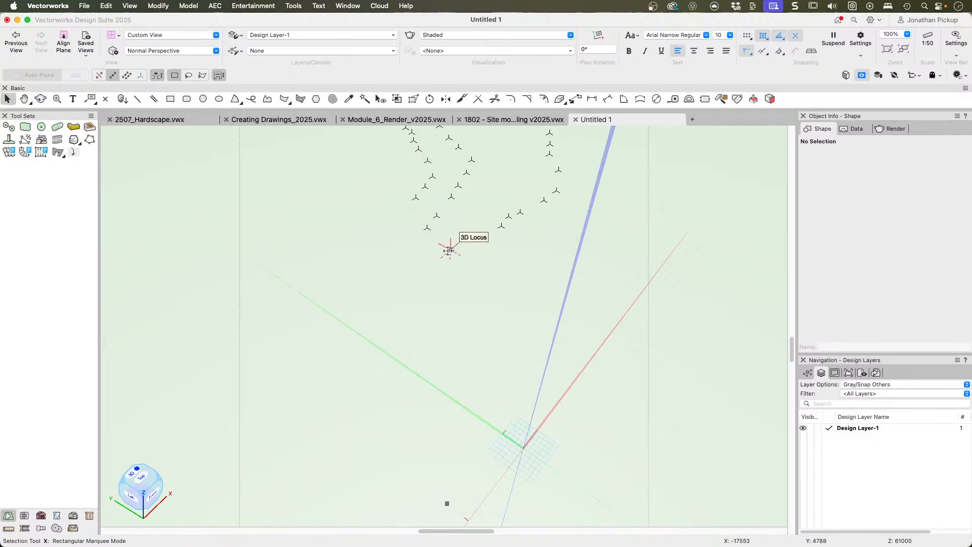
click(449, 250)
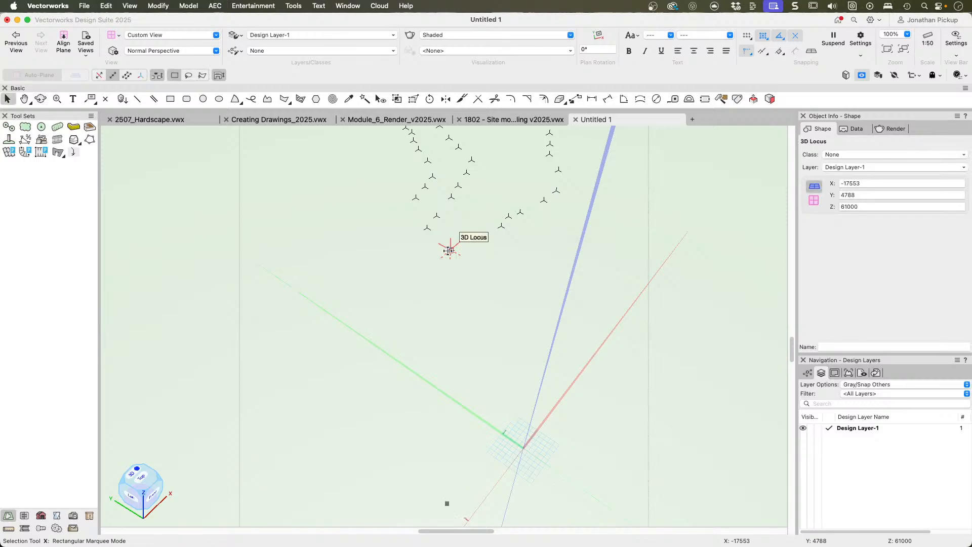
Step: Select all the 3D loci with Select Similar and examine the elevation range in the Site Model from Source Data settings without creating a model
key(super+a)
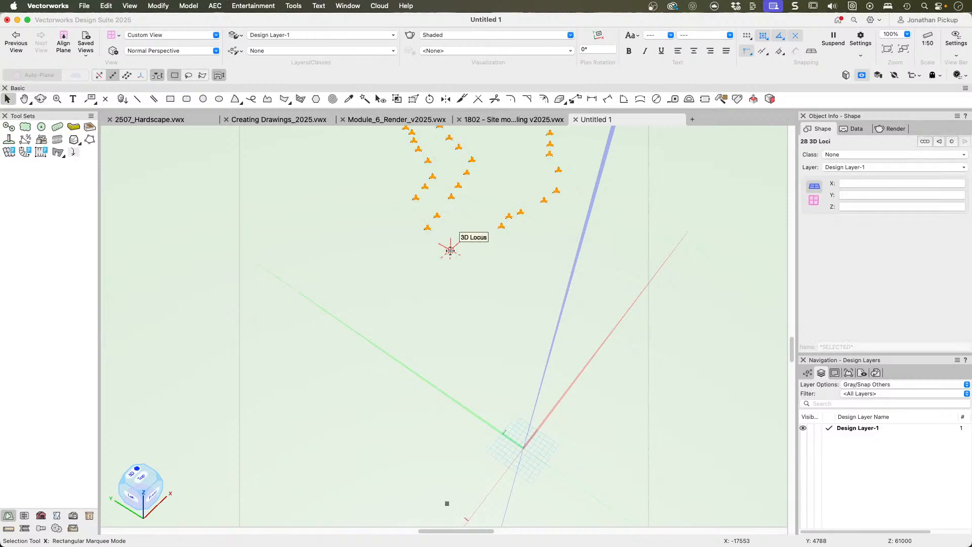
super+middle_drag(449, 249, 576, 123)
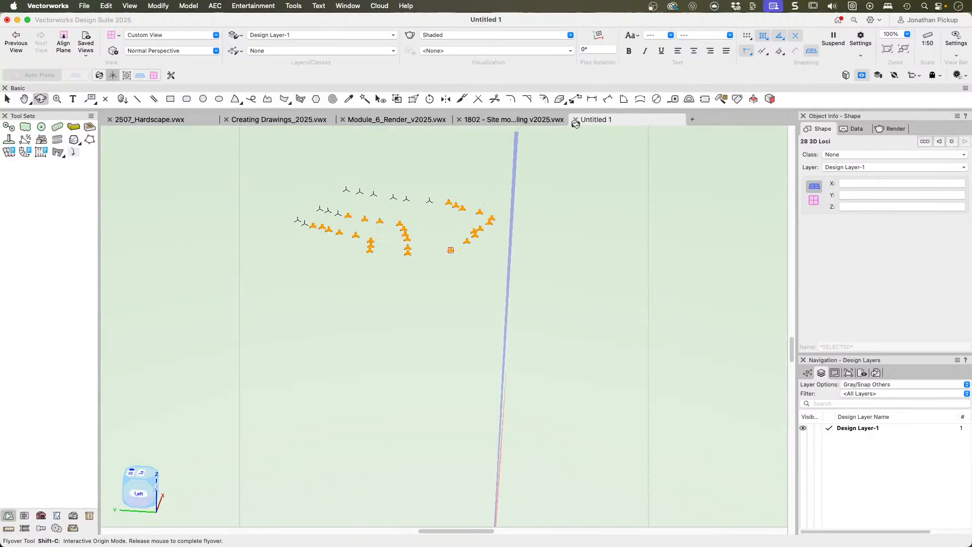
scroll(374, 218, up, 3)
middle_drag(374, 219, 639, 320)
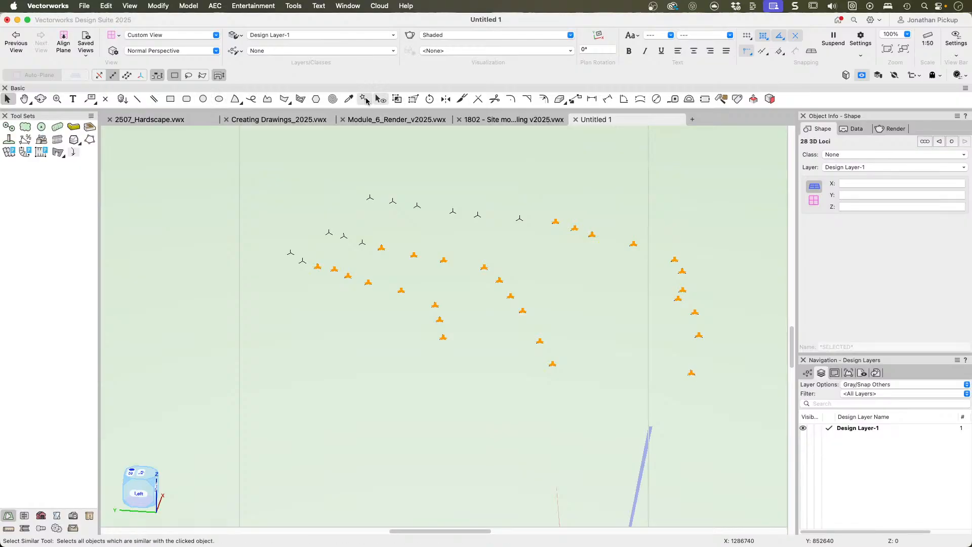
click(365, 99)
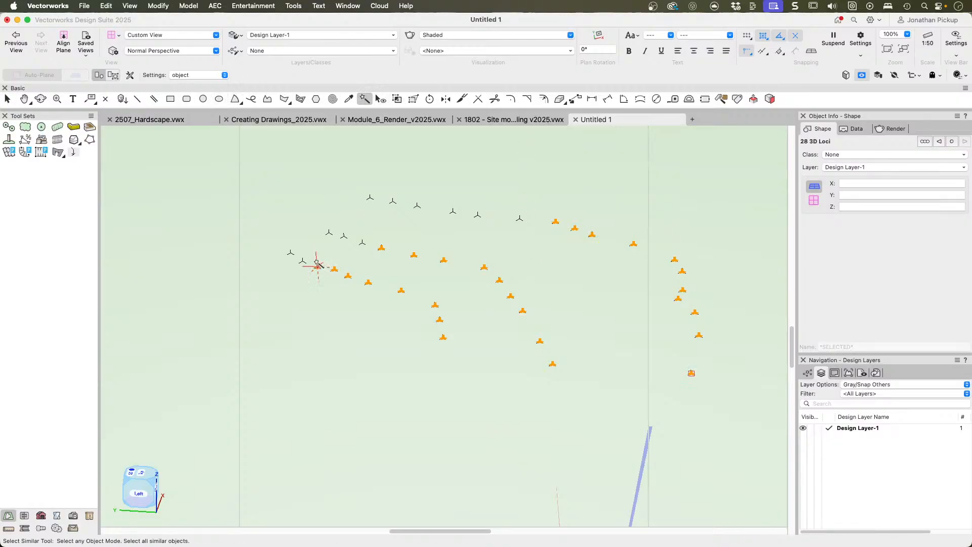
click(302, 261)
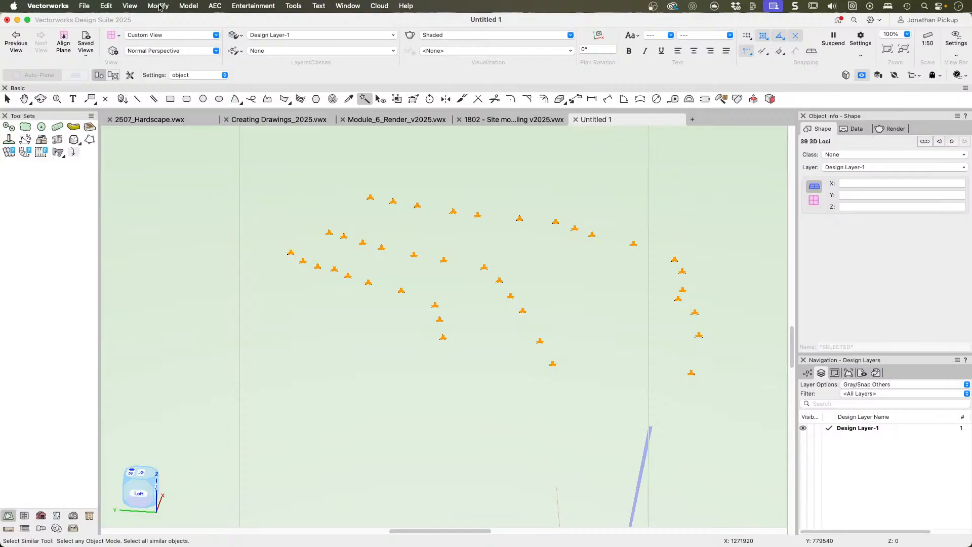
click(215, 6)
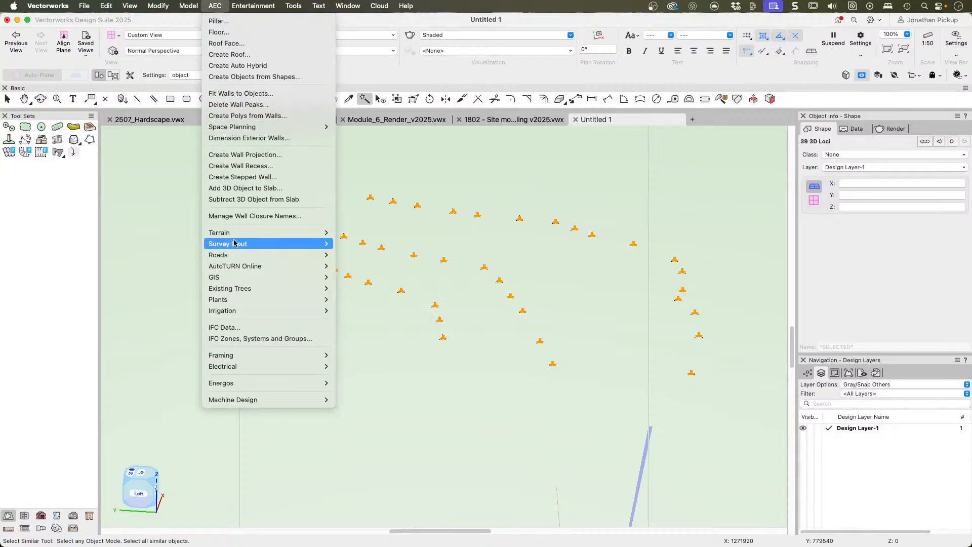
mouse_move(233, 235)
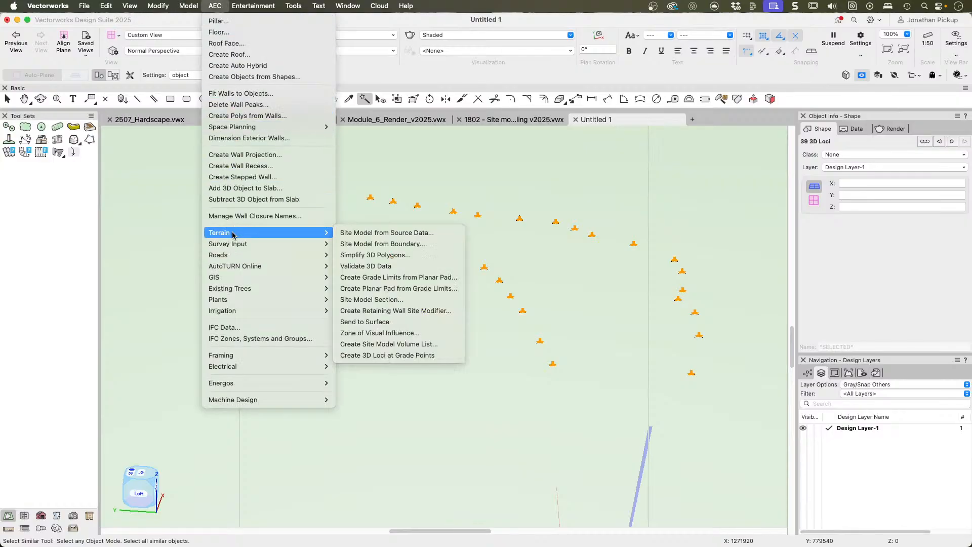
click(410, 233)
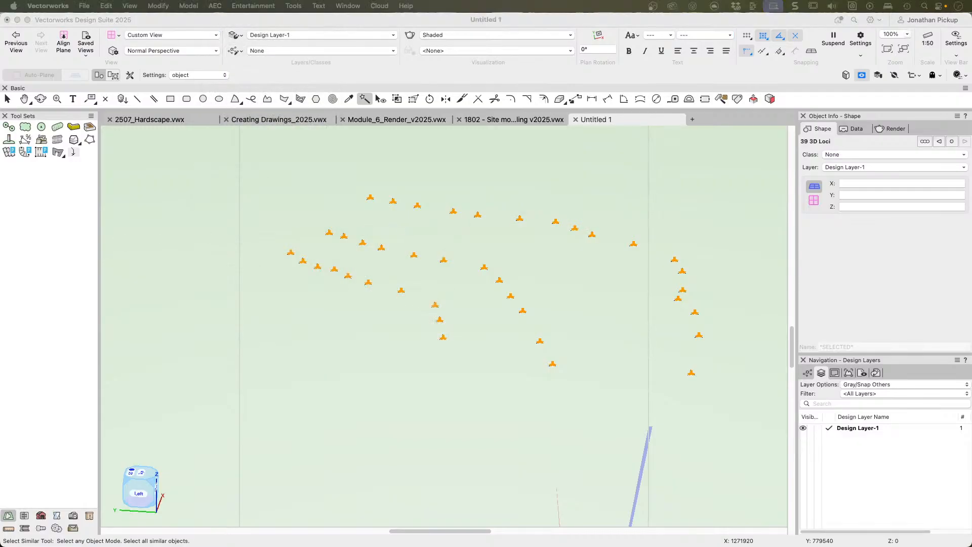
drag(10, 181, 433, 132)
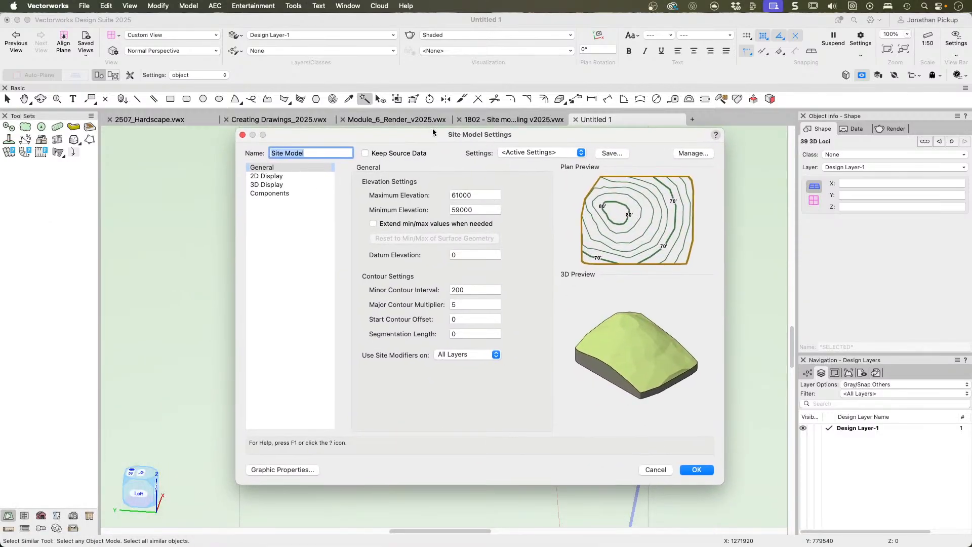
click(478, 210)
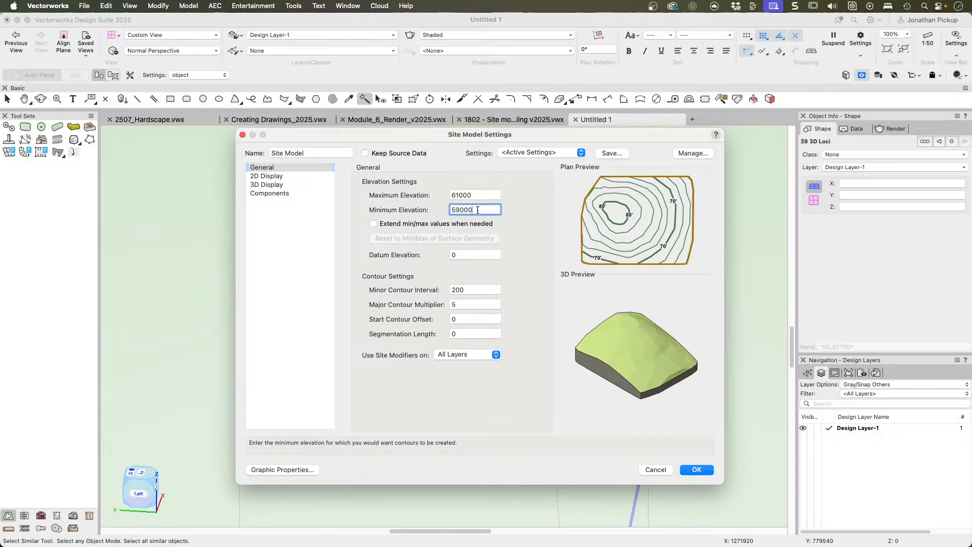
key(Return)
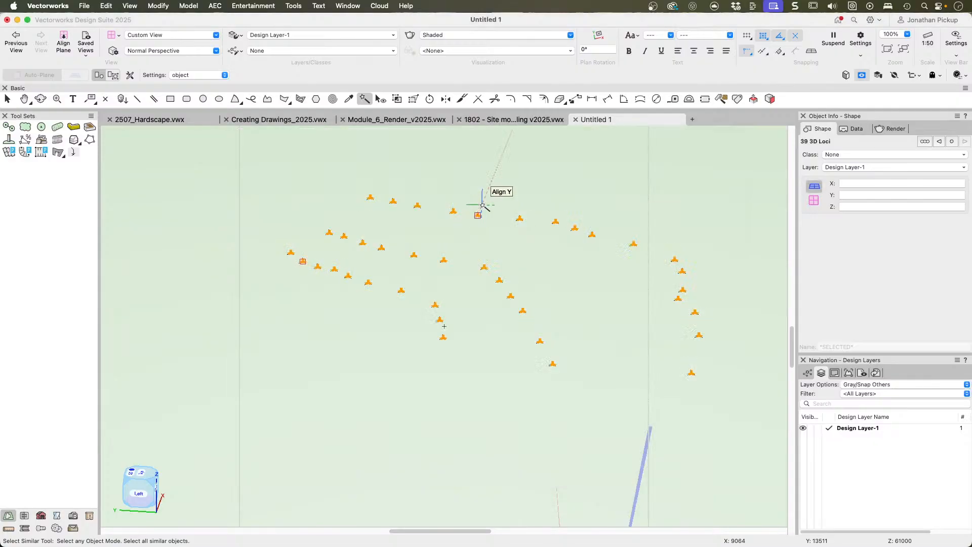
Step: Set the Z value of one 3D locus midway along the 59000 contour to 0
key(x)
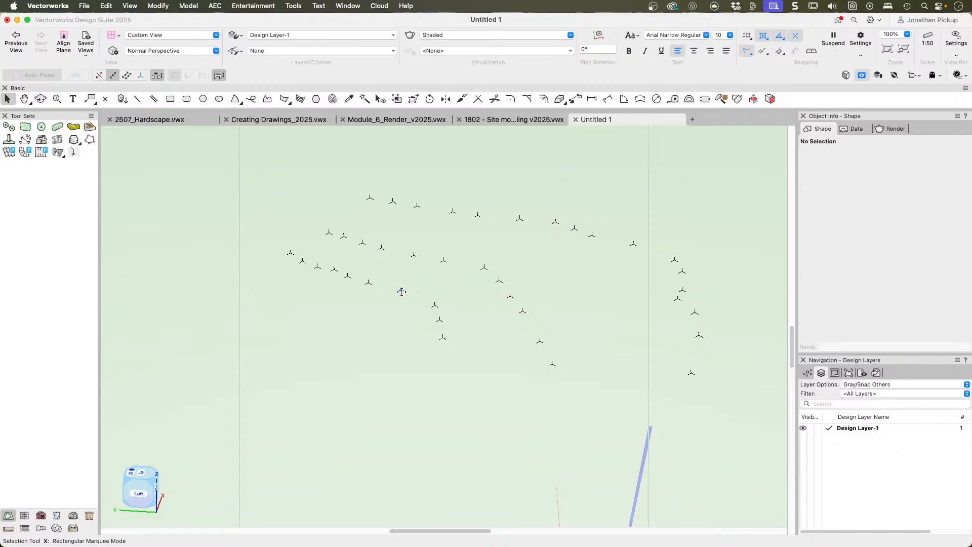
click(401, 290)
double_click(842, 207)
text(0)
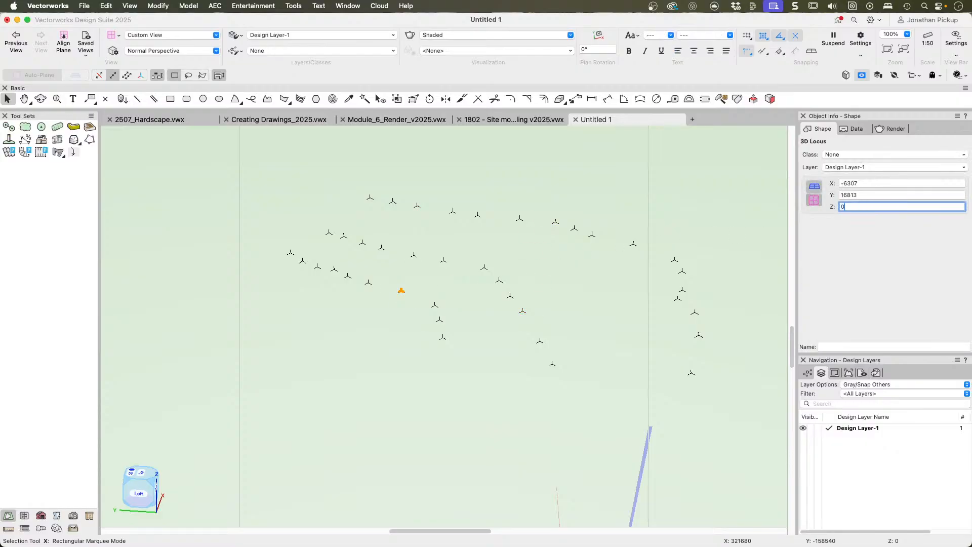
key(Return)
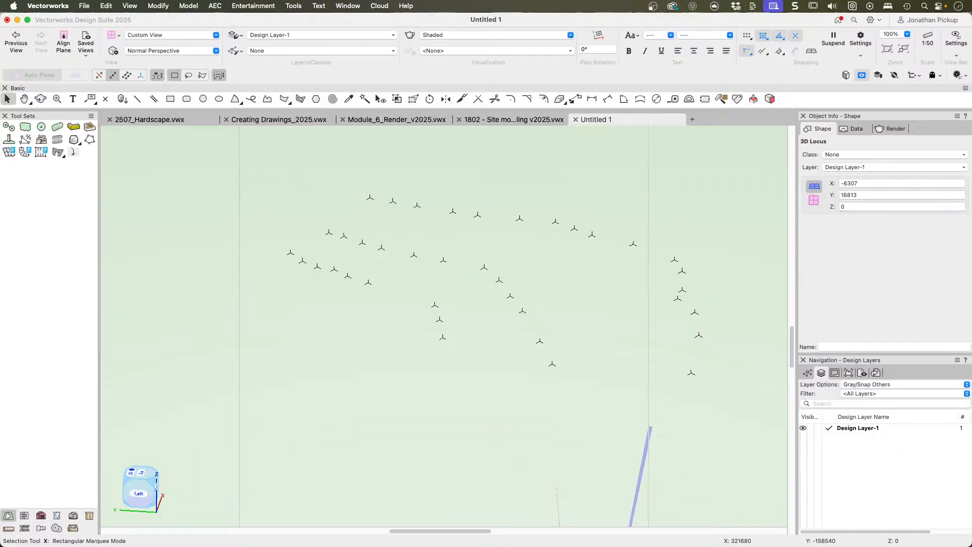
Step: Select all the 3D loci with Select Similar and check the minimum elevation in the Site Model from Source Data settings without creating a model
click(363, 100)
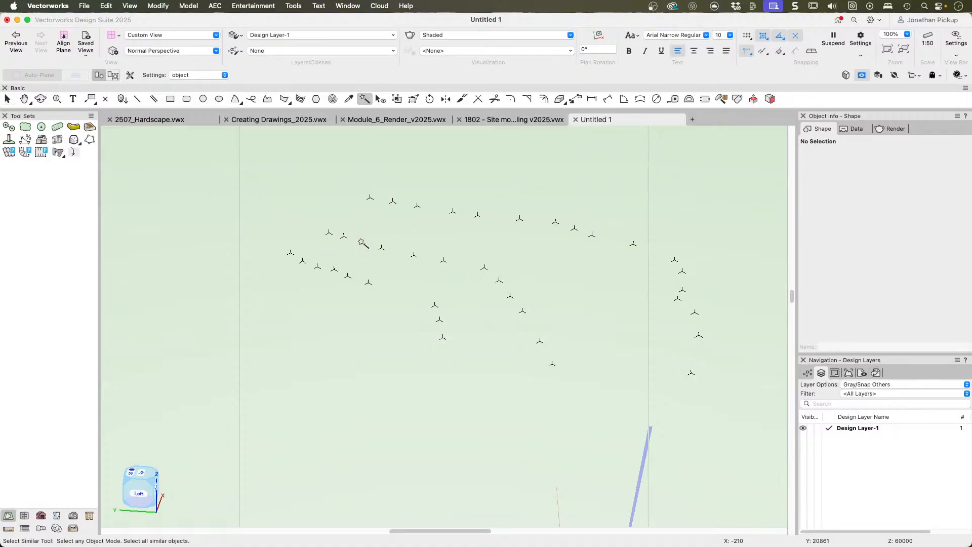
click(363, 243)
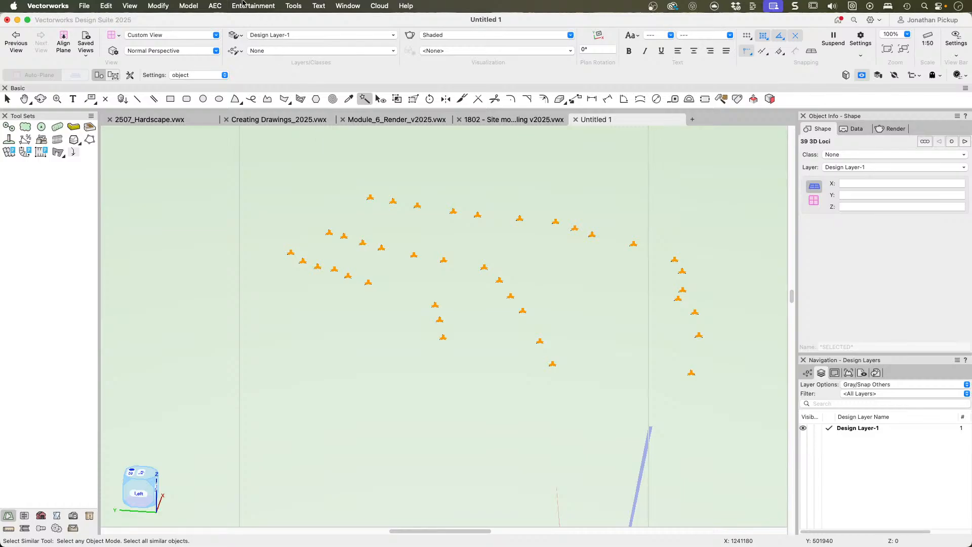
click(219, 6)
mouse_move(241, 232)
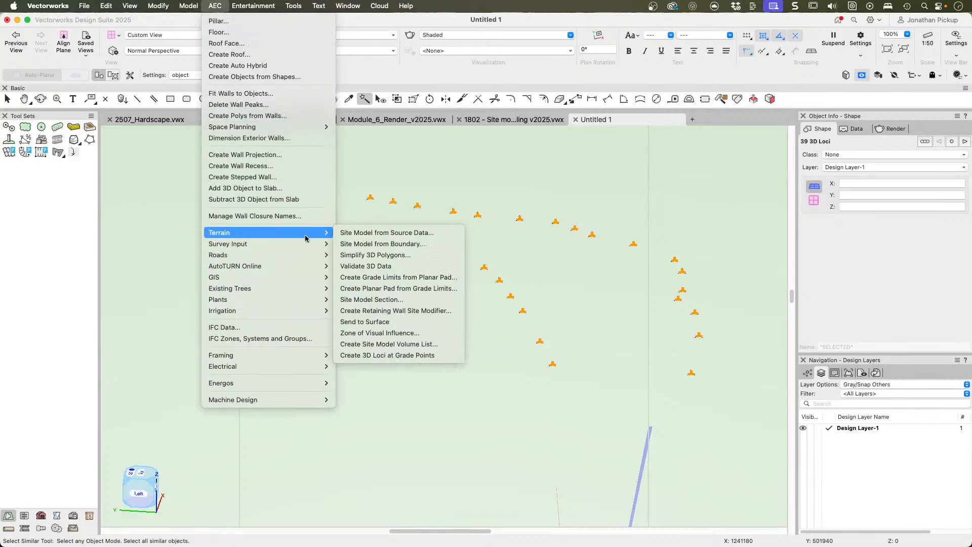
click(387, 233)
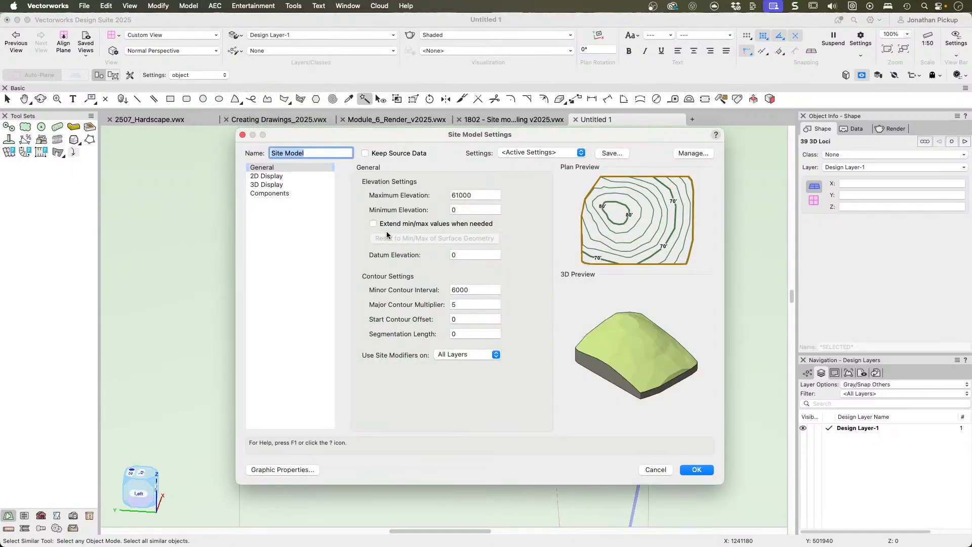
click(456, 210)
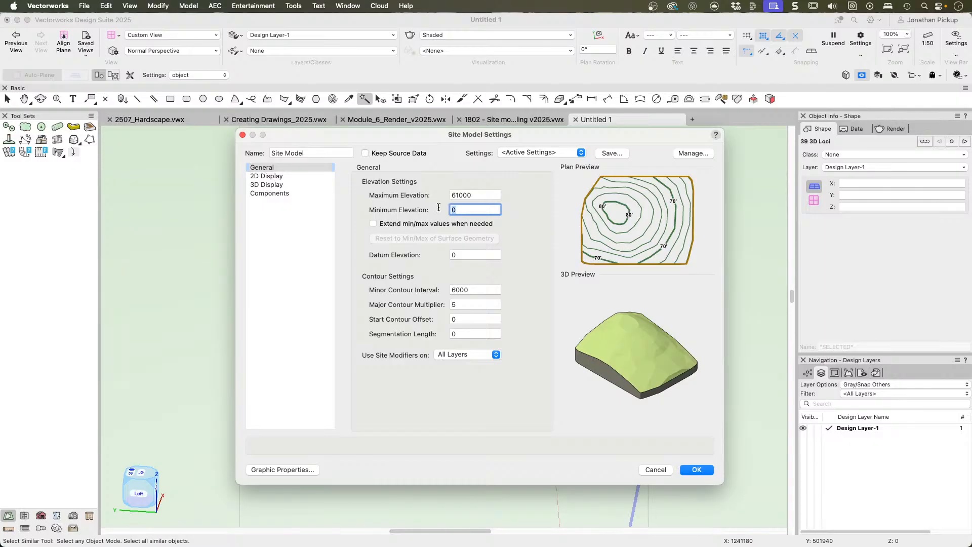
key(Escape)
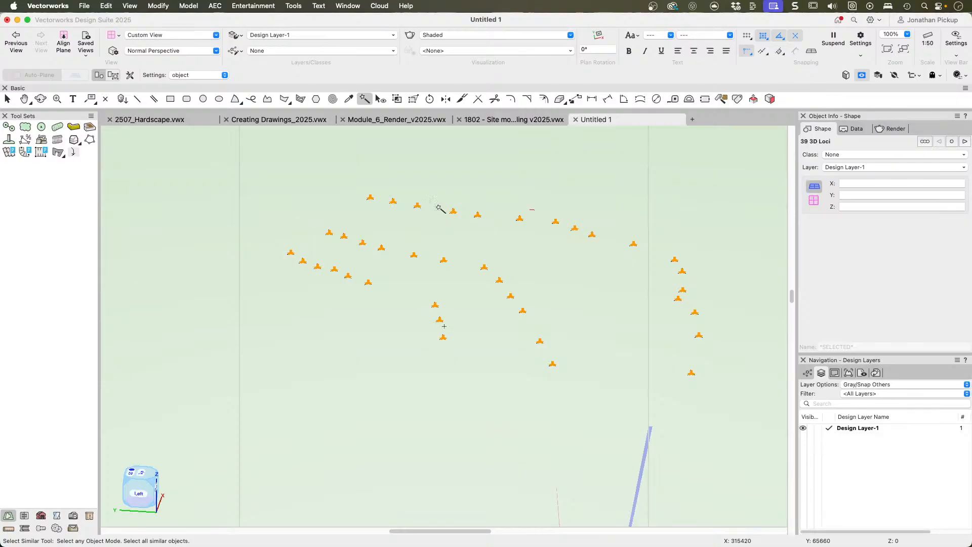
Step: Inspect individual 3D loci along the 59000 contour in Top/Plan view to look for the one with the wrong elevation
key(super+5)
key(x)
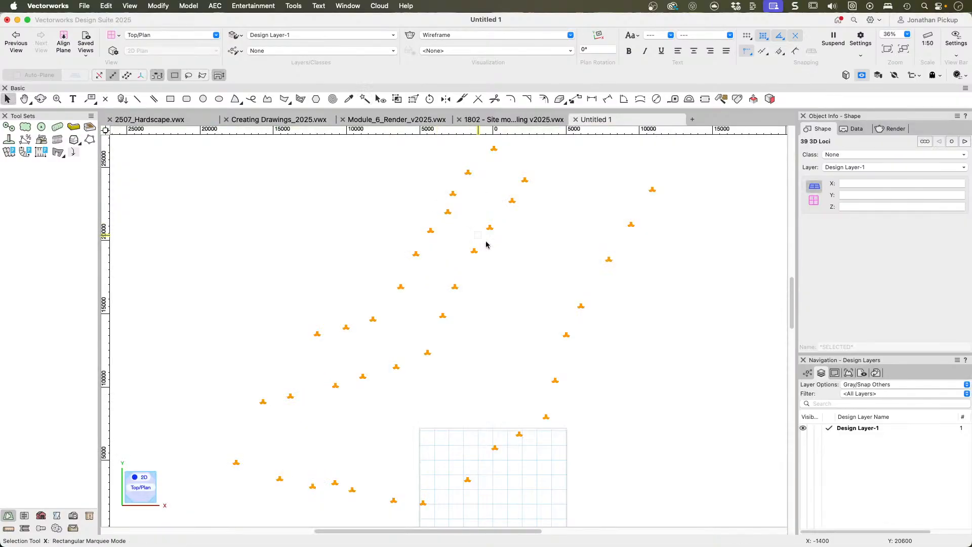
click(494, 259)
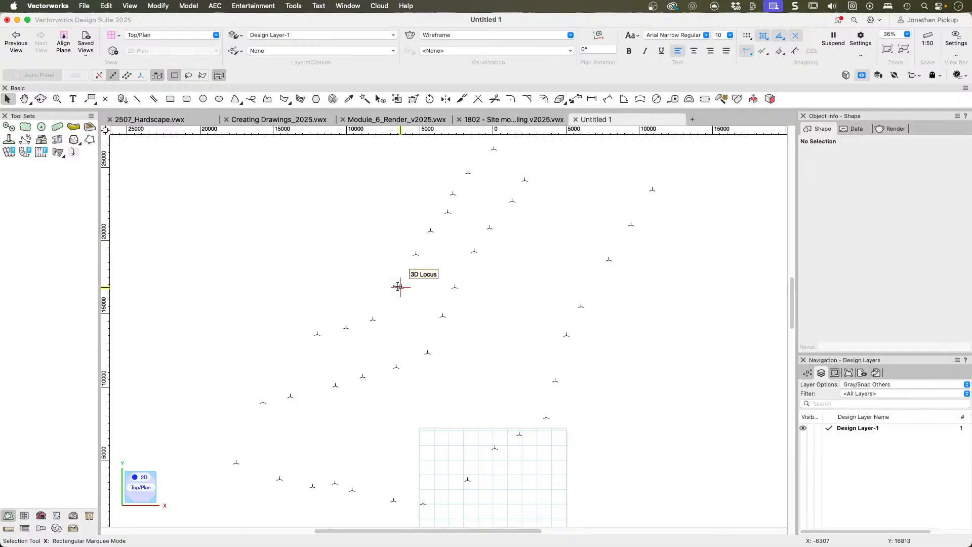
click(431, 230)
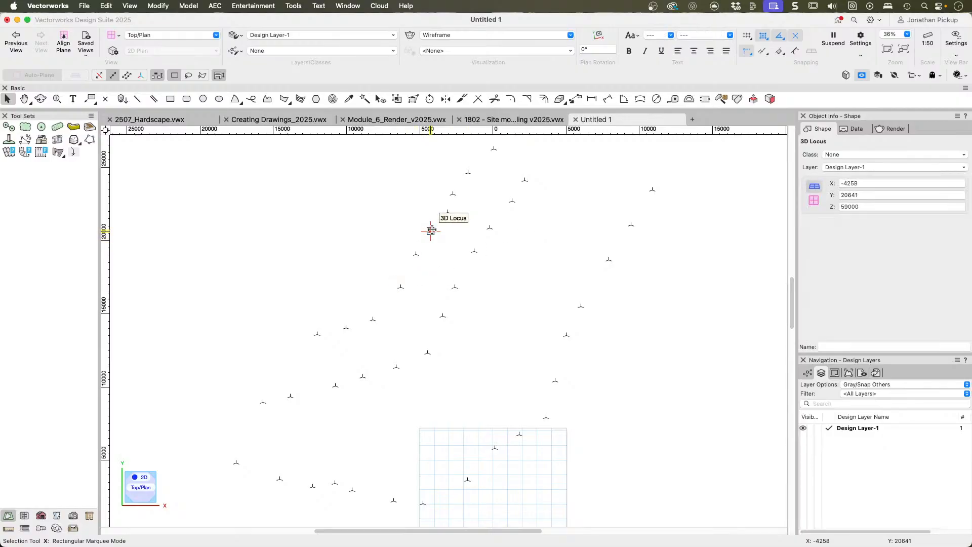
click(451, 196)
scroll(451, 195, down, 3)
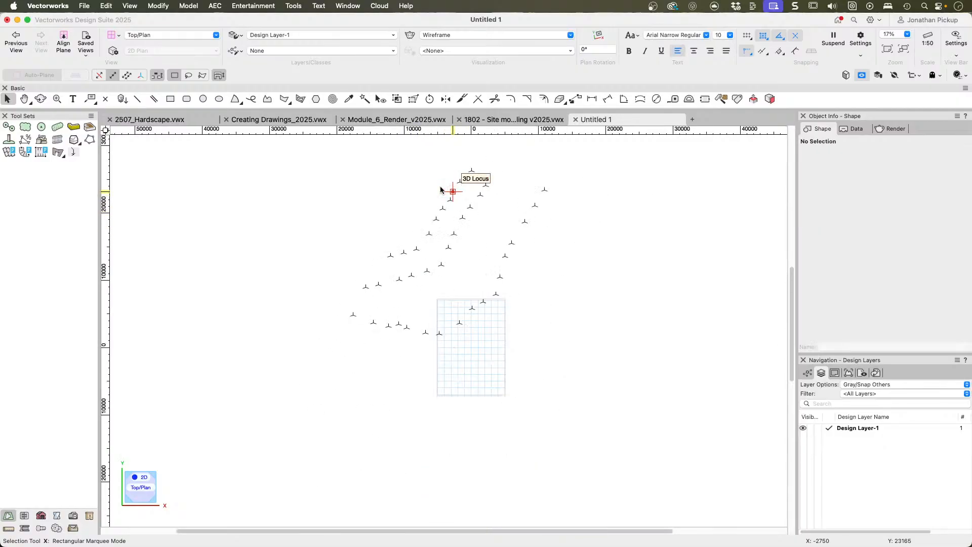
drag(289, 143, 613, 377)
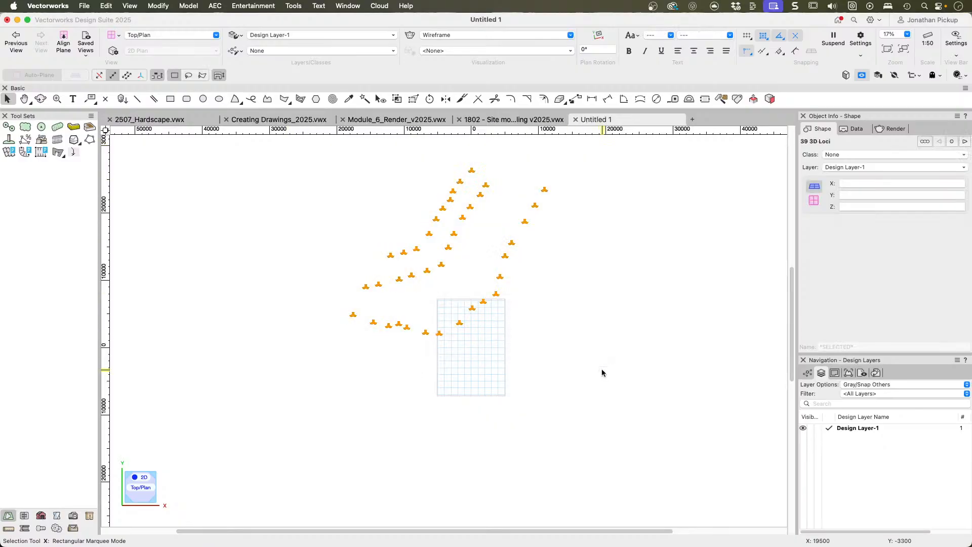
click(576, 340)
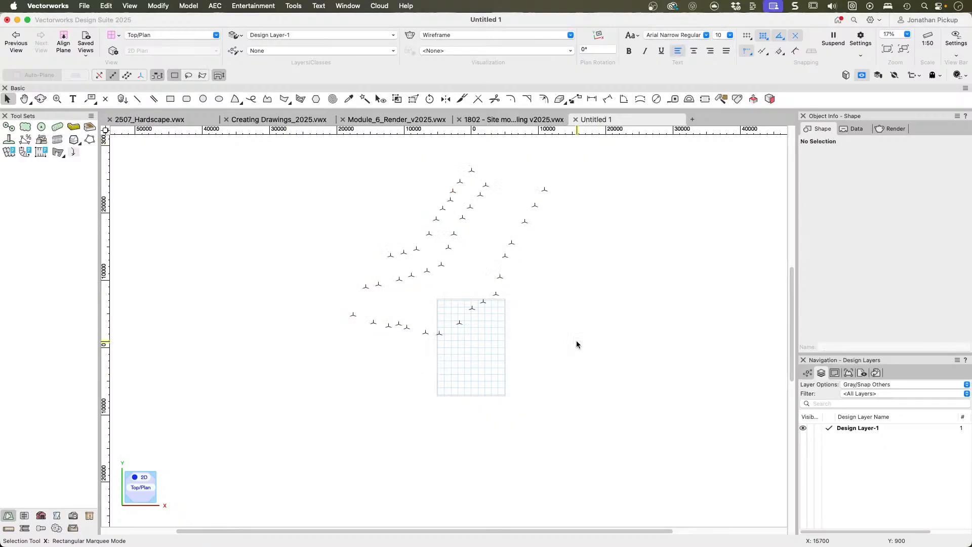
Step: Find the stray 3D locus in an orthogonal Front view and set its Z value to 59m
key(KP_2)
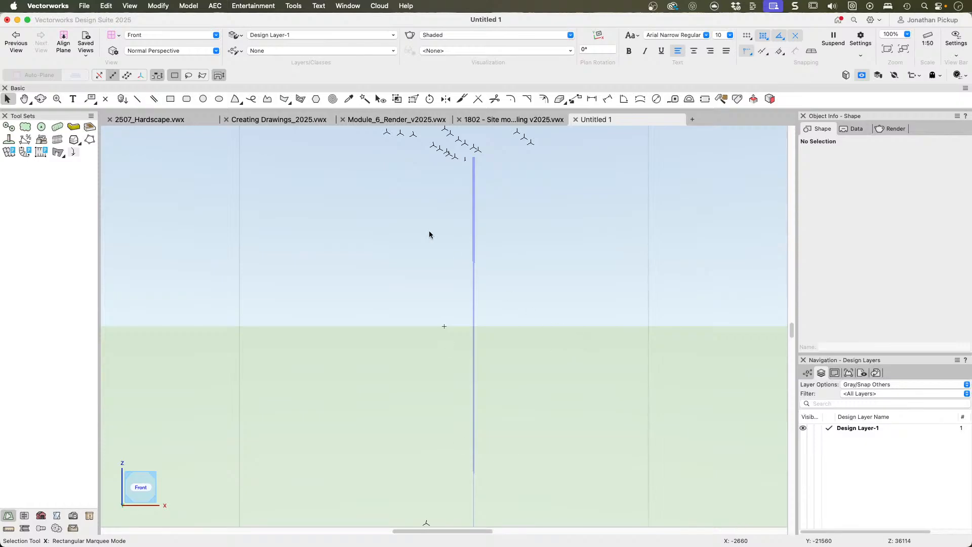
click(153, 51)
click(163, 67)
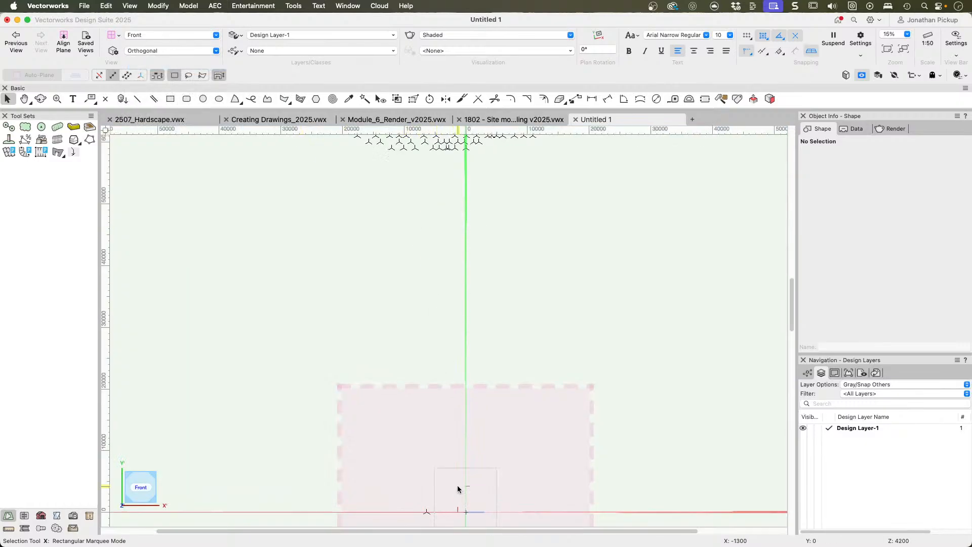
click(427, 510)
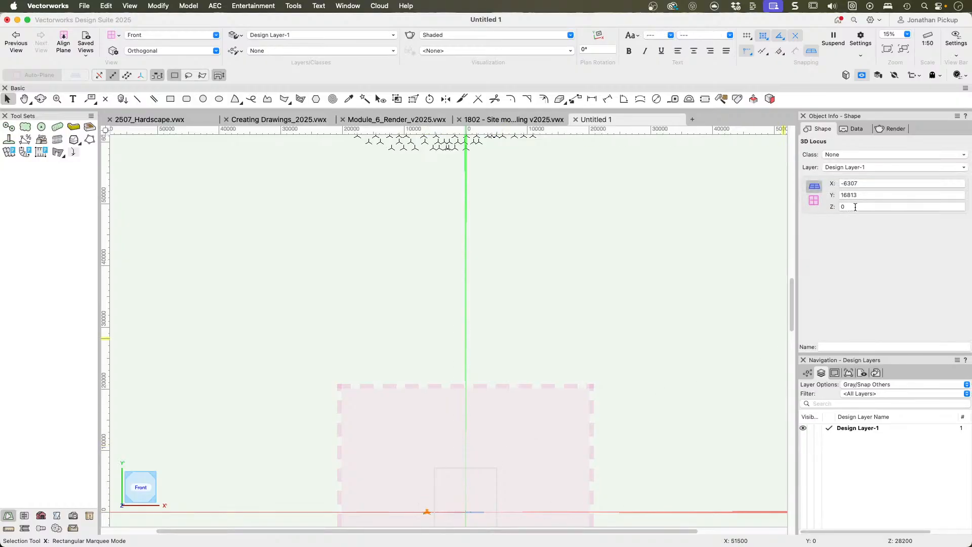
click(823, 207)
text(59000)
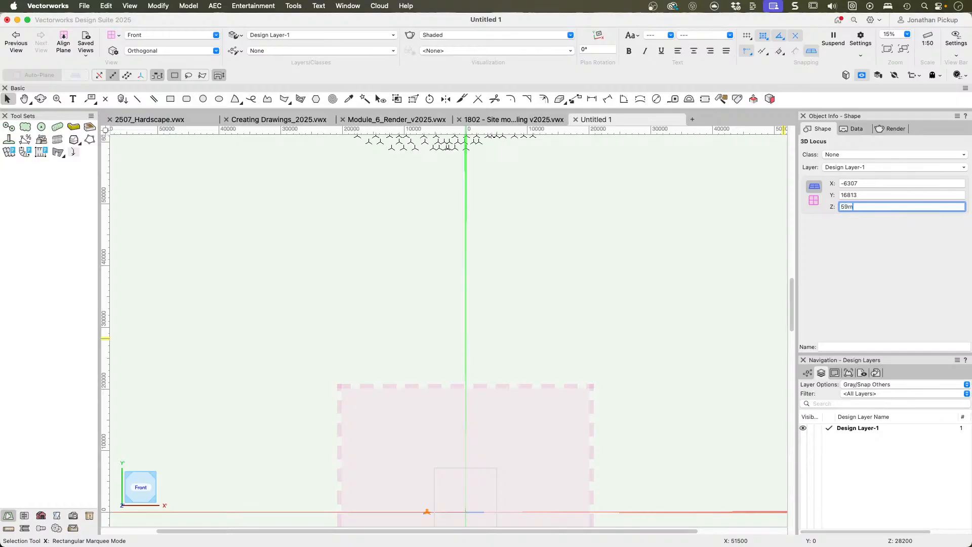
key(Return)
scroll(469, 292, up, 5)
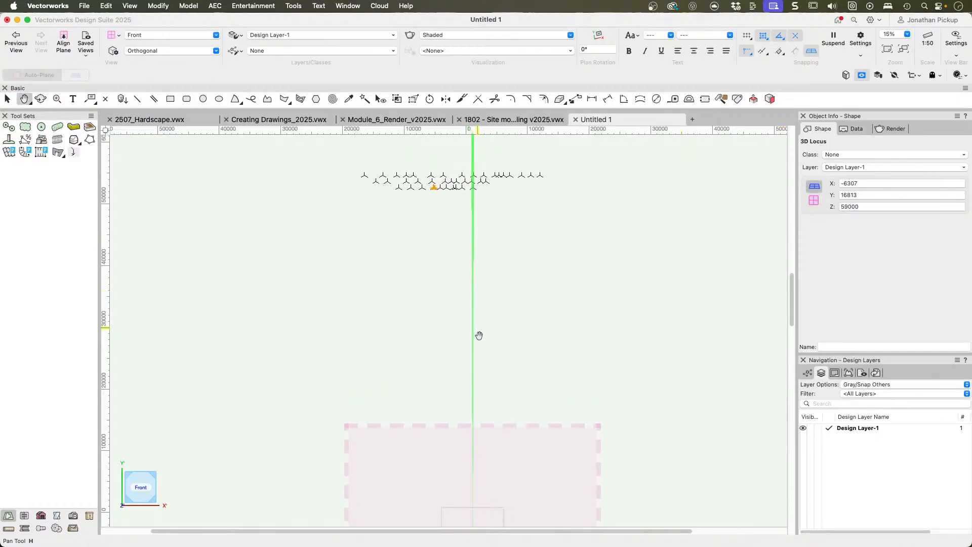
Step: Select all the 3D loci, return to Top/Plan view and decline backups of this document for the remainder of the session
drag(434, 261, 609, 308)
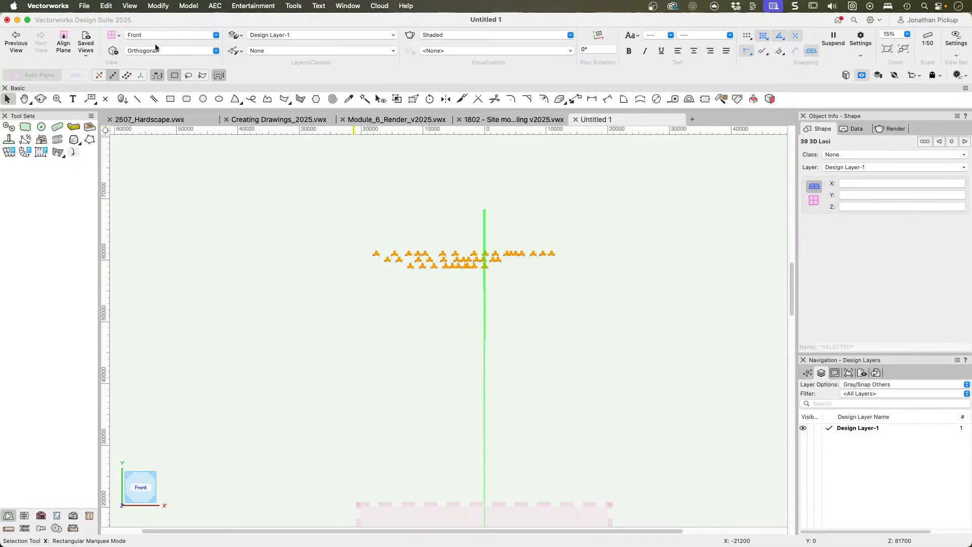
key(super+5)
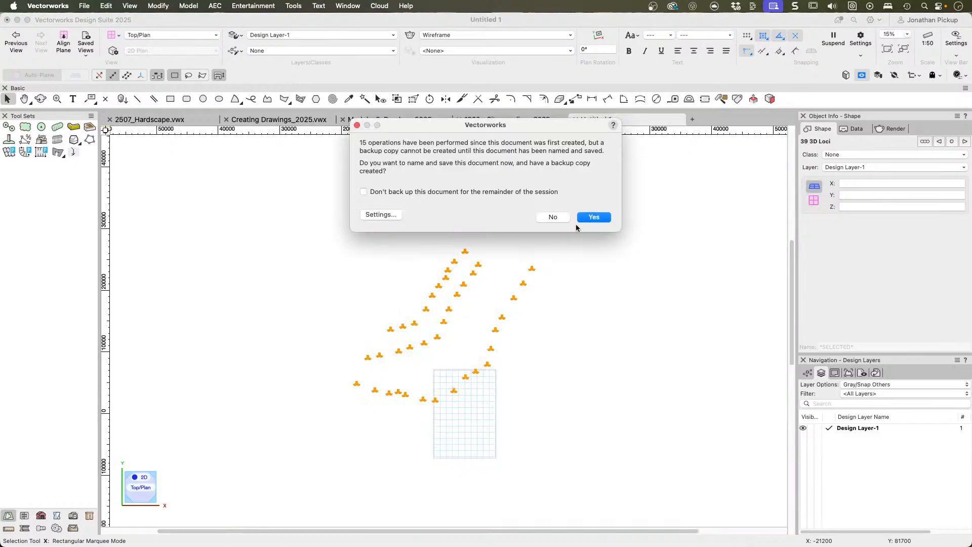
click(483, 194)
click(552, 217)
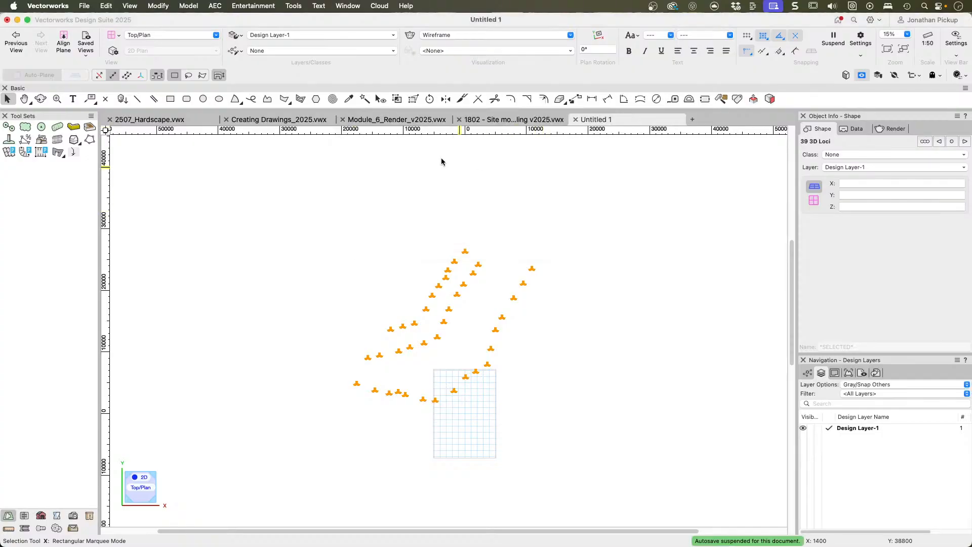
Step: Start Site Model from Source Data on the selected loci and check the minimum elevation in its settings
click(215, 5)
mouse_move(263, 240)
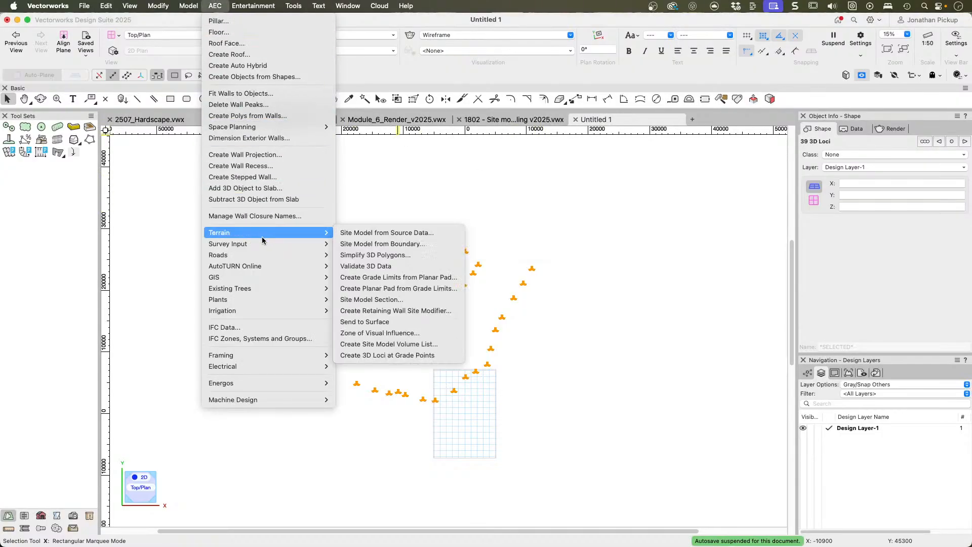
click(378, 236)
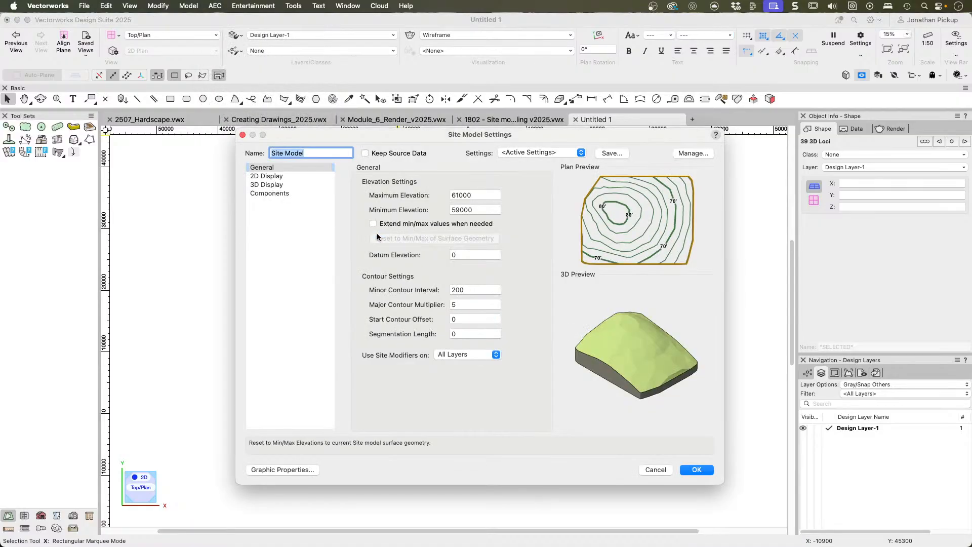
drag(481, 209, 440, 210)
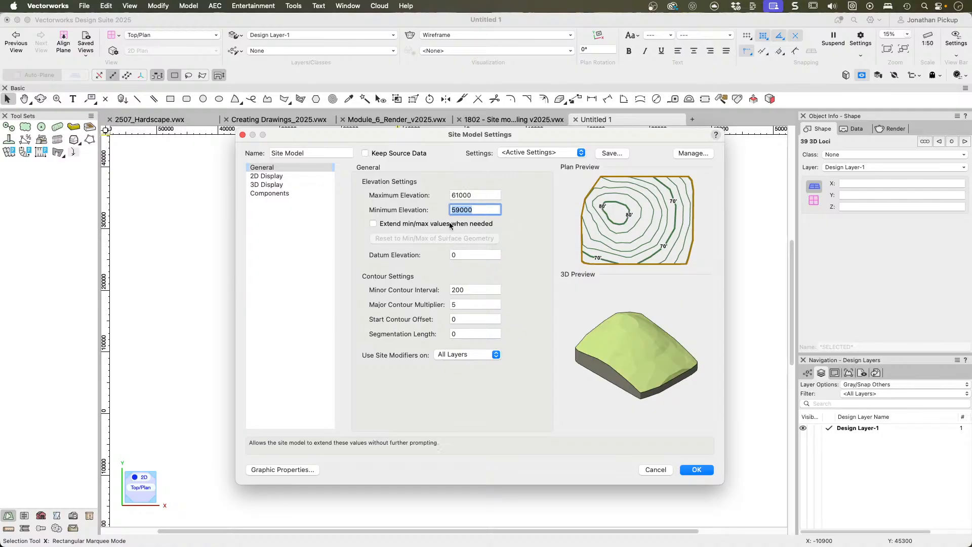
Step: Try a minor contour interval of 1' for the site model
click(469, 291)
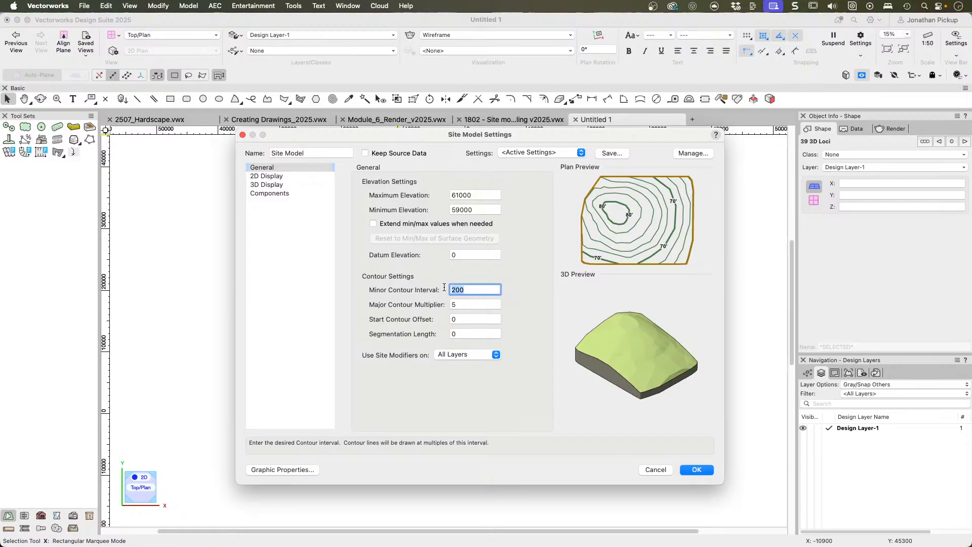
key(Tab)
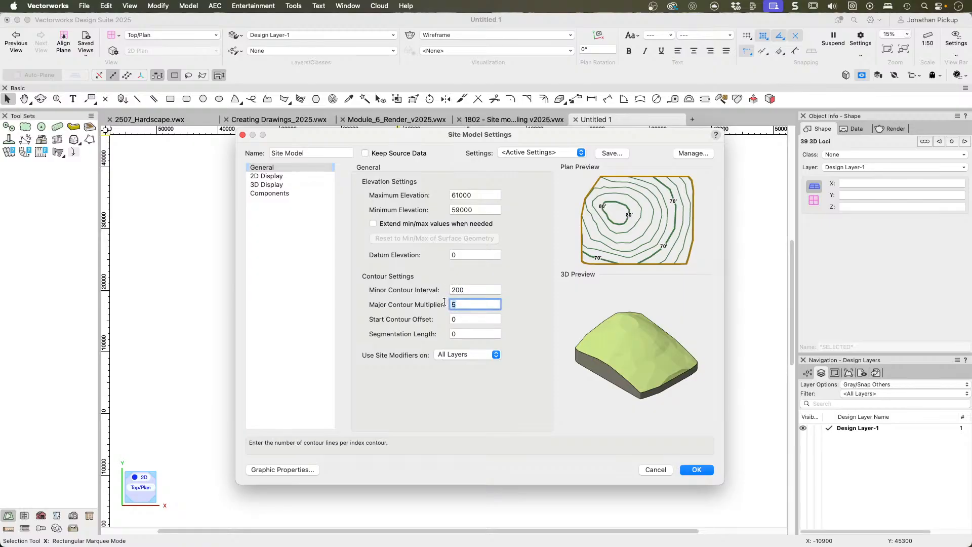
click(448, 288)
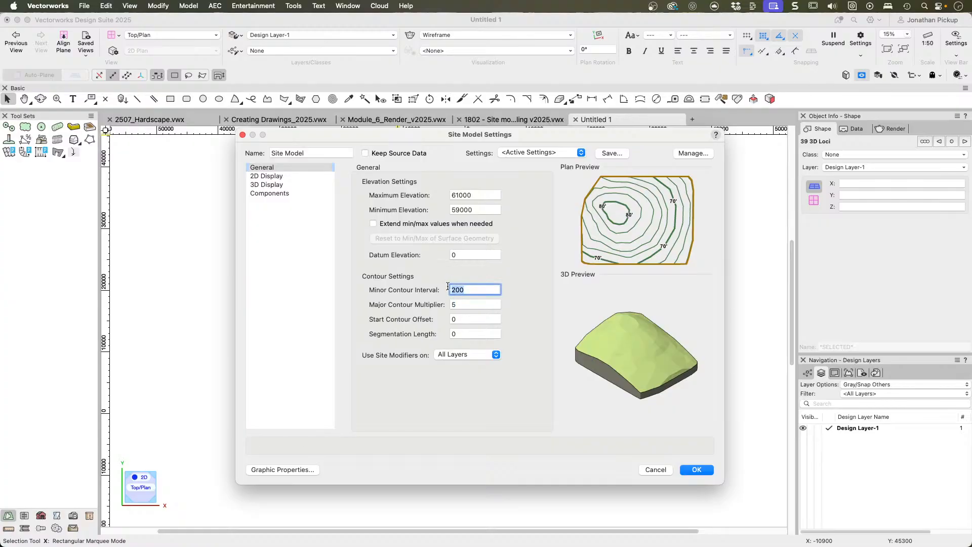
text(1")
key(BackSpace)
Step: Set the site model's minor contour interval to 250 and the major contour multiplier to 4
drag(496, 290, 439, 292)
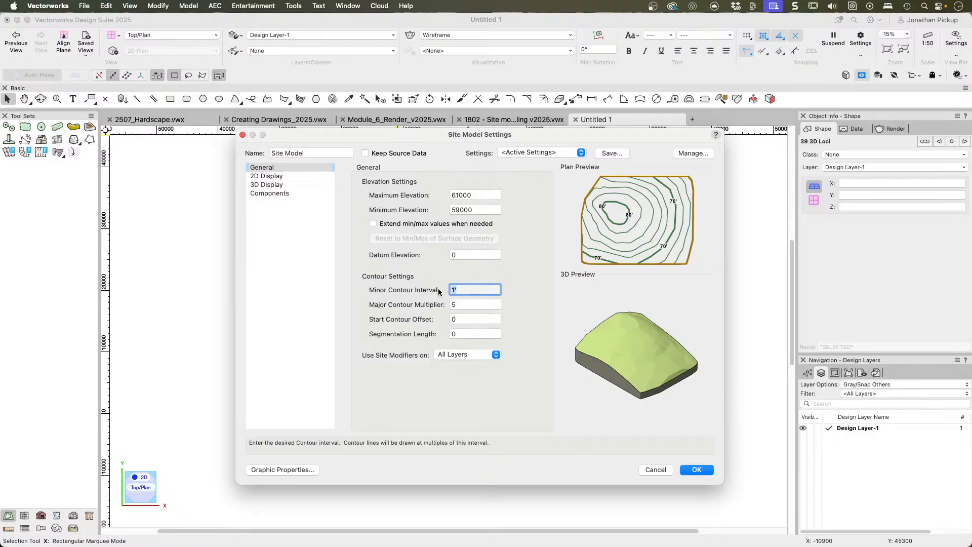
text(250)
key(Tab)
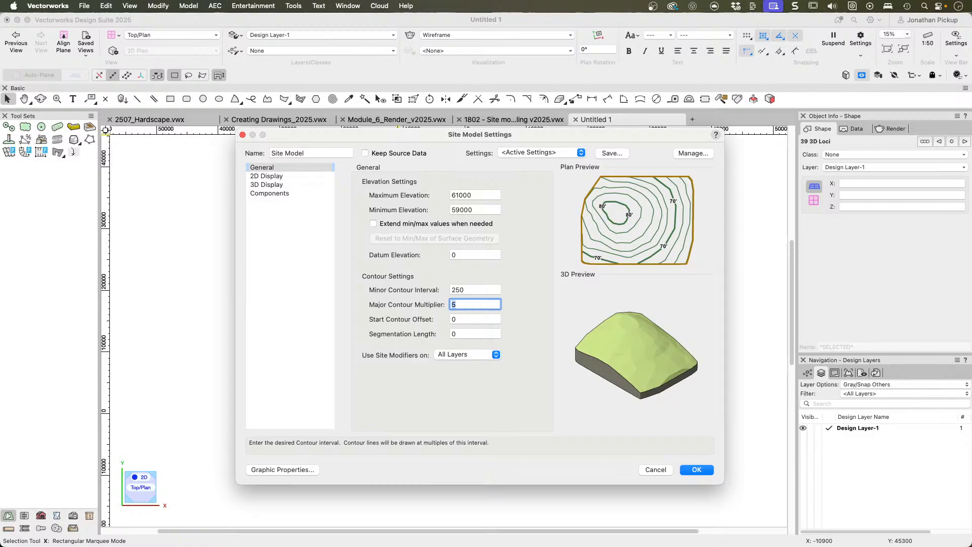
text(4)
key(Tab)
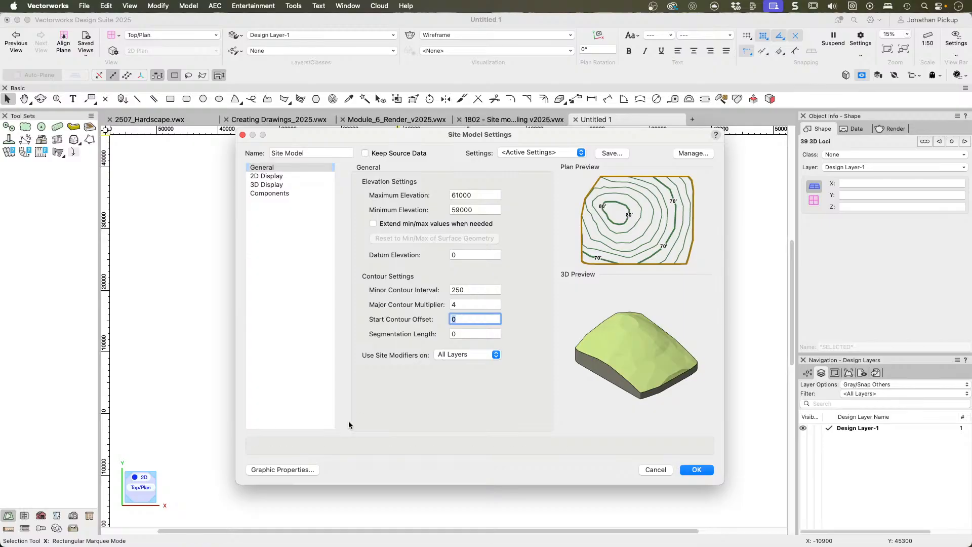
Step: Open the attributes of the existing major 2D contours in the site model's graphic properties and start adding a new class
click(302, 471)
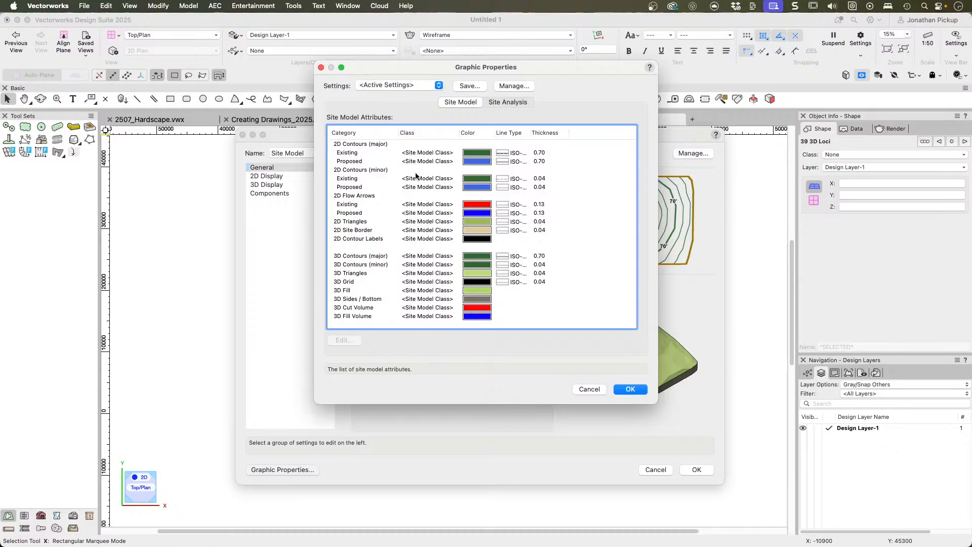
click(423, 154)
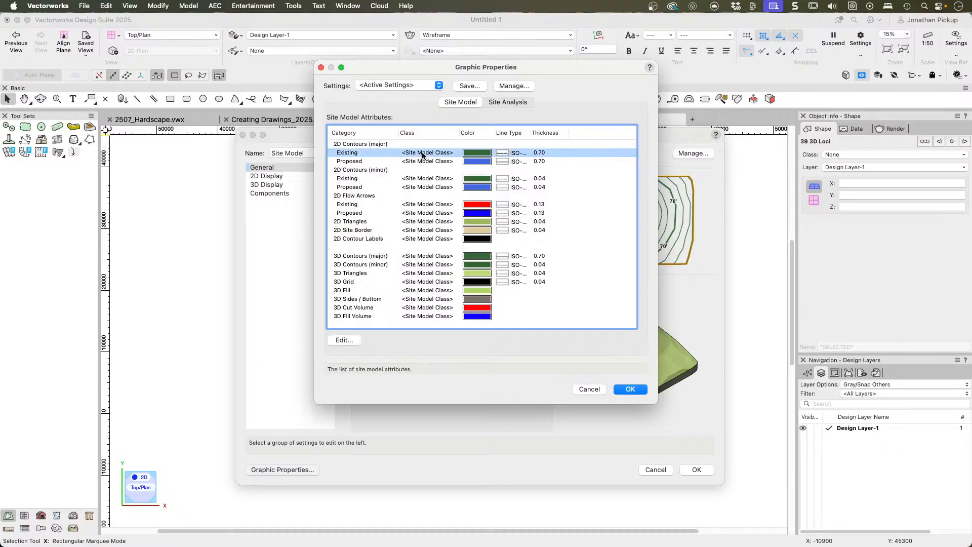
click(345, 340)
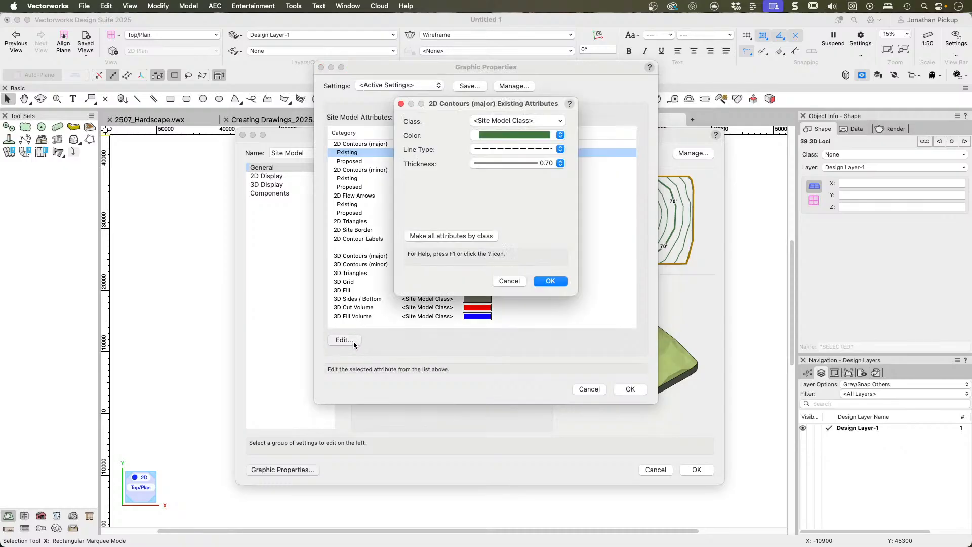
click(520, 122)
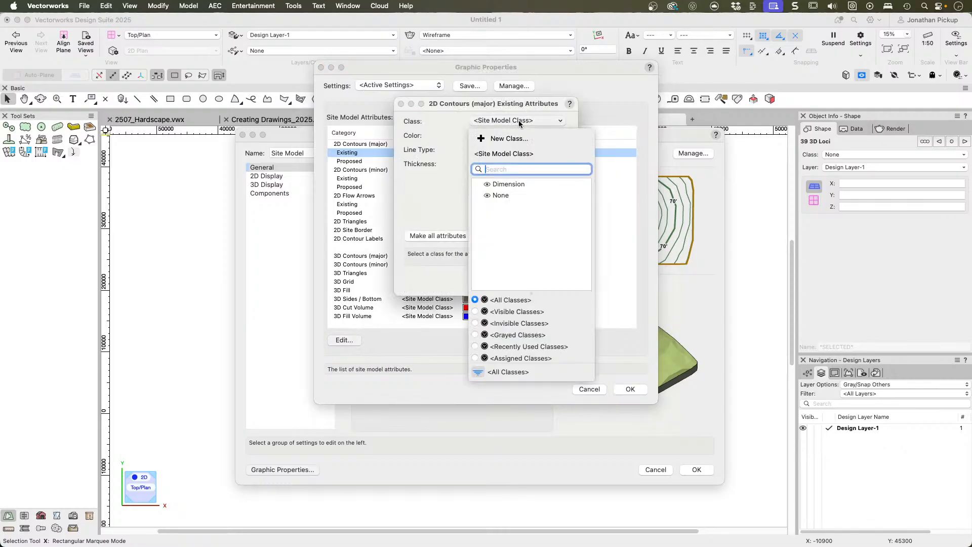
click(494, 139)
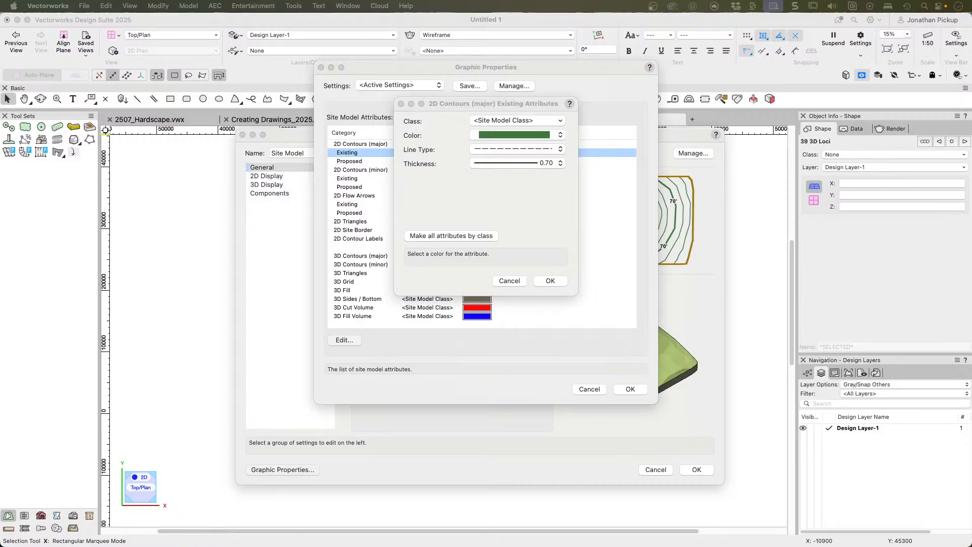
Step: Import the Site-Contours classes Existing Major, Existing Minor, Proposed Major and Proposed Minor from archoncad Standards v2025.vwx
drag(0, 264, 294, 158)
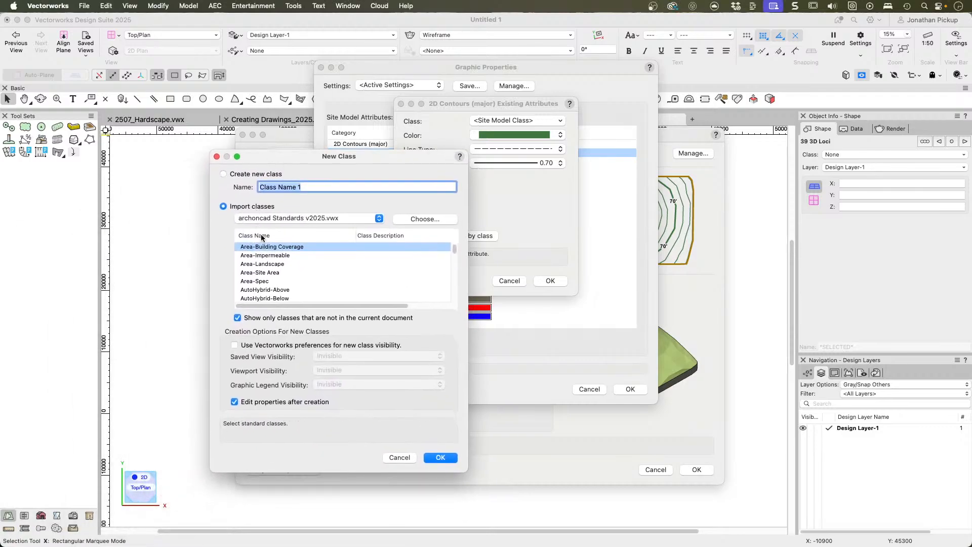
scroll(263, 261, down, 1)
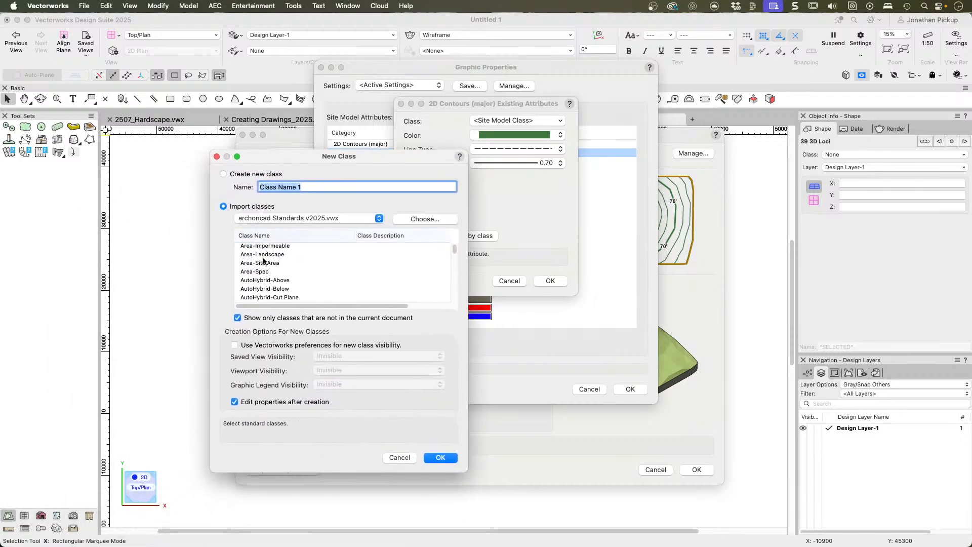
key(BackSpace)
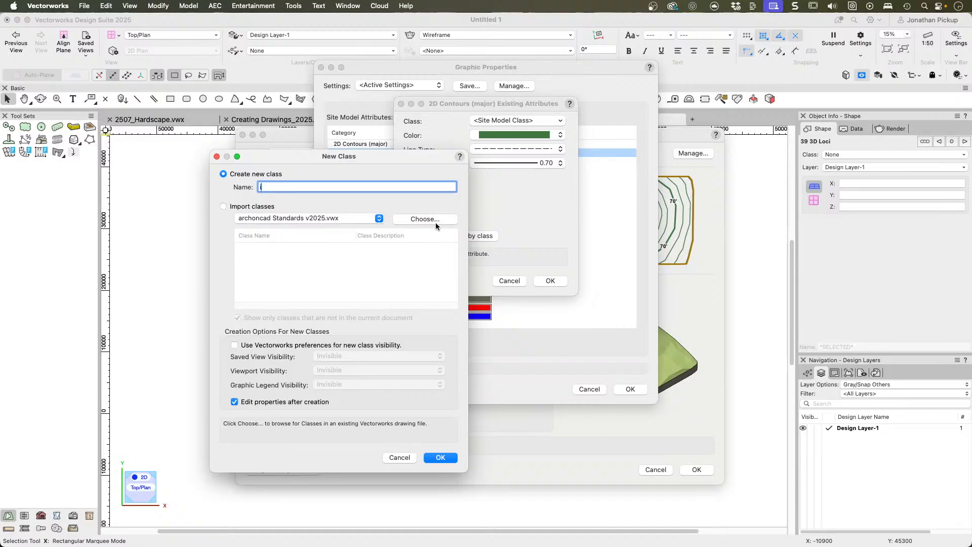
click(334, 218)
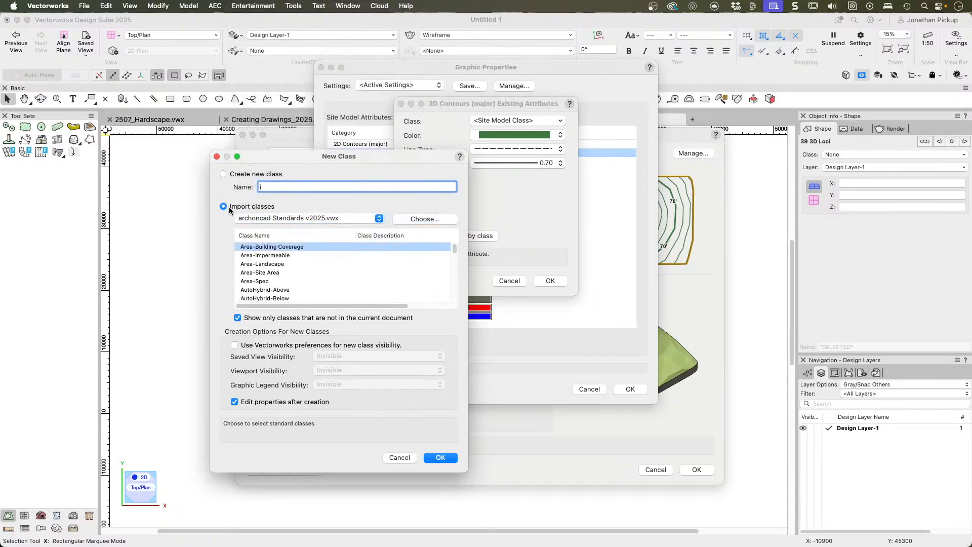
click(311, 280)
click(266, 265)
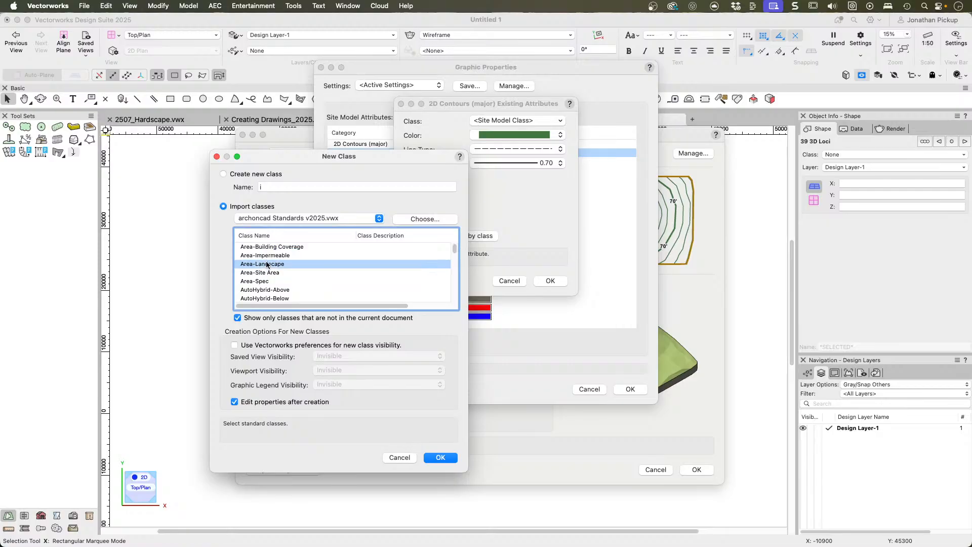
text(si)
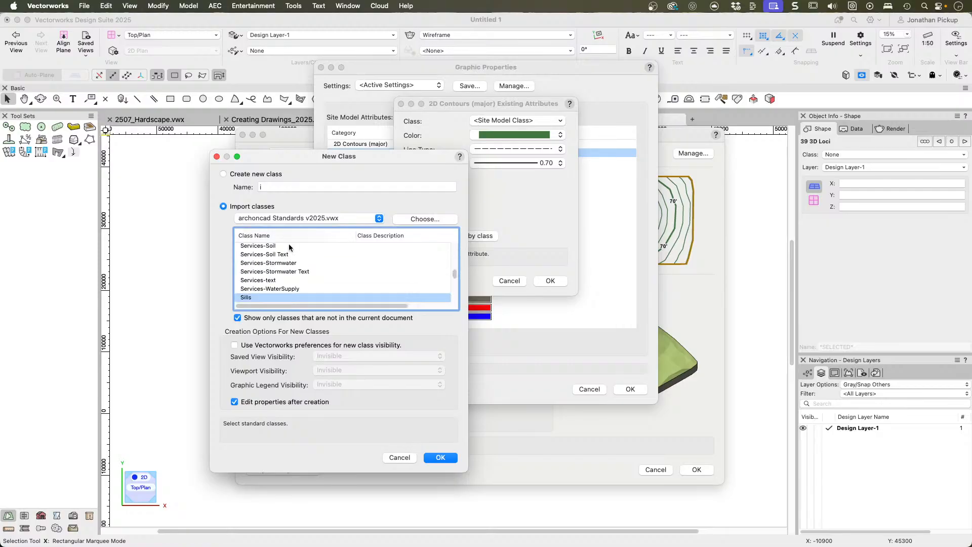
scroll(248, 273, down, 3)
scroll(248, 273, down, 3)
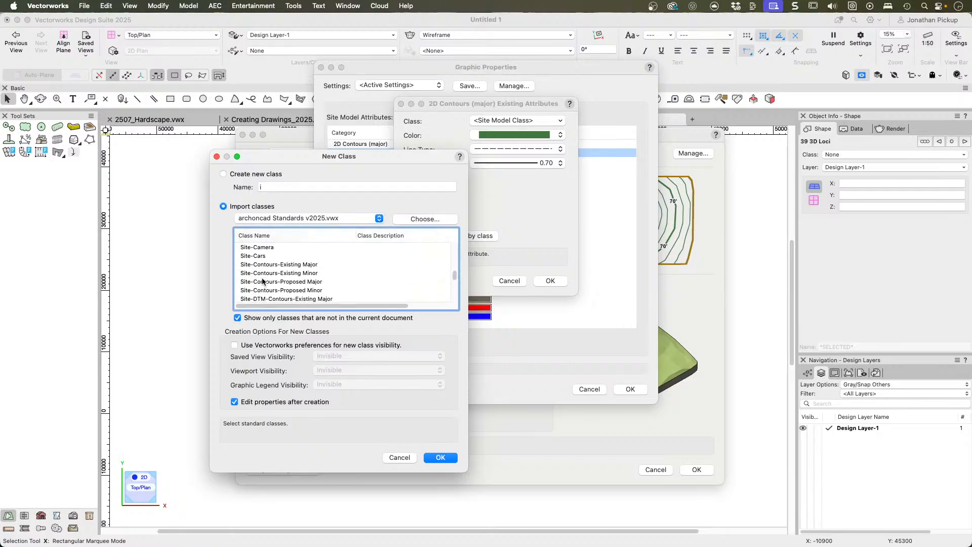
click(252, 266)
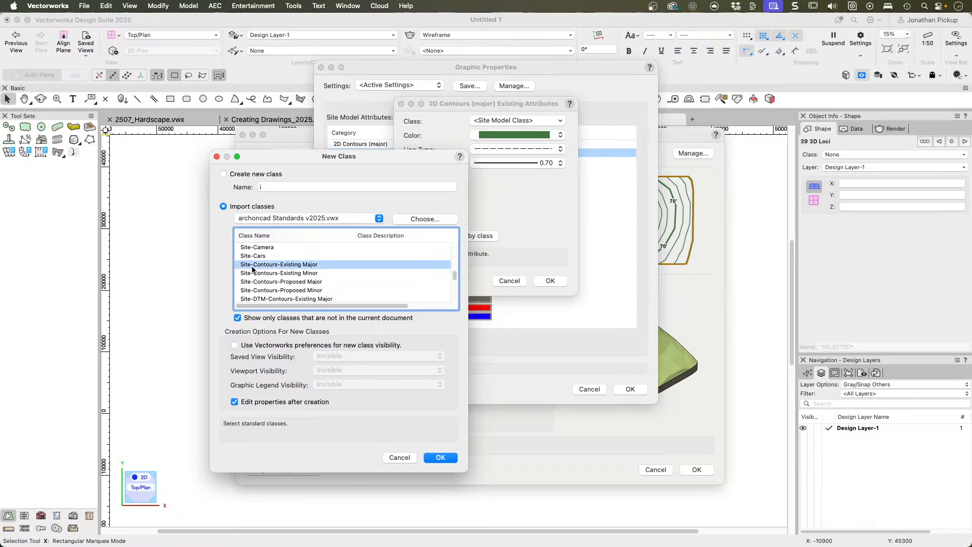
shift+click(296, 274)
shift+click(297, 282)
shift+click(298, 291)
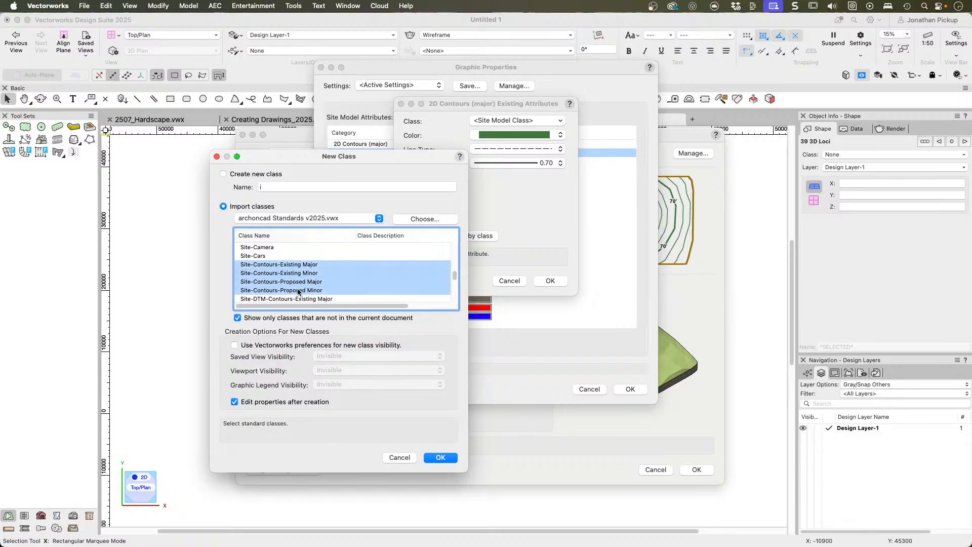
click(441, 458)
Step: Assign the existing major 2D contours to the Site-Contours-Existing Major class with all attributes by class
click(539, 120)
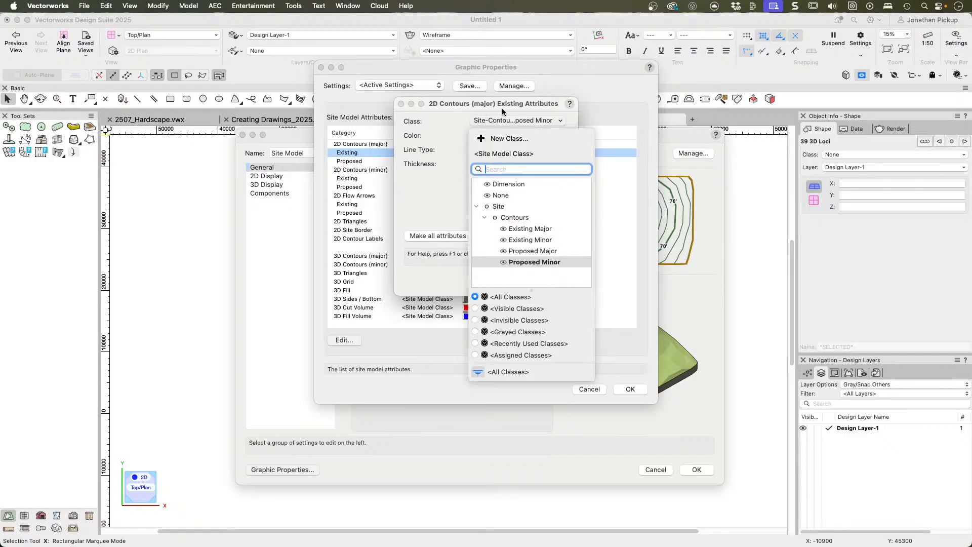
click(526, 228)
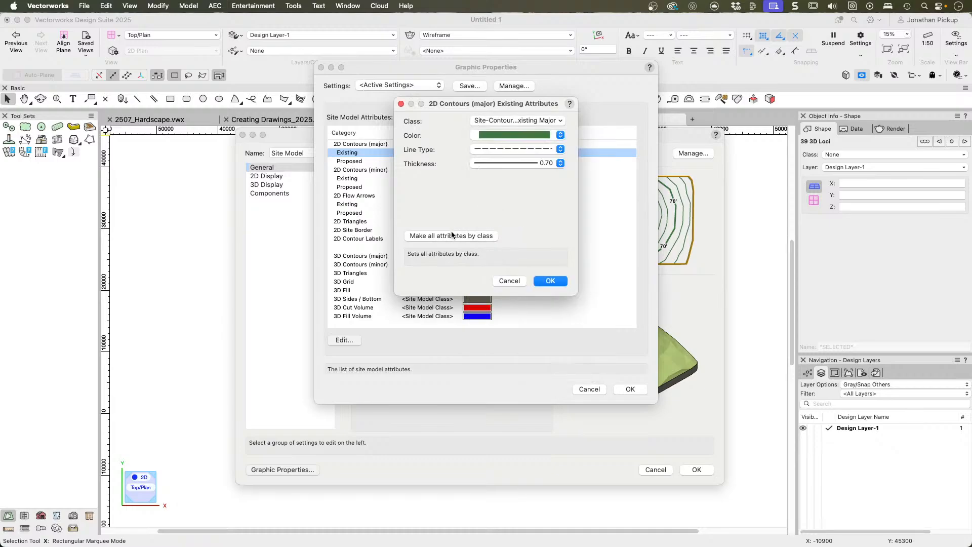
click(554, 281)
Step: Assign the proposed major 2D contours to the Site-Contours-Proposed Major class with all attributes by class
double_click(431, 161)
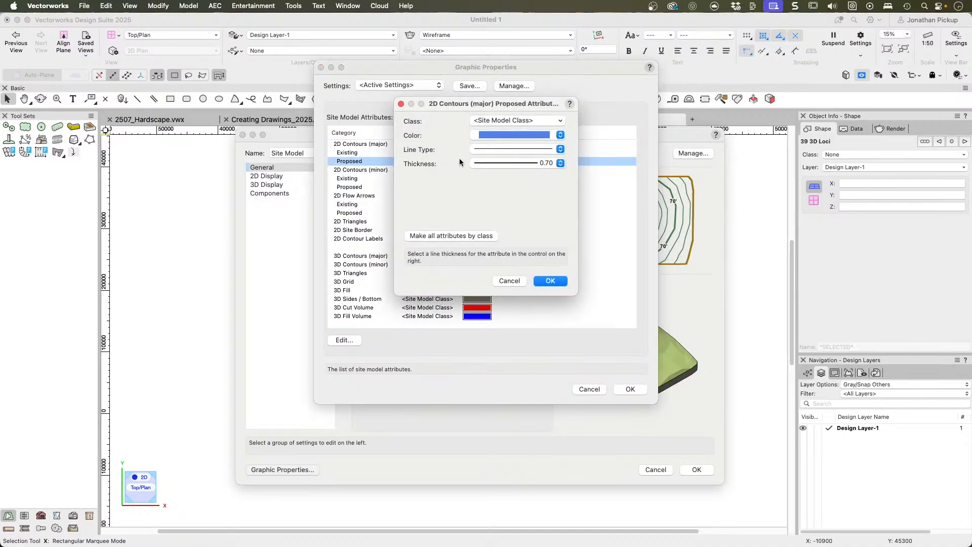
click(518, 122)
click(477, 206)
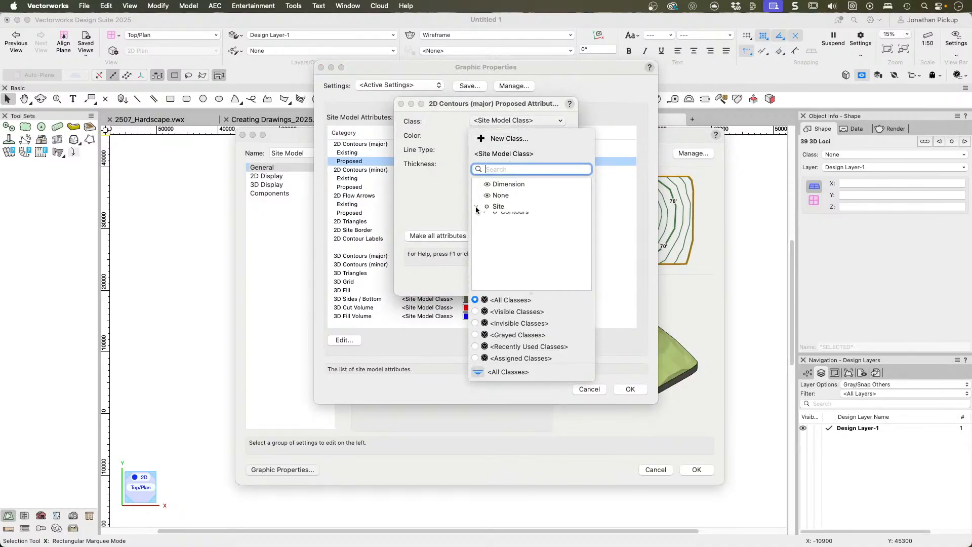
click(485, 218)
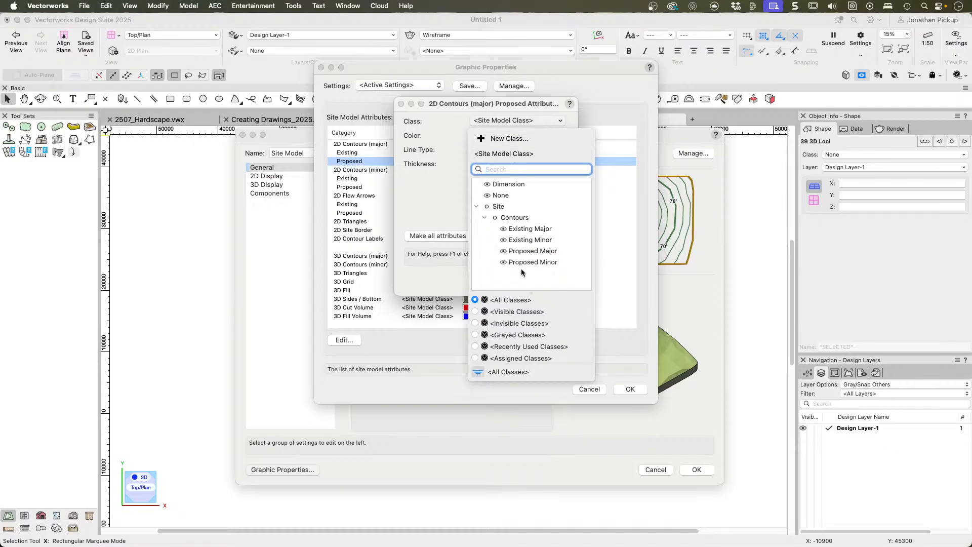
click(532, 251)
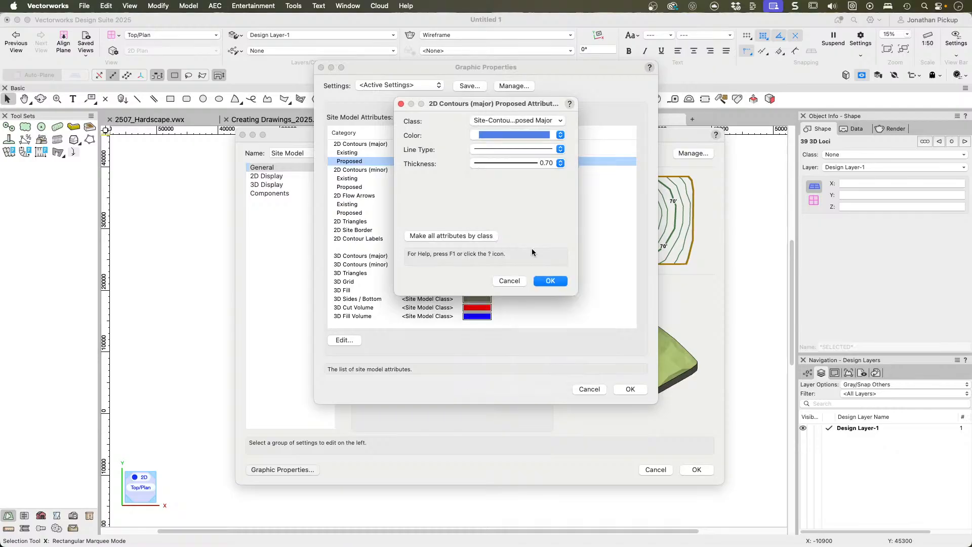
click(454, 236)
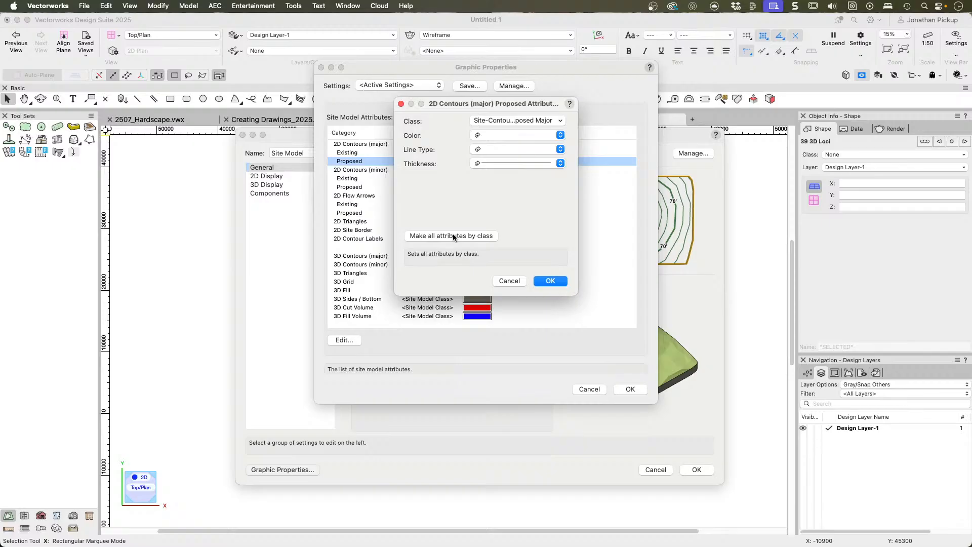
click(551, 281)
Step: Assign the existing minor 2D contours to the Site-Contours-Existing Minor class with all attributes by class
double_click(478, 181)
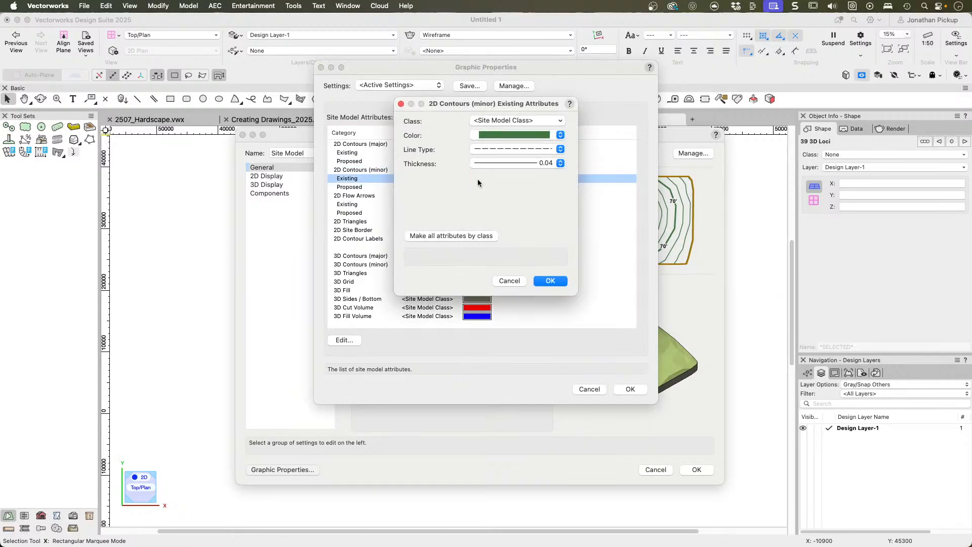
click(496, 121)
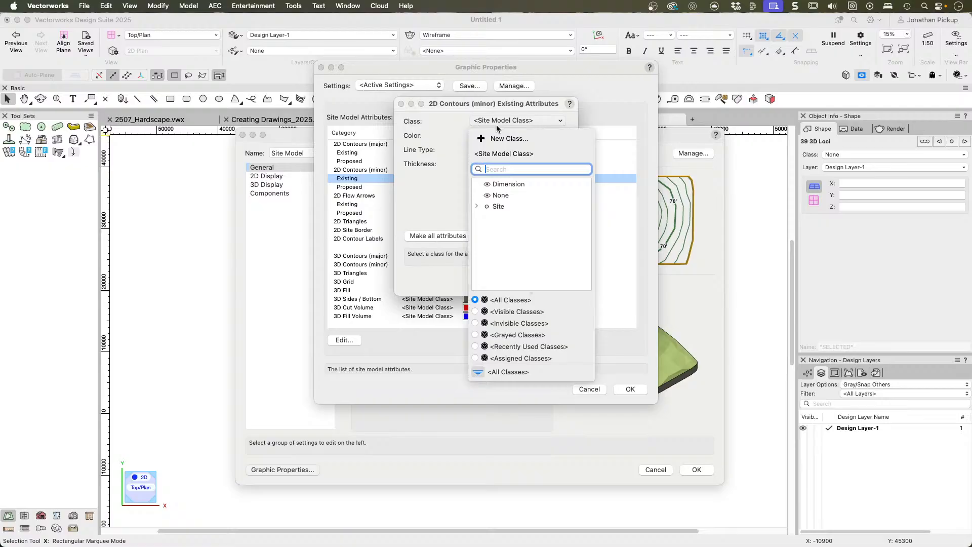
click(477, 207)
click(485, 217)
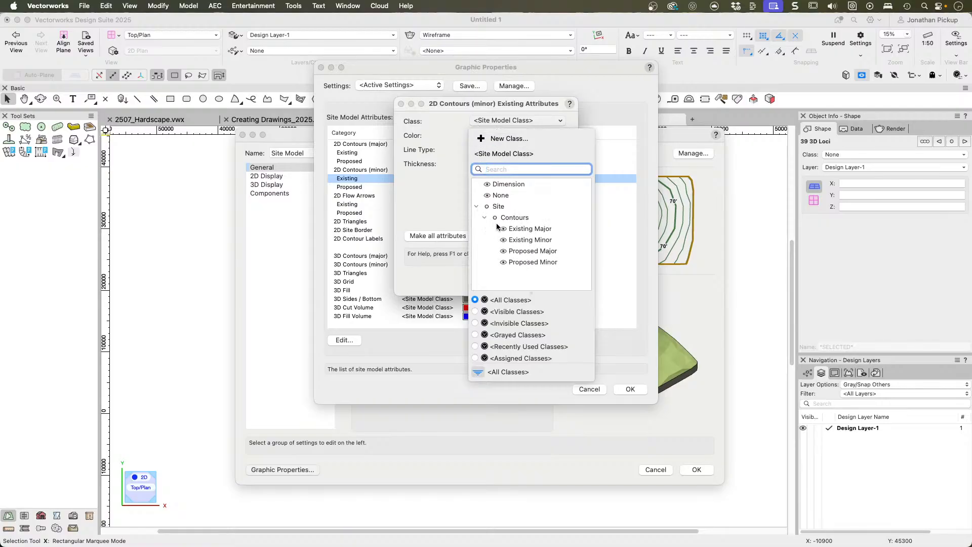
click(533, 240)
click(481, 237)
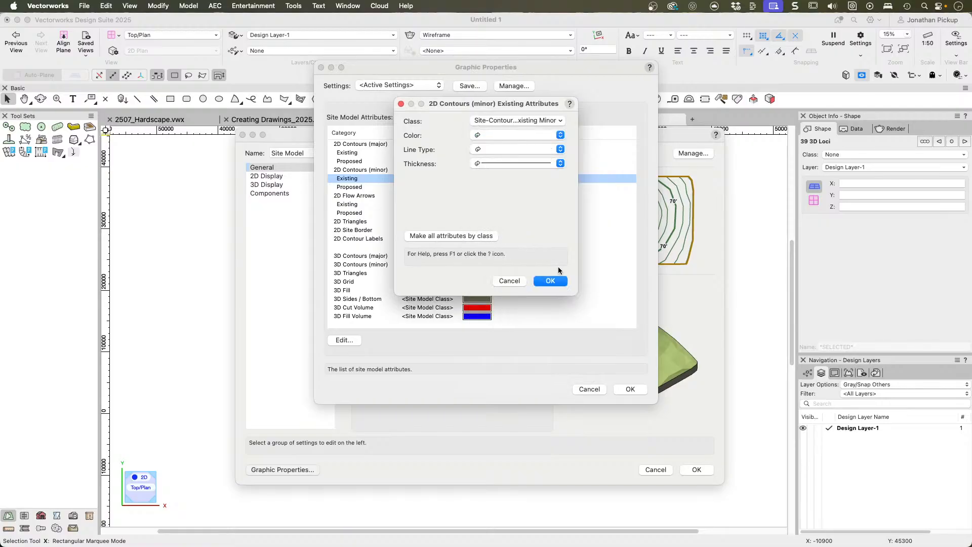
click(550, 280)
Step: Assign the proposed minor 2D contours to the Site-Contours-Proposed Minor class with all attributes by class and accept the graphic properties
double_click(427, 187)
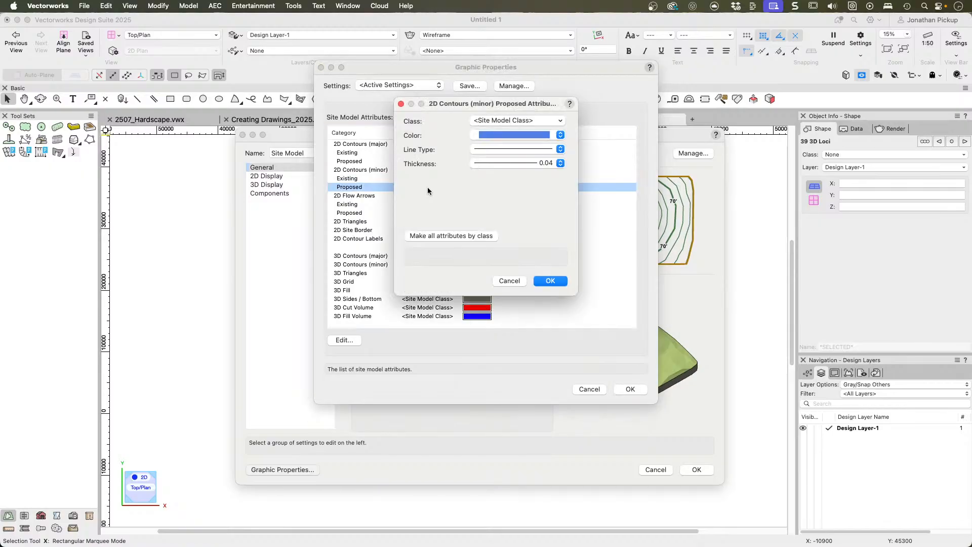
click(488, 123)
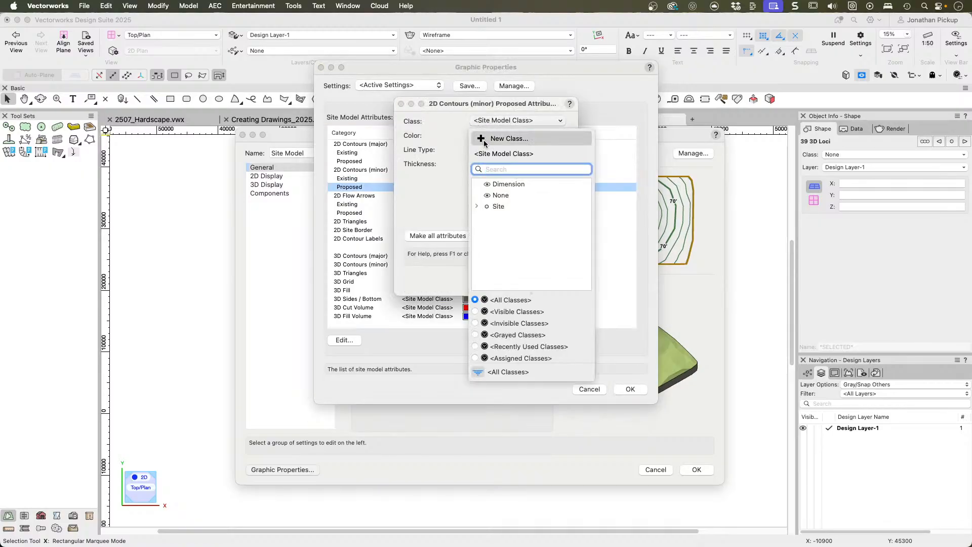
click(477, 207)
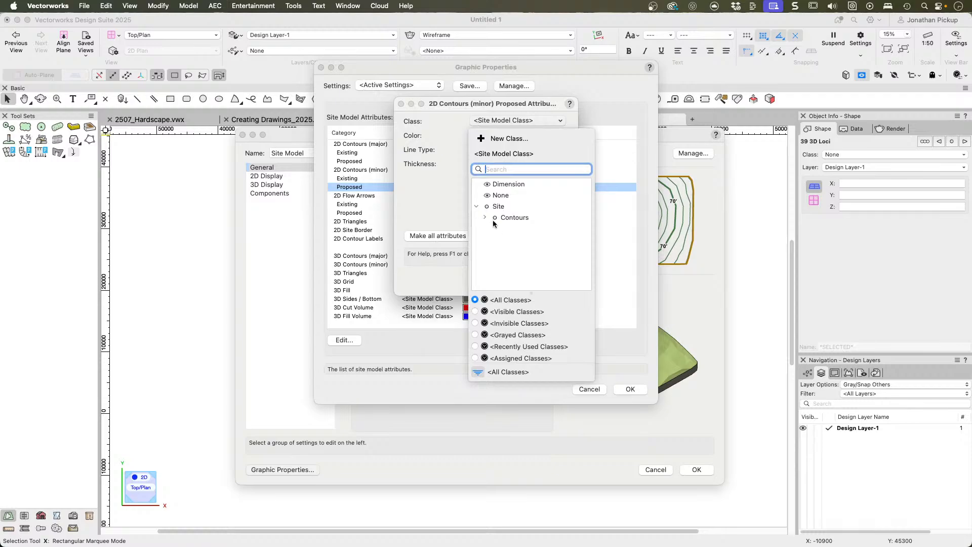
click(493, 218)
click(518, 263)
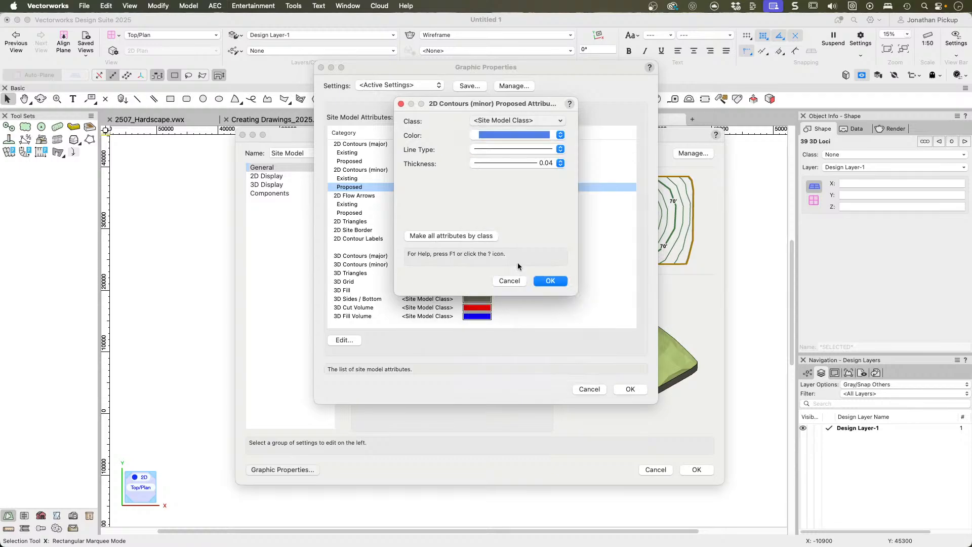
click(456, 236)
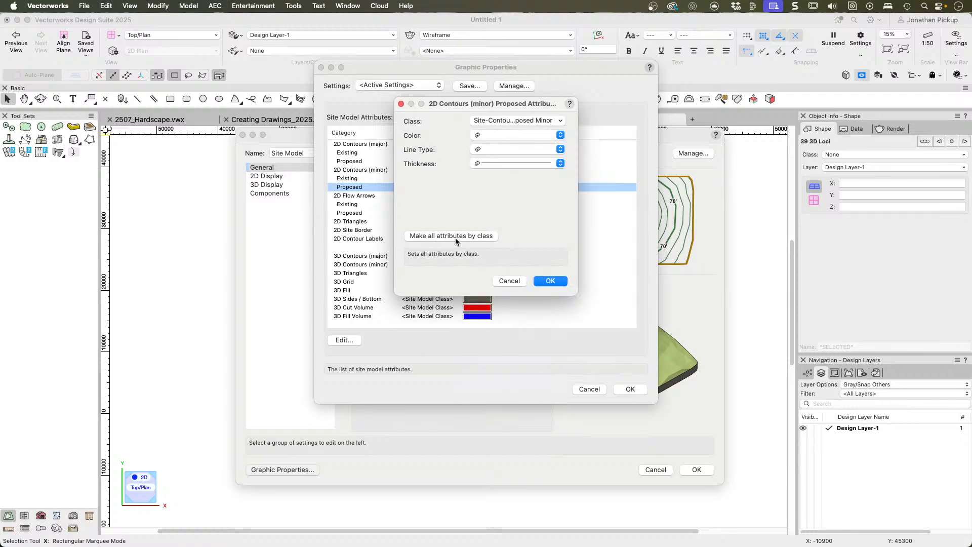
click(549, 280)
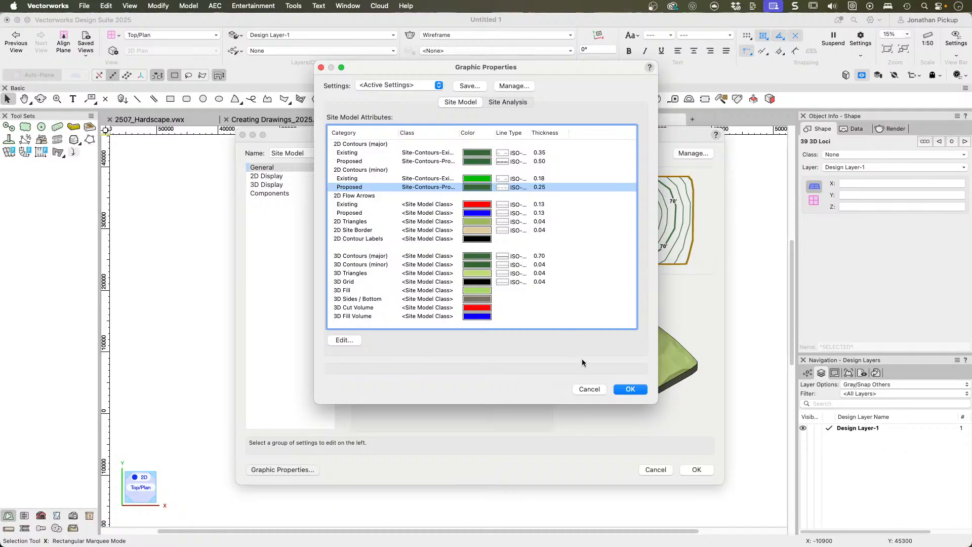
click(633, 390)
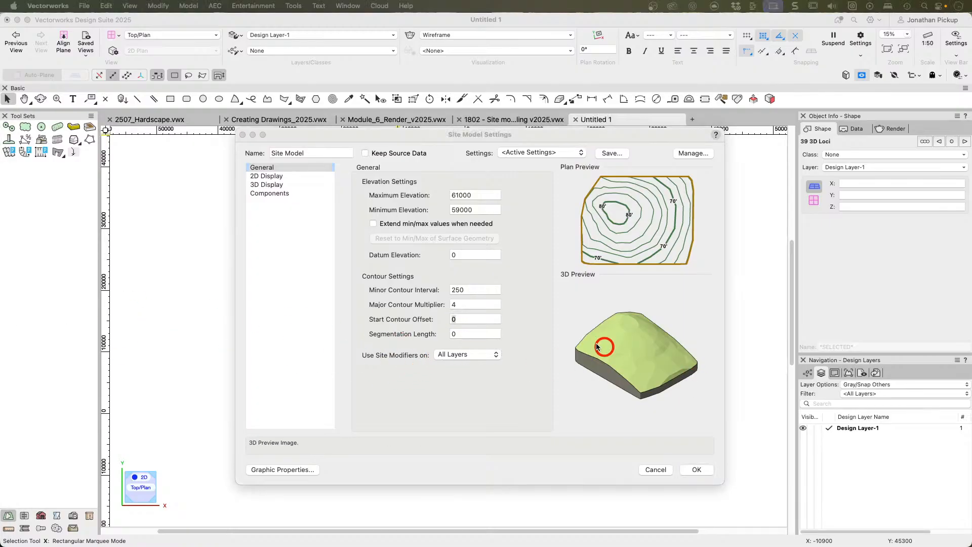
Step: Set the site model's 2D display to Proposed + Existing with the 2D Contours (Smoothed) style
click(564, 311)
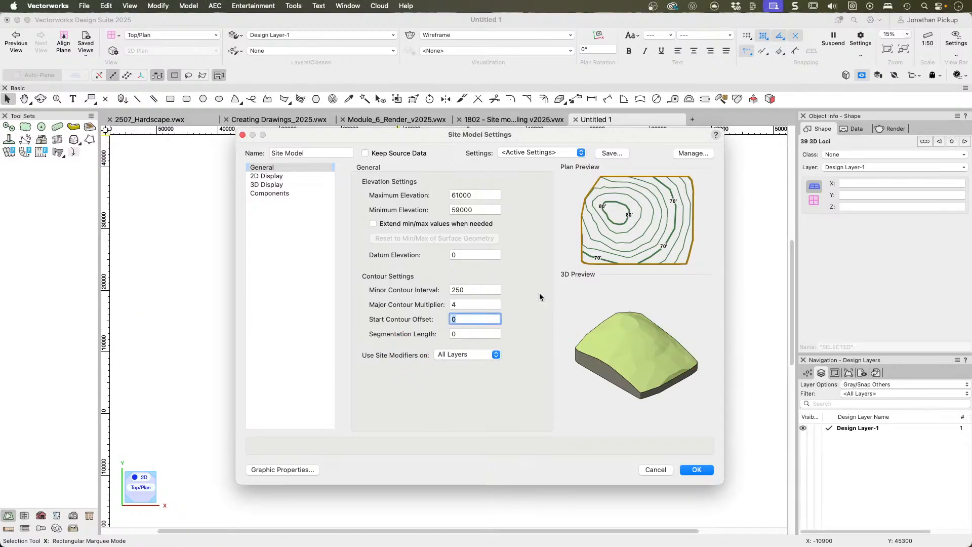
click(263, 176)
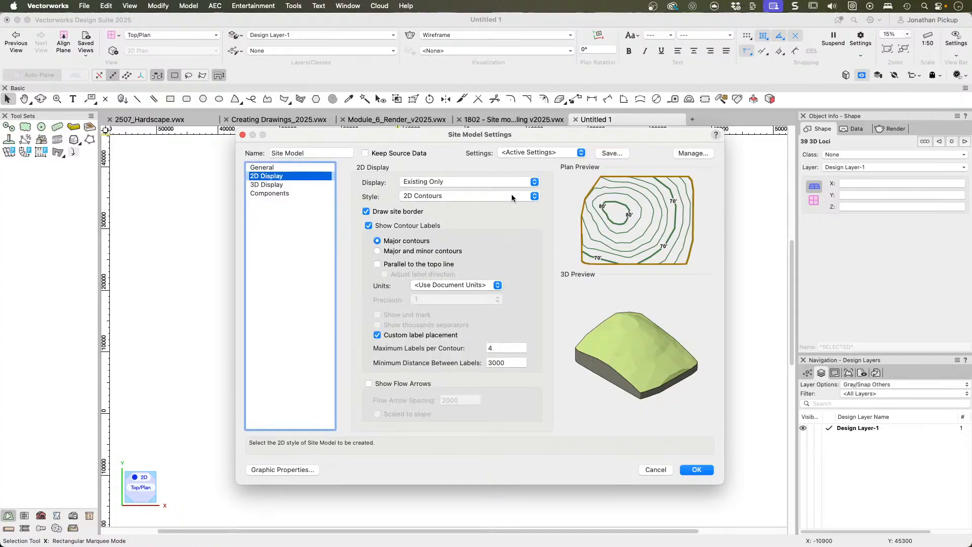
click(478, 183)
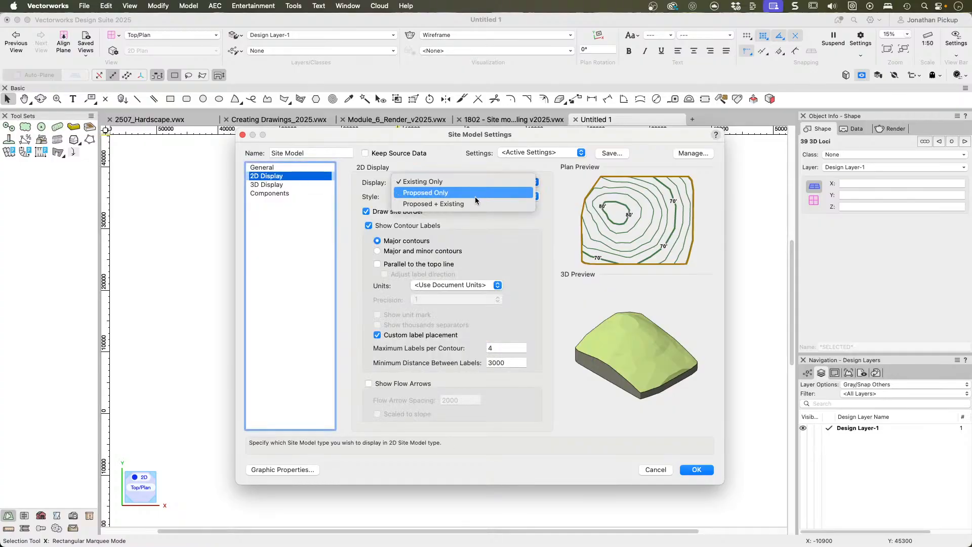
click(474, 203)
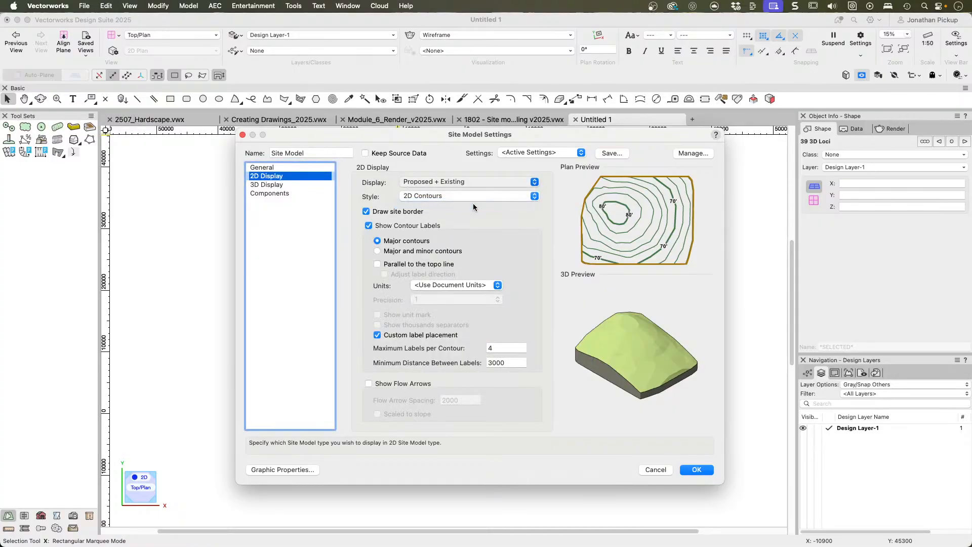
click(442, 195)
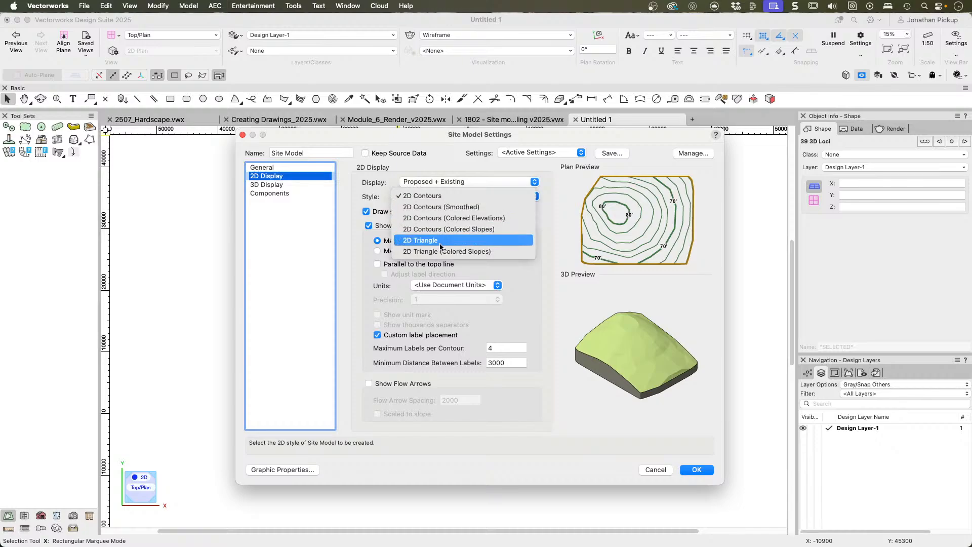
click(438, 207)
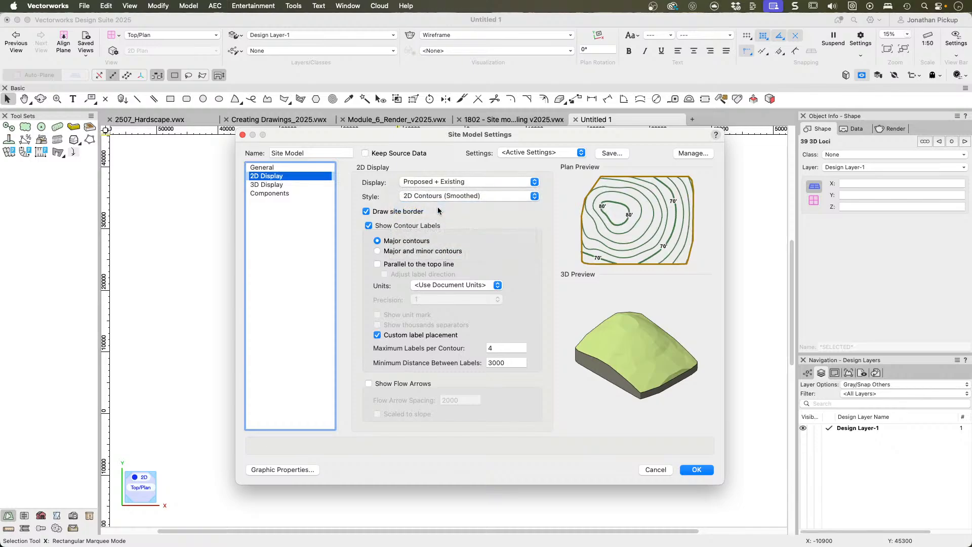
click(444, 198)
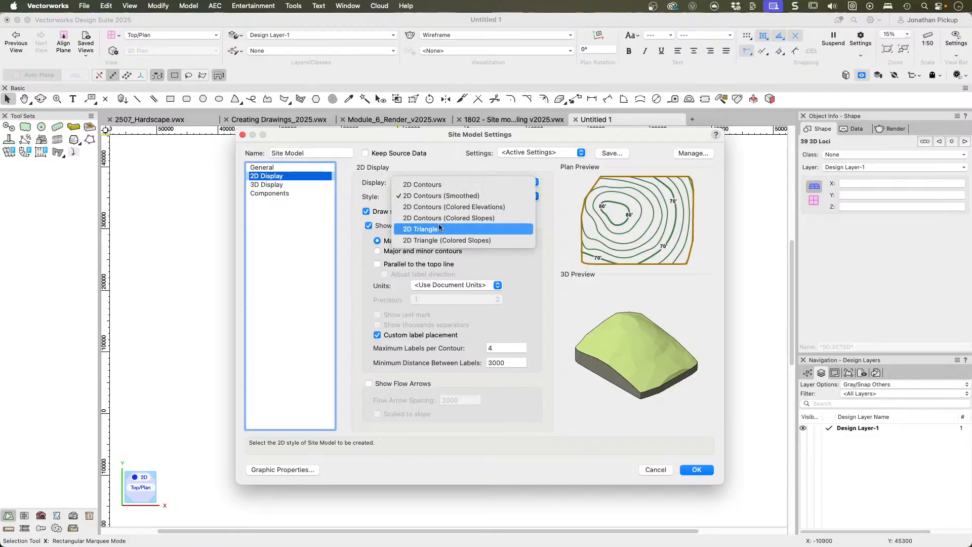
click(444, 167)
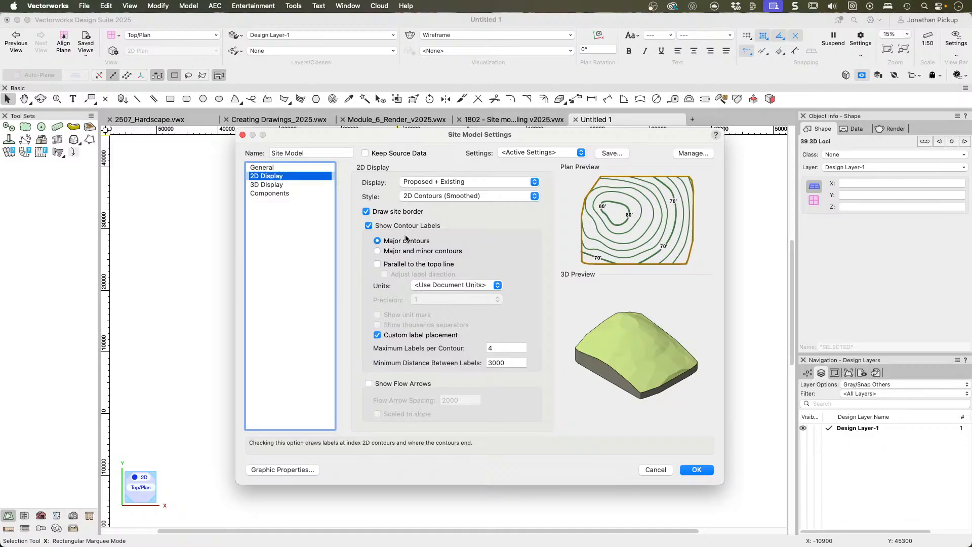
Step: Label only the major contours, with labels parallel to the topo line and custom label placement enabled
click(379, 252)
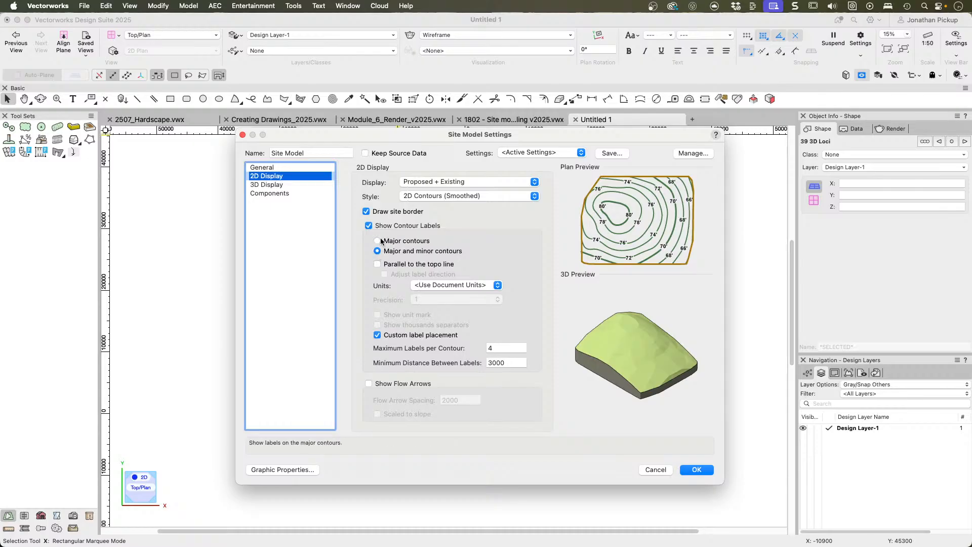
click(377, 241)
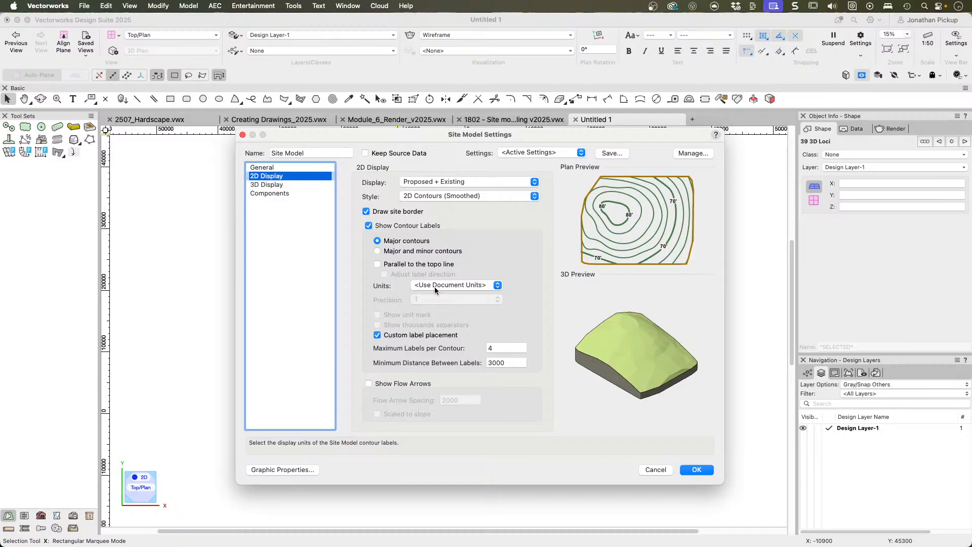
click(380, 262)
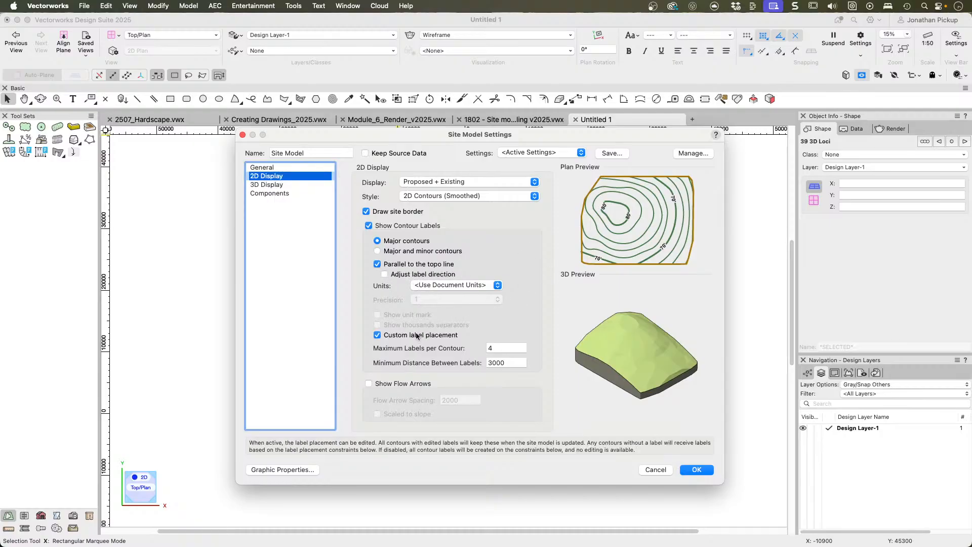
click(378, 335)
click(378, 335)
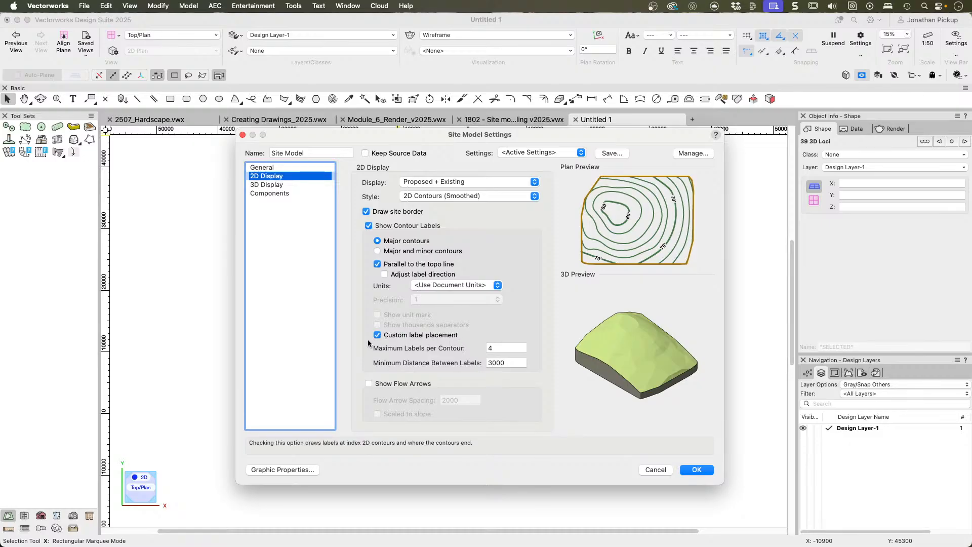
click(487, 348)
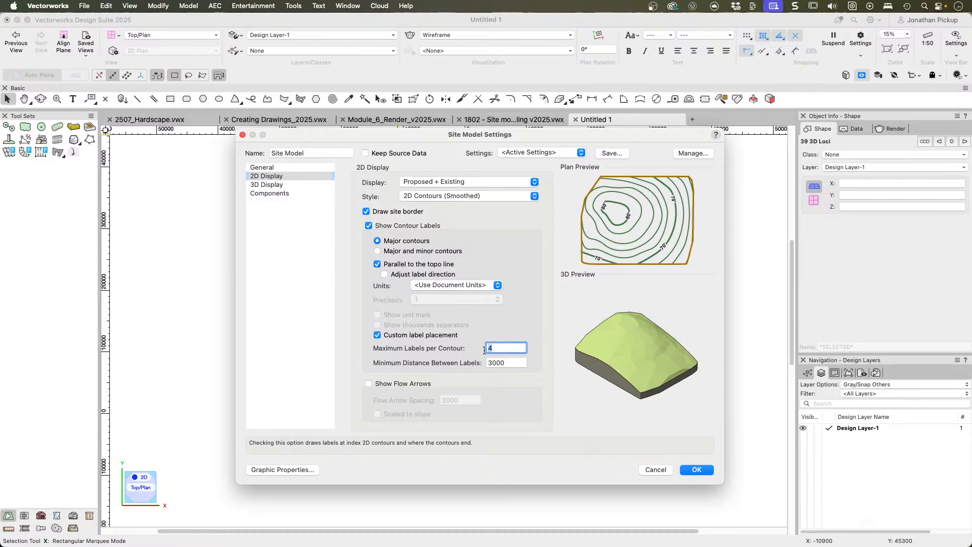
key(Tab)
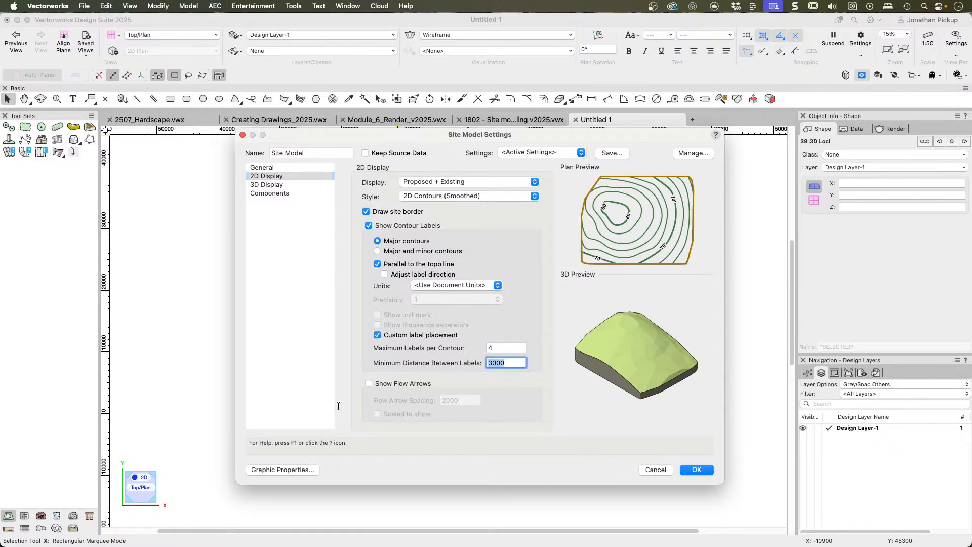
Step: Try showing flow arrows in the site model's 2D display
click(368, 384)
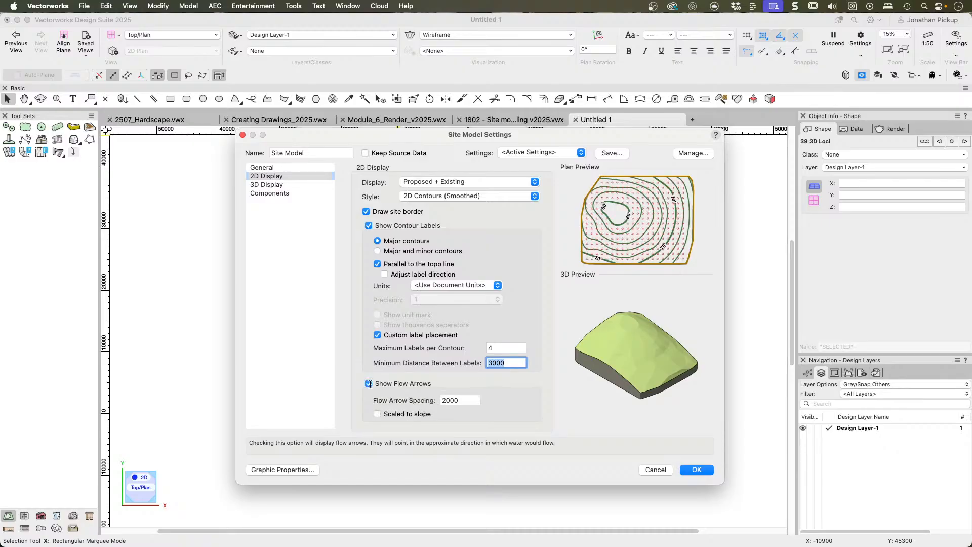
click(369, 384)
click(368, 384)
click(368, 384)
Step: Review the existing and proposed 2D flow arrow attributes in the site model's graphic properties
click(287, 470)
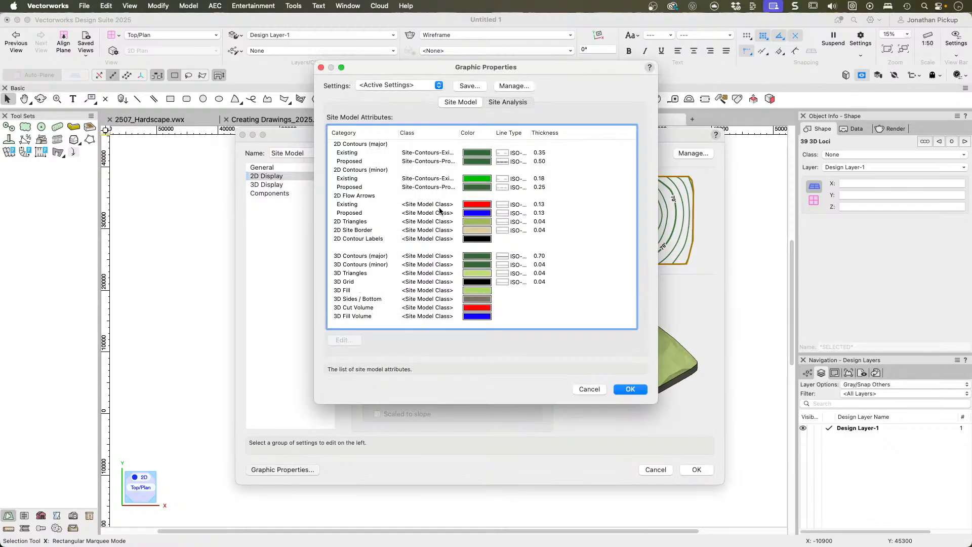
click(425, 205)
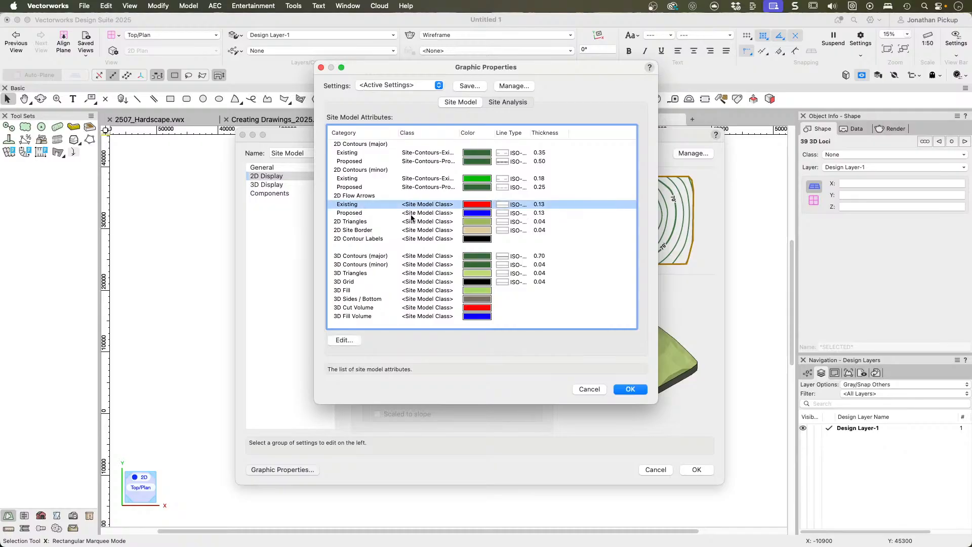
click(412, 215)
click(412, 207)
click(630, 389)
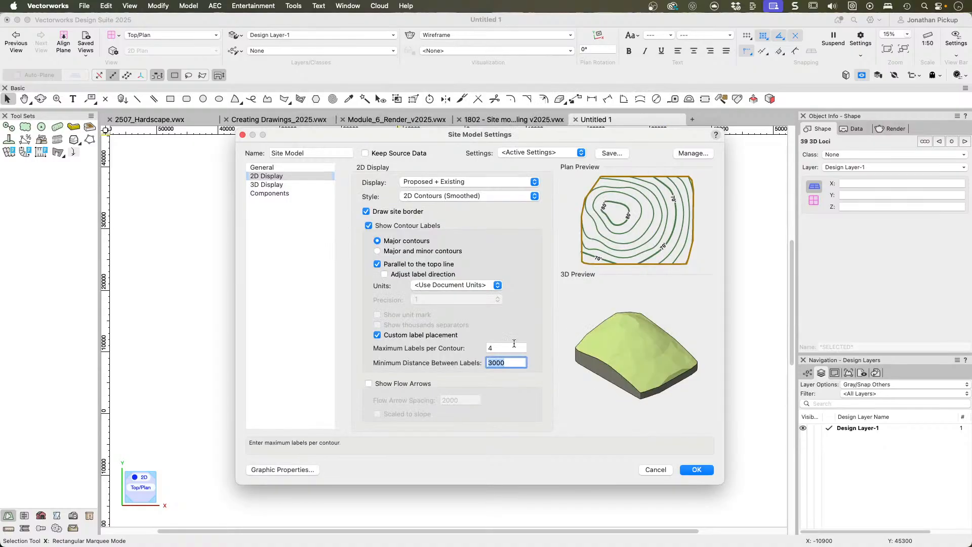
Step: Try the No 3D Display option in the 3D display settings and return to Existing Only
click(253, 193)
click(254, 187)
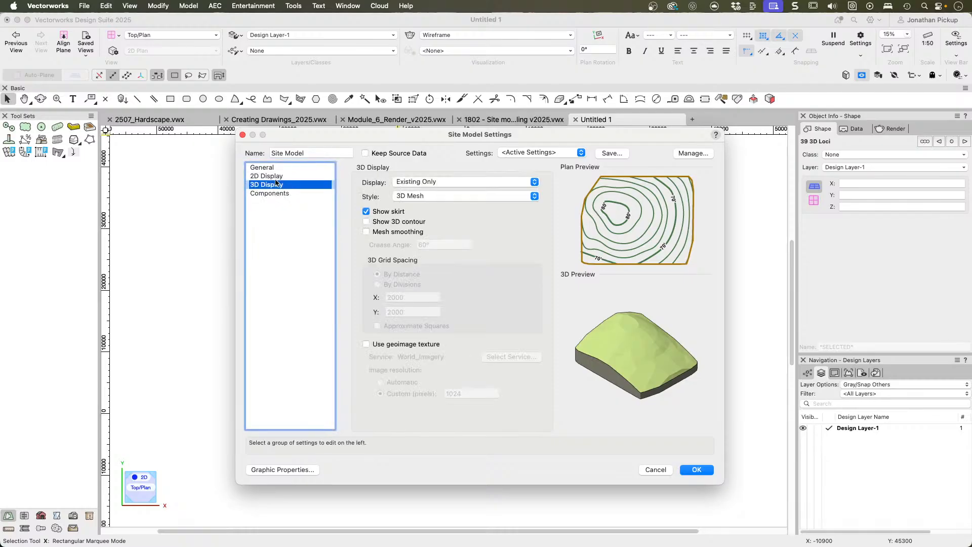
click(453, 183)
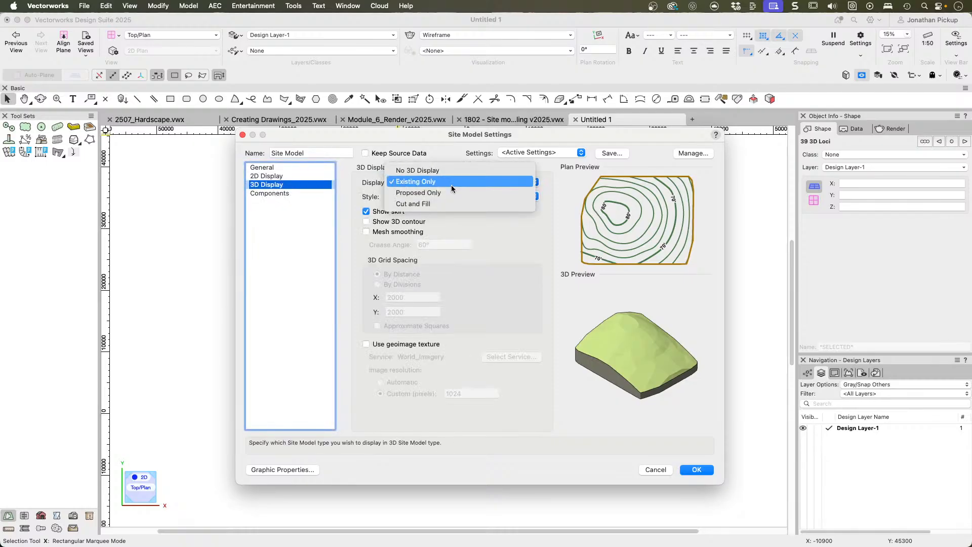
click(439, 171)
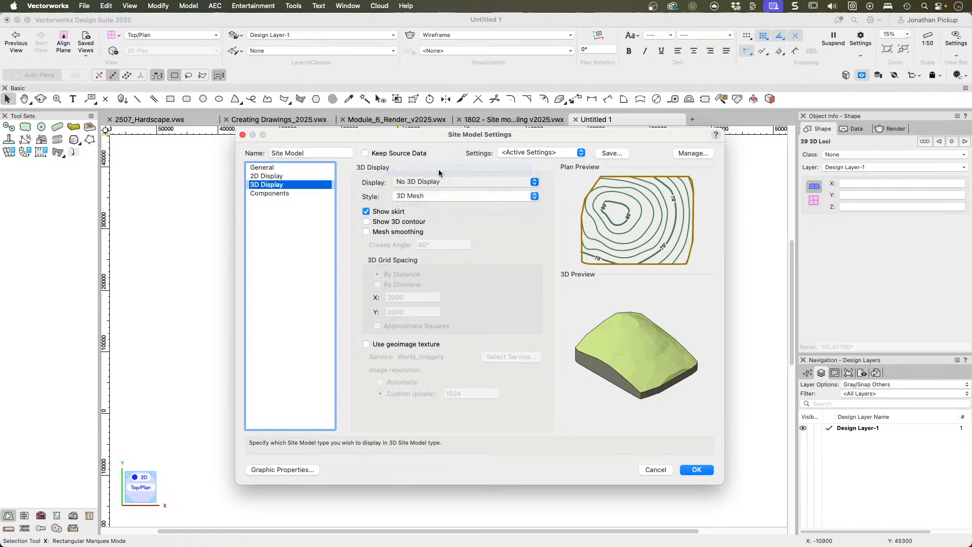
click(434, 182)
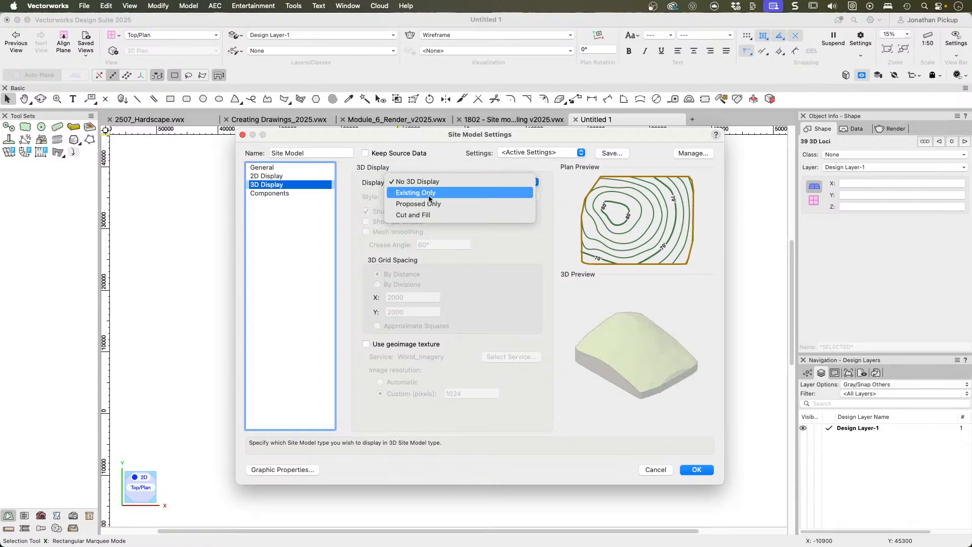
click(430, 193)
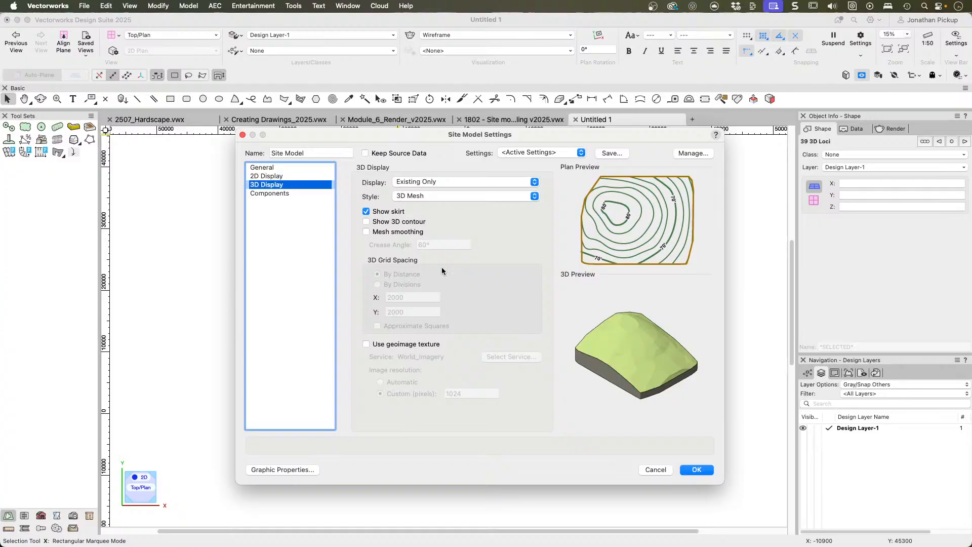
Step: Try toggling the skirt and superimposing 3D contours on the 3D mesh preview
click(373, 213)
click(373, 213)
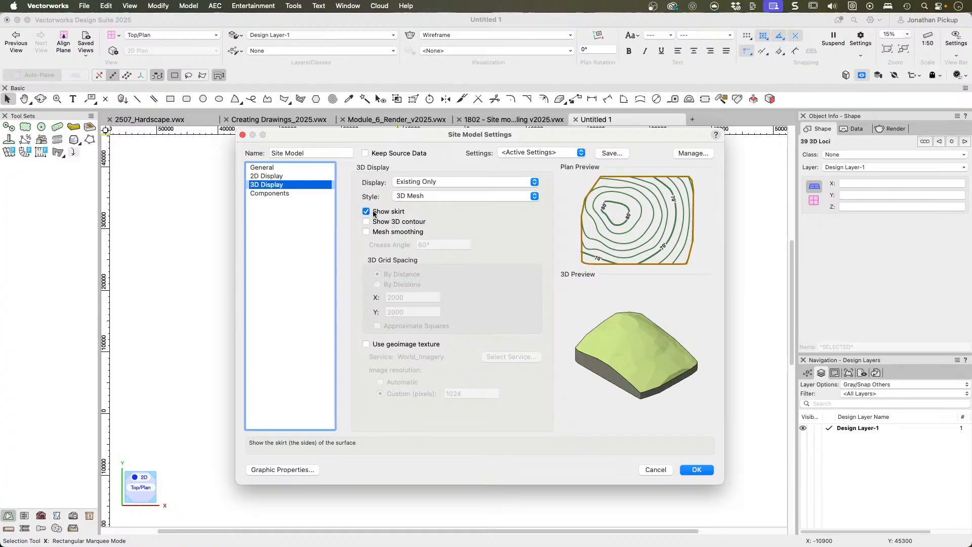
click(374, 213)
click(373, 213)
click(366, 223)
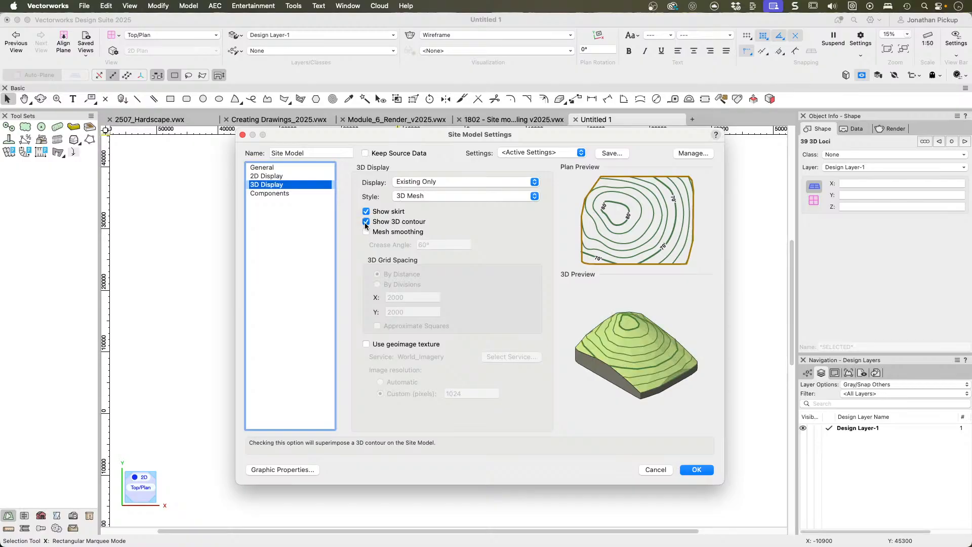
click(366, 223)
Step: Compare the 3D mesh with and without smoothing and leave mesh smoothing enabled with a 60° crease angle
click(366, 232)
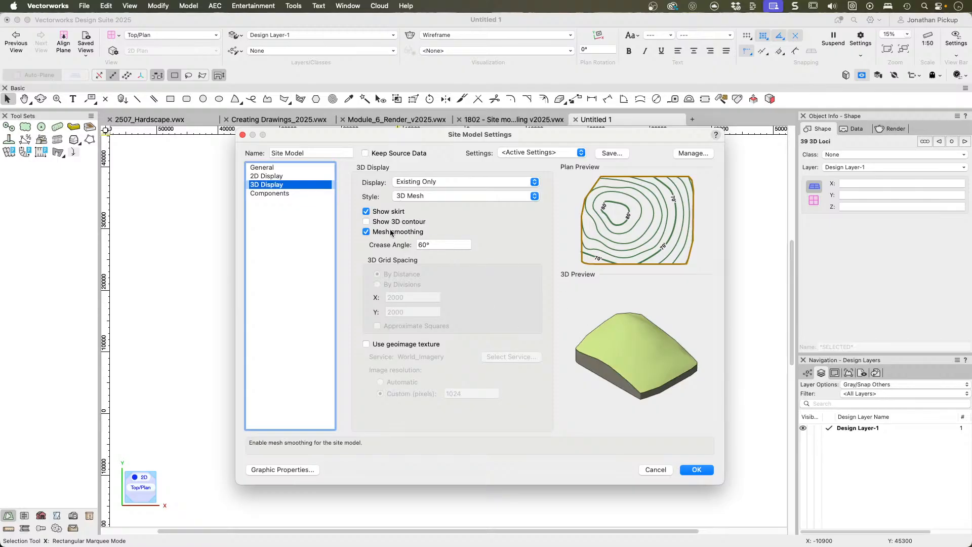
click(367, 233)
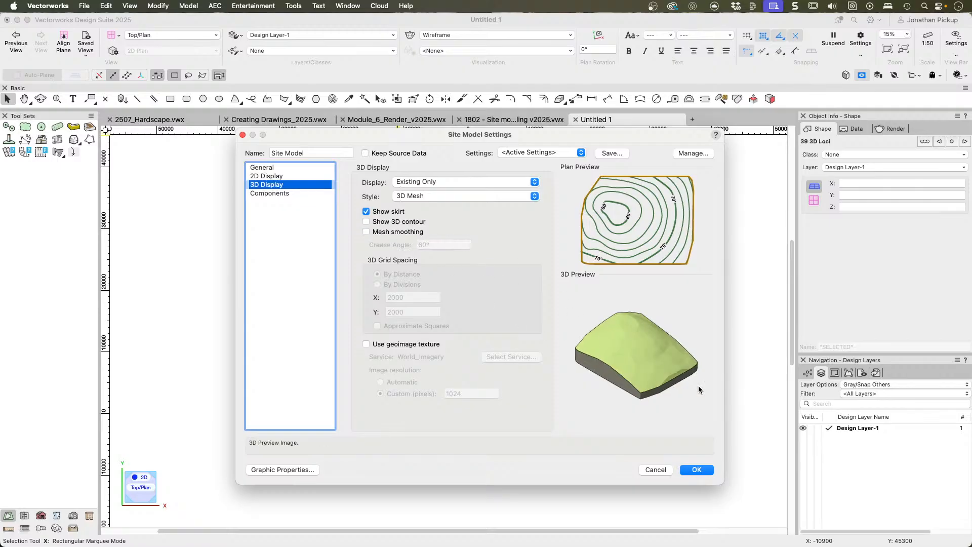
click(366, 232)
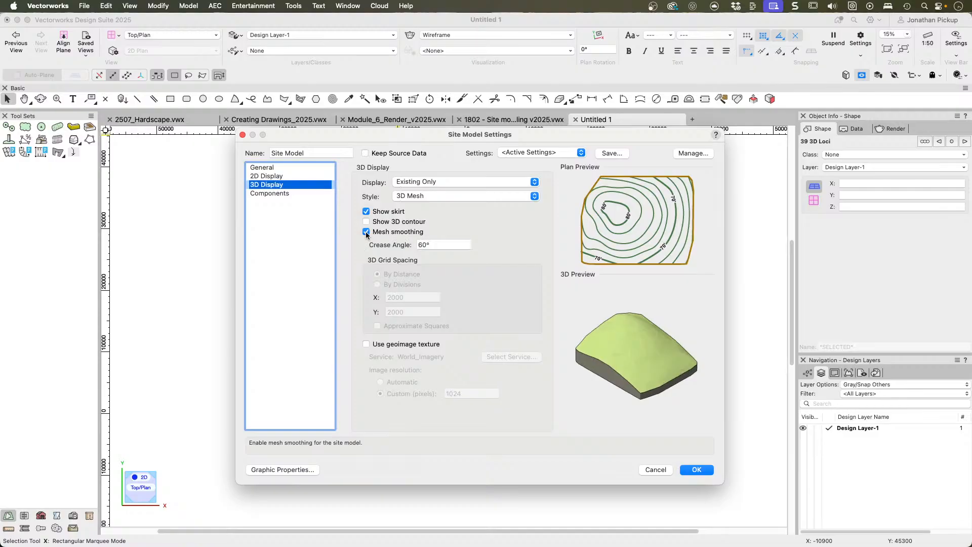
click(366, 233)
click(366, 233)
click(366, 232)
click(366, 233)
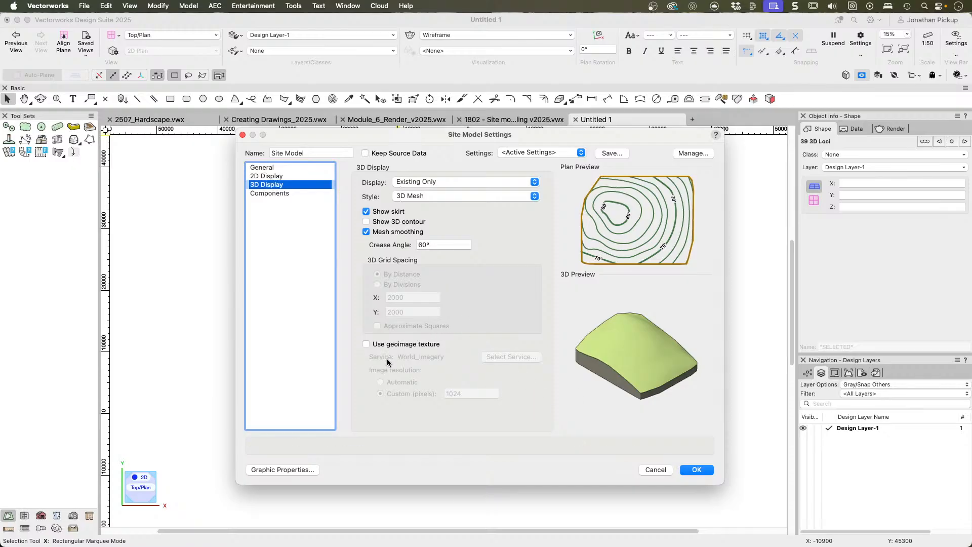
Step: Check the components and general settings, then accept the site model settings to create the site model
click(258, 195)
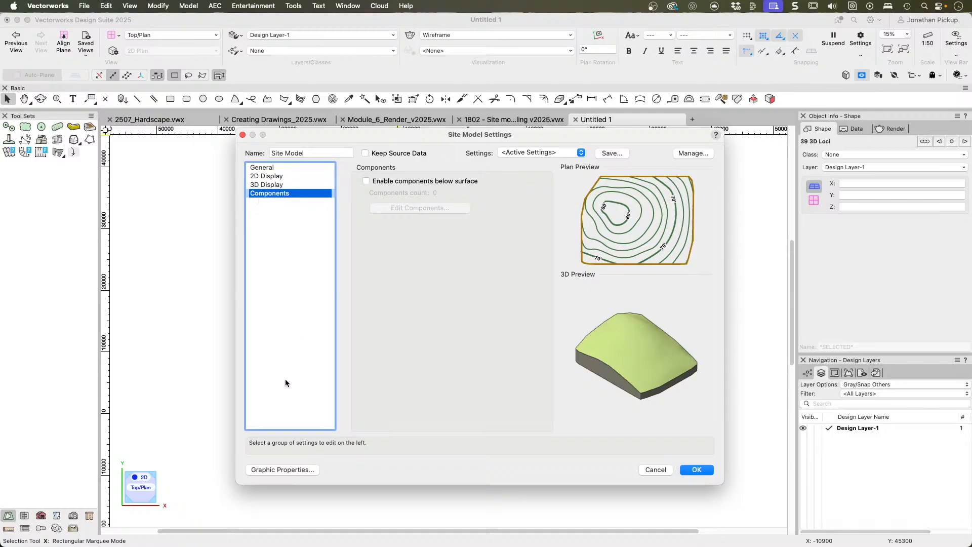
click(255, 169)
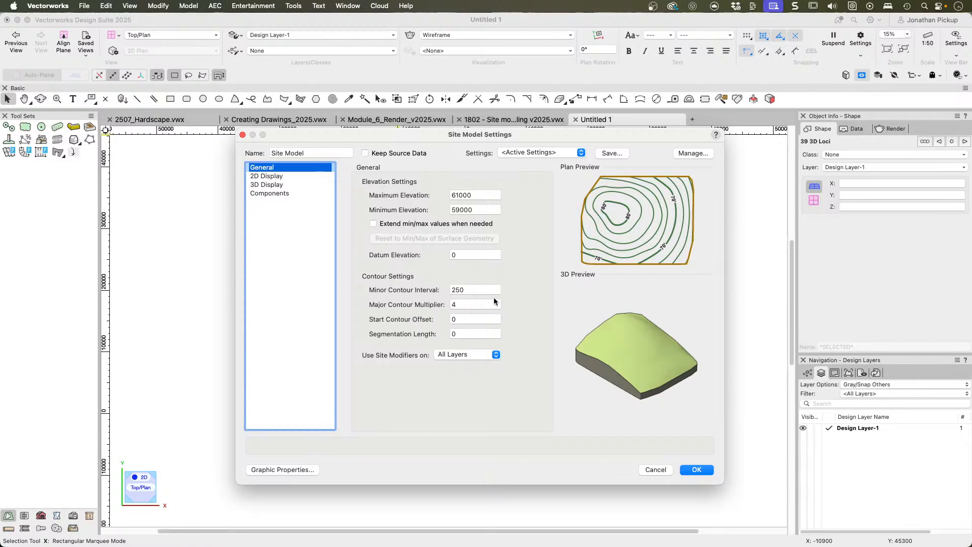
click(697, 470)
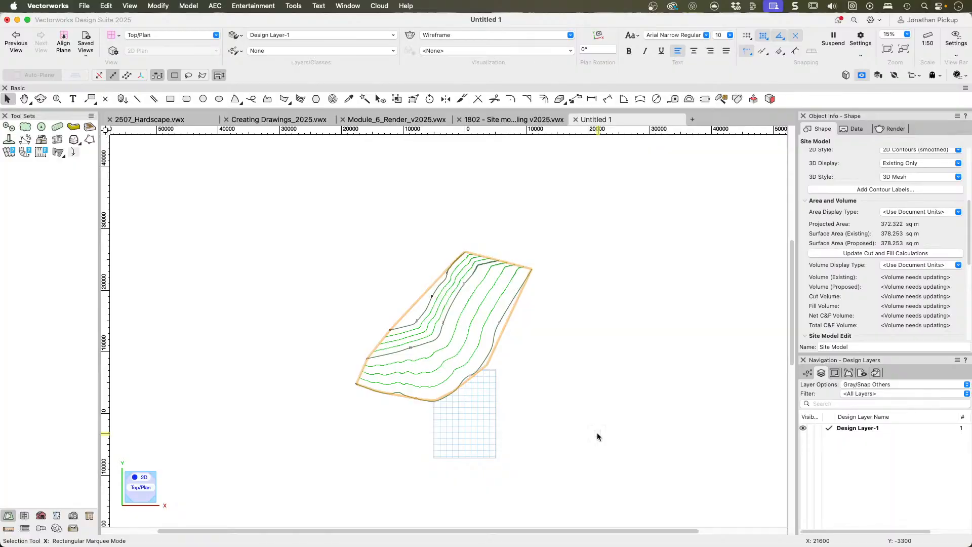
Step: Inspect the site model's contours up close and show the model in a shaded 3D Top view
scroll(448, 345, up, 5)
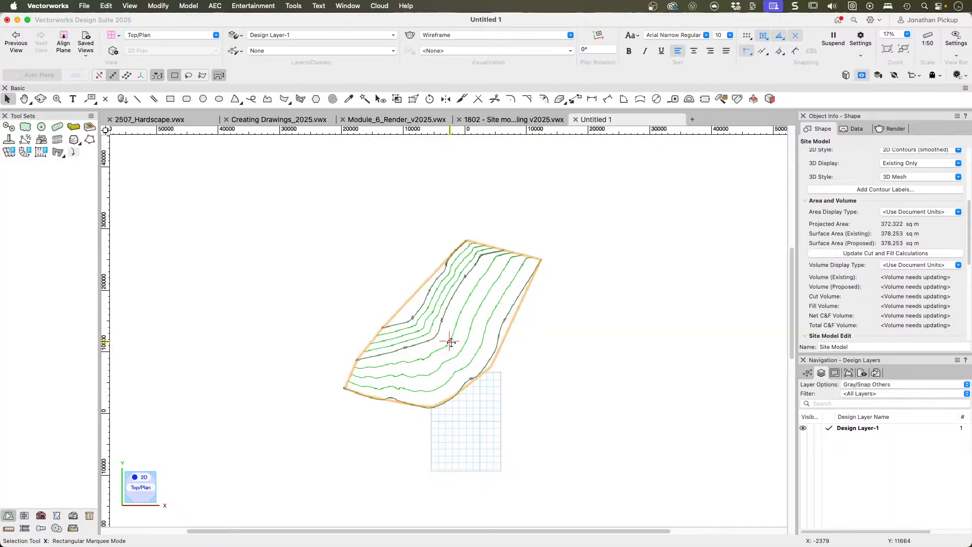
scroll(449, 344, up, 1)
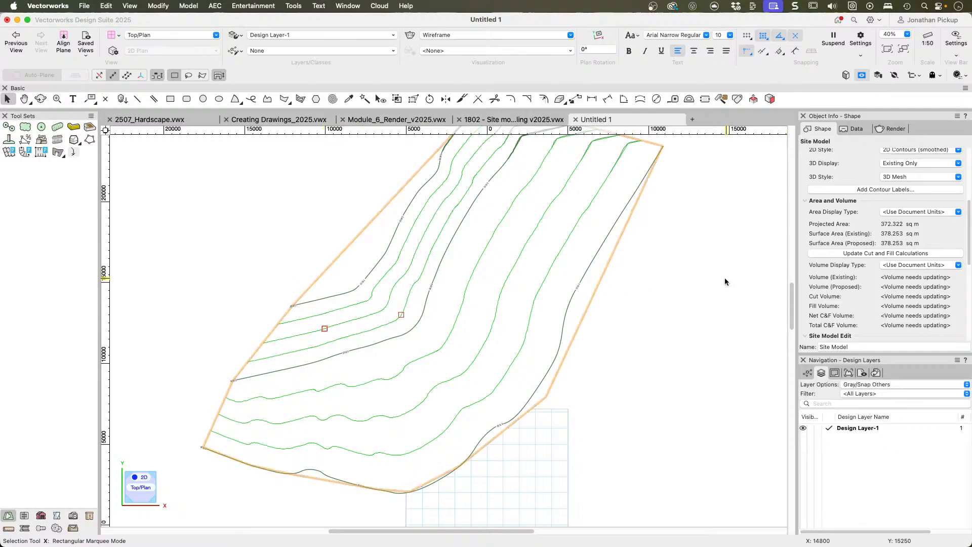
key(5)
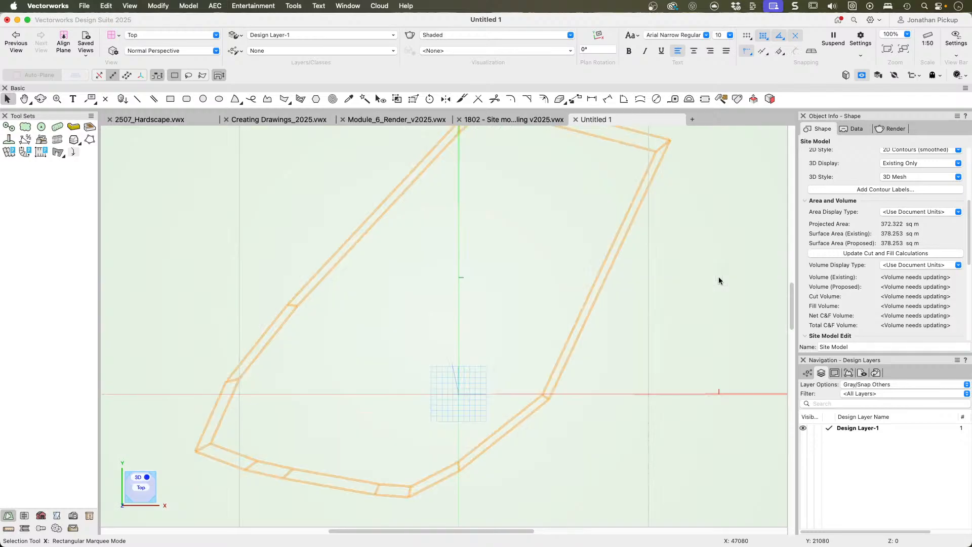
Step: Show the site model in wireframe with orthogonal projection in Top view and examine the points of its triangulated mesh
click(627, 313)
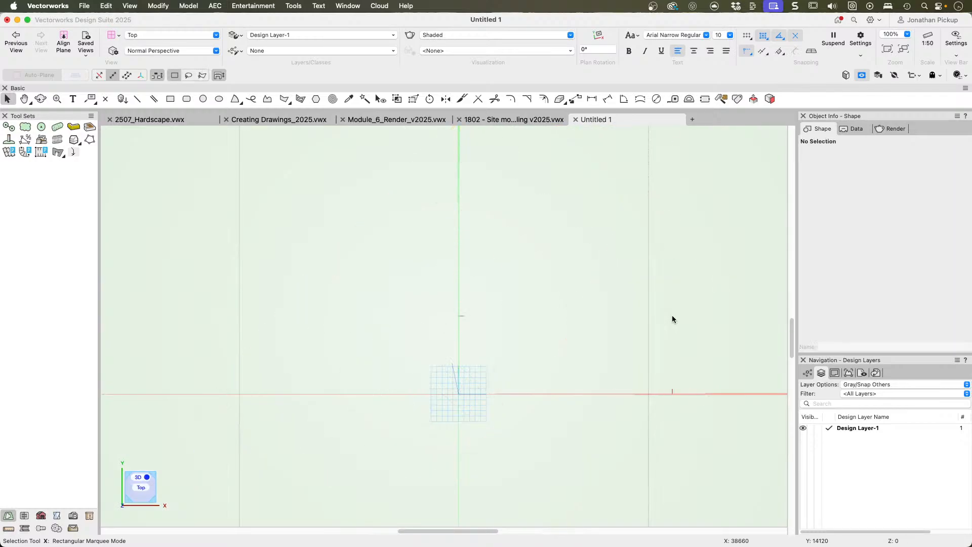
key(b)
click(584, 220)
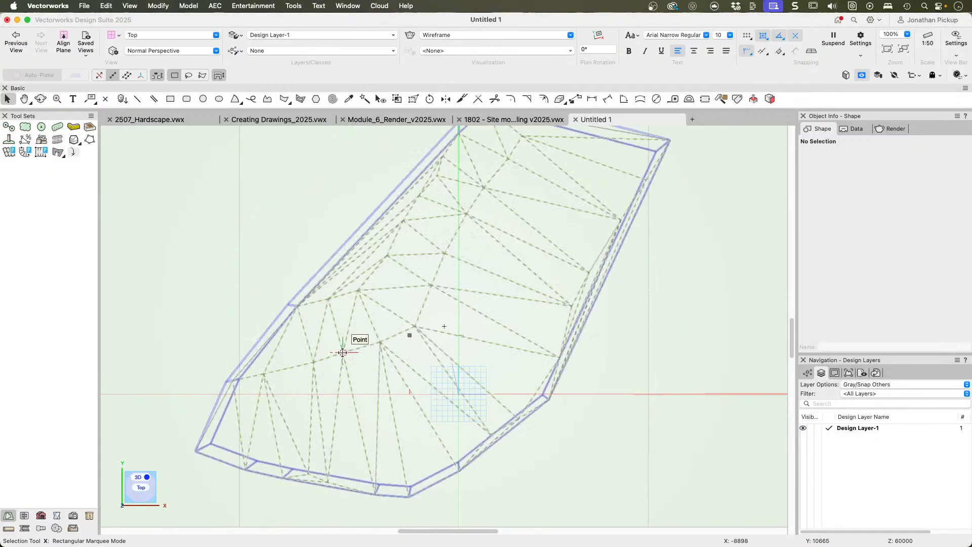
click(381, 340)
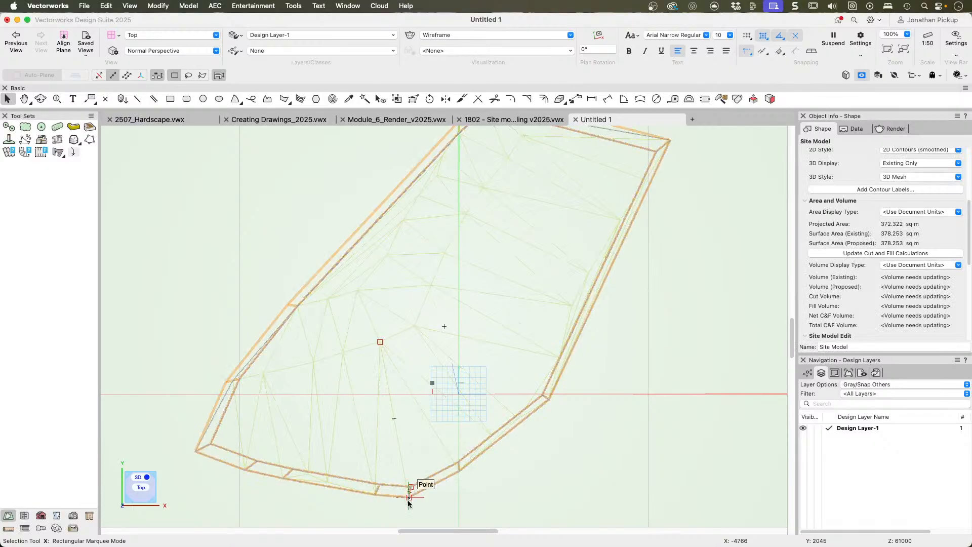
click(190, 51)
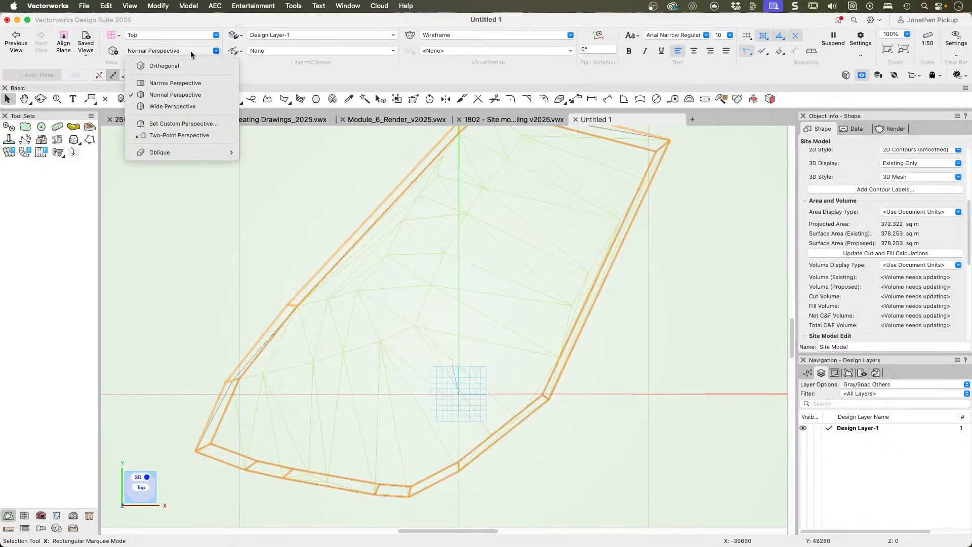
click(188, 66)
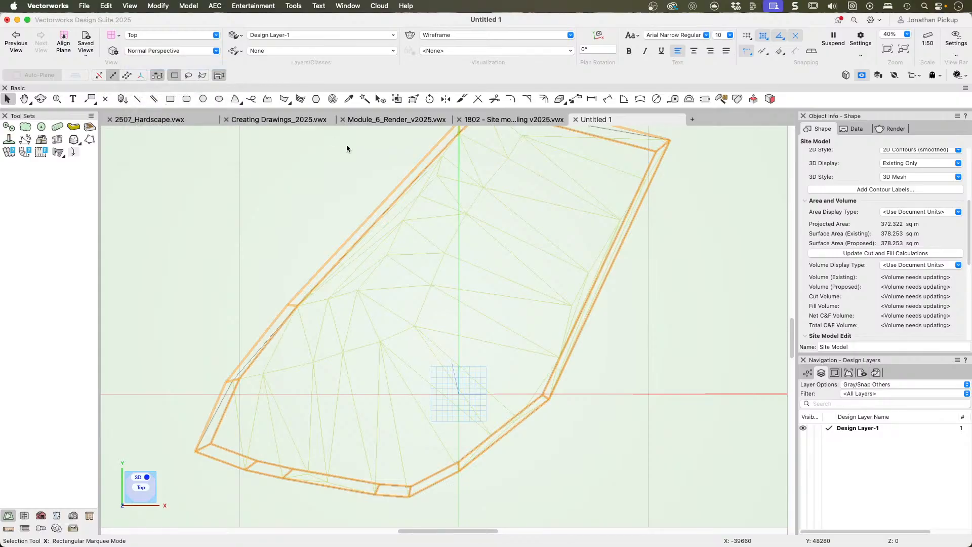
click(675, 323)
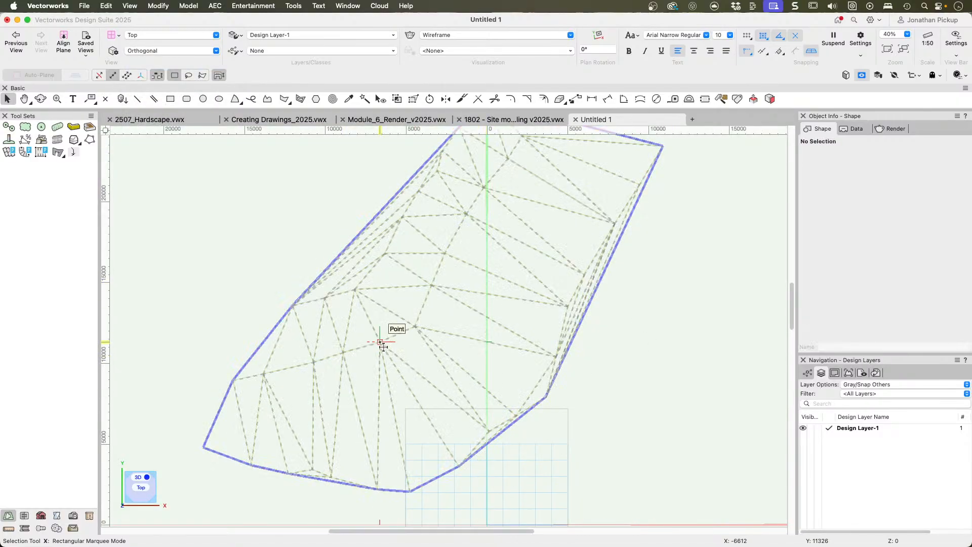
click(392, 414)
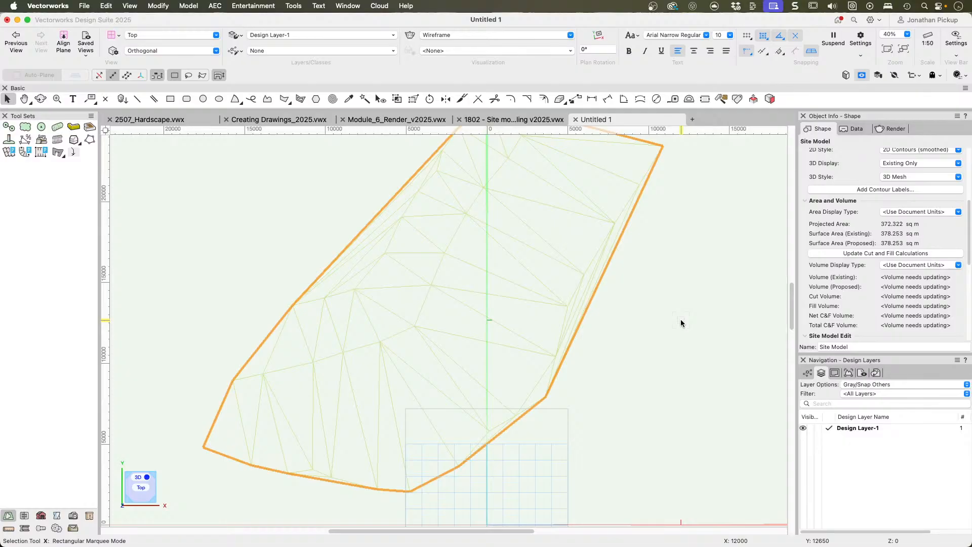
Step: Switch the site model to Top/Plan view and examine its 2D contours along the lower part of the site
scroll(681, 323, up, 2)
key(F5)
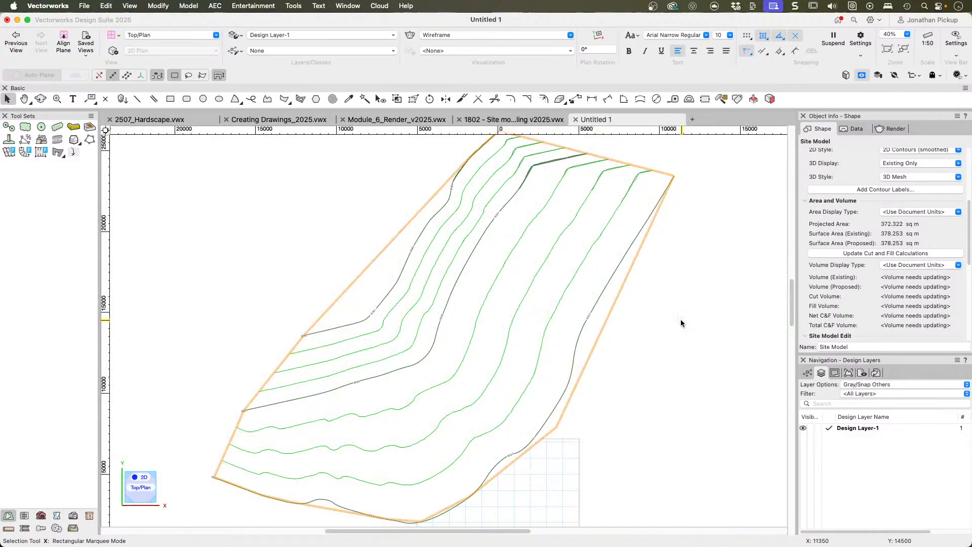
scroll(557, 312, down, 3)
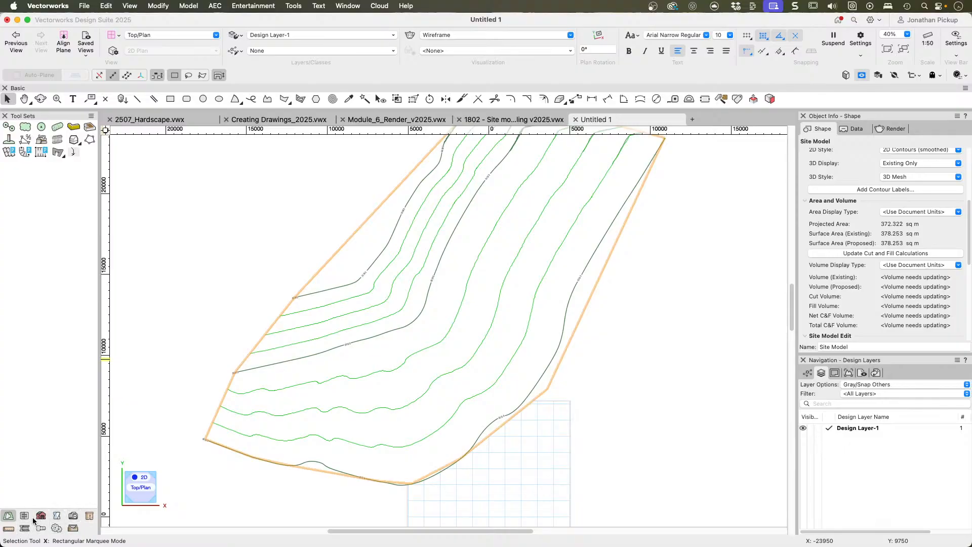
Step: Activate the 3D Locus tool and show the site model in an orthogonal wireframe Top view, suppressing the X-ray Select tip
click(54, 518)
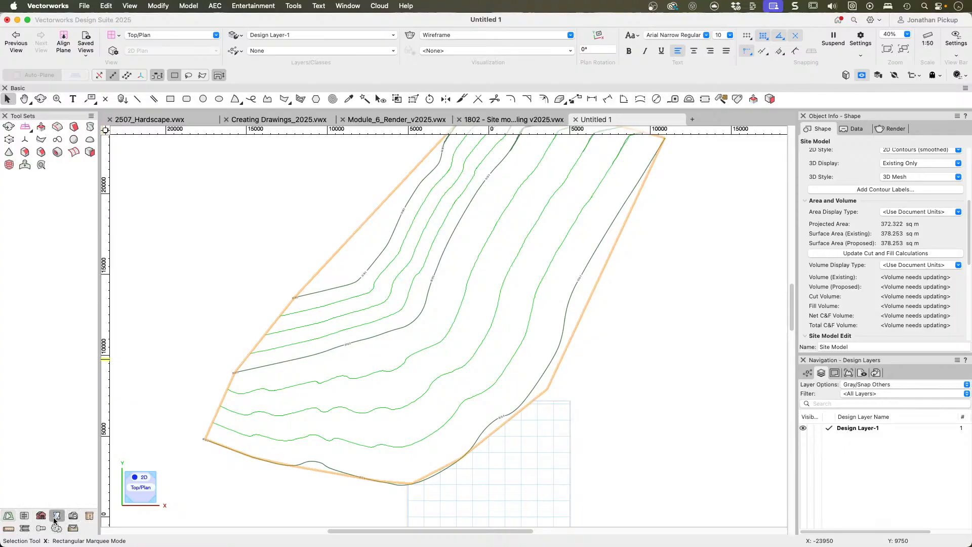
click(25, 140)
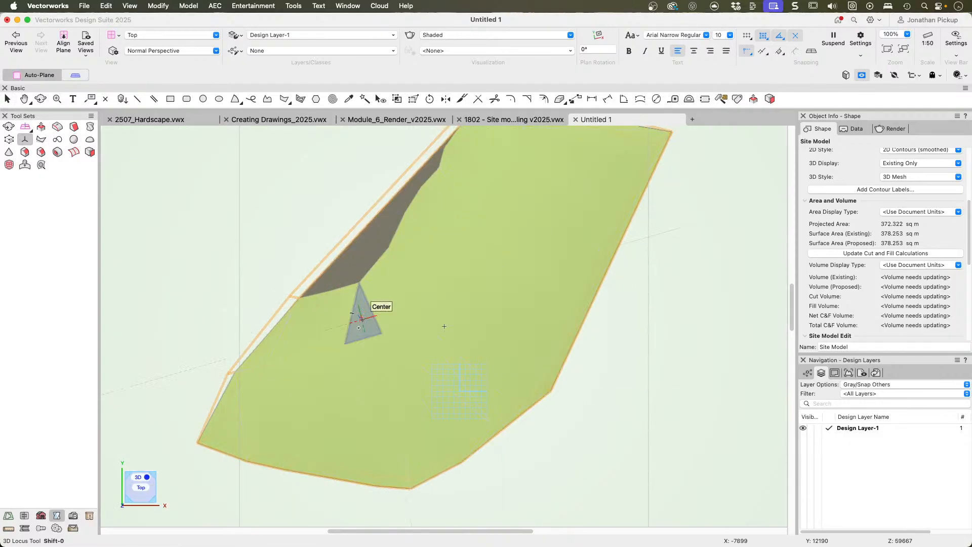
key(super+6)
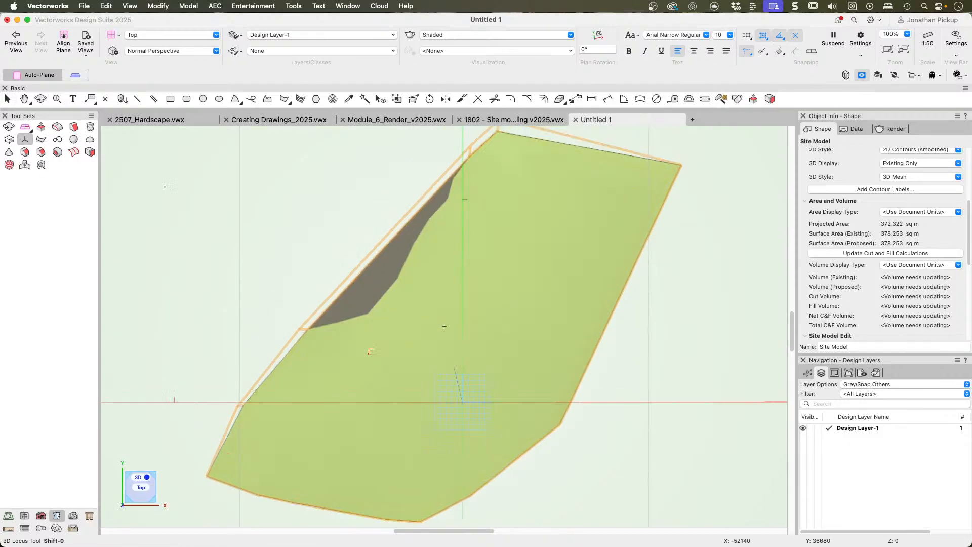
click(174, 50)
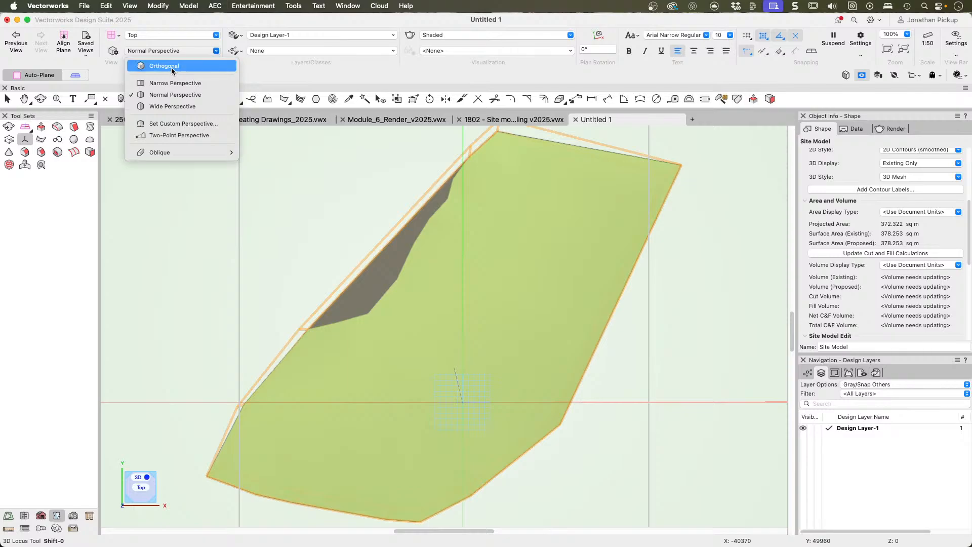
click(171, 67)
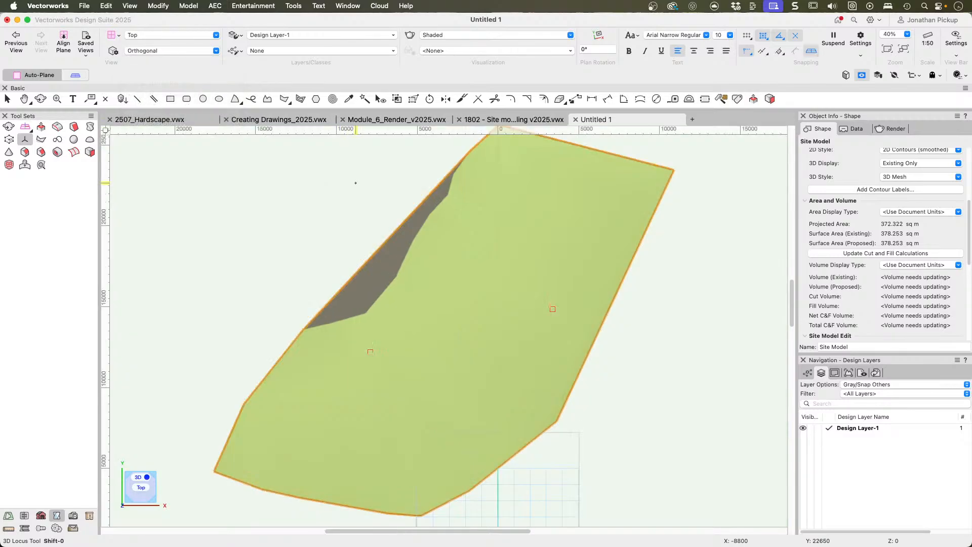
key(b)
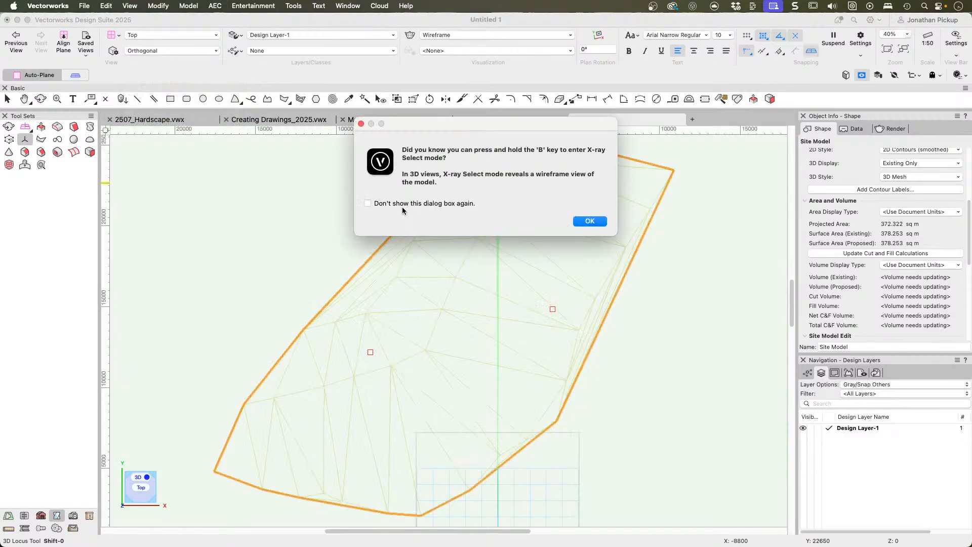
click(428, 203)
click(588, 221)
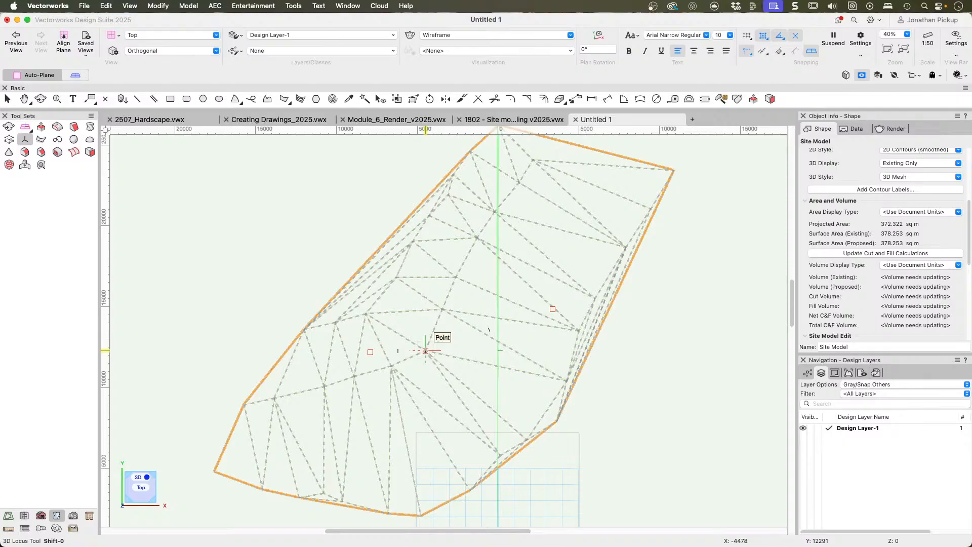
Step: Place a 3D locus at about X 1600, Y 10250 inside the site's lower right edge and set its Z to 60100
click(426, 351)
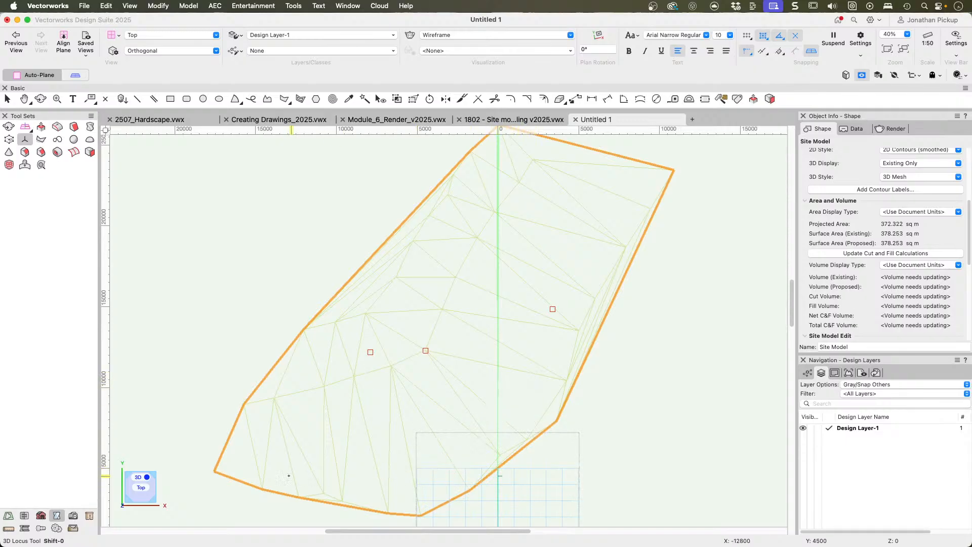
click(525, 384)
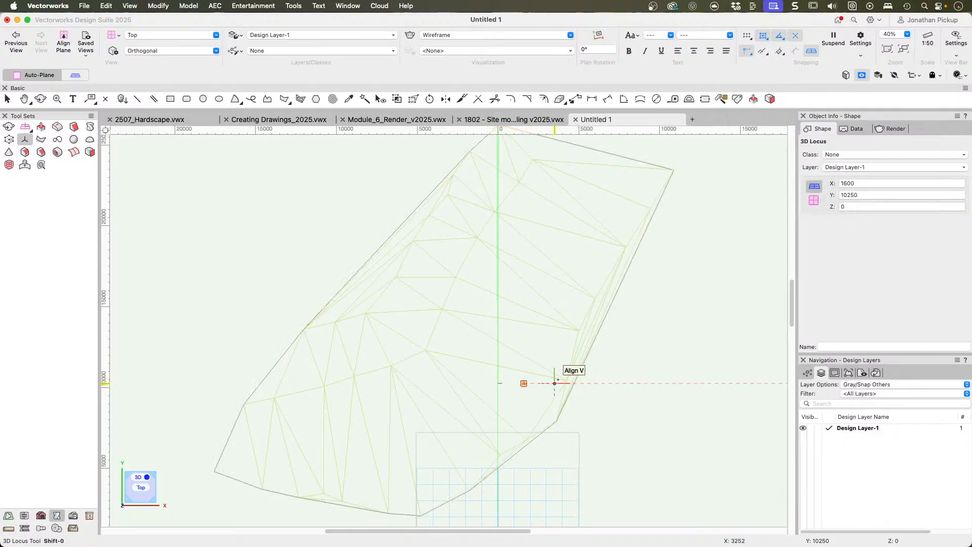
click(843, 207)
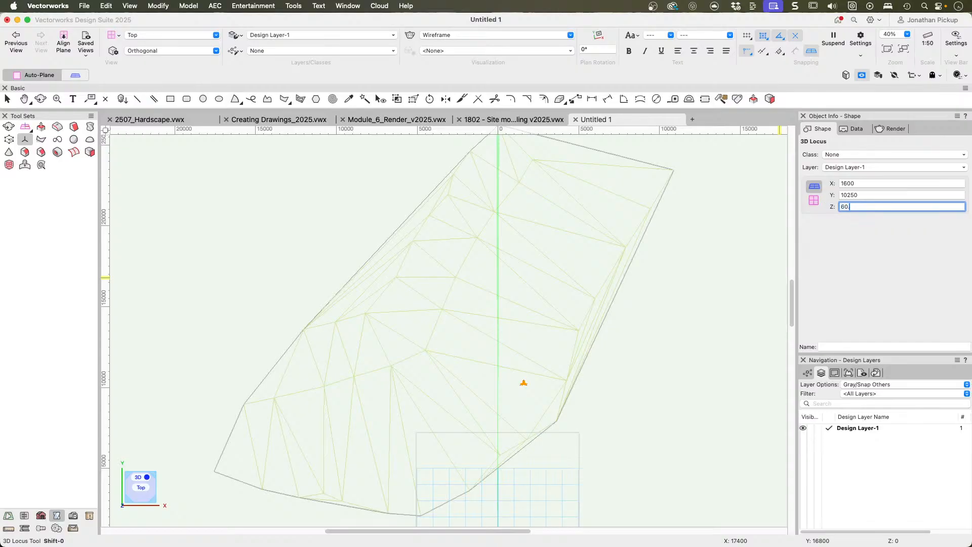
text(60100)
key(Return)
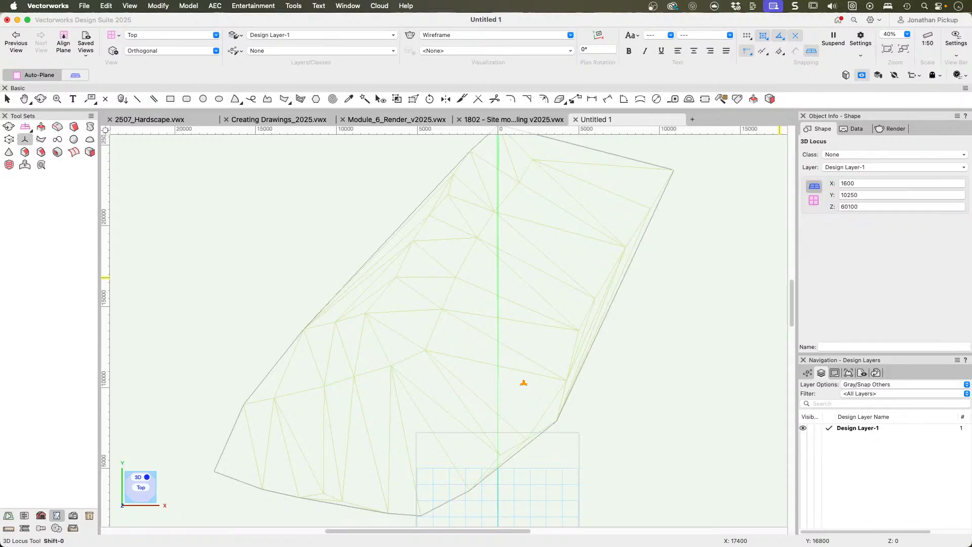
Step: Duplicate the 3D locus eight times with Move by Points, following the site's lower edge to about X -8370, Y 3889
click(397, 99)
click(575, 99)
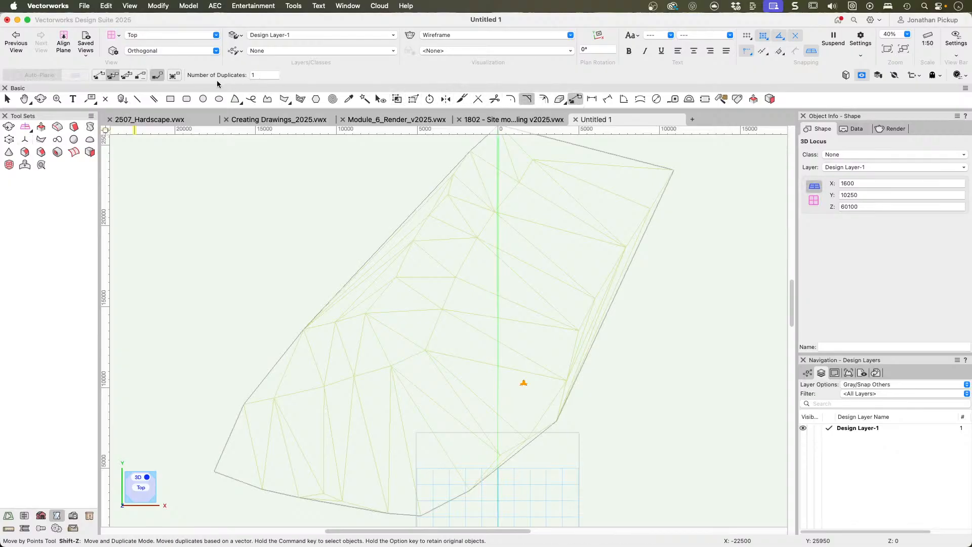
click(524, 383)
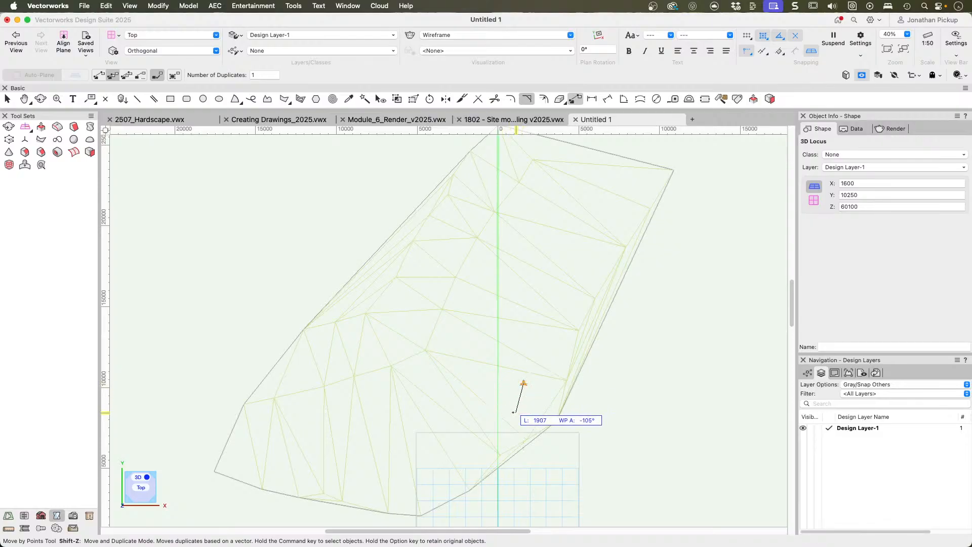
click(516, 412)
click(498, 433)
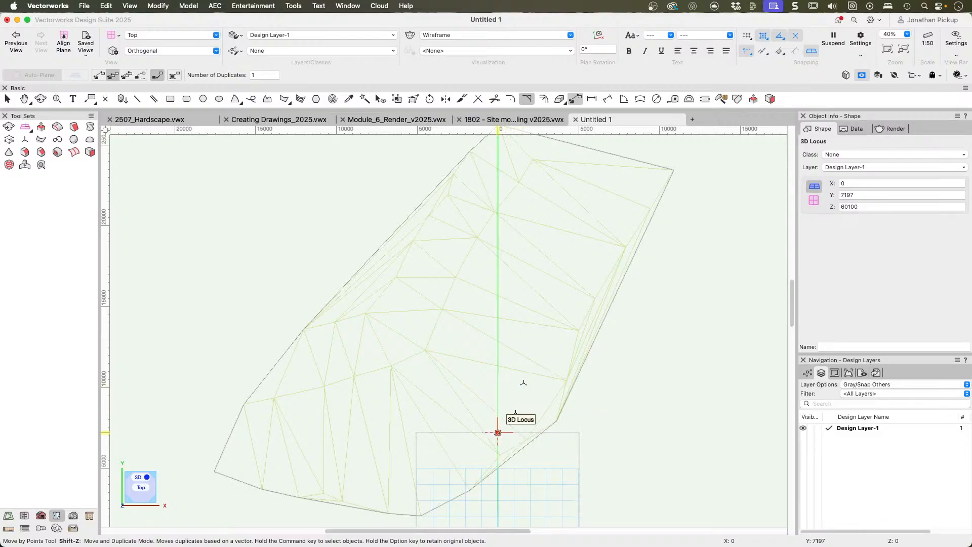
click(478, 451)
click(478, 452)
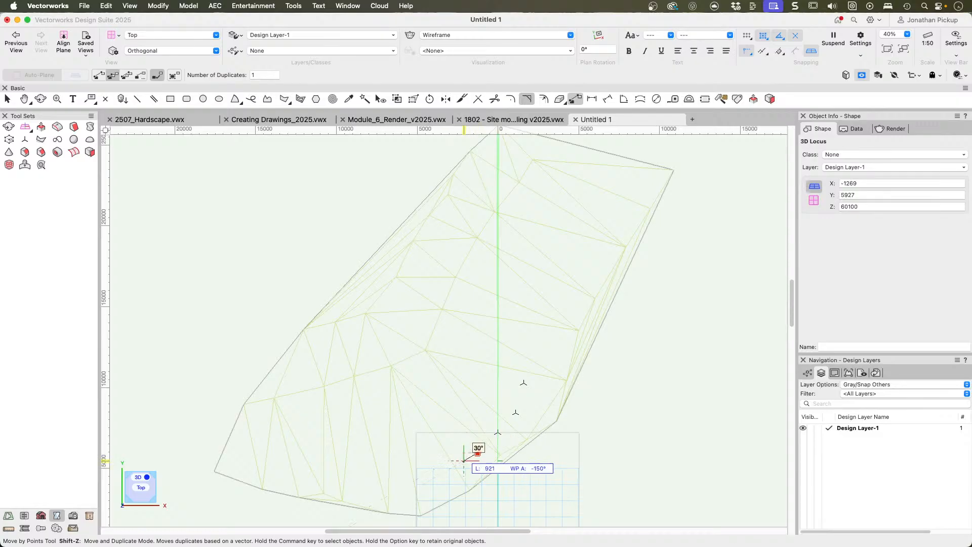
click(457, 466)
click(456, 465)
click(433, 479)
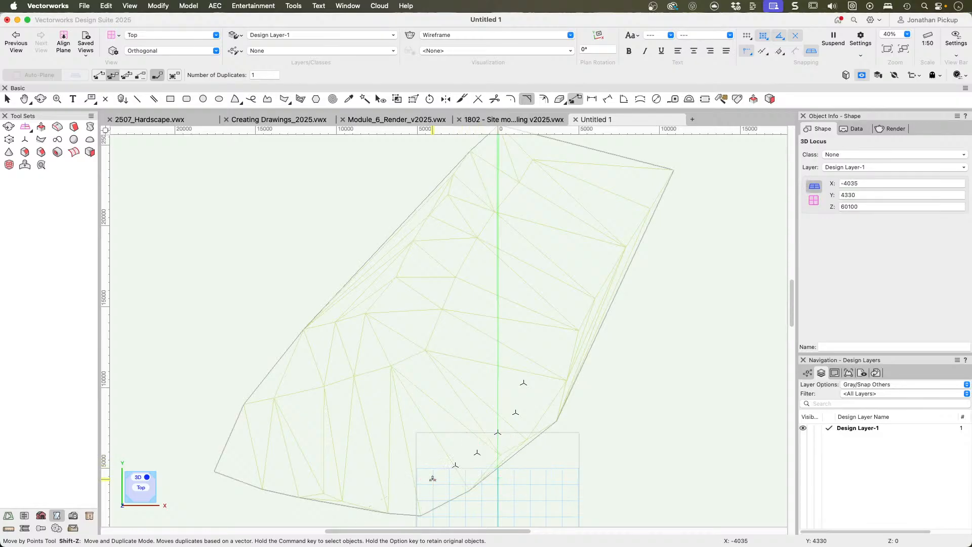
click(433, 479)
click(406, 486)
click(406, 486)
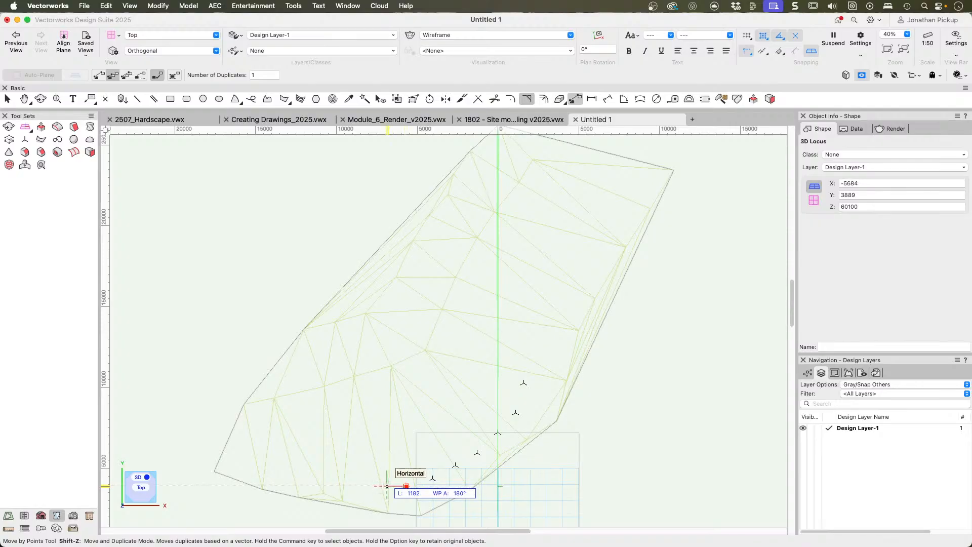
click(387, 487)
click(363, 486)
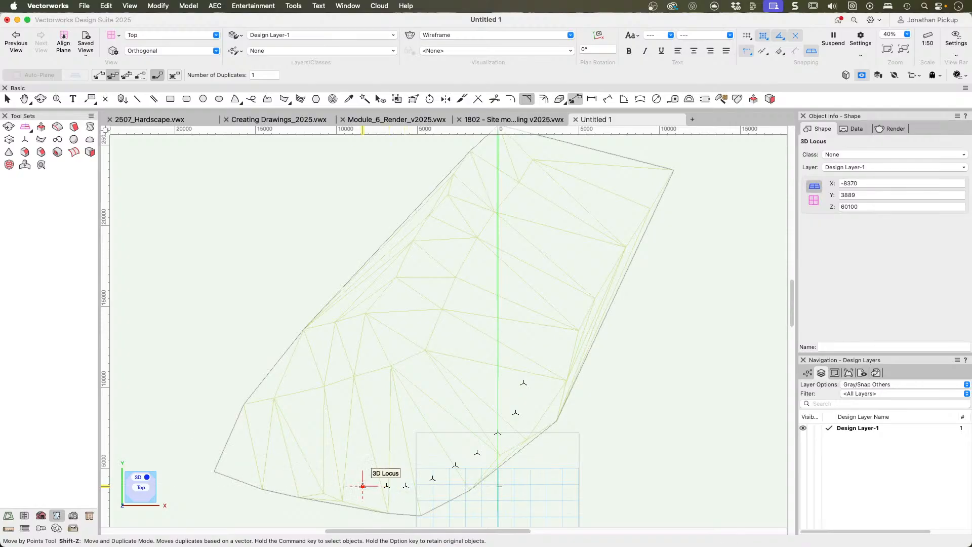
Step: Select the nine new 3D loci along the site's lower edge and cut them from the design layer
key(x)
scroll(565, 436, down, 1)
middle_drag(562, 433, 569, 362)
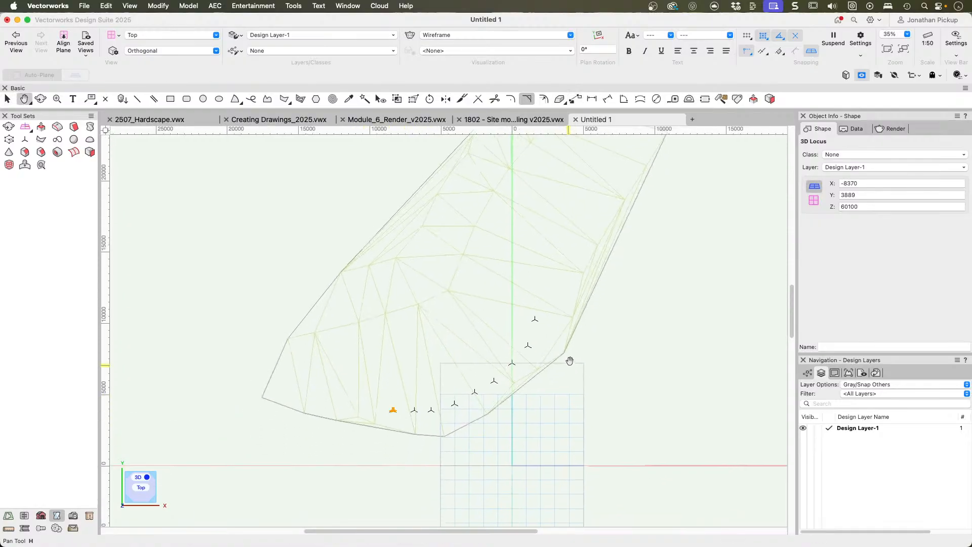
drag(640, 272, 363, 454)
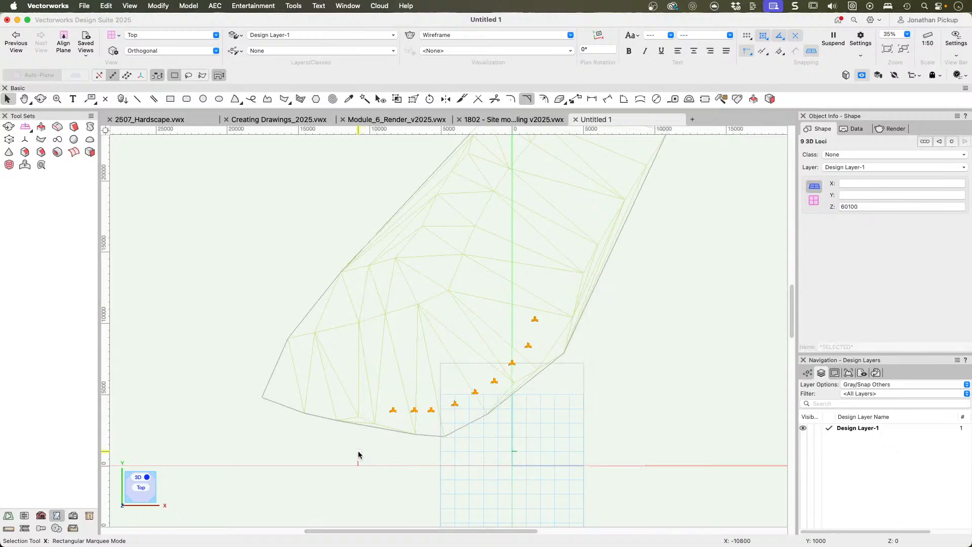
right_click(428, 409)
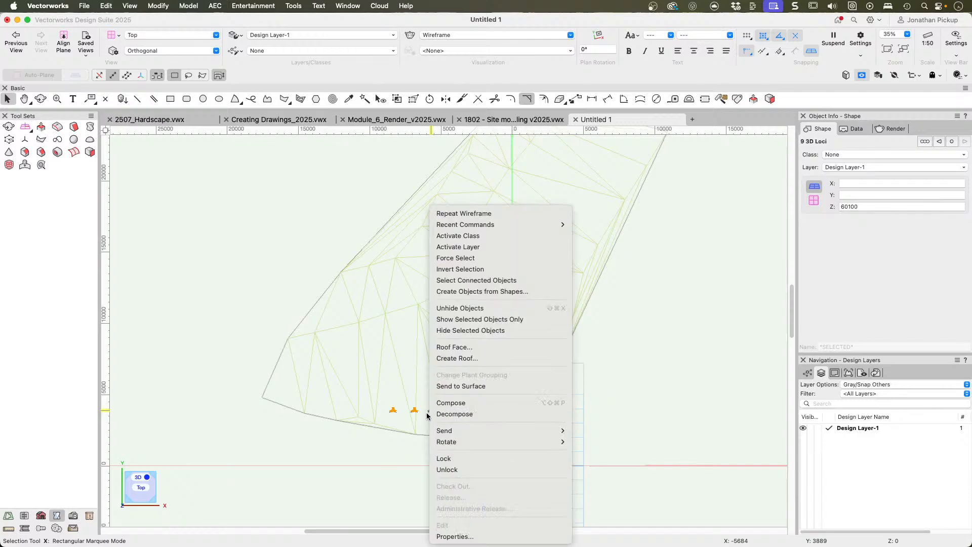
click(461, 320)
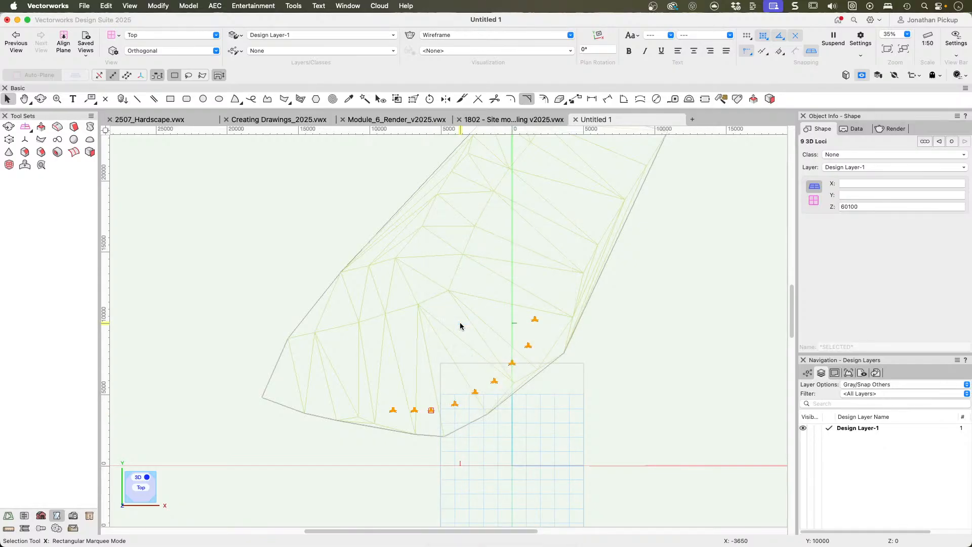
click(460, 324)
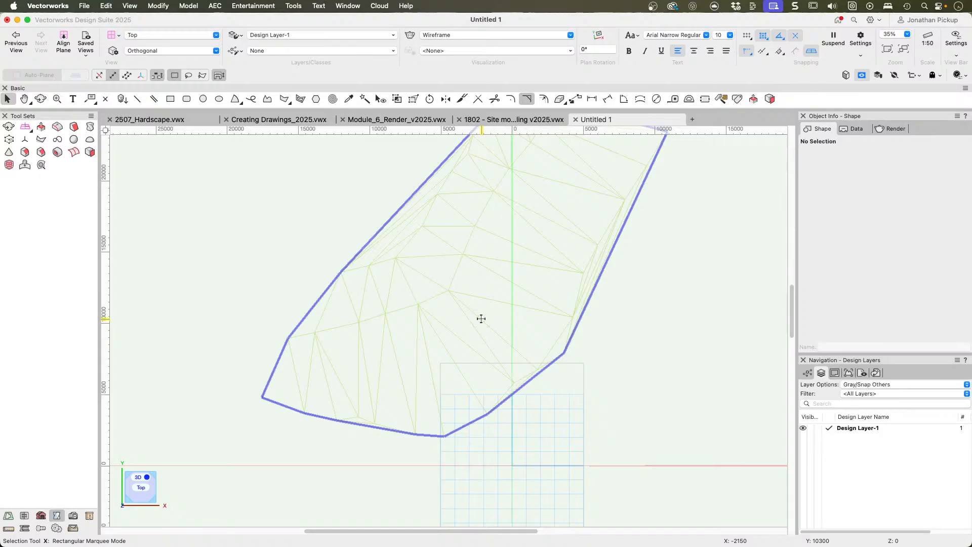
Step: Paste the nine cut 3D loci in place into the site model's source data and exit to recreate the model
right_click(481, 318)
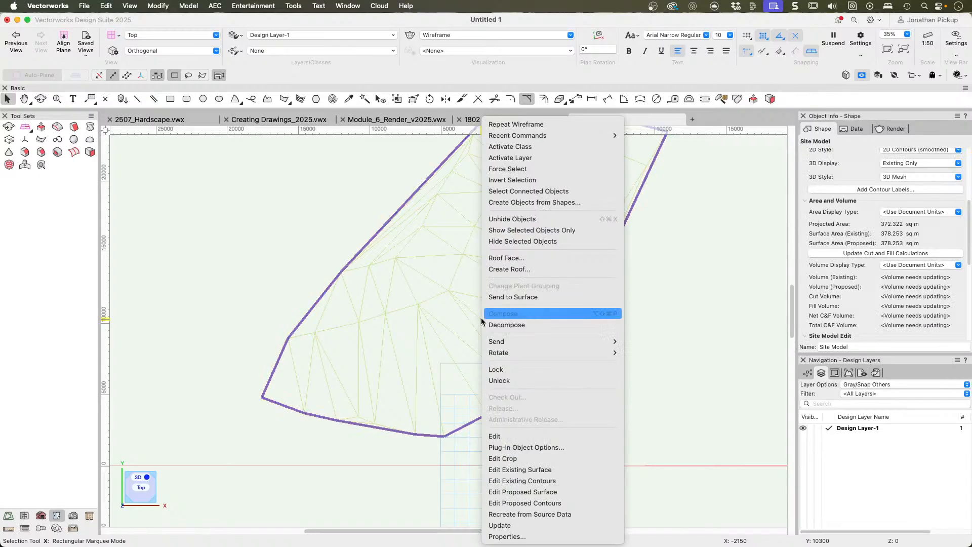
click(527, 515)
click(585, 205)
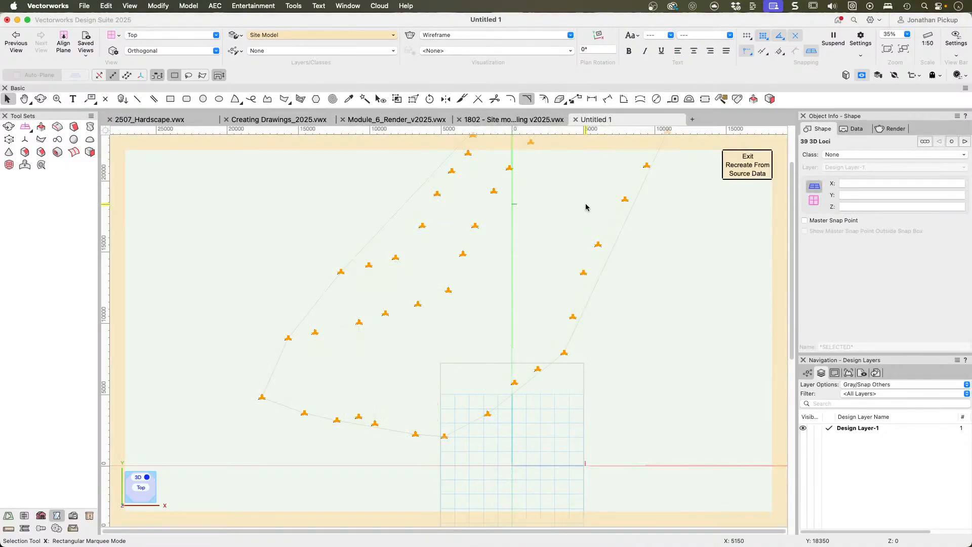
click(104, 7)
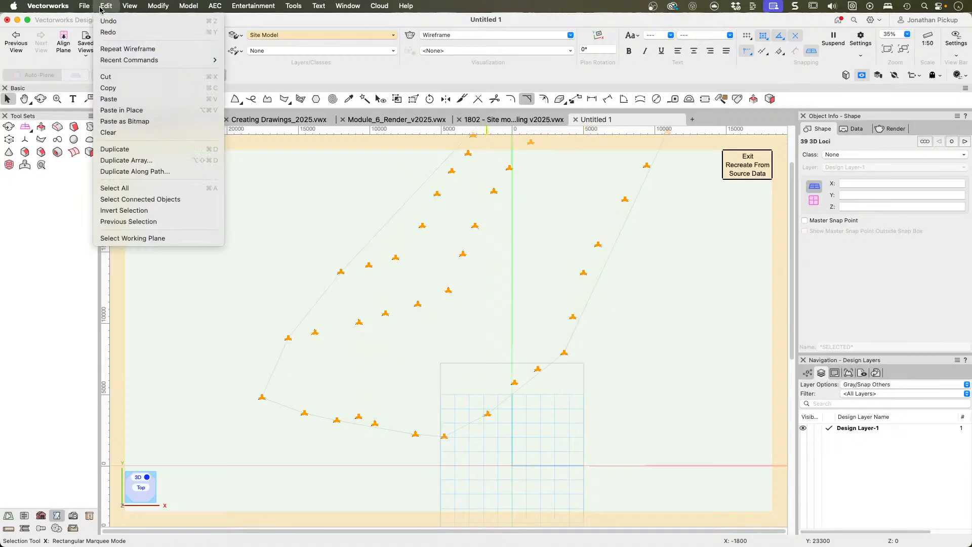
click(121, 110)
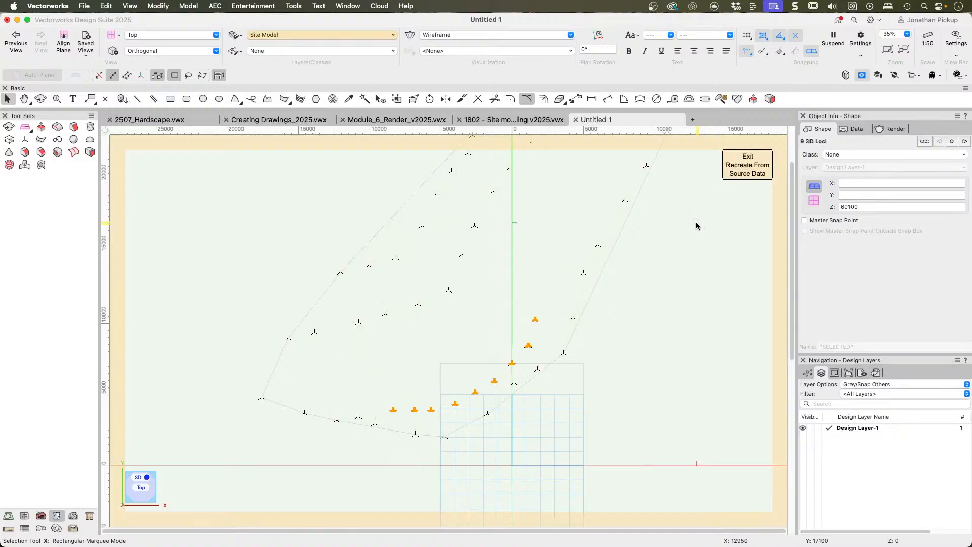
click(738, 172)
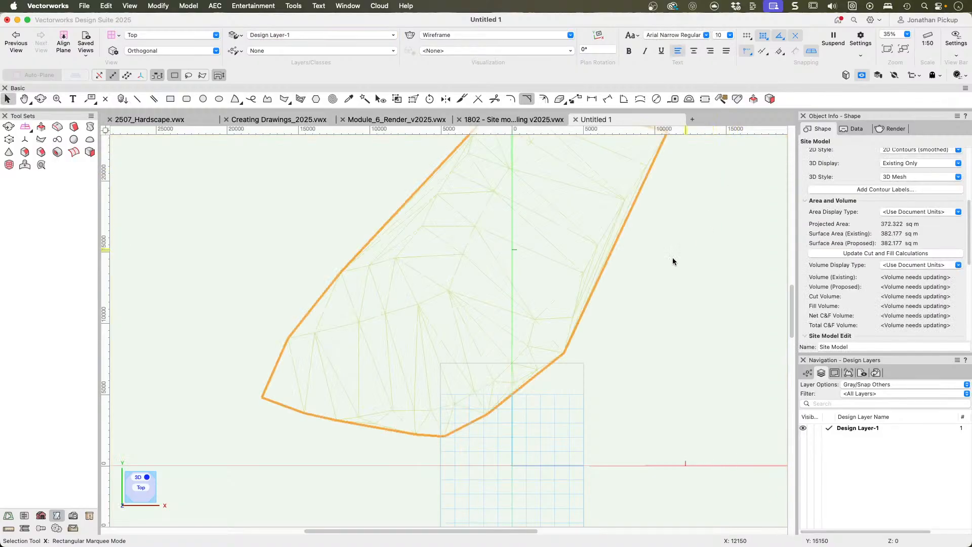
Step: Examine the recreated site model's contours in Top/Plan and its mesh from several sides in a 3D perspective view
key(F5)
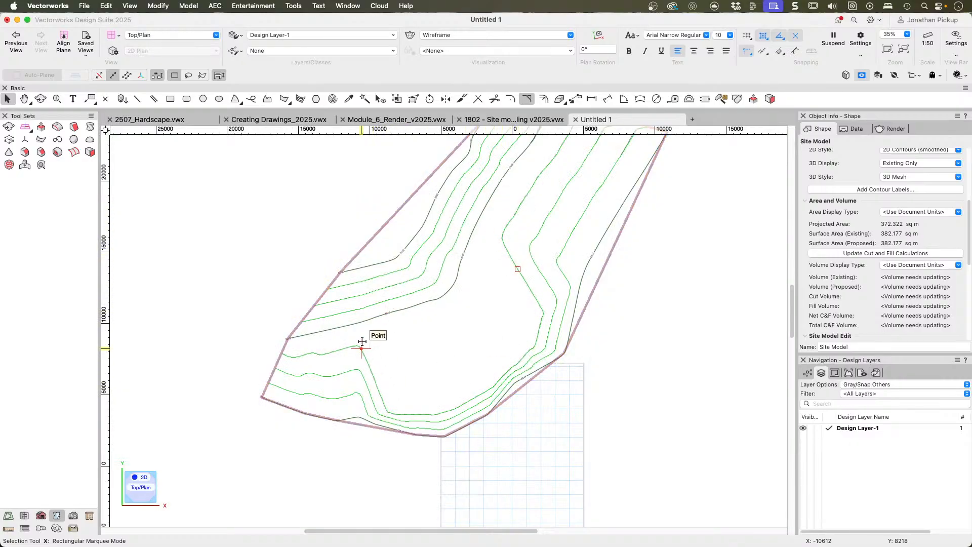
mouse_move(311, 362)
middle_down()
mouse_move(321, 363)
mouse_move(297, 386)
mouse_move(304, 360)
mouse_move(290, 282)
mouse_move(250, 288)
mouse_move(234, 304)
mouse_move(366, 287)
mouse_move(472, 312)
mouse_move(458, 302)
mouse_move(601, 278)
mouse_move(744, 230)
mouse_move(775, 243)
middle_up()
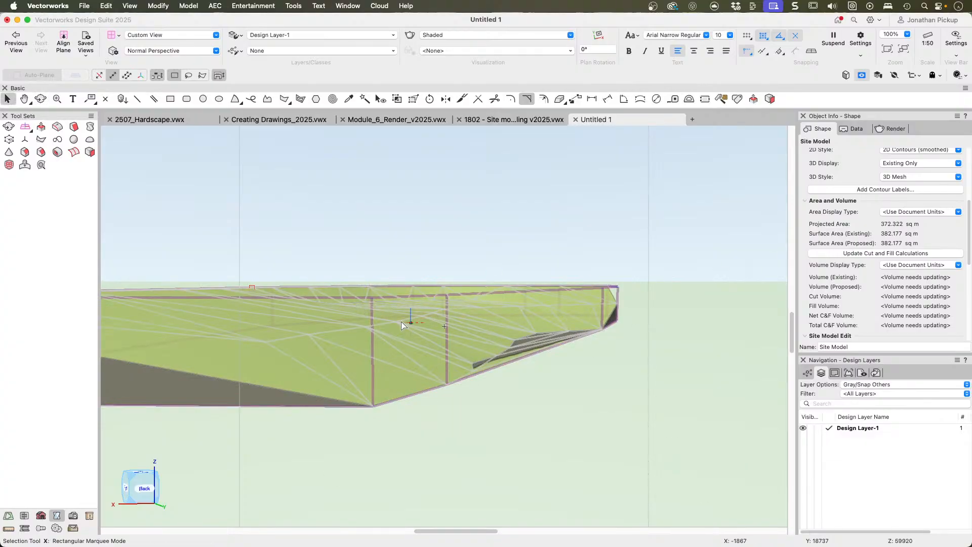
mouse_move(403, 319)
shift+middle_down()
mouse_move(397, 360)
mouse_move(431, 303)
mouse_move(375, 341)
mouse_move(286, 358)
mouse_move(102, 360)
mouse_move(15, 327)
shift+middle_up()
shift+middle_drag(495, 329, 402, 315)
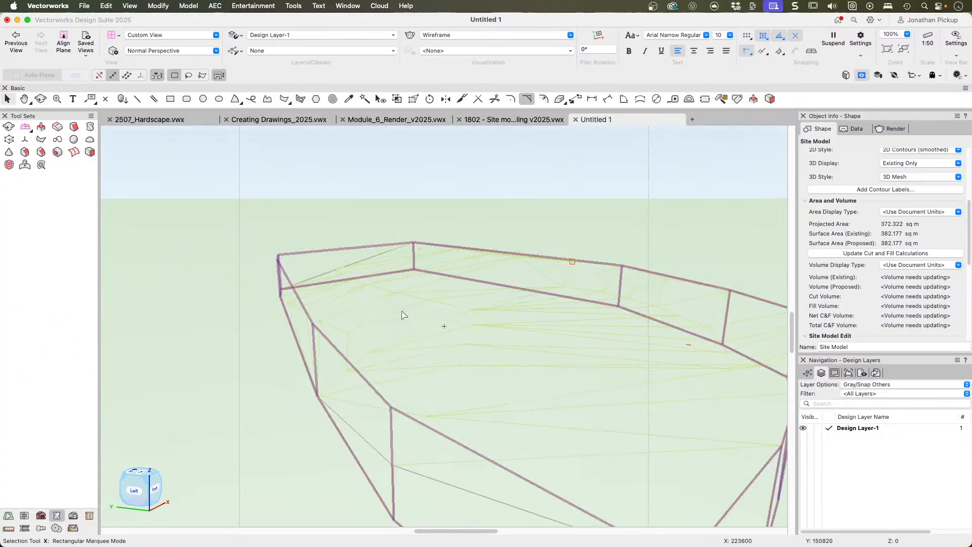
Step: Return to the Top/Plan view and delete the site model from the design layer
key(super+5)
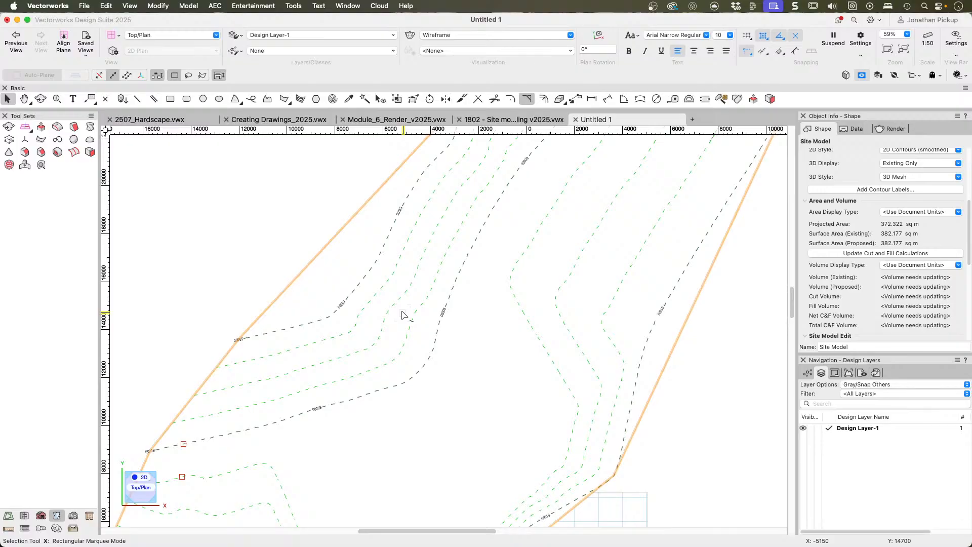
scroll(402, 315, down, 5)
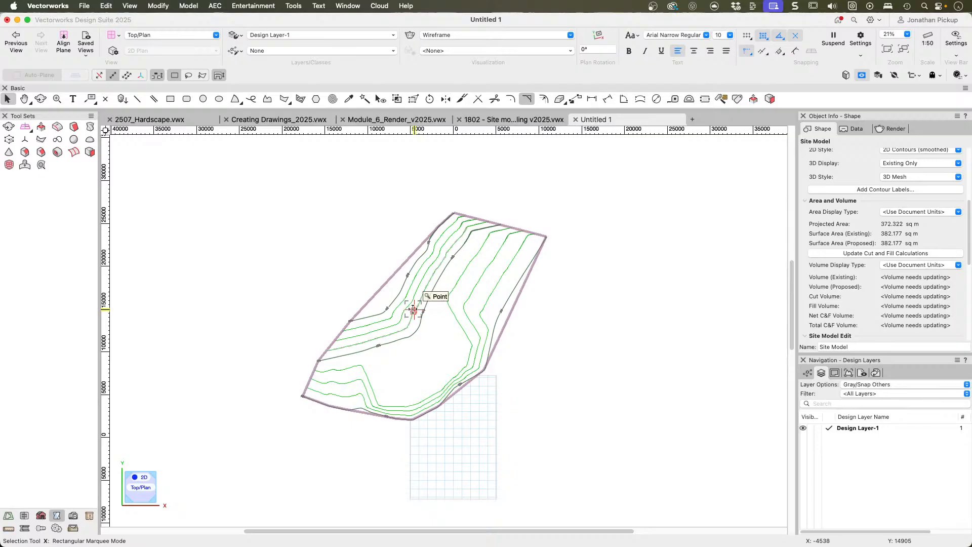
key(Delete)
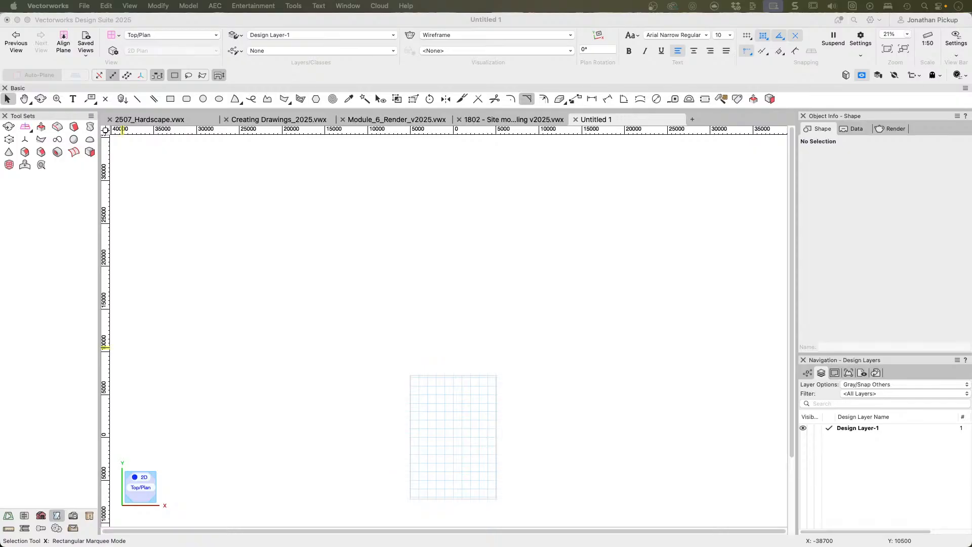
Step: Open the older-version drawing as 2D DXF v2025.vwx and inspect two of its contour polygons on the Site Plan-2 layer
drag(356, 328, 450, 435)
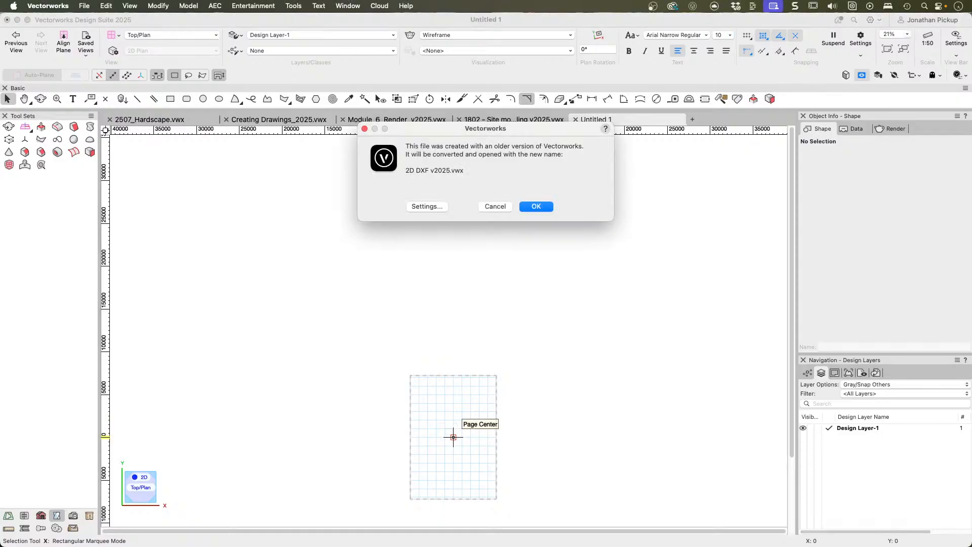
click(525, 210)
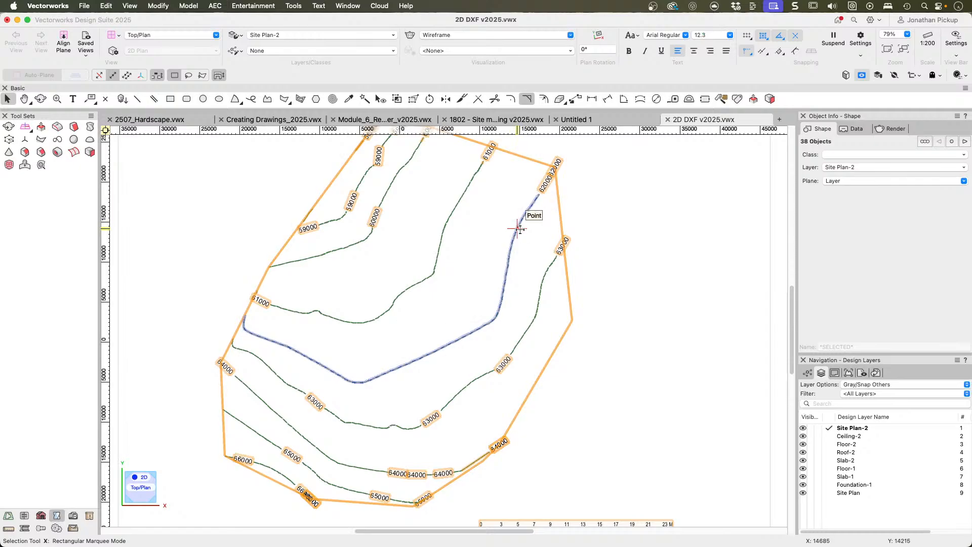
scroll(542, 309, down, 3)
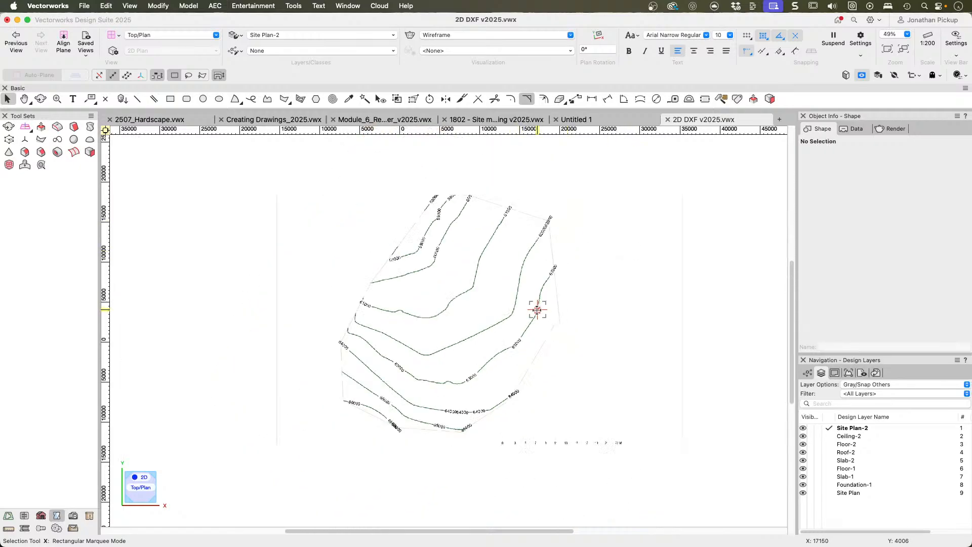
click(537, 310)
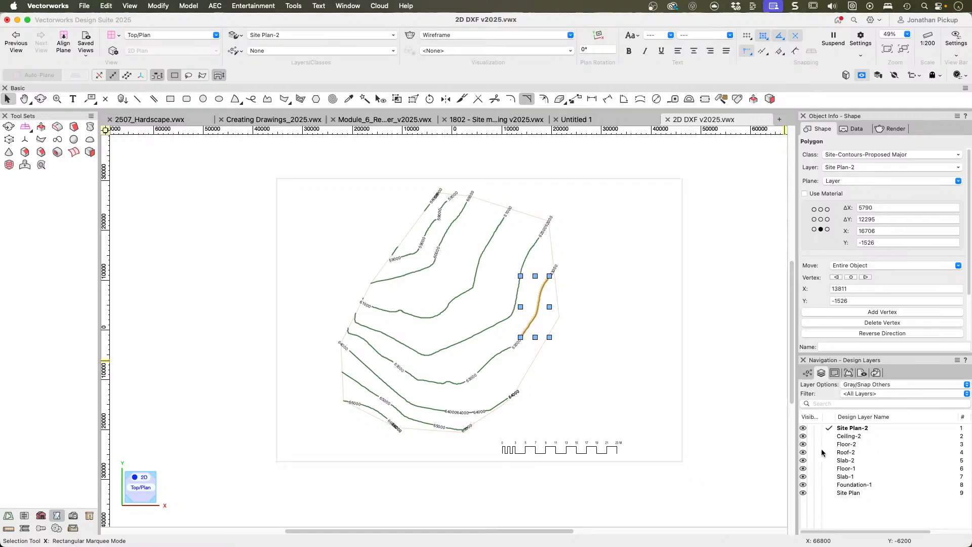
click(489, 328)
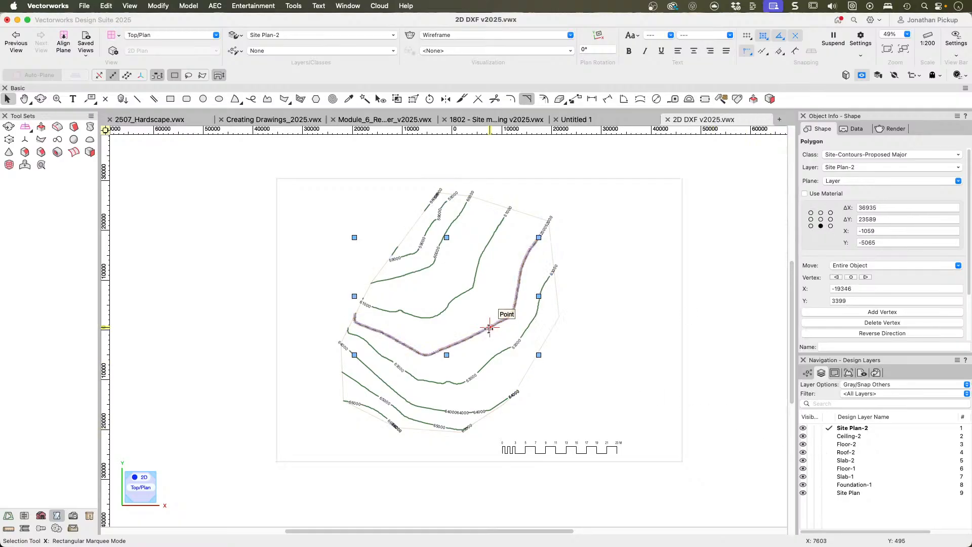
Step: Check the contents of the Ceiling-2, Site Plan, Foundation-1 and Slab-1 design layers by making each one active
click(825, 436)
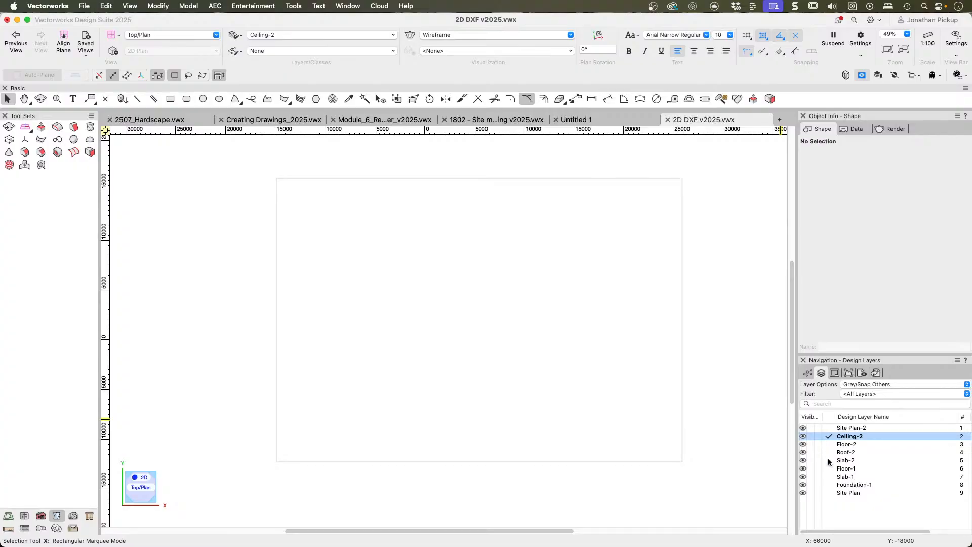
click(827, 493)
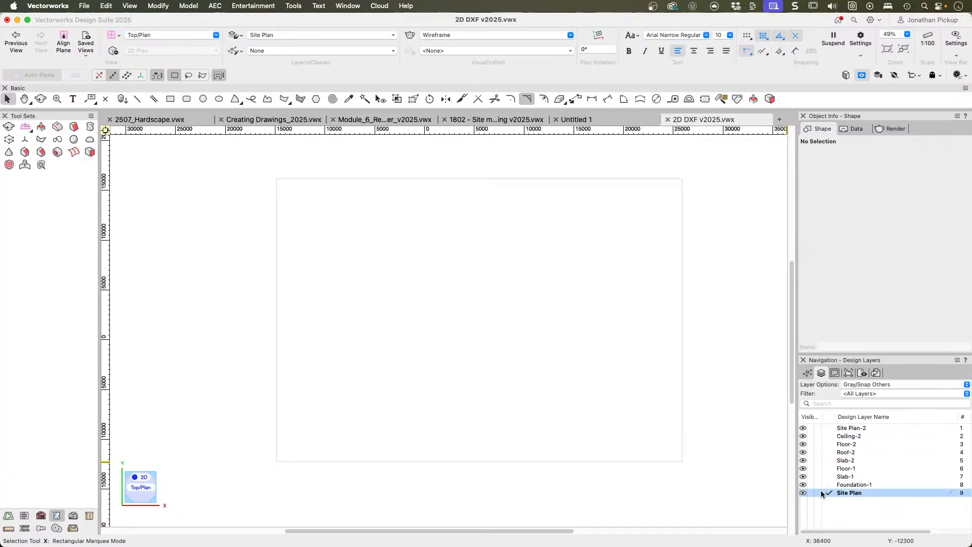
click(827, 485)
click(827, 476)
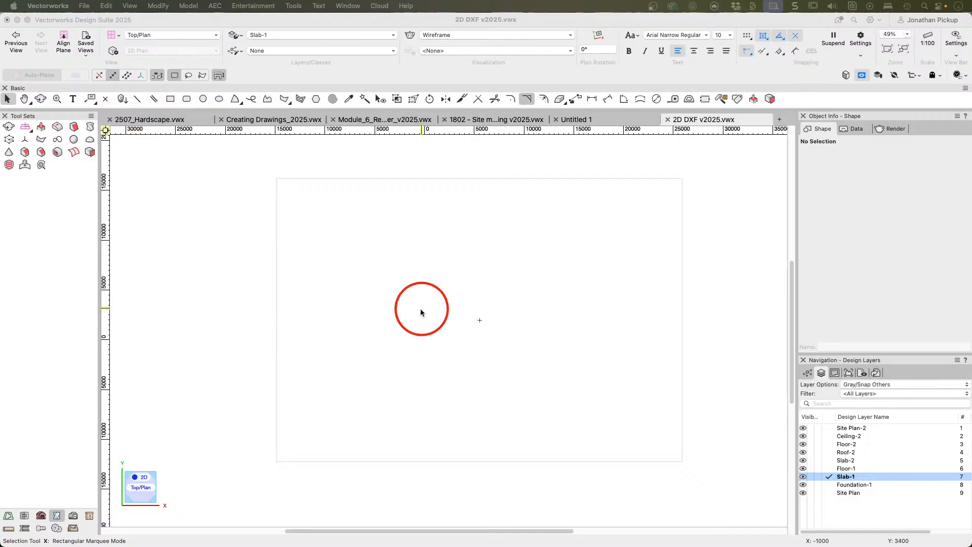
Step: Close 2D DXF v2025.vwx without saving its changes
click(667, 122)
click(667, 120)
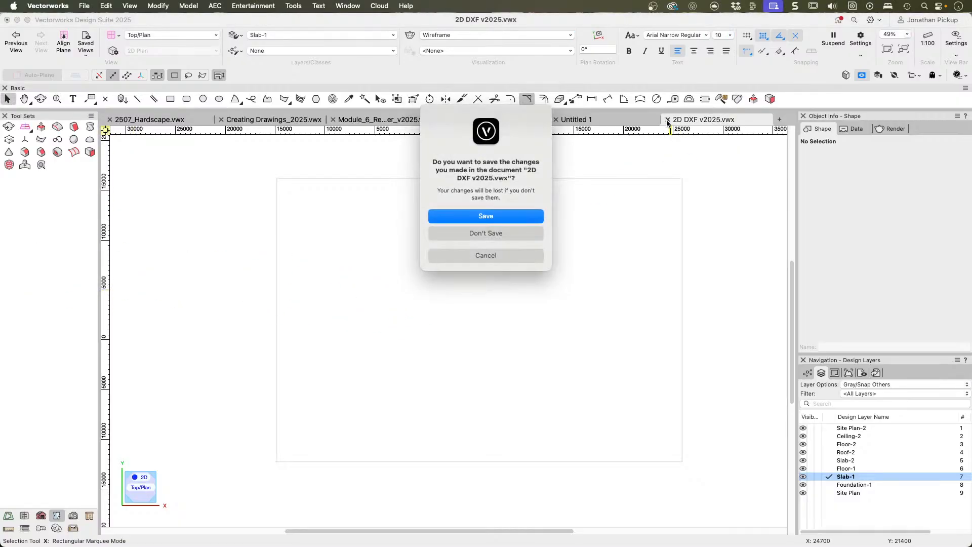
click(460, 231)
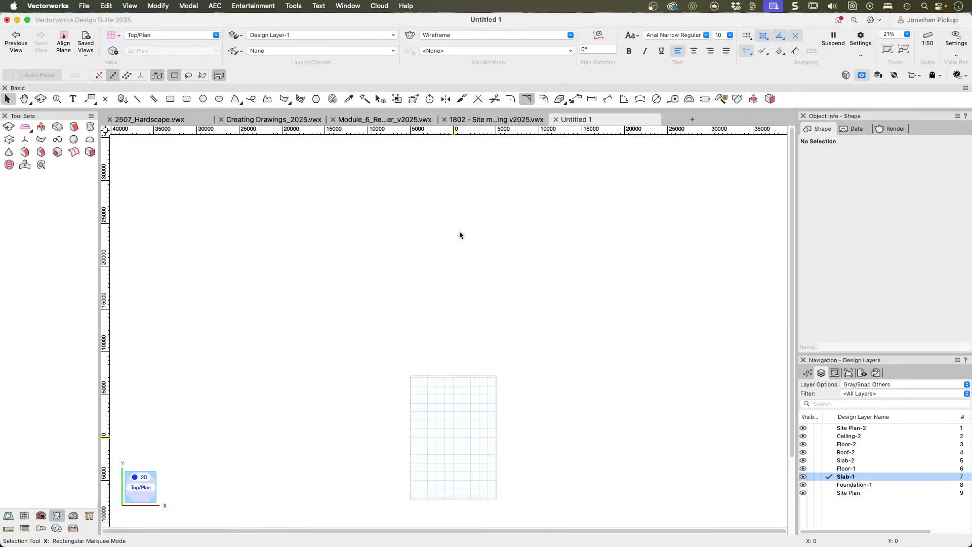
Step: Import Site Plan.dwg into Untitled 1 using meters as the specified units, with the document units changed to match
middle_drag(426, 347, 407, 224)
key(x)
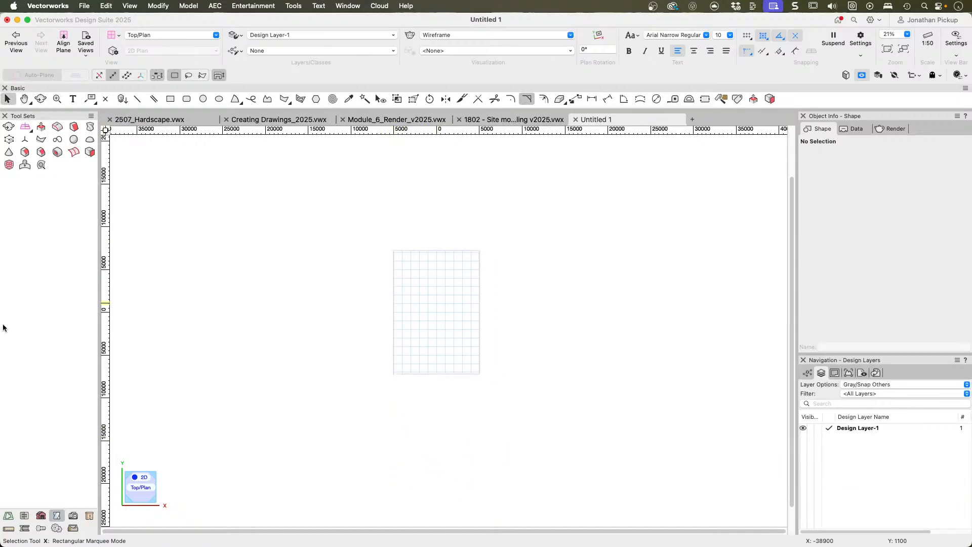
drag(3, 309, 436, 317)
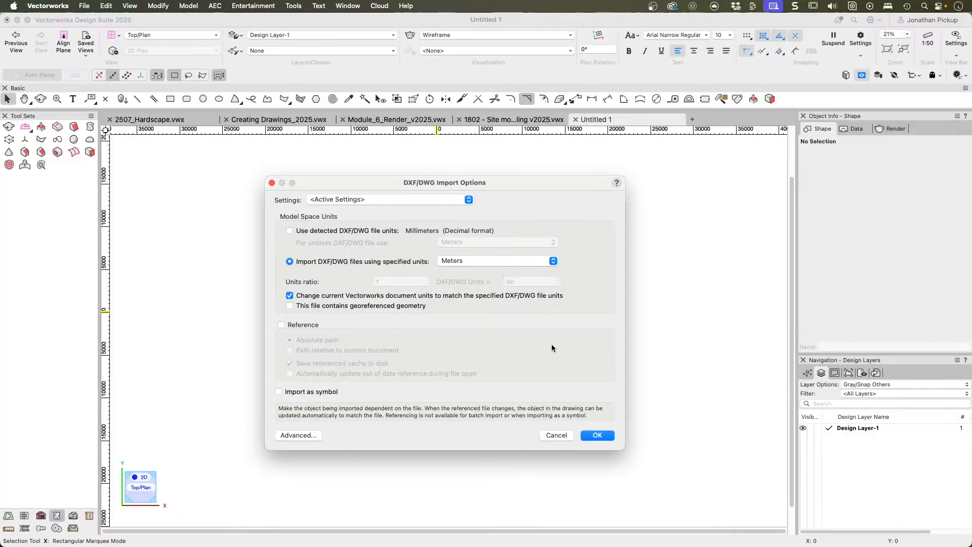
click(596, 435)
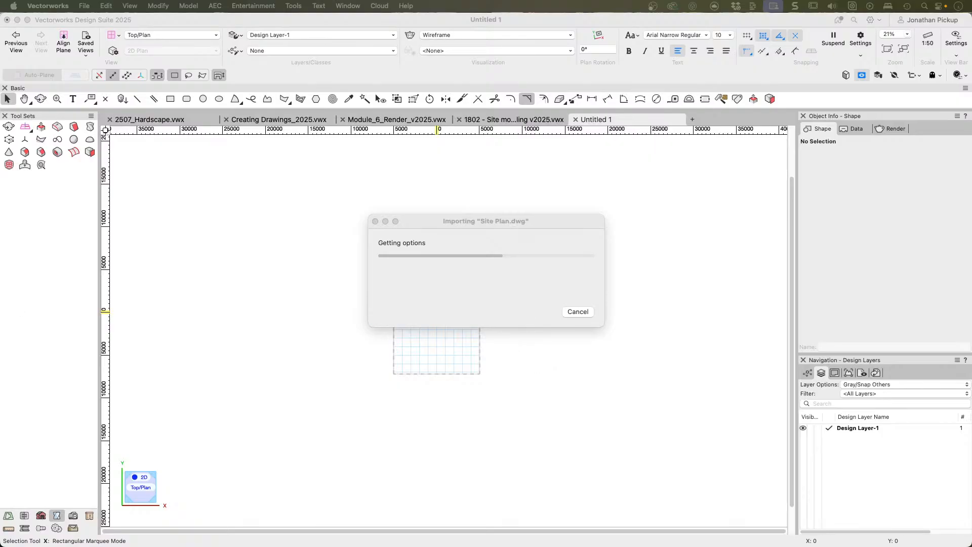
click(498, 316)
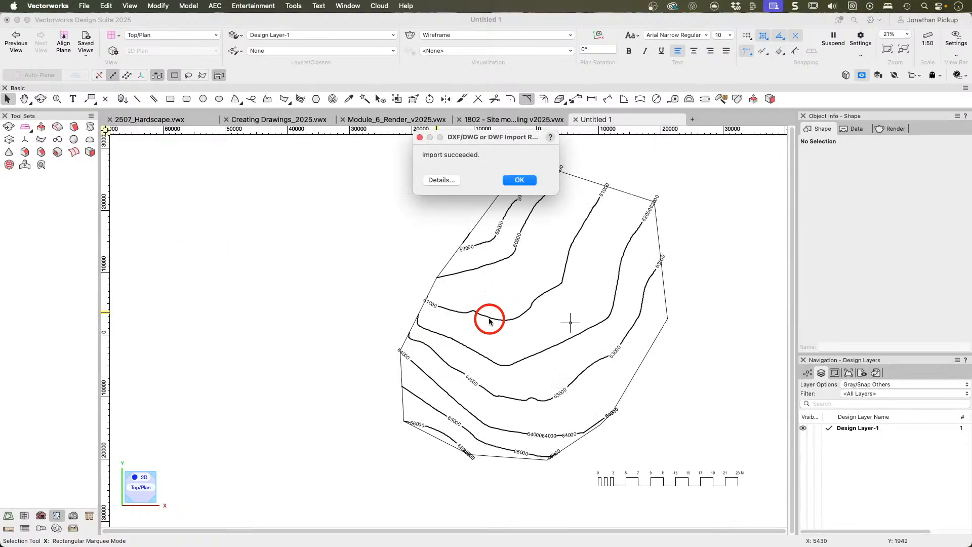
click(519, 180)
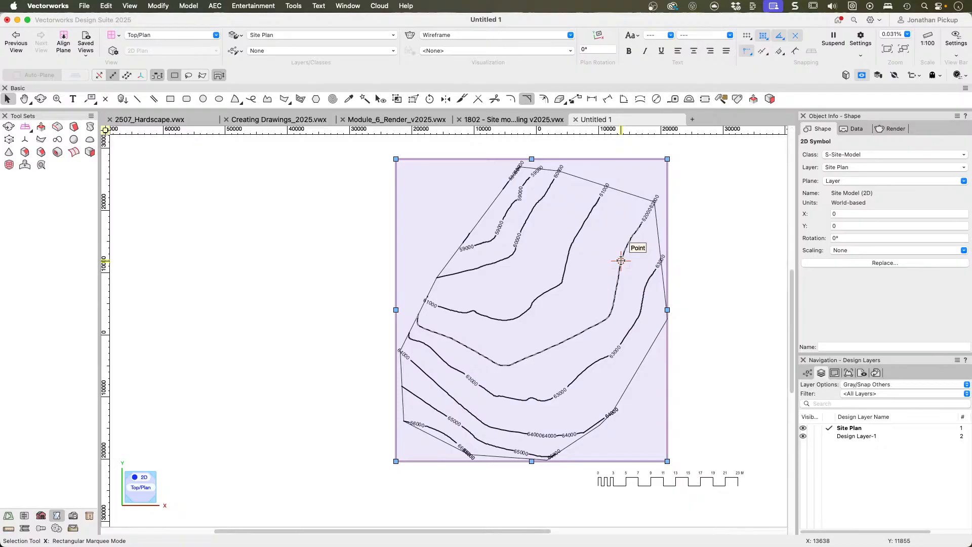
Step: Inspect the imported scale bar symbol below the contours and clear the selection
key(h)
drag(621, 260, 546, 242)
key(x)
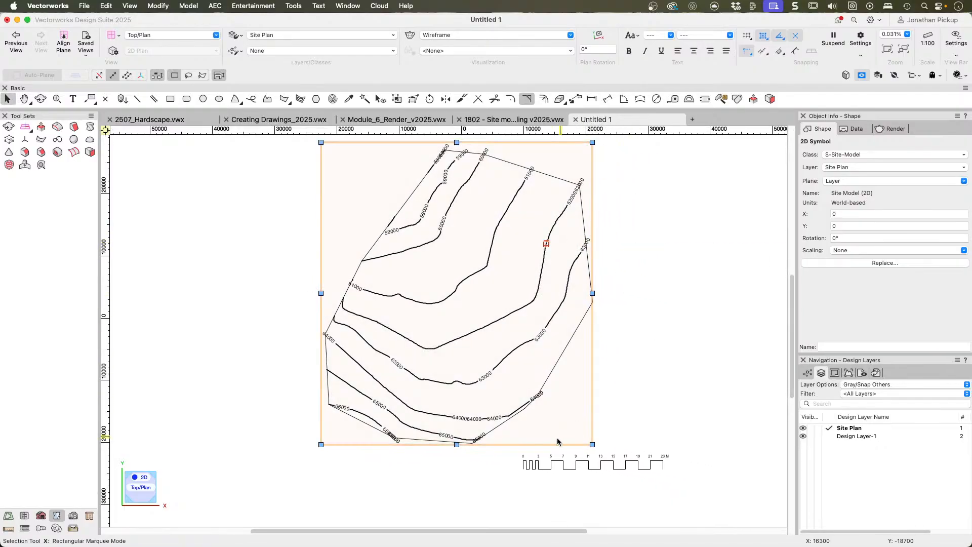
click(547, 462)
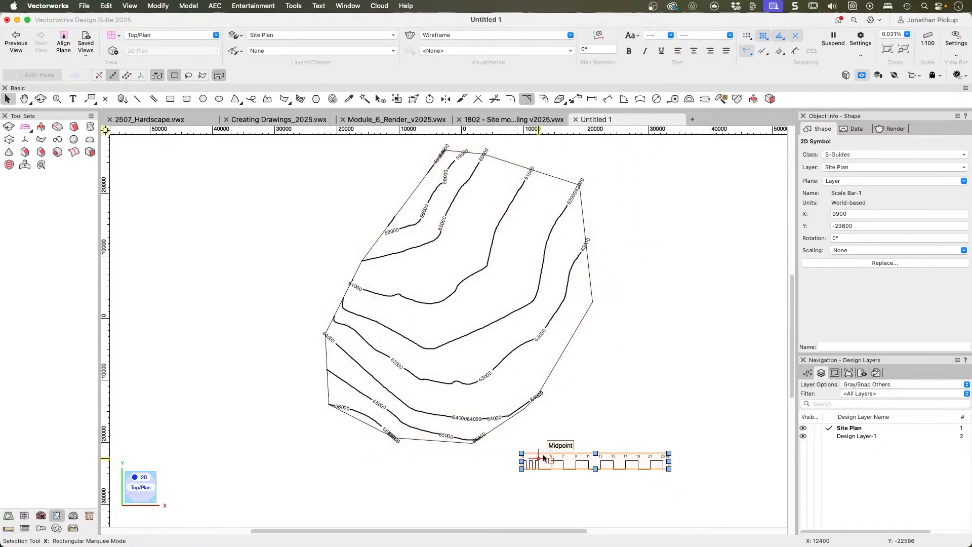
click(633, 310)
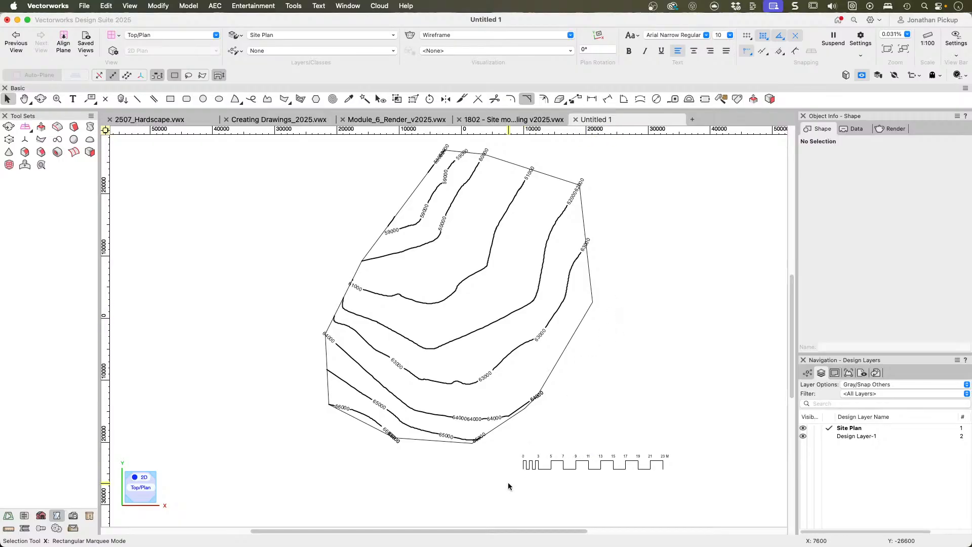
Step: Select the scale bar symbol together with the site model symbol on the Site Plan layer
click(526, 465)
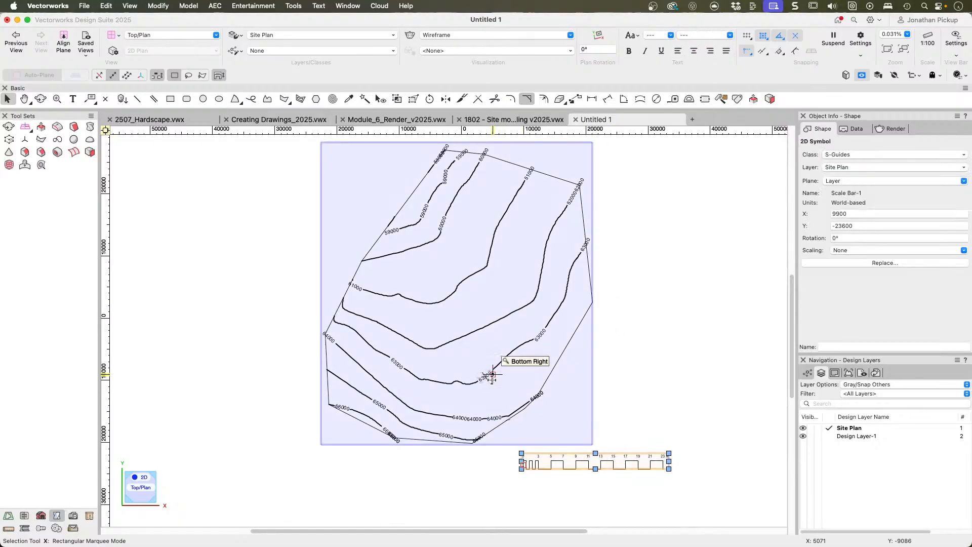
shift+click(499, 399)
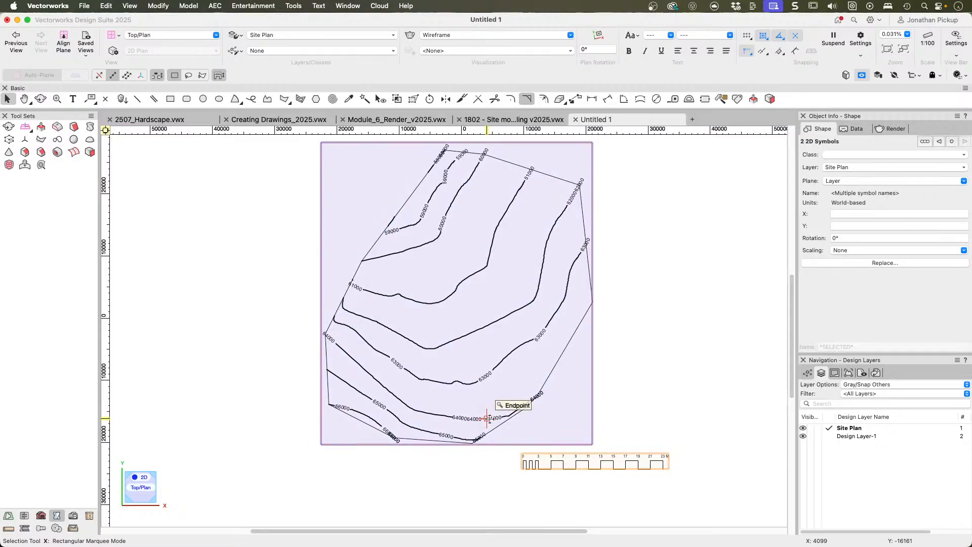
scroll(633, 434, up, 3)
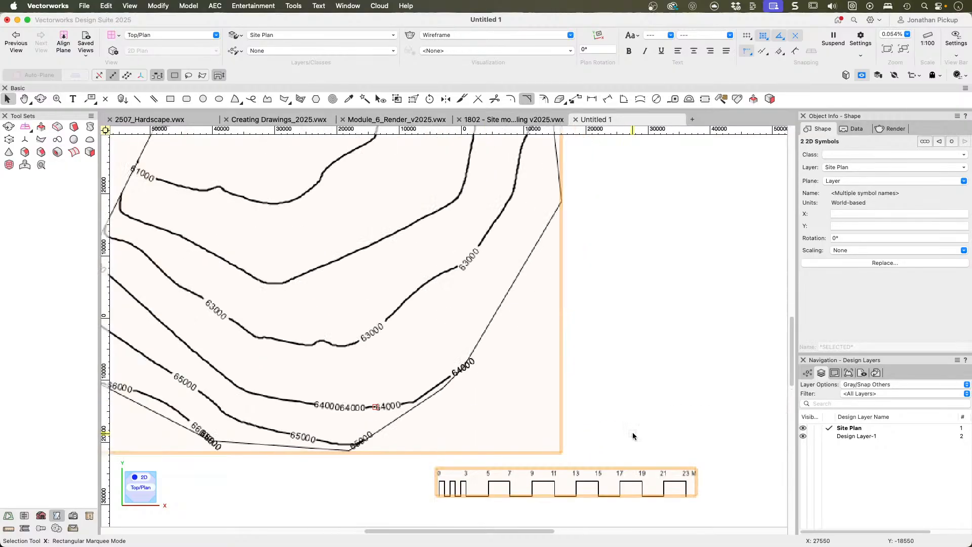
Step: Measure along the scale bar from its 0 end towards the 23 m end with the Tape Measure tool
middle_drag(633, 434, 652, 322)
scroll(652, 323, up, 3)
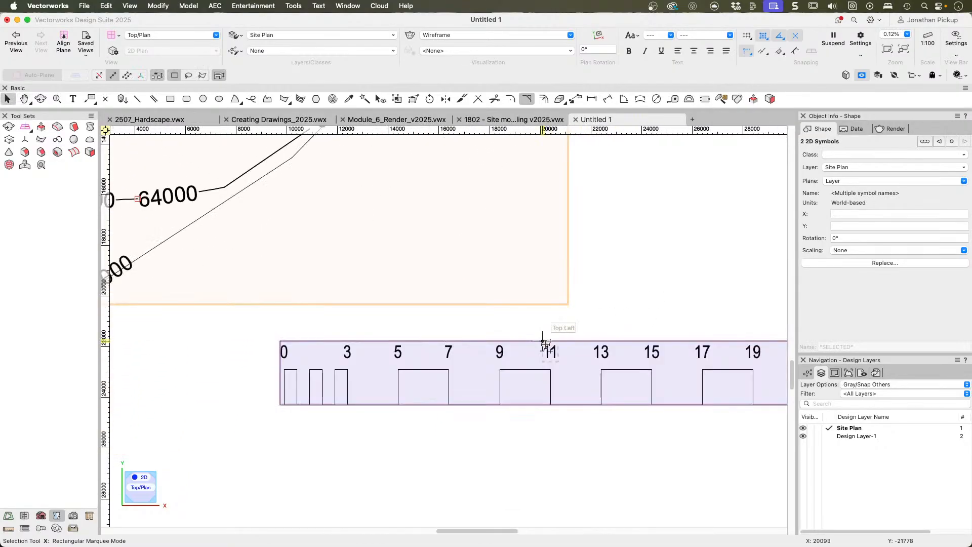
middle_drag(581, 323, 533, 325)
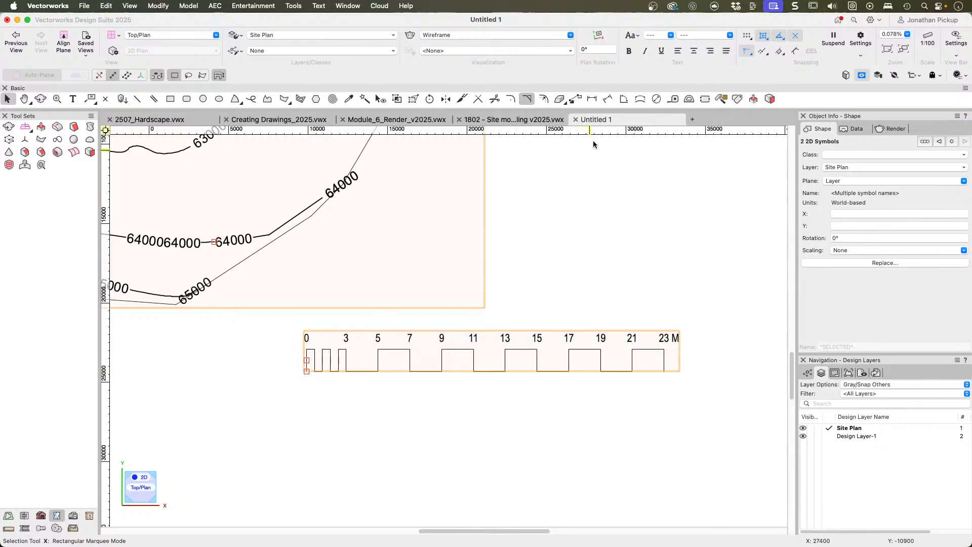
click(675, 99)
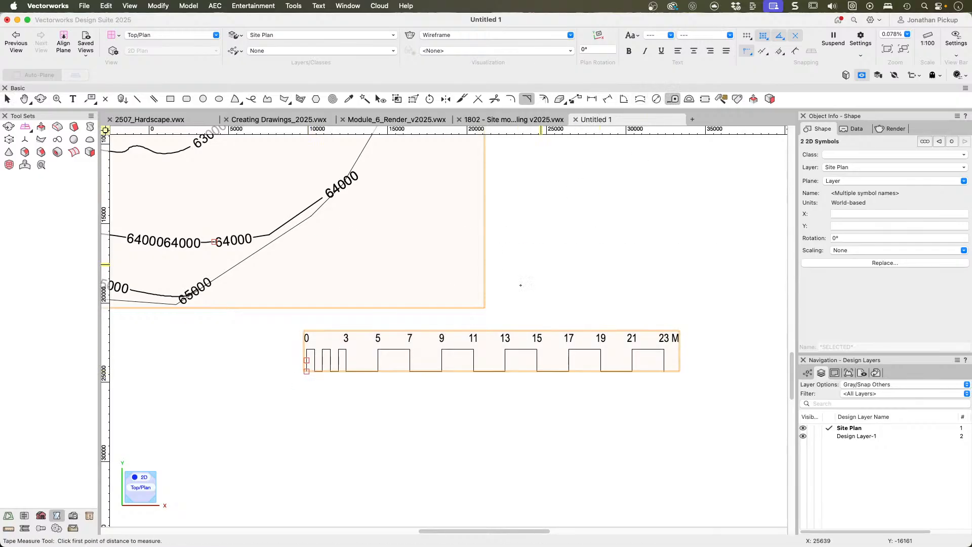
click(305, 371)
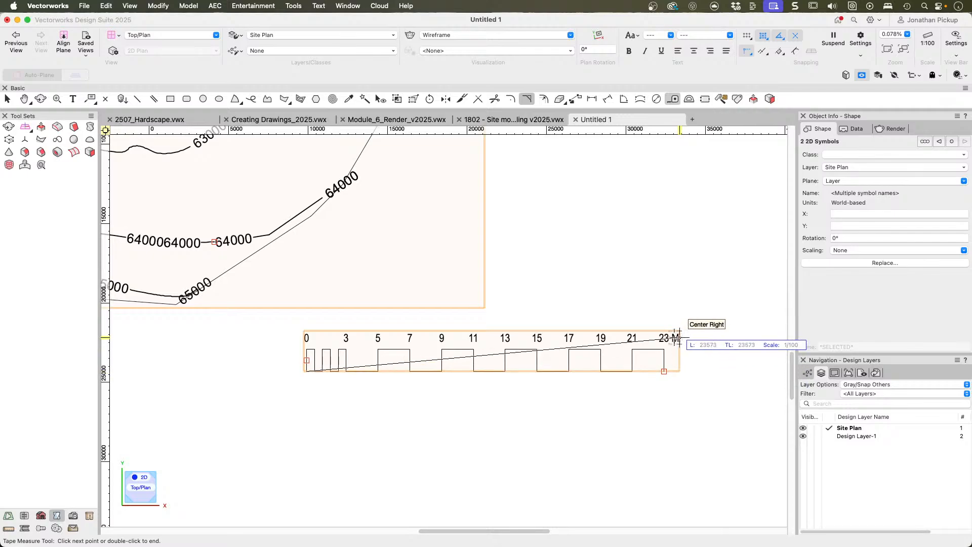
key(Escape)
key(Escape)
key(x)
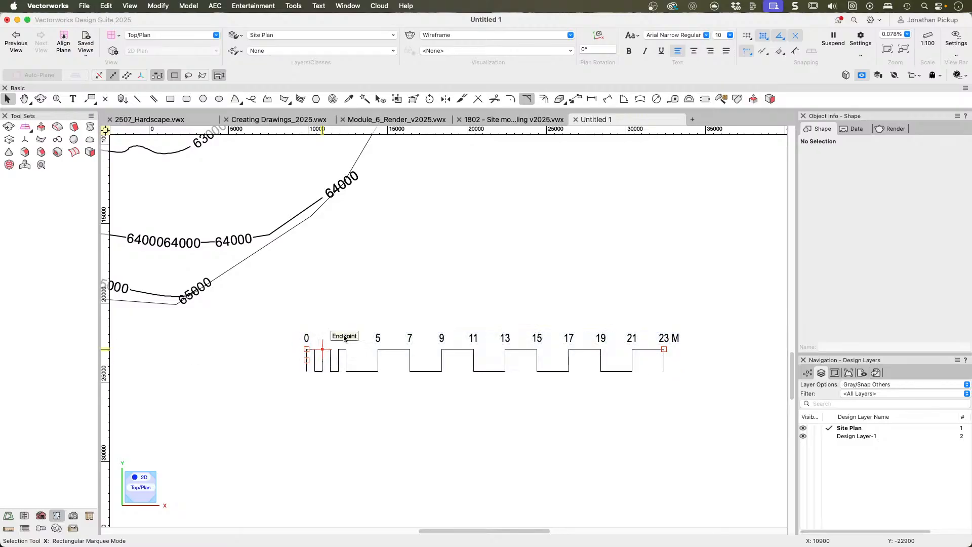
Step: Measure intervals along the upper edge of the scale bar, starting from its 0 mark and passing its 3 m mark
click(673, 99)
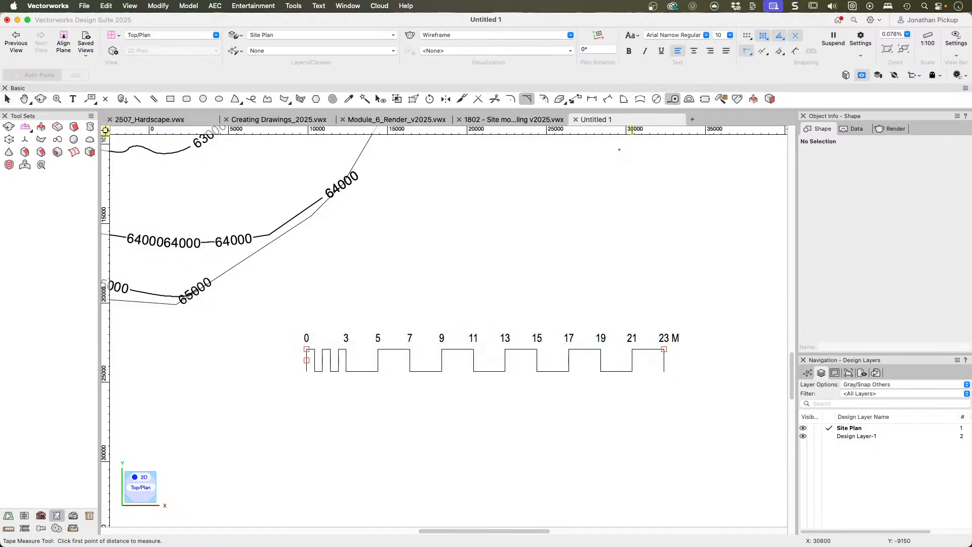
click(306, 349)
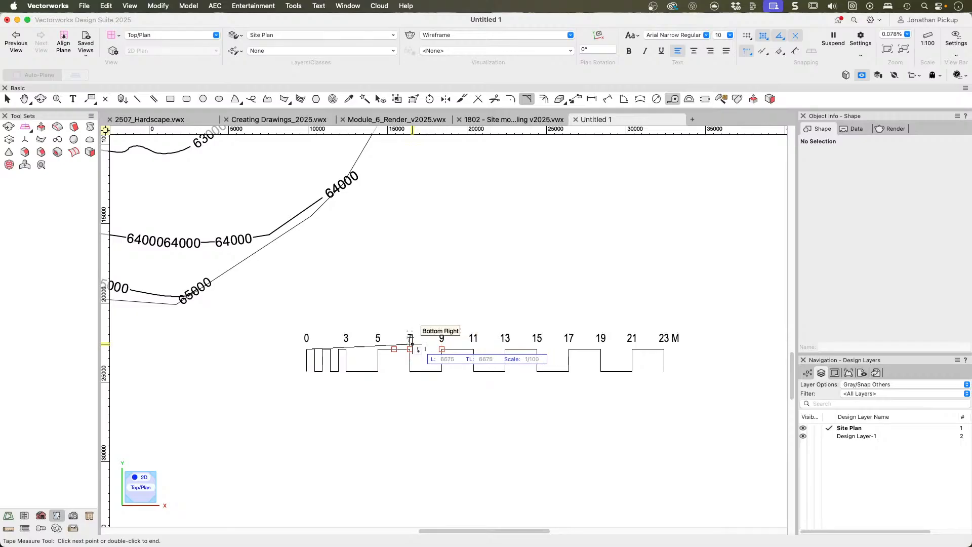
key(Escape)
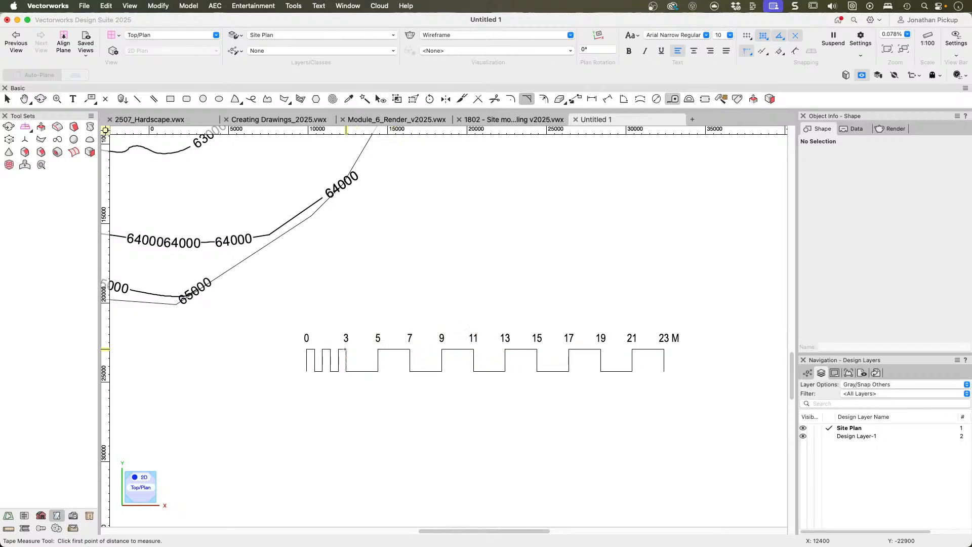
click(346, 349)
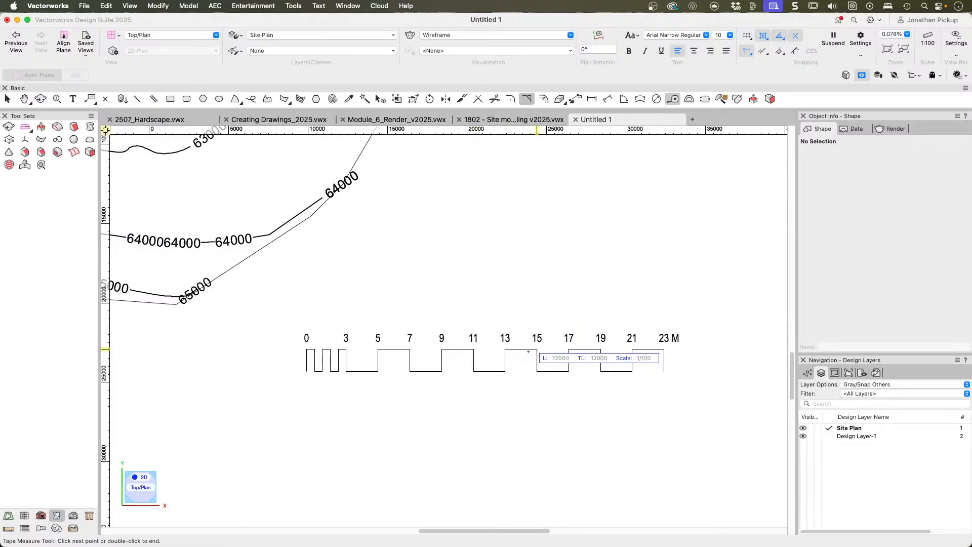
Step: Select the 2D site model symbol, inspect it in a Right Isometric view, and return to Top/Plan
scroll(504, 349, down, 1)
scroll(505, 349, down, 3)
key(x)
middle_drag(384, 326, 446, 427)
click(410, 350)
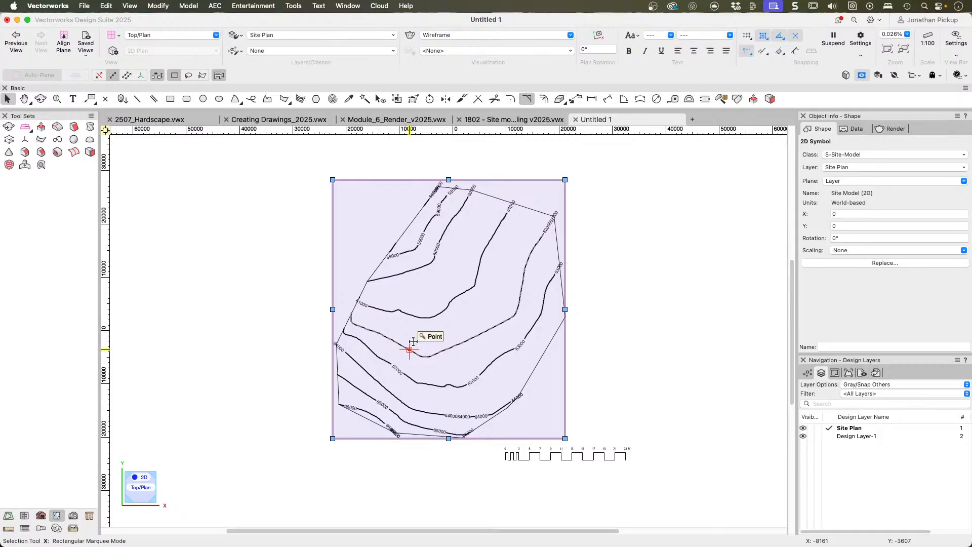
key(KP_3)
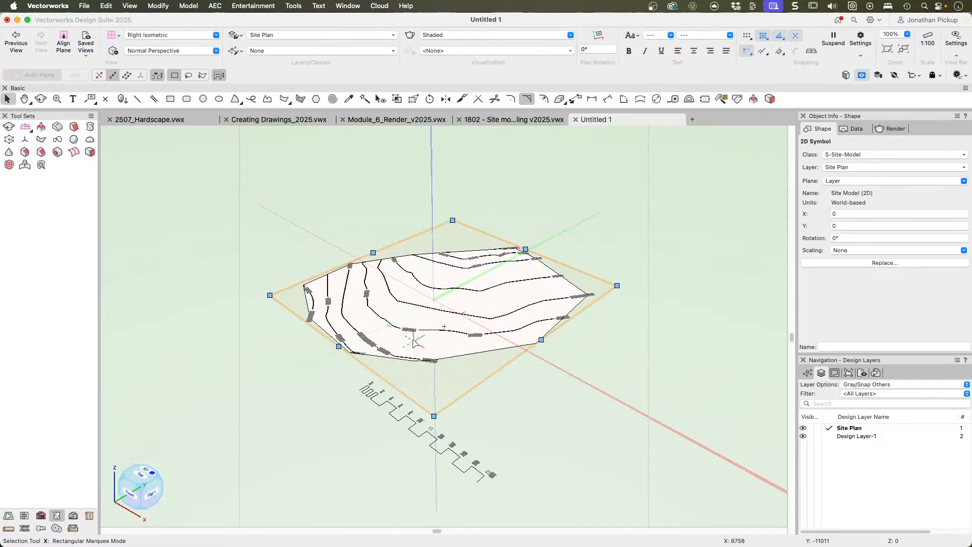
key(KP_5)
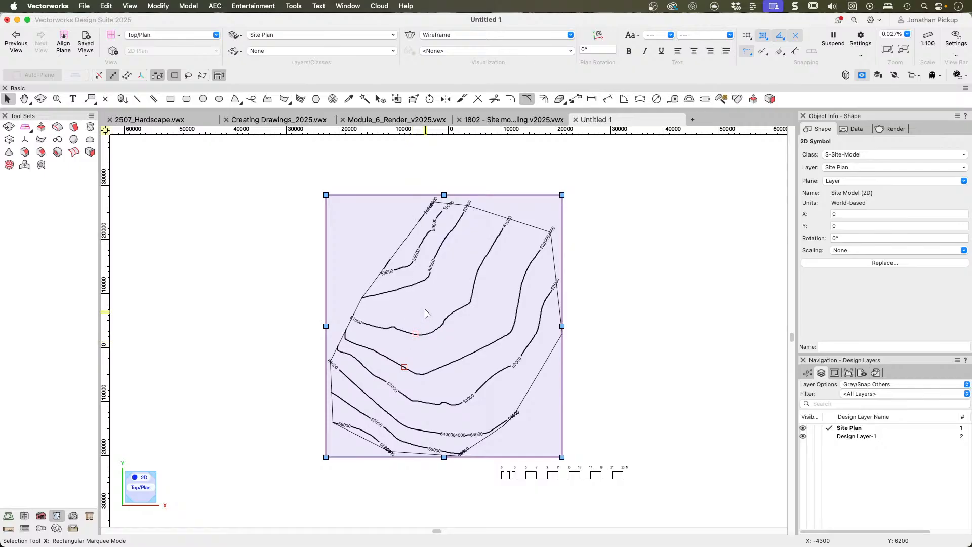
right_click(426, 294)
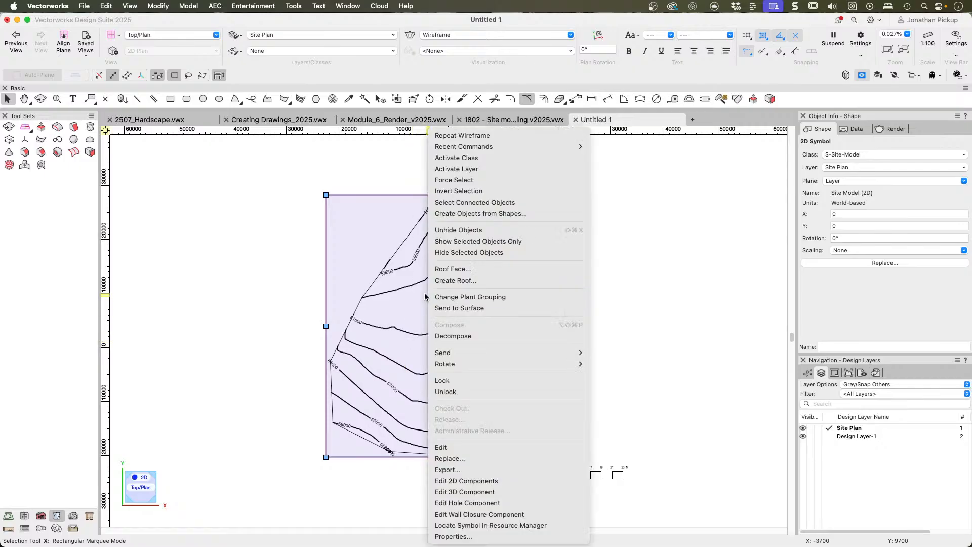
click(396, 158)
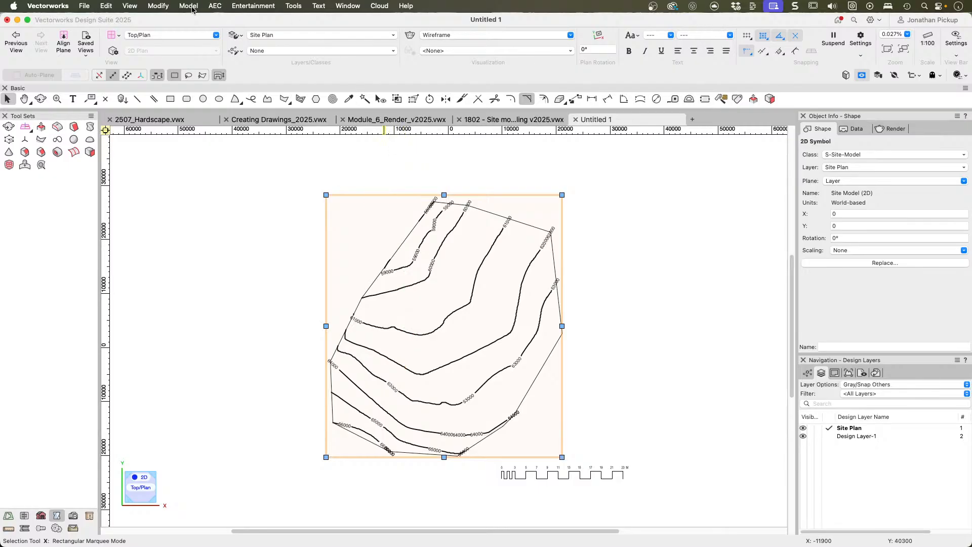
click(214, 6)
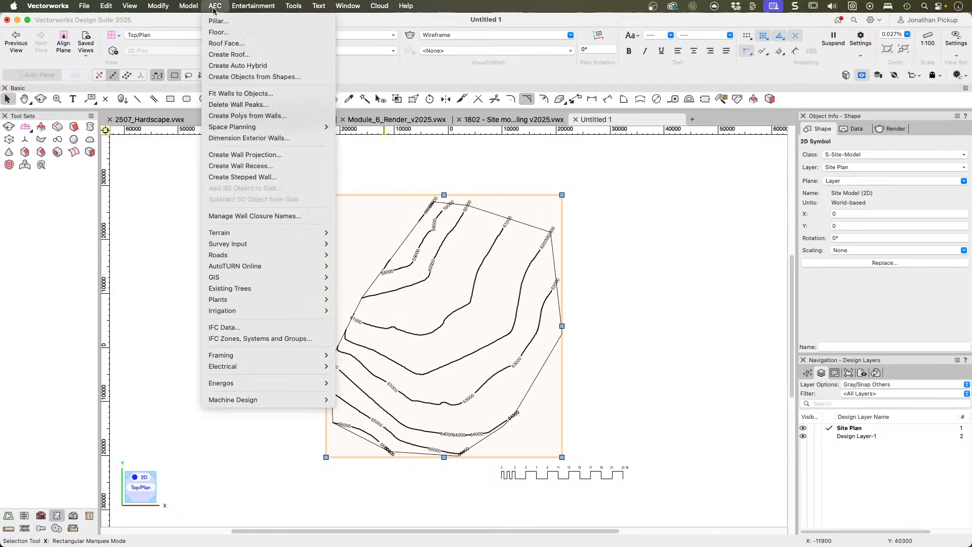
click(214, 7)
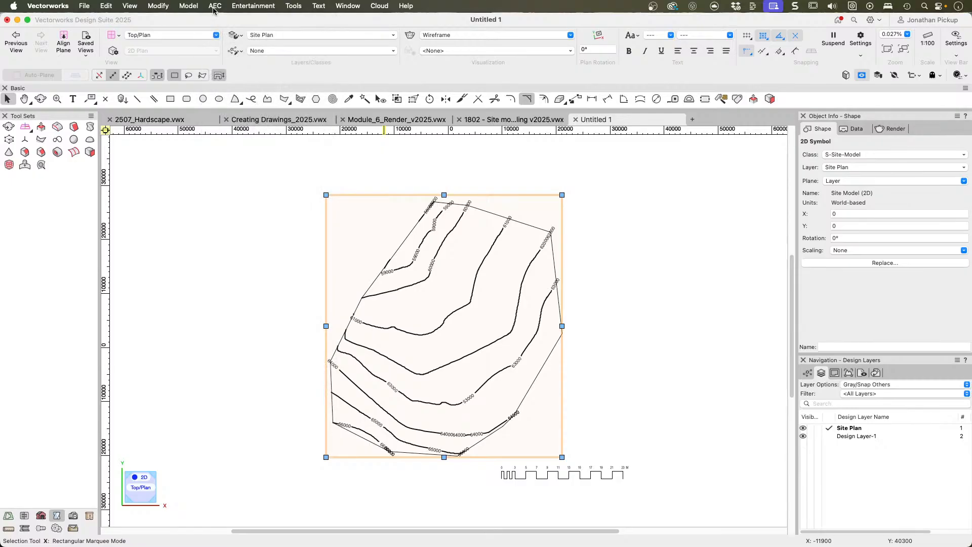
Step: Convert the site model symbol to a group without converting its sub-objects to groups
click(158, 5)
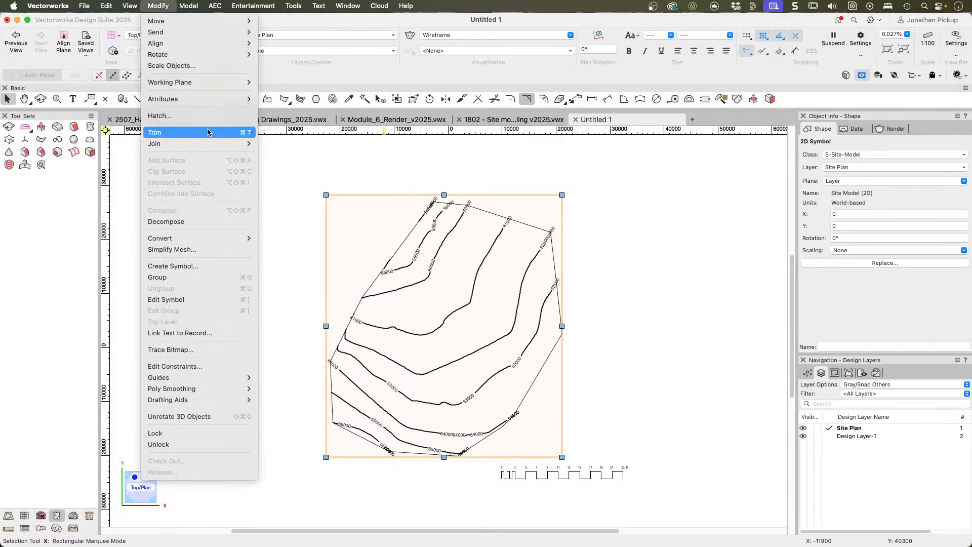
mouse_move(189, 239)
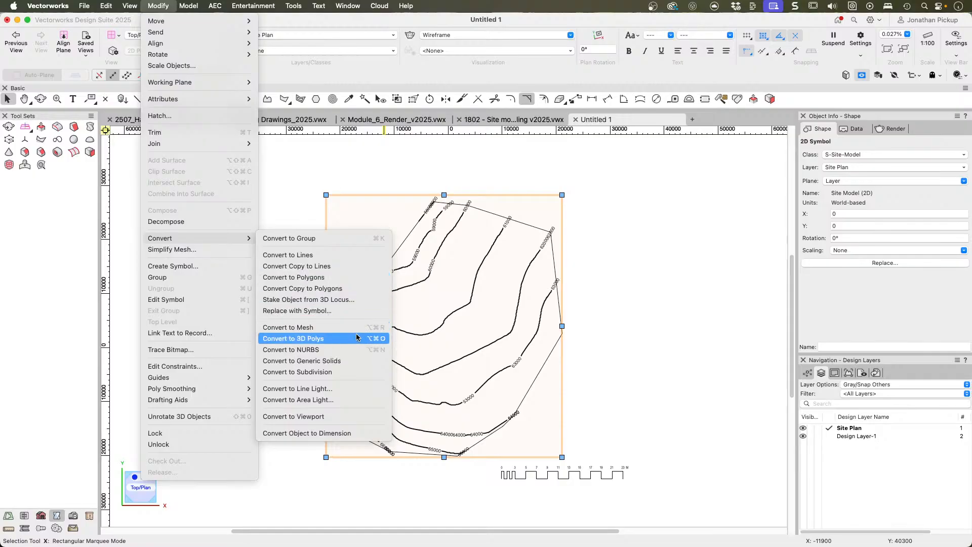
click(344, 238)
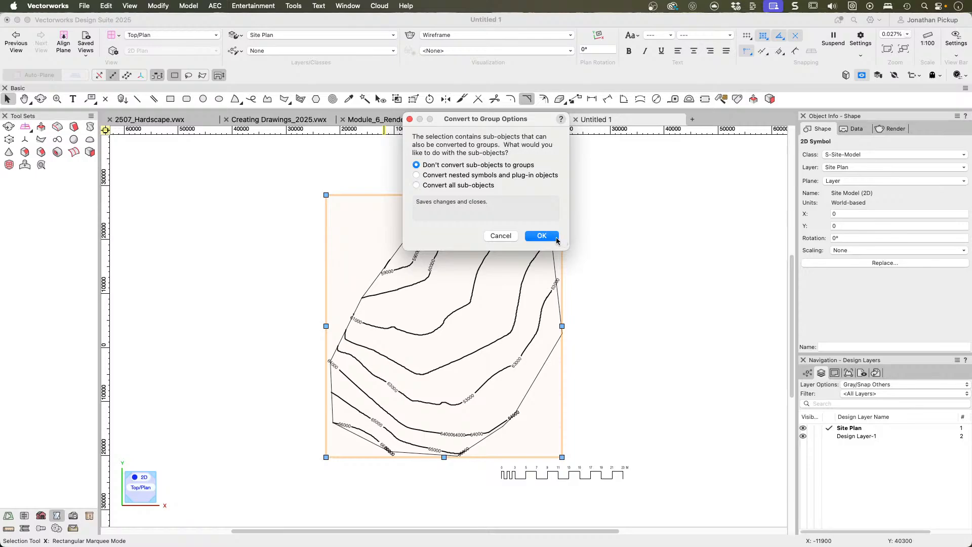
click(556, 240)
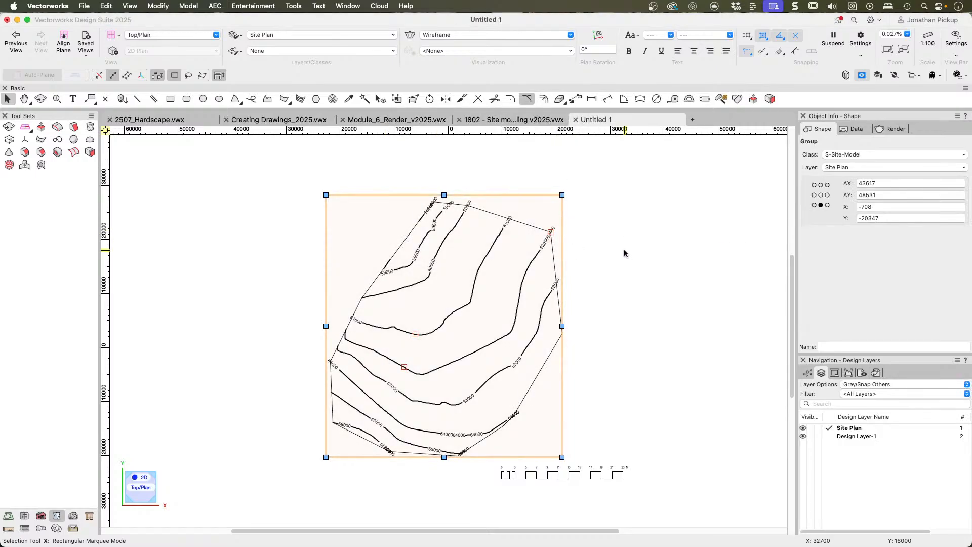
Step: Ungroup the converted site model and clear the selection
click(152, 5)
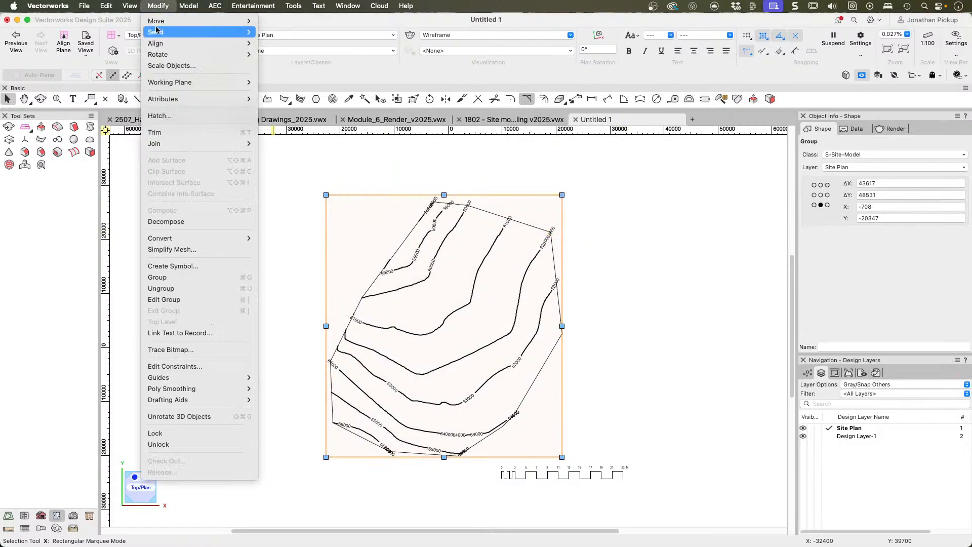
click(177, 290)
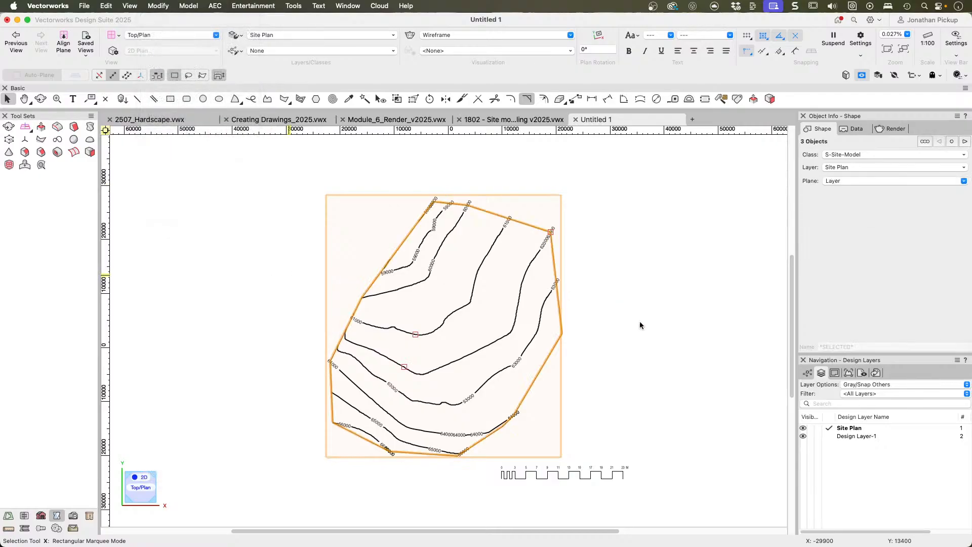
click(639, 320)
Step: Select the nested contour symbol and review the conversion commands available for it
click(519, 299)
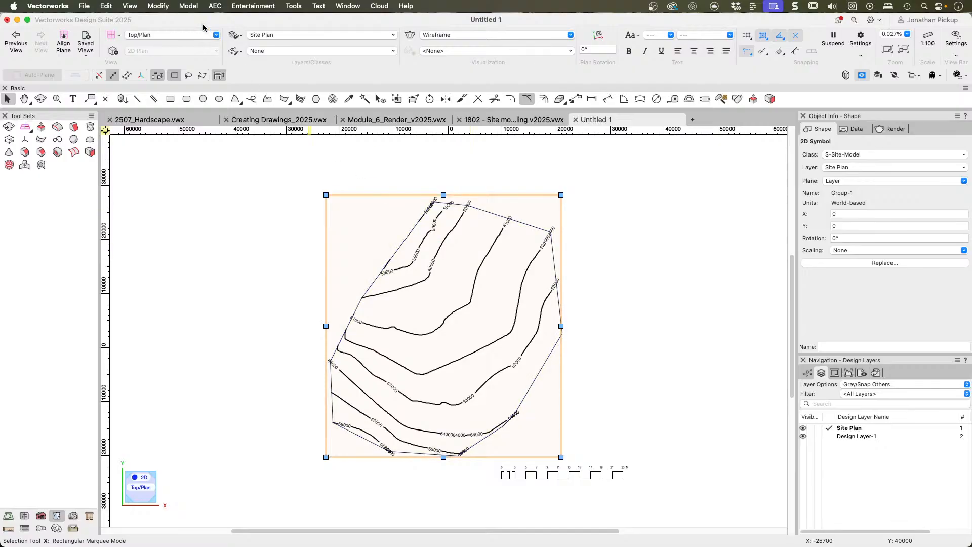
click(158, 5)
mouse_move(172, 239)
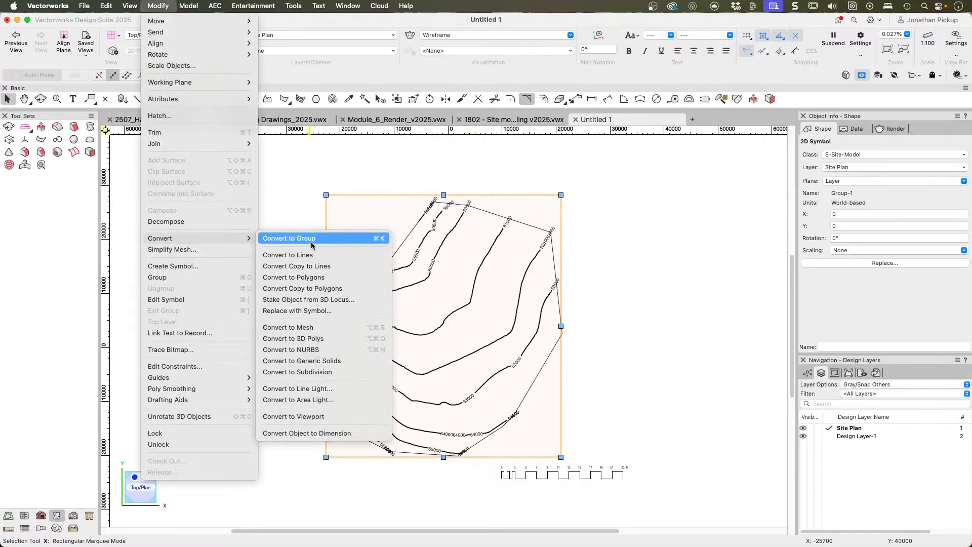
click(302, 168)
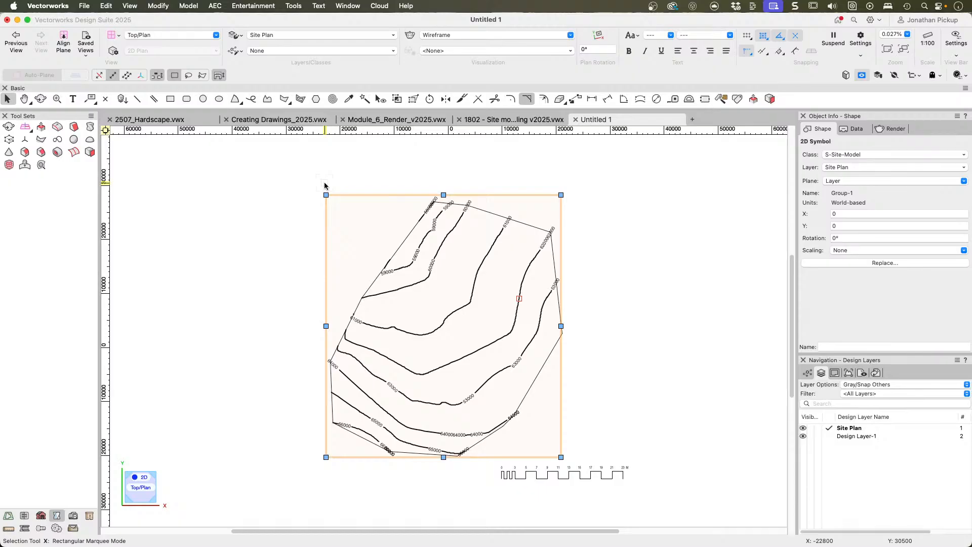
Step: Examine the site contours up close and the scale bar beside them
key(u)
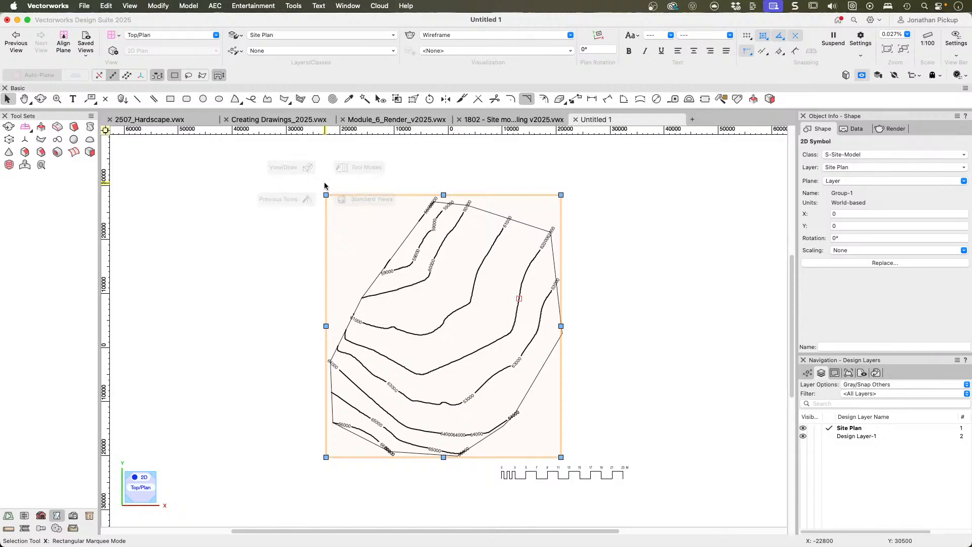
key(c)
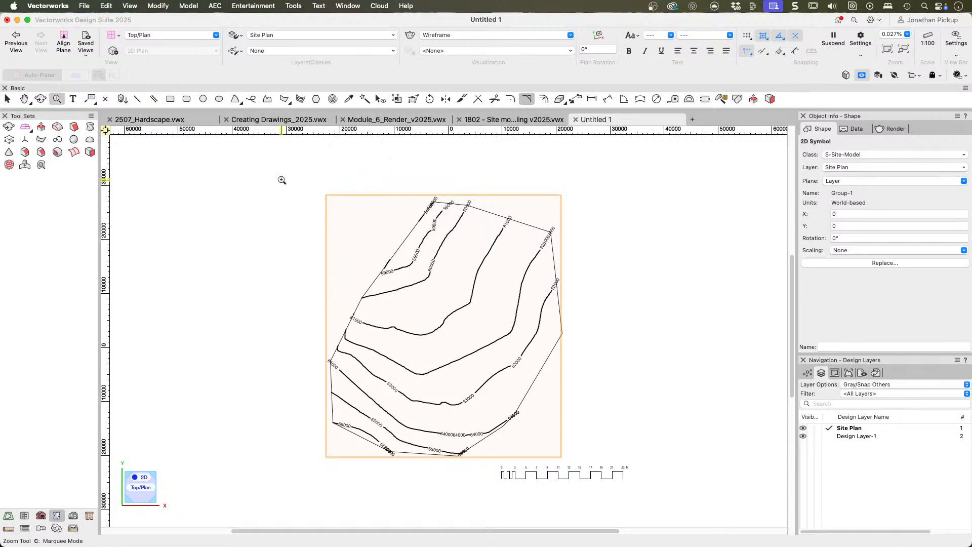
drag(280, 178, 474, 425)
key(x)
scroll(475, 420, down, 2)
middle_drag(474, 420, 357, 302)
key(x)
scroll(431, 407, up, 1)
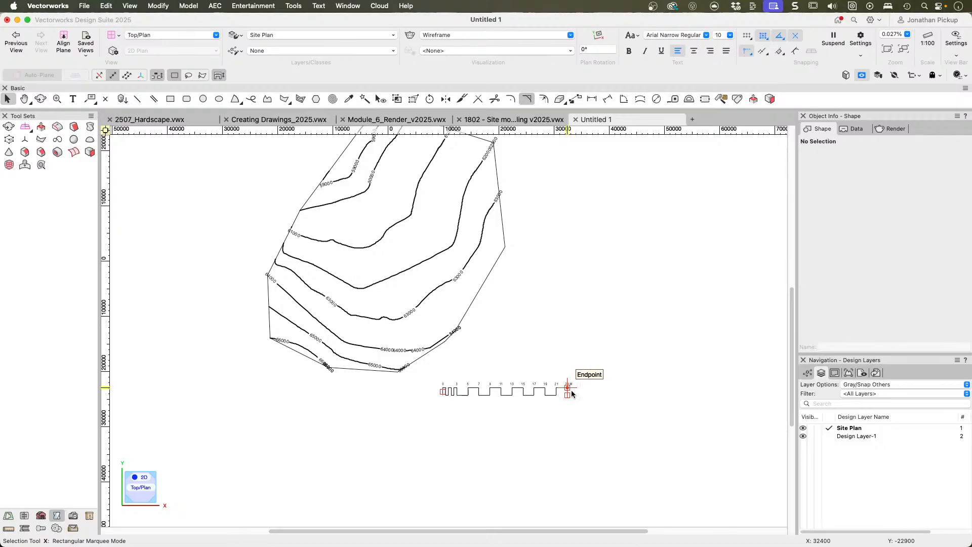
key(grave)
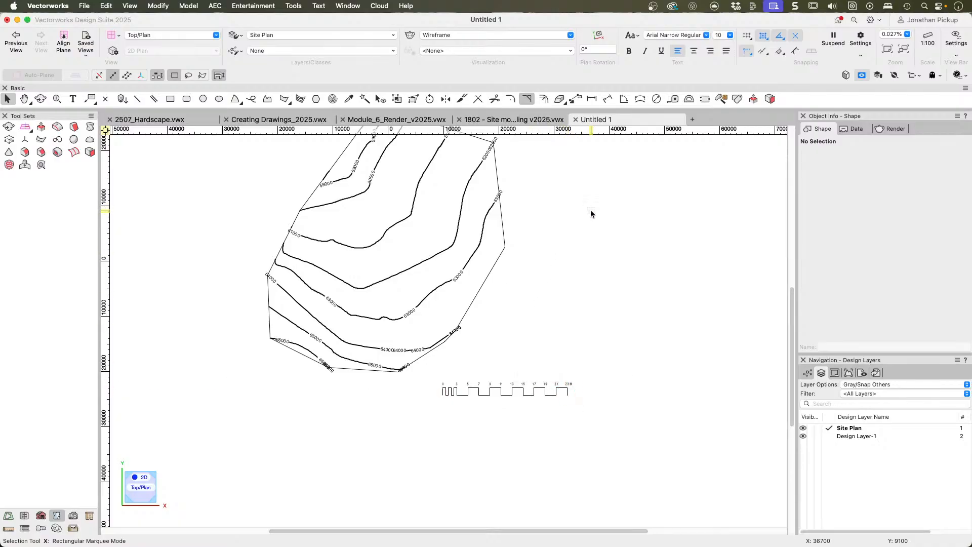
middle_drag(591, 213, 628, 269)
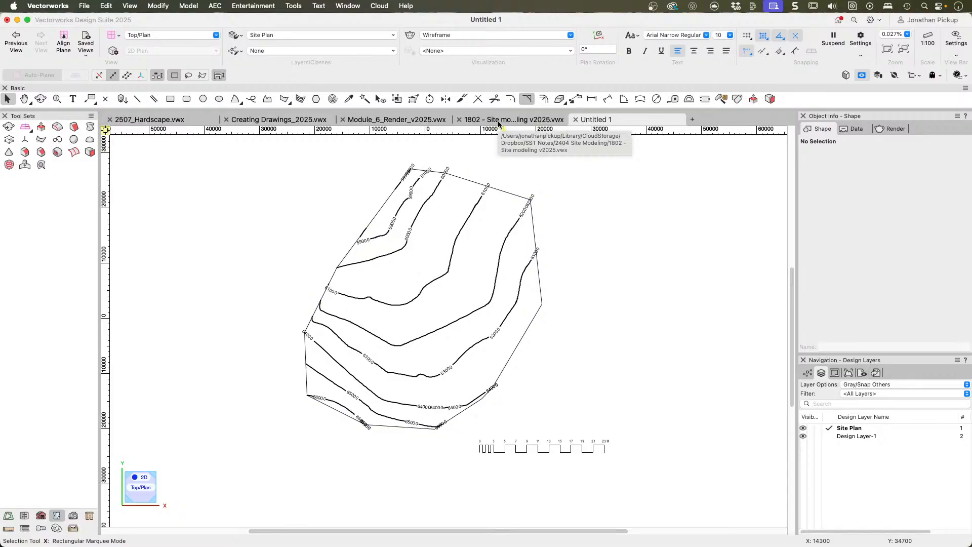
Step: Switch to the Module_6_Render_v2025.vwx drawing and select a single contour polygon on the 2D contours layer
click(397, 120)
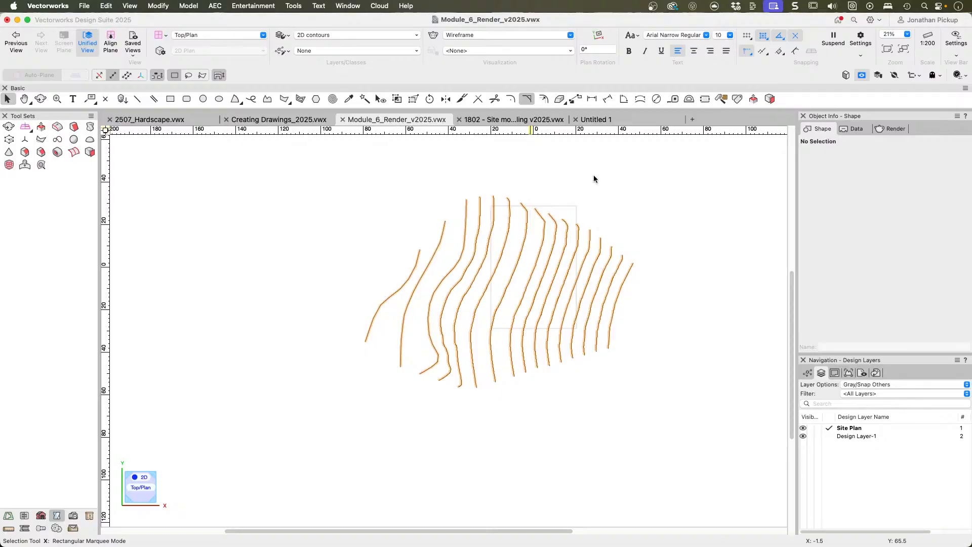
click(615, 456)
click(527, 318)
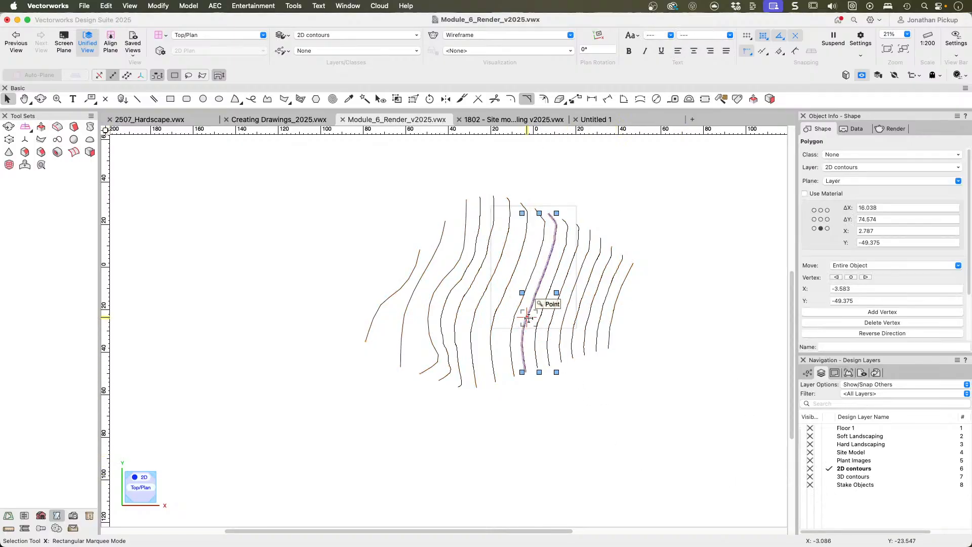
Step: Select all the 2D contours and try converting them to 3D polygons with start elevation 0, interval 1 and segmentation length 0
middle_drag(528, 318, 370, 340)
drag(150, 203, 526, 461)
click(215, 6)
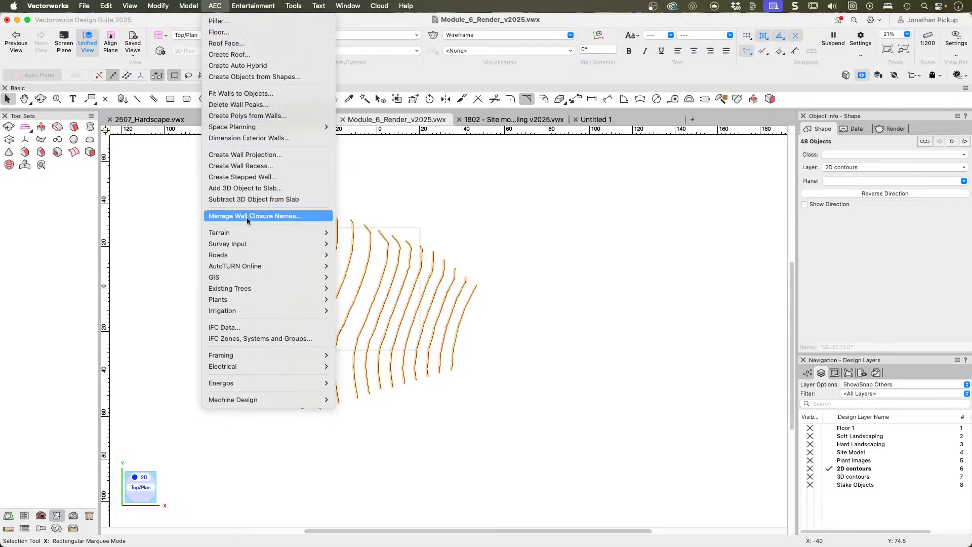
mouse_move(245, 244)
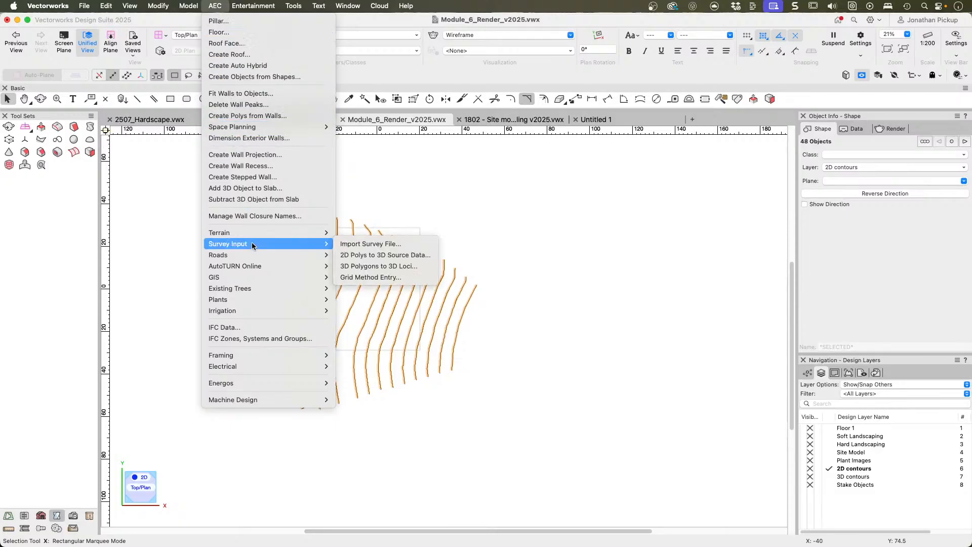
click(411, 255)
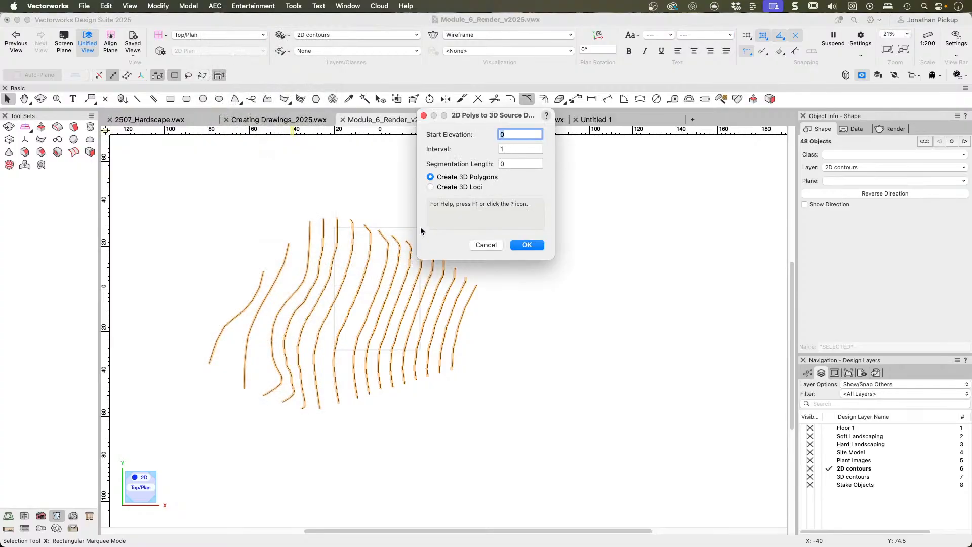
drag(525, 121, 660, 165)
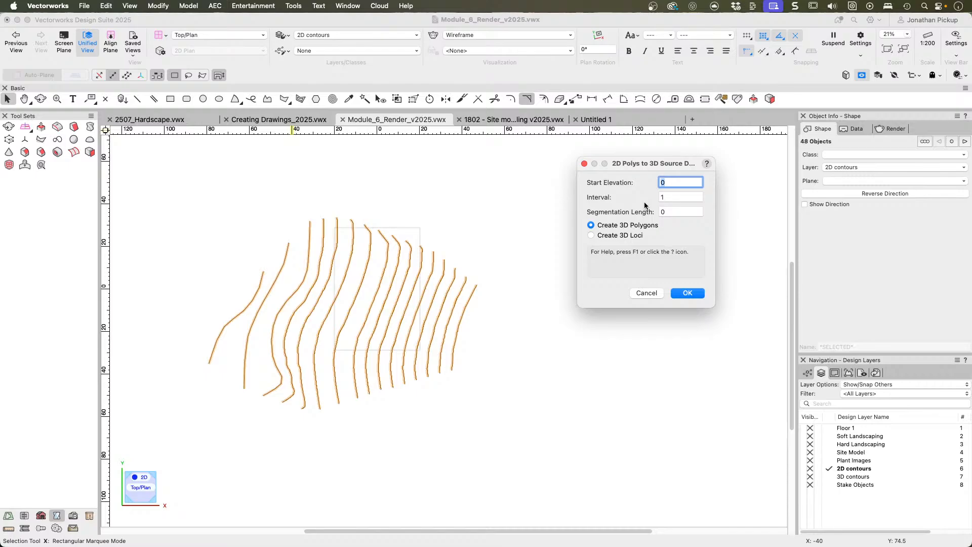
key(Return)
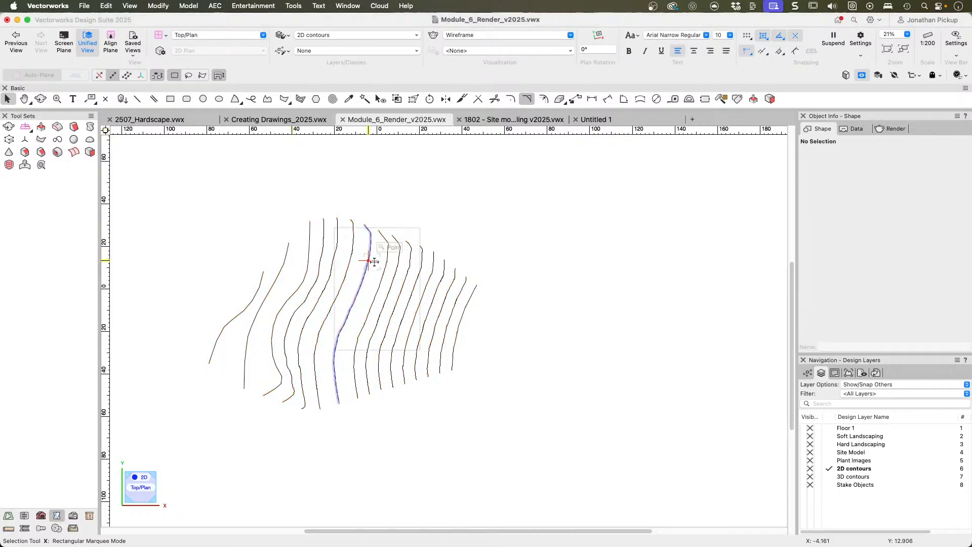
Step: Select individual 2D contours in turn to check their object types, and clear the selection
click(387, 262)
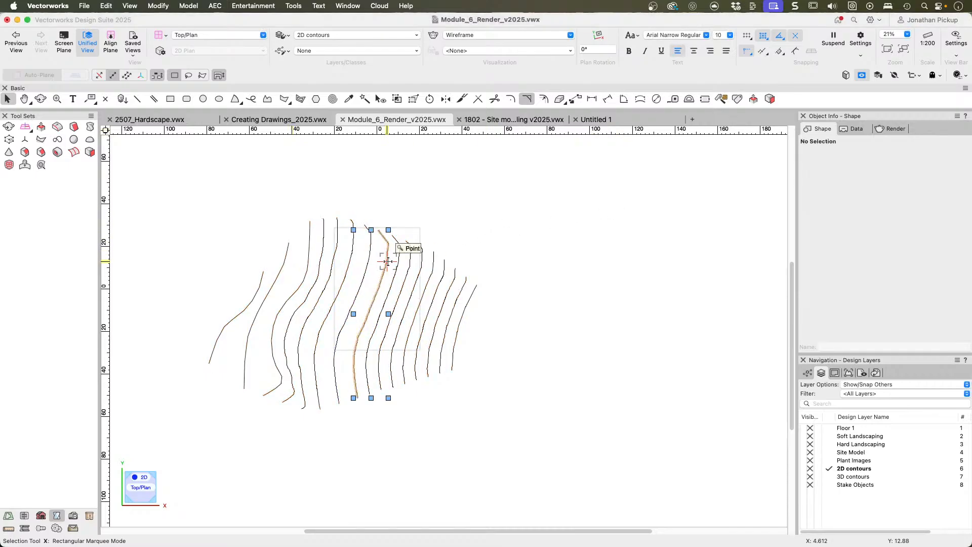
click(252, 300)
click(253, 300)
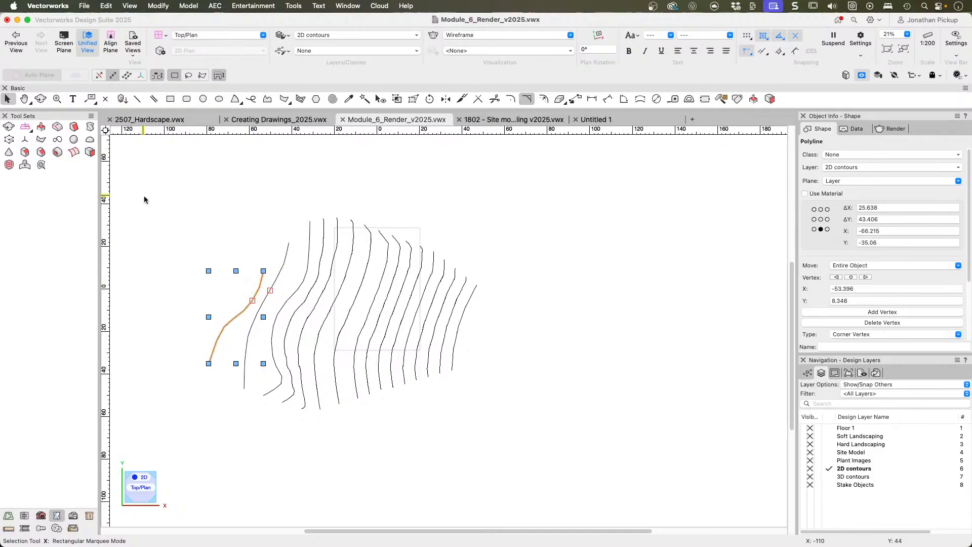
click(262, 307)
drag(277, 306, 307, 296)
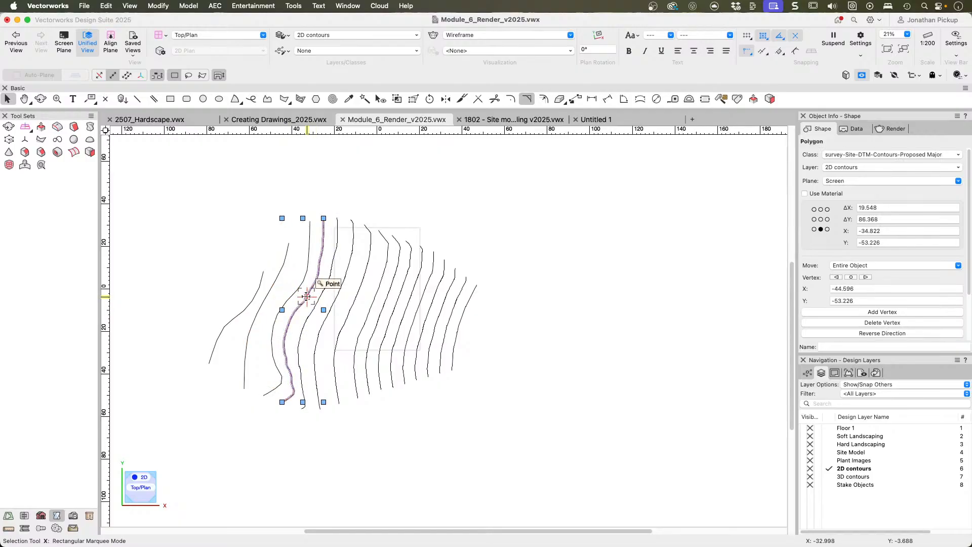
click(269, 163)
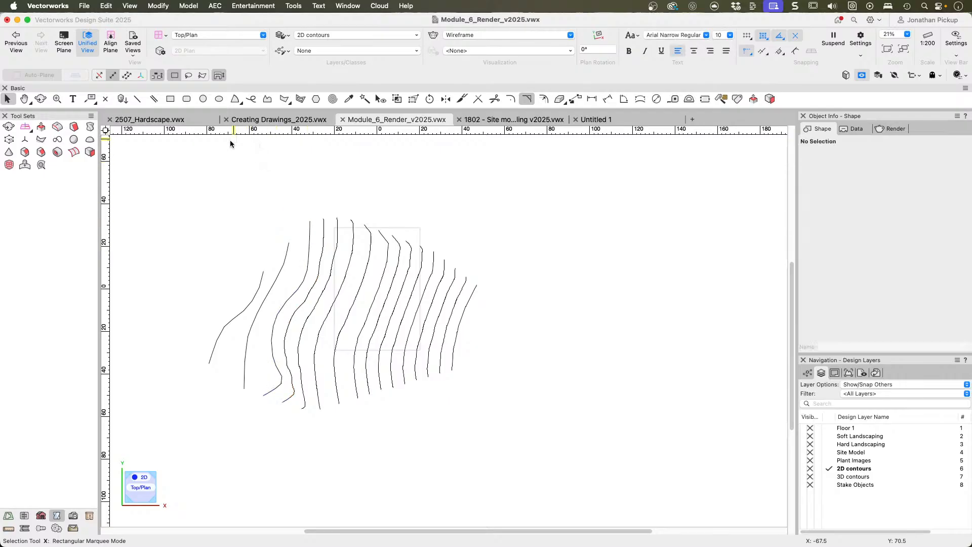
Step: Examine the segmentation length option of the 2D Polys to 3D Source Data command and close its settings
click(214, 6)
mouse_move(242, 246)
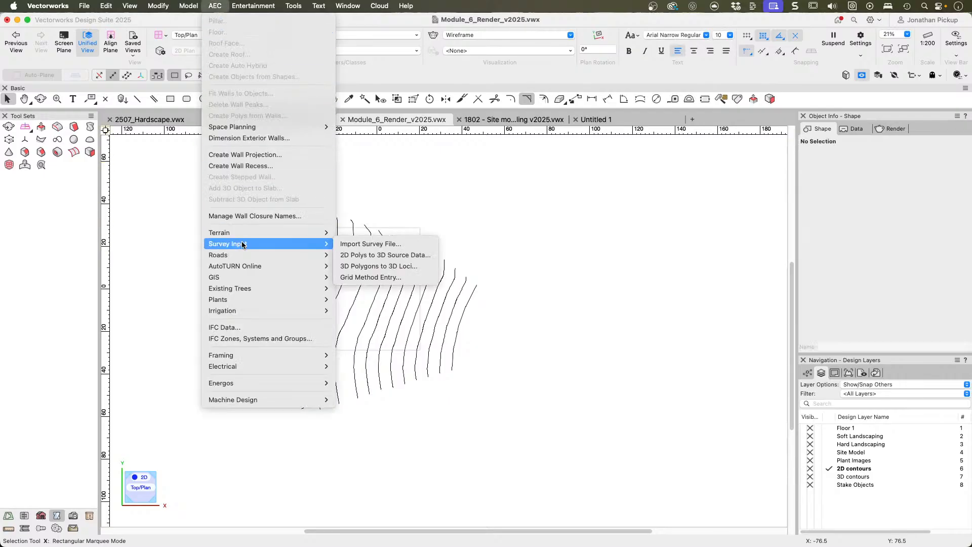
click(396, 256)
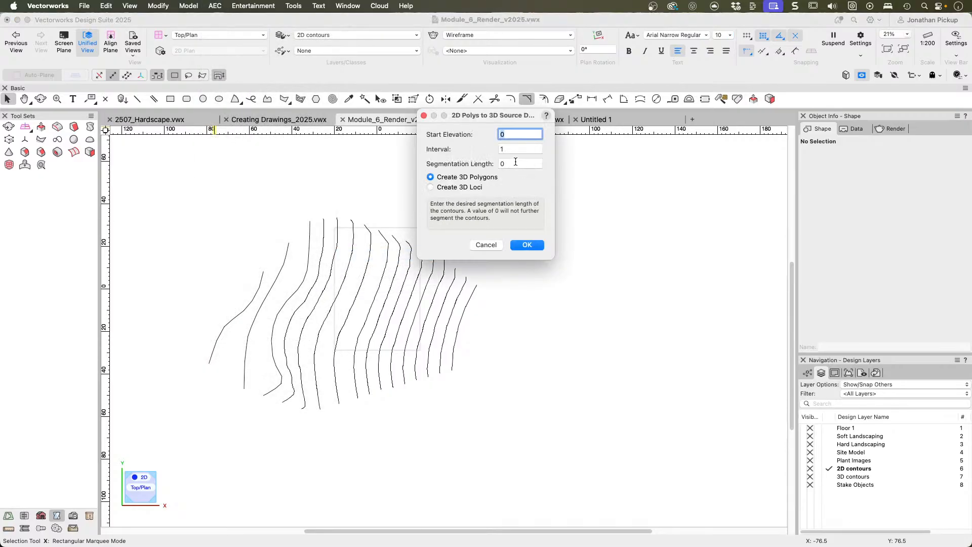
key(Return)
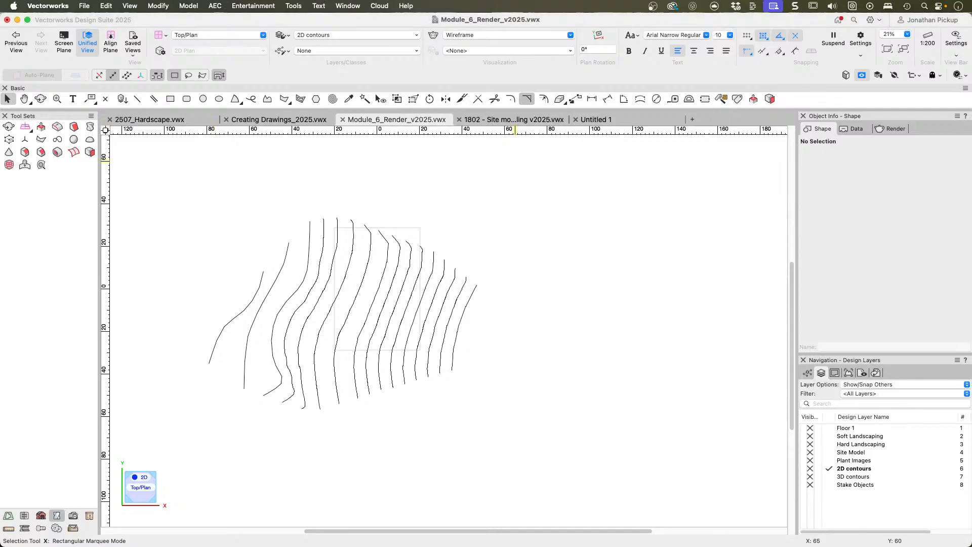
Step: Compare the vertex count of the leftmost contour on the 3D contours layer with its counterpart on the 2D contours layer
click(832, 476)
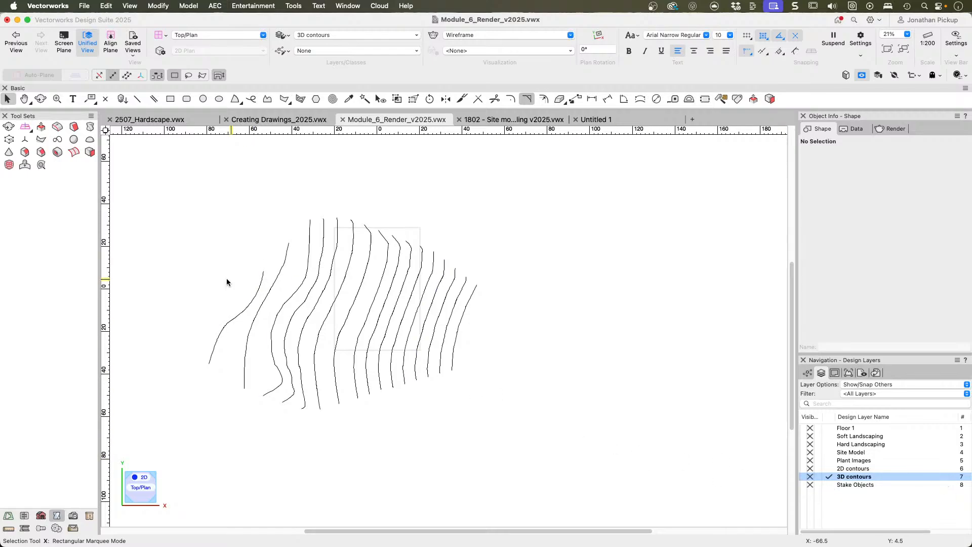
click(241, 311)
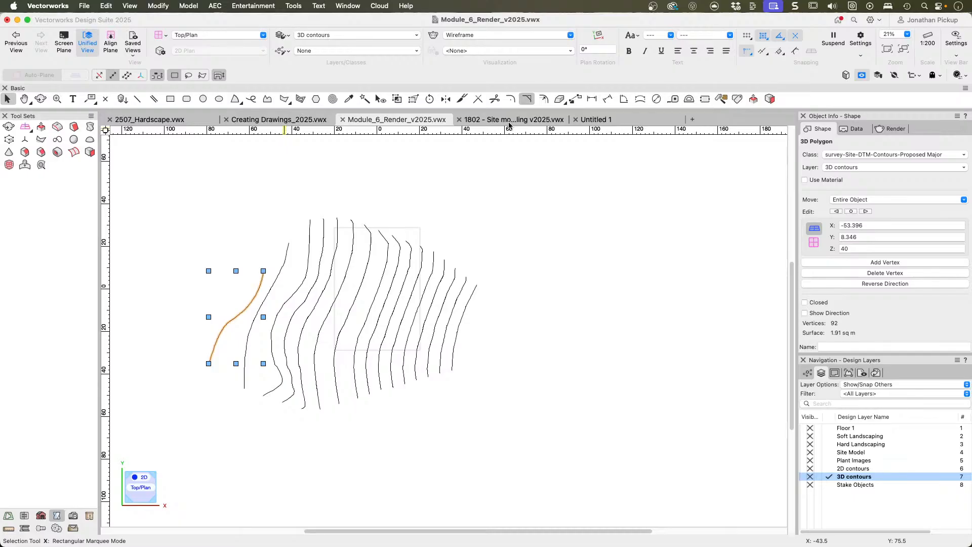
click(829, 469)
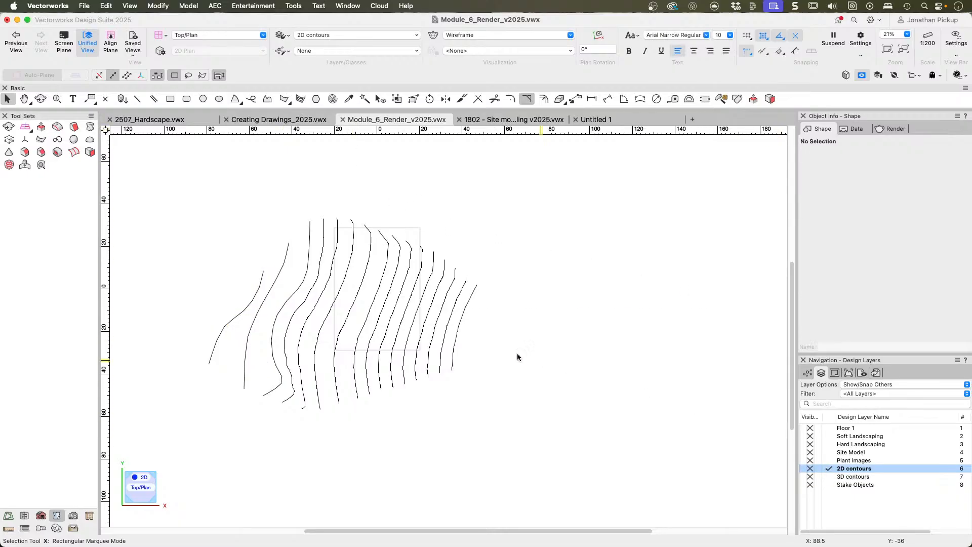
click(232, 318)
scroll(855, 261, down, 3)
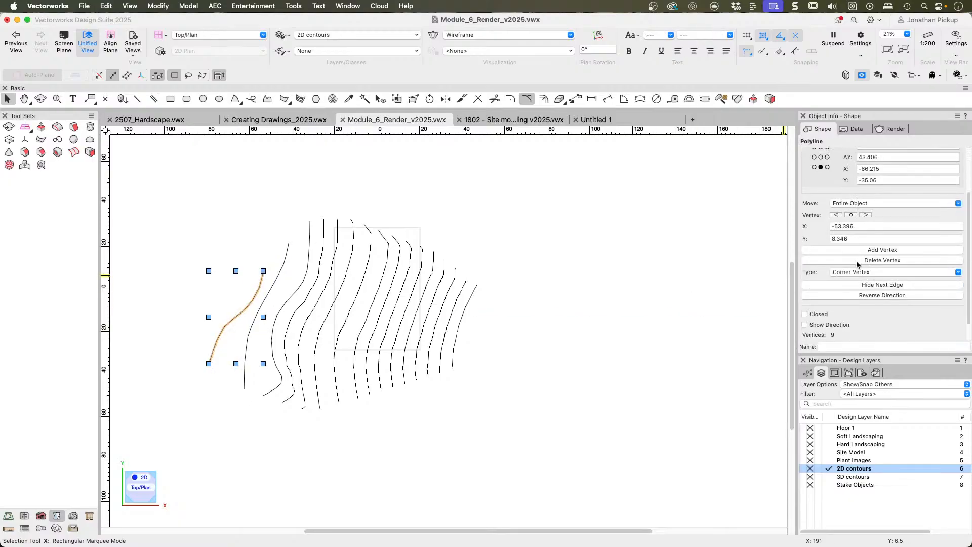
scroll(855, 260, down, 1)
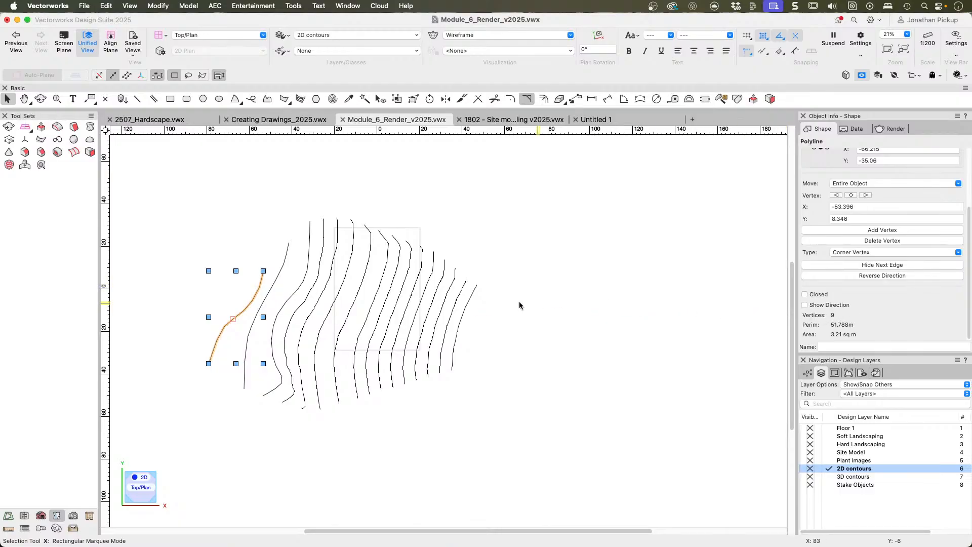
Step: Select the sixth 2D contour from the west and try simplifying it with a maximum deviation of 0
click(337, 292)
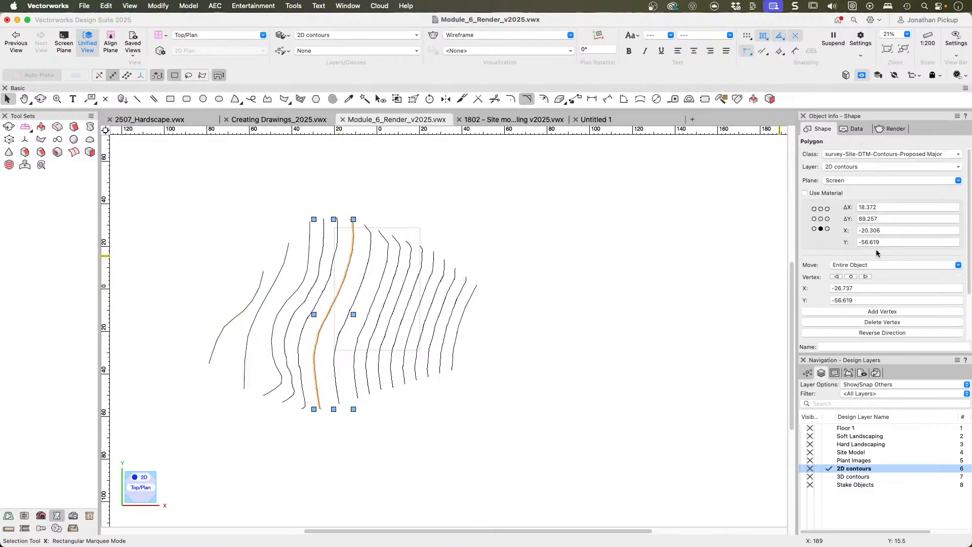
scroll(876, 251, down, 3)
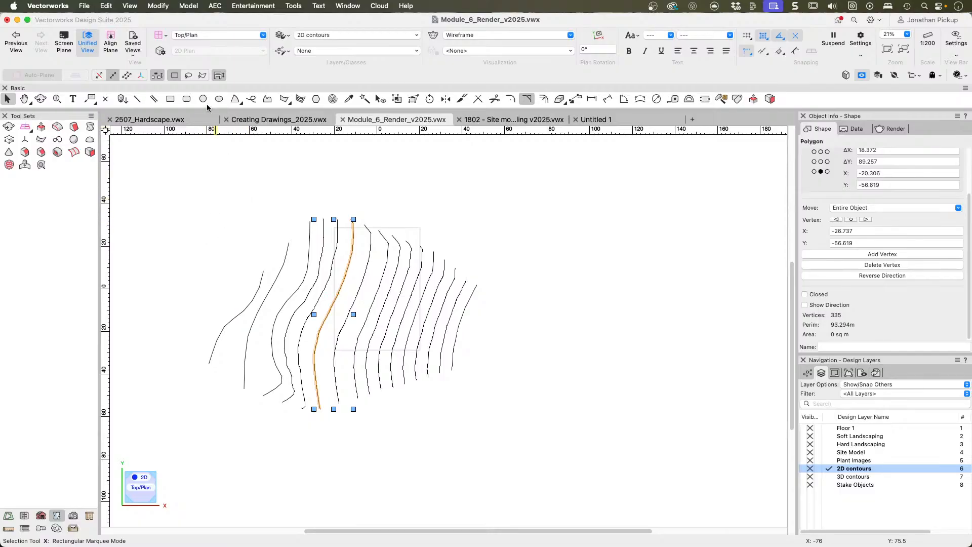
click(159, 6)
mouse_move(180, 401)
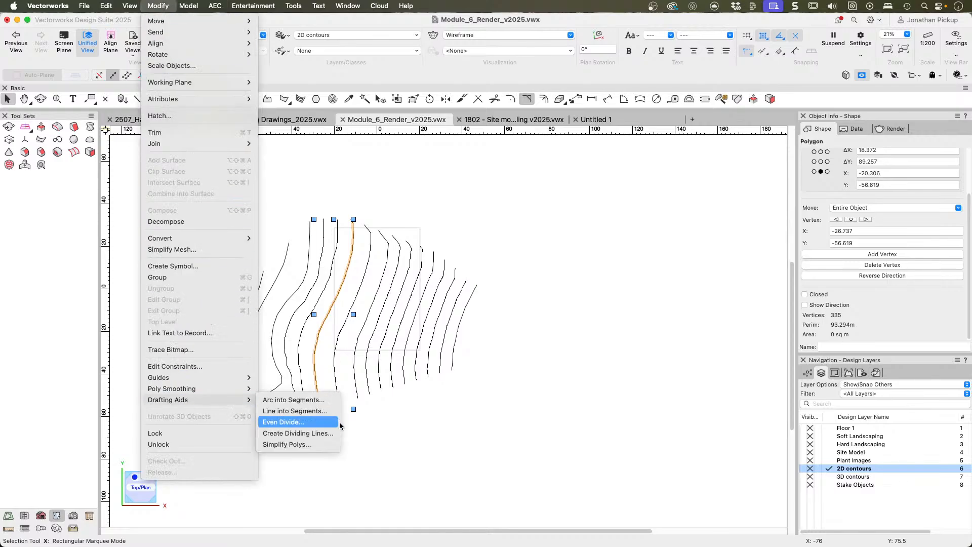
click(287, 445)
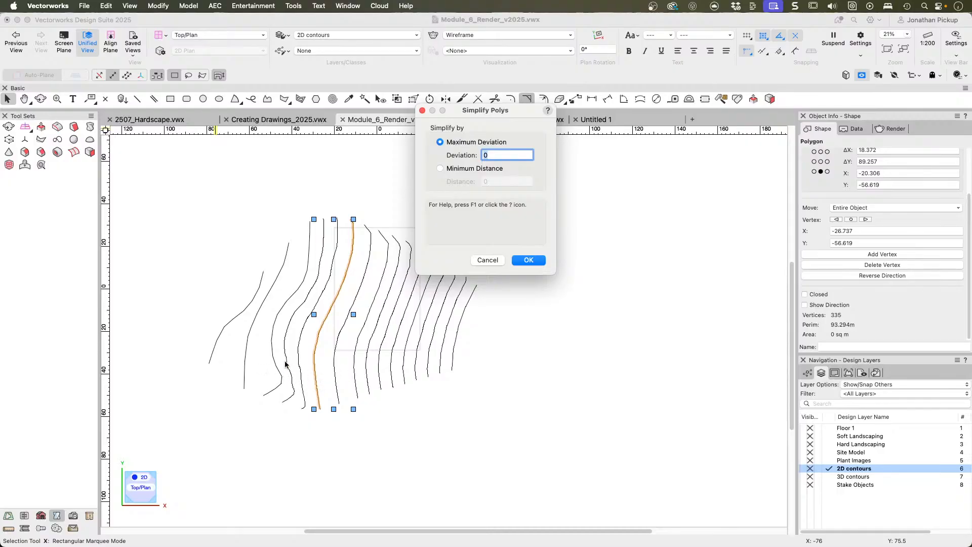
key(Return)
Step: Try simplifying the selected contour with a maximum deviation of 25, and undo the simplification
scroll(289, 361, up, 5)
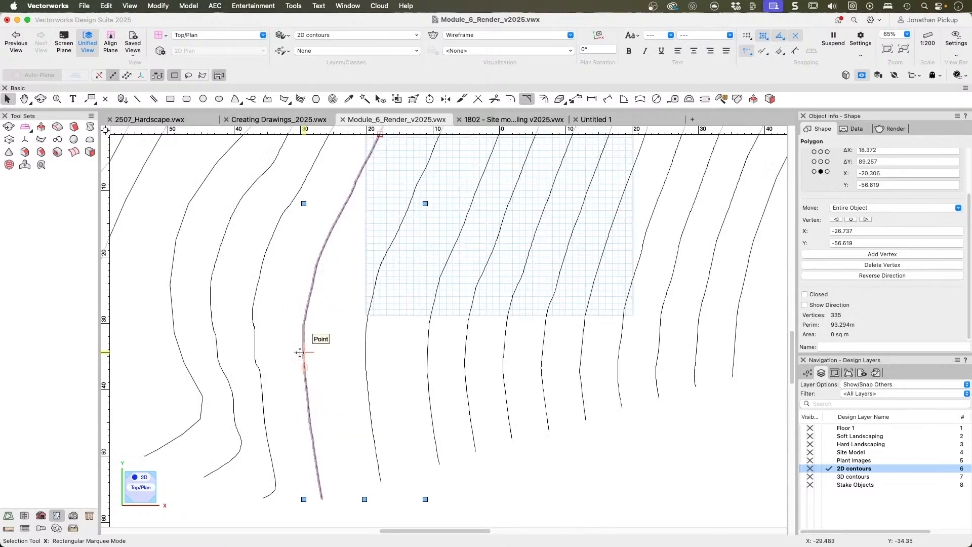
scroll(300, 353, up, 5)
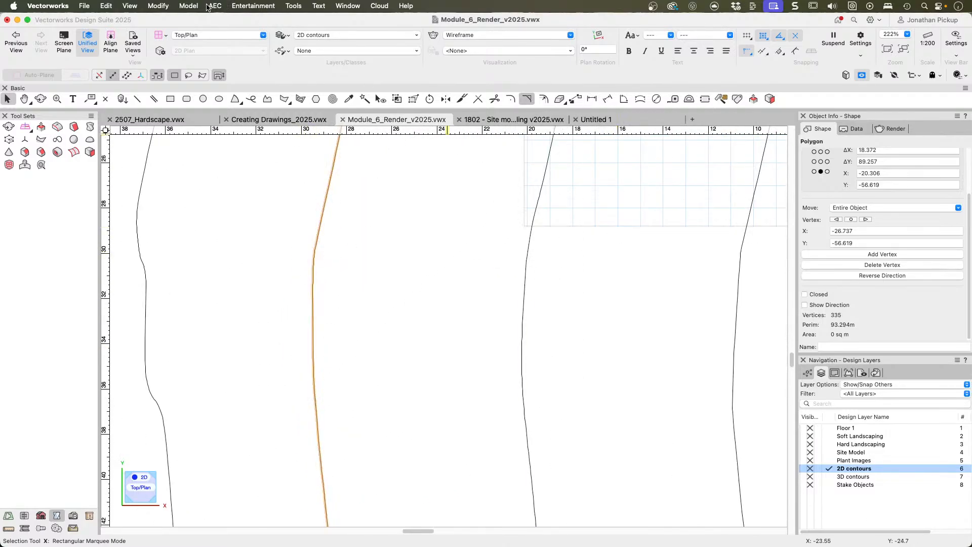
click(157, 6)
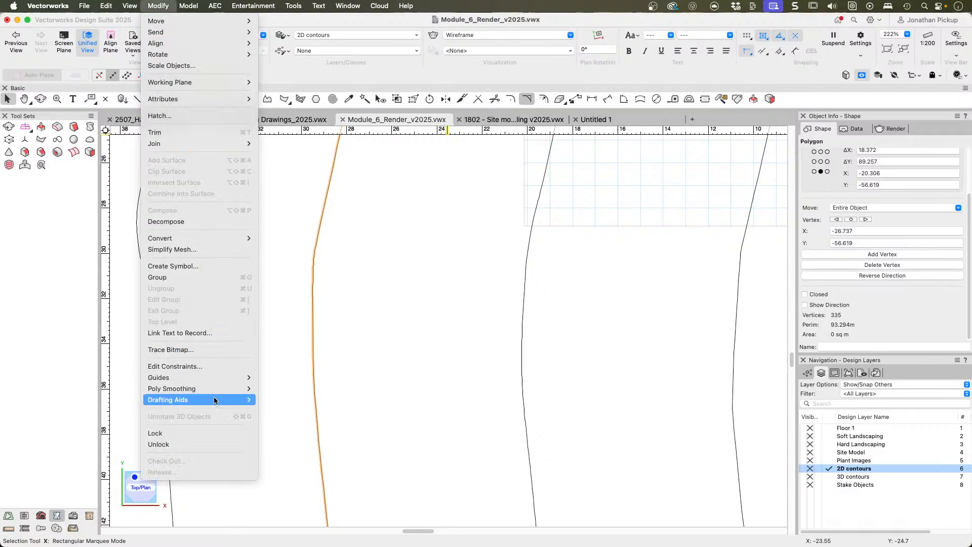
mouse_move(214, 400)
click(321, 444)
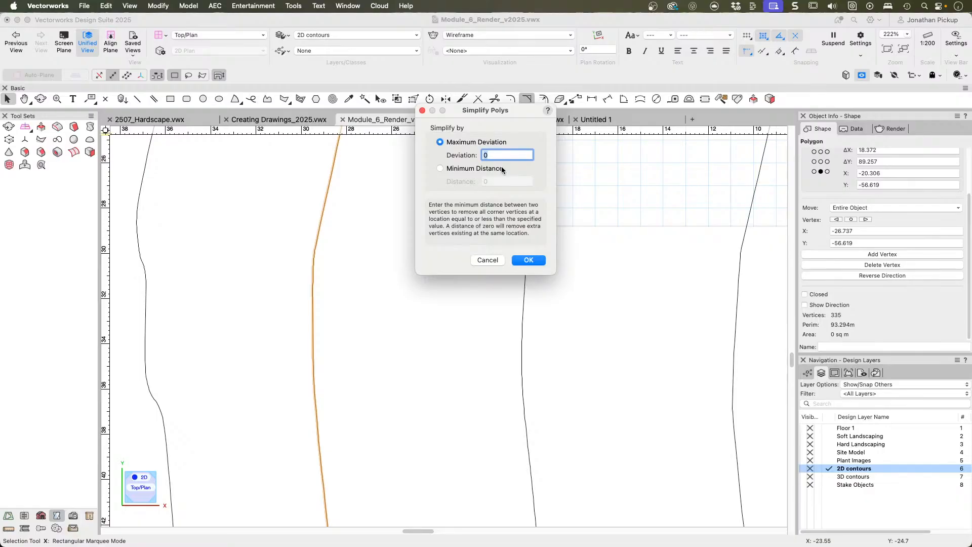
text(25)
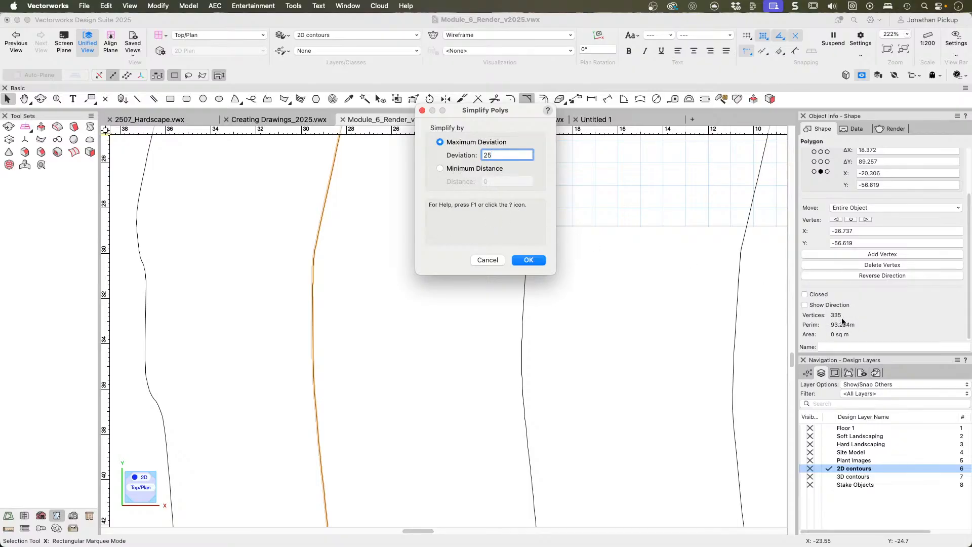
click(526, 261)
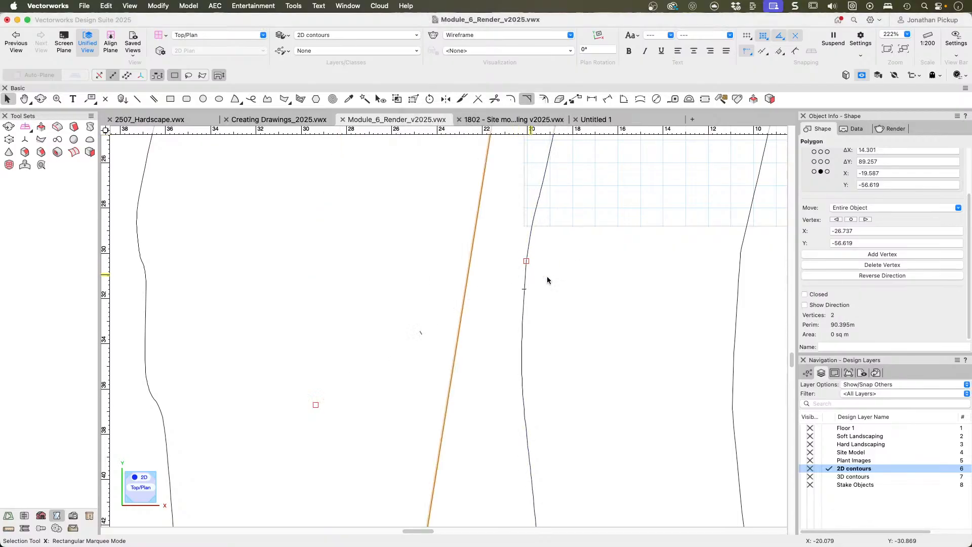
key(super+z)
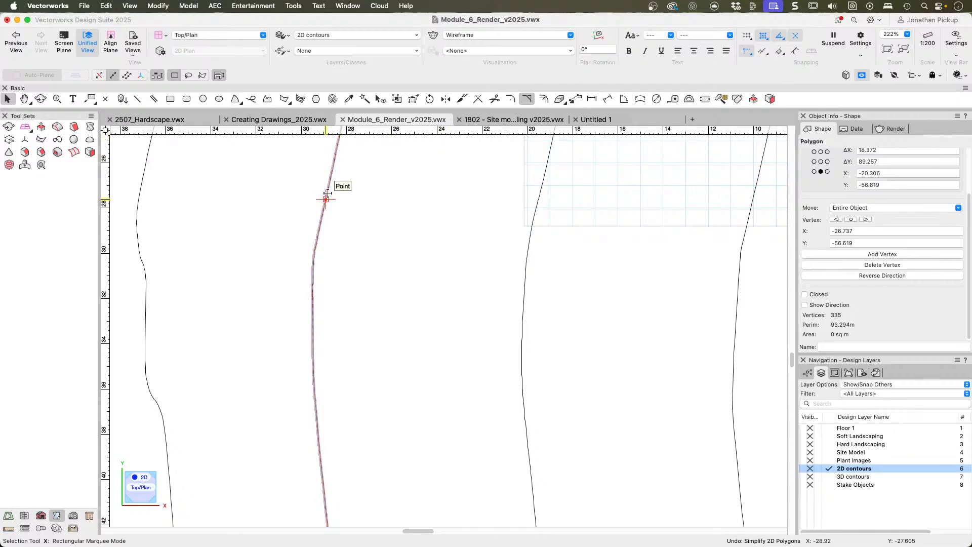
Step: Simplify the selected contour polygon with a maximum deviation of 25mm using Simplify Polys
click(211, 7)
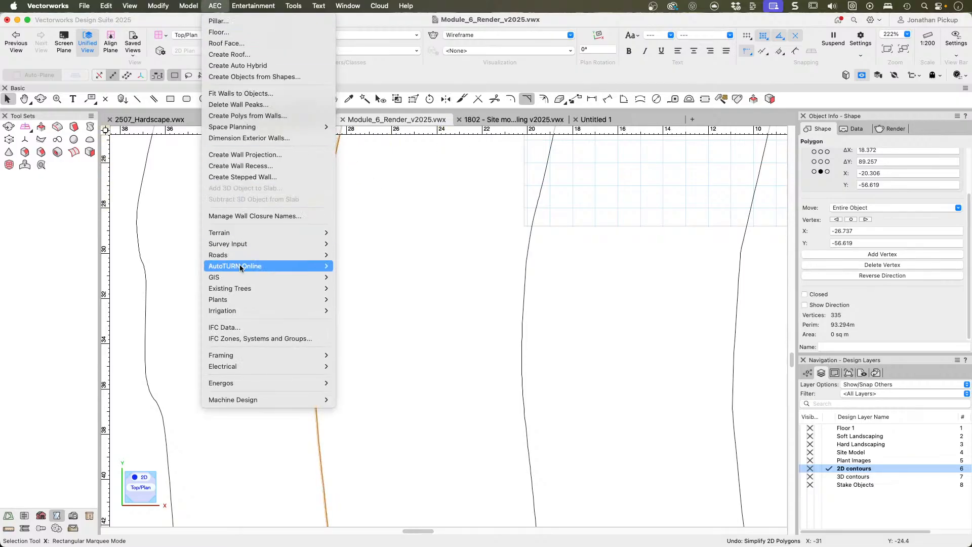
mouse_move(161, 8)
mouse_move(187, 399)
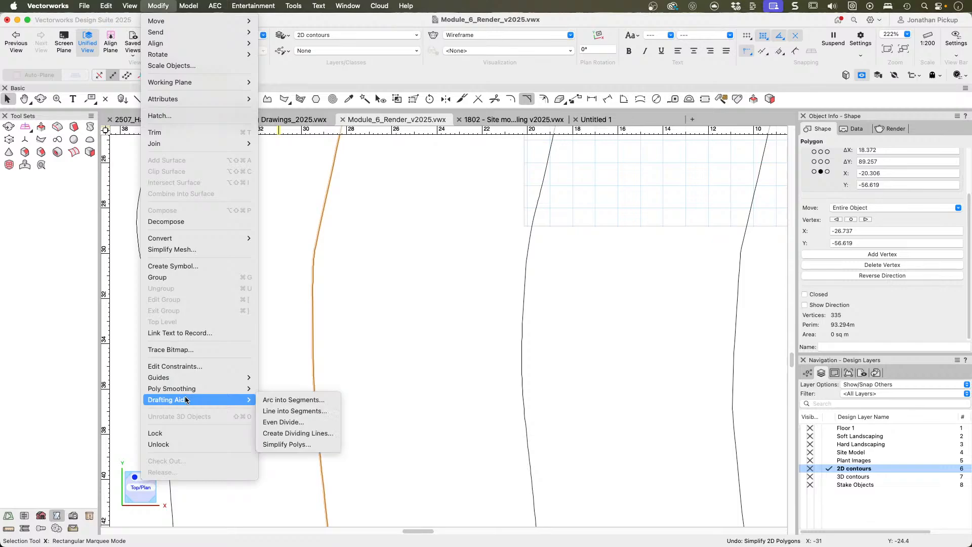
click(314, 445)
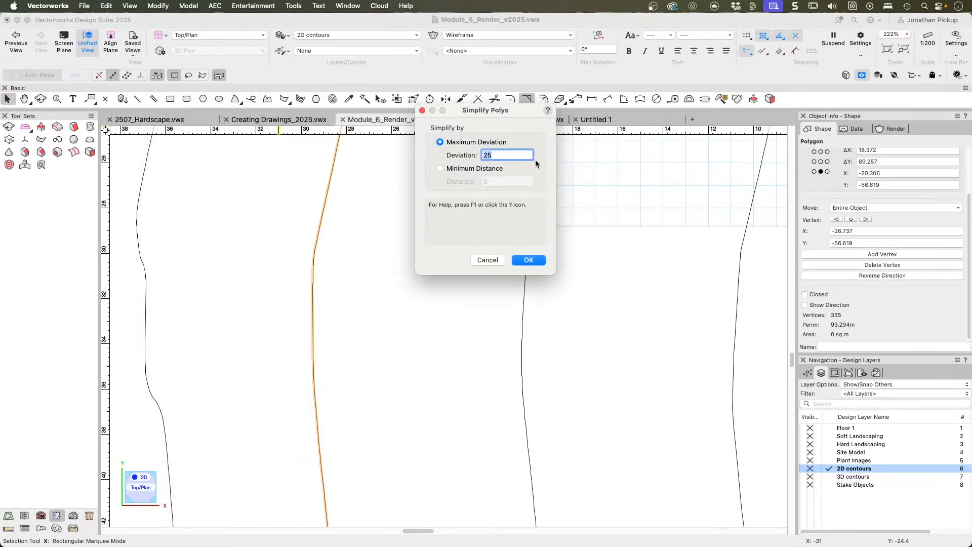
text(25mm)
key(Return)
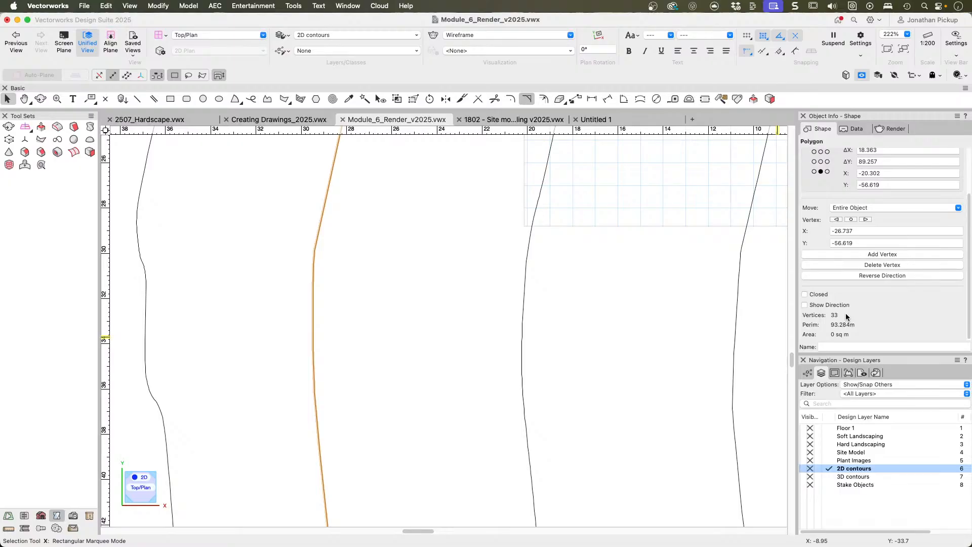
scroll(334, 285, down, 5)
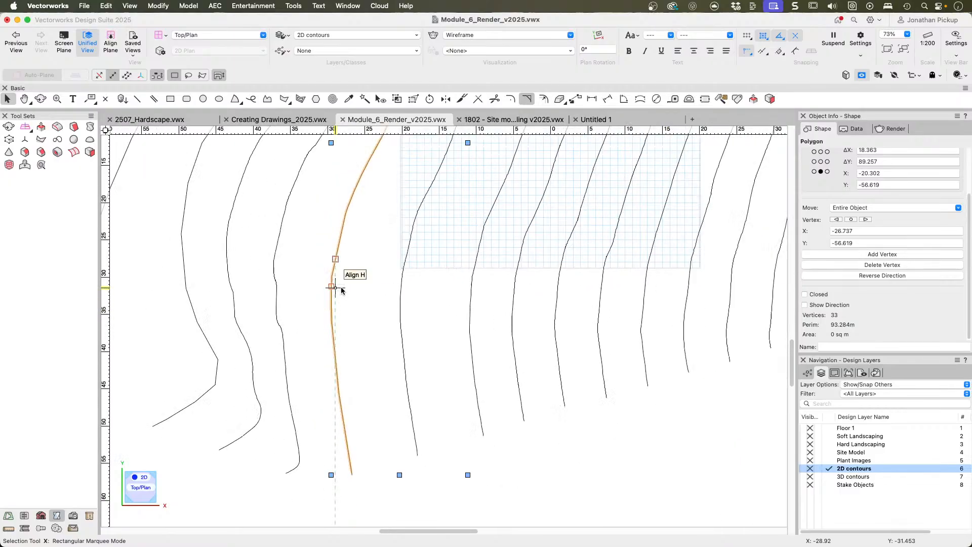
scroll(342, 286, down, 5)
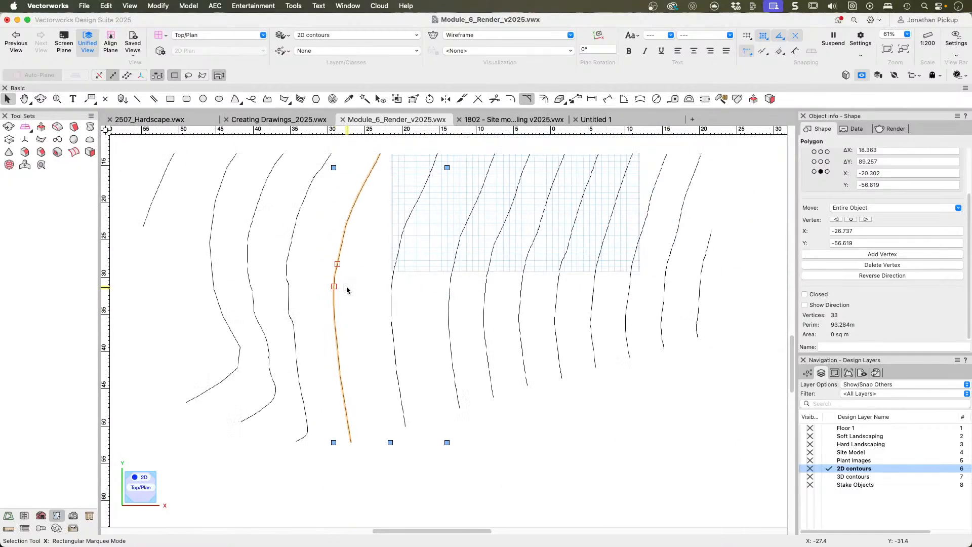
mouse_move(347, 282)
middle_down()
mouse_move(374, 330)
mouse_move(374, 391)
middle_up()
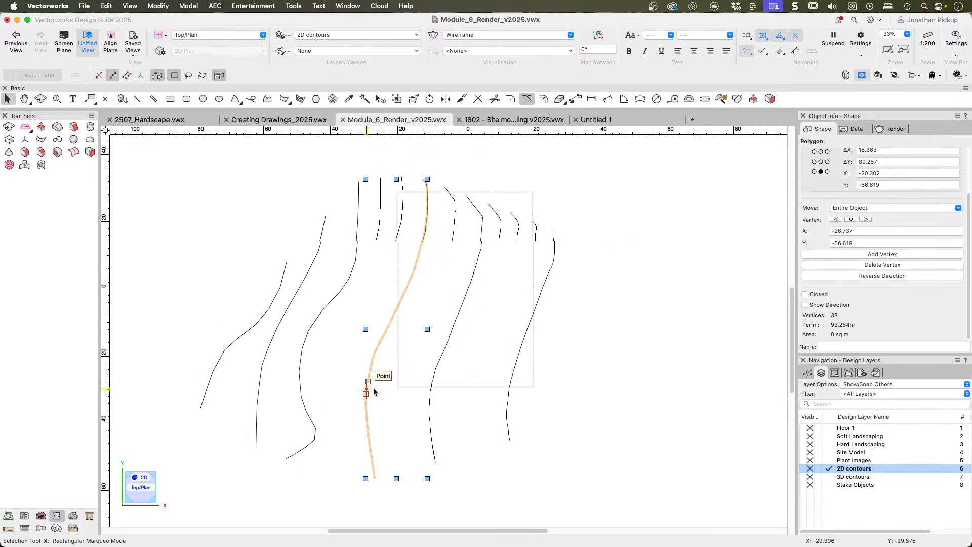
Step: Use Select Similar on a western contour to select the matching polylines and convert them to polygons
scroll(402, 370, down, 1)
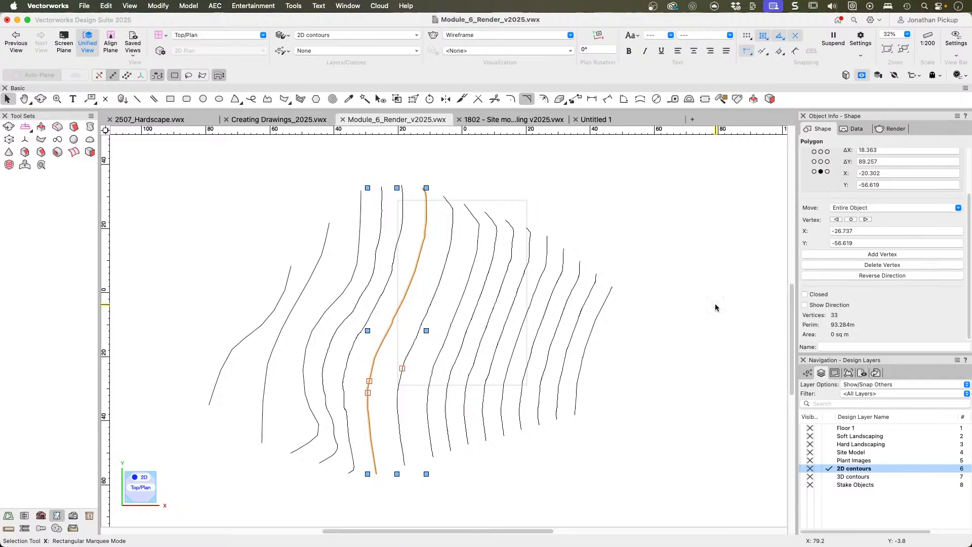
key(v)
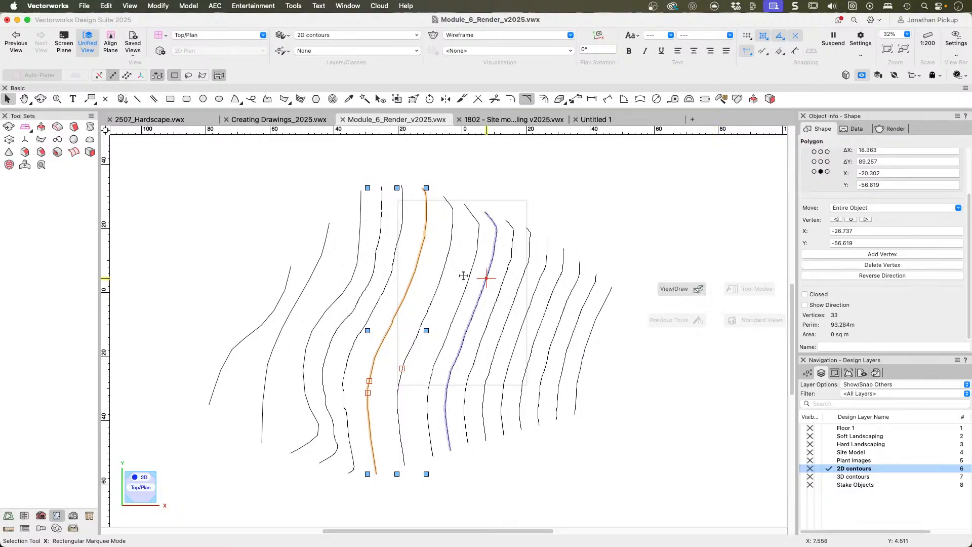
click(363, 101)
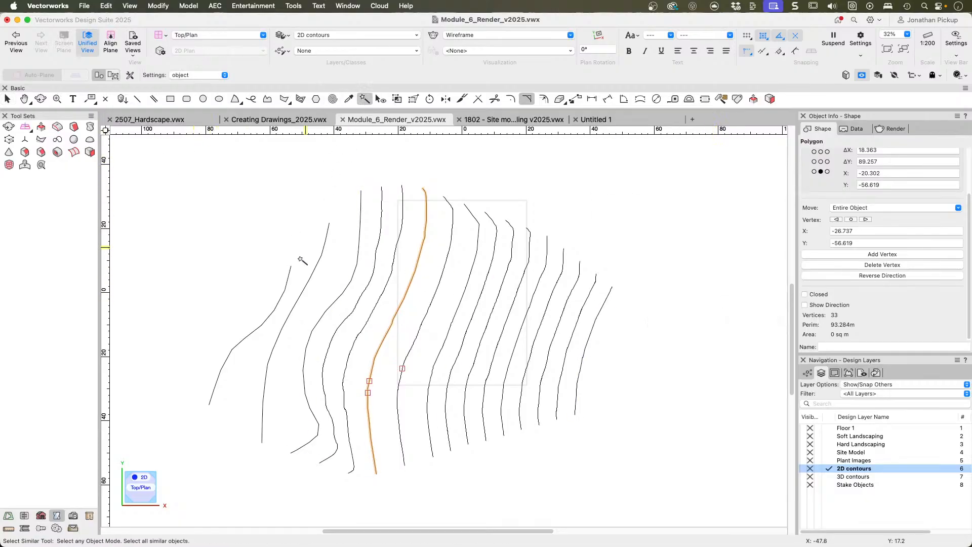
click(274, 310)
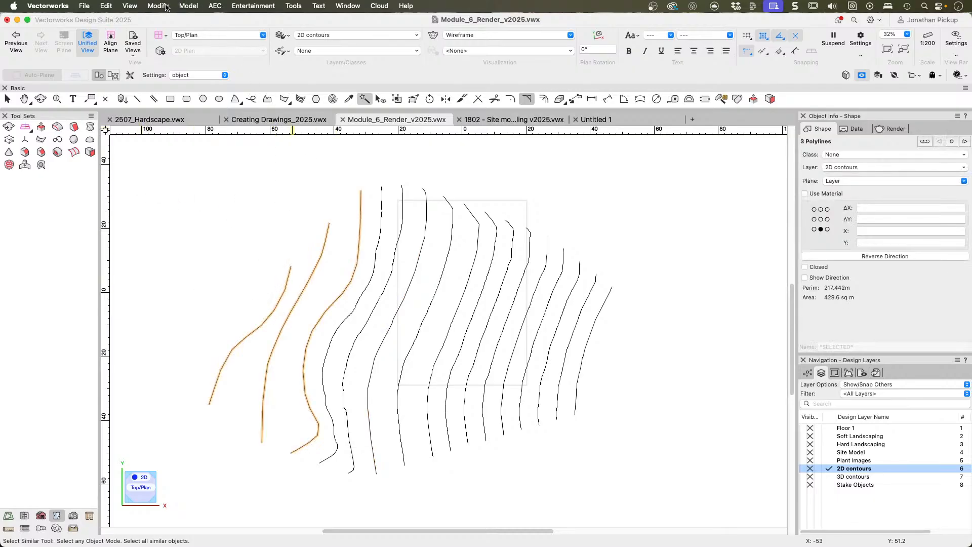
click(156, 7)
mouse_move(160, 242)
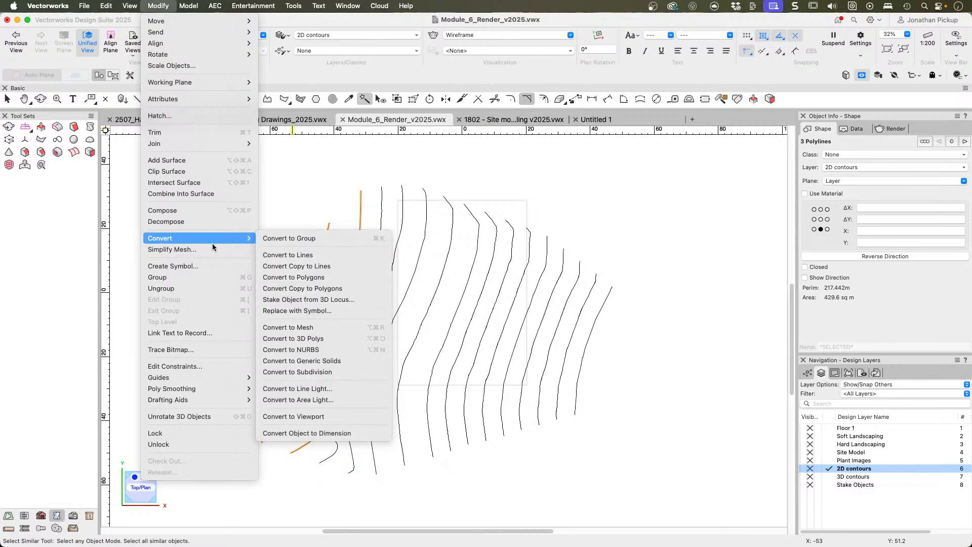
click(315, 278)
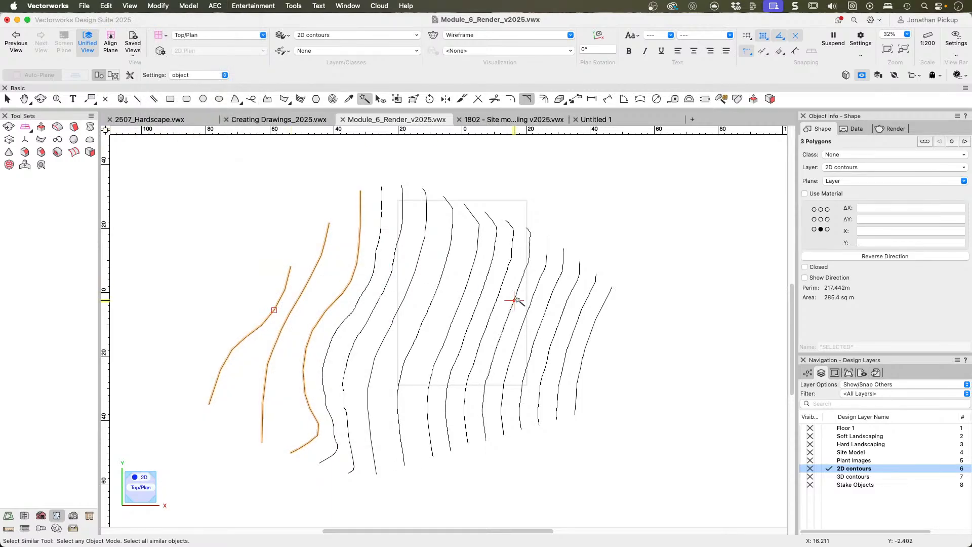
Step: Examine the vertex counts of the three westernmost converted contours one by one
key(x)
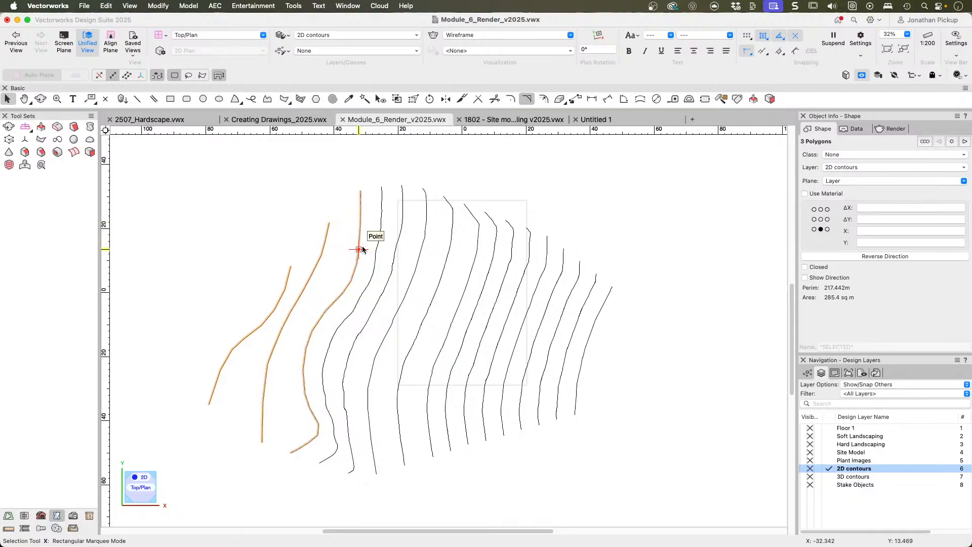
click(326, 172)
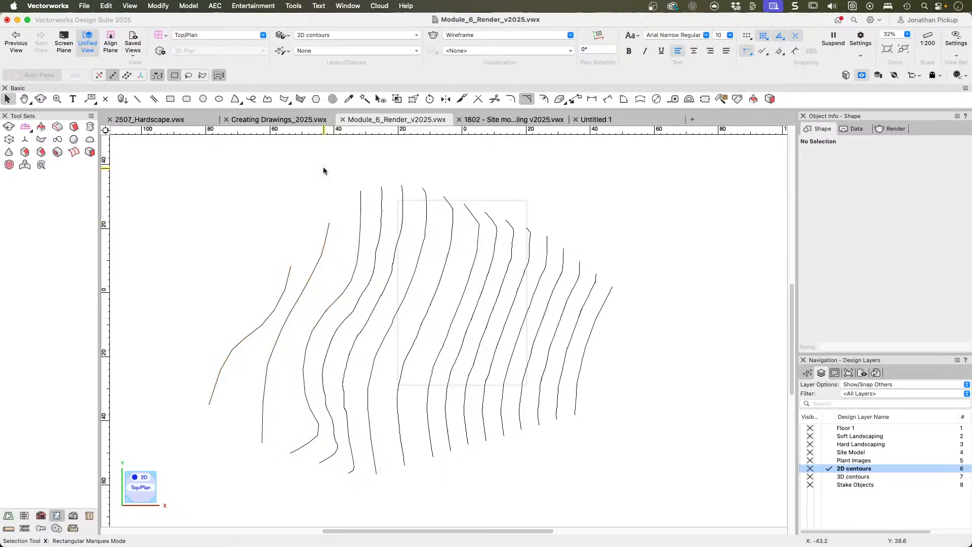
click(360, 221)
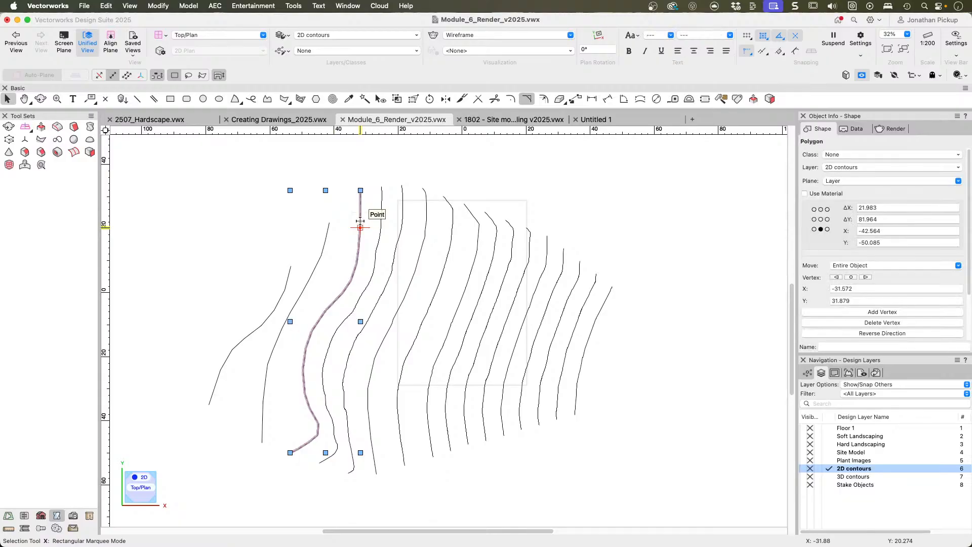
scroll(929, 291, down, 3)
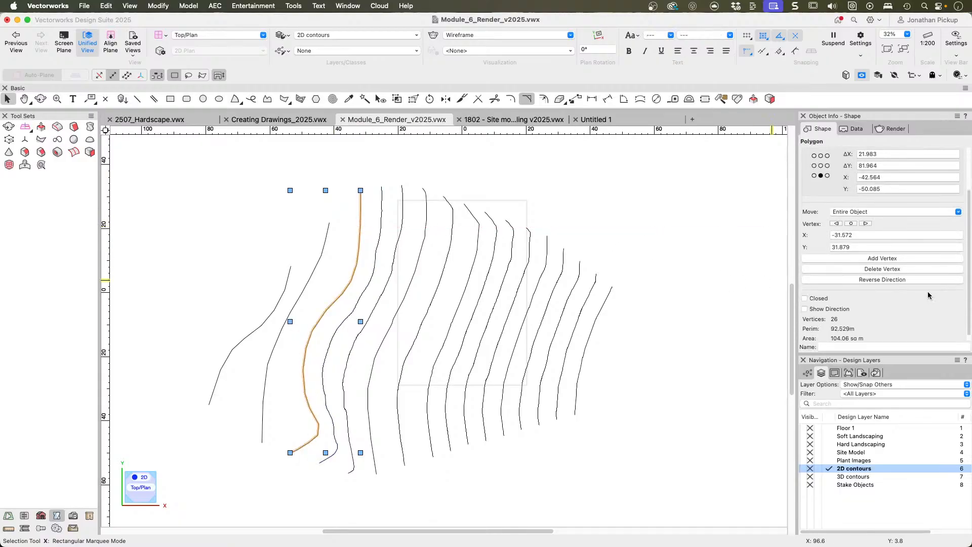
click(302, 294)
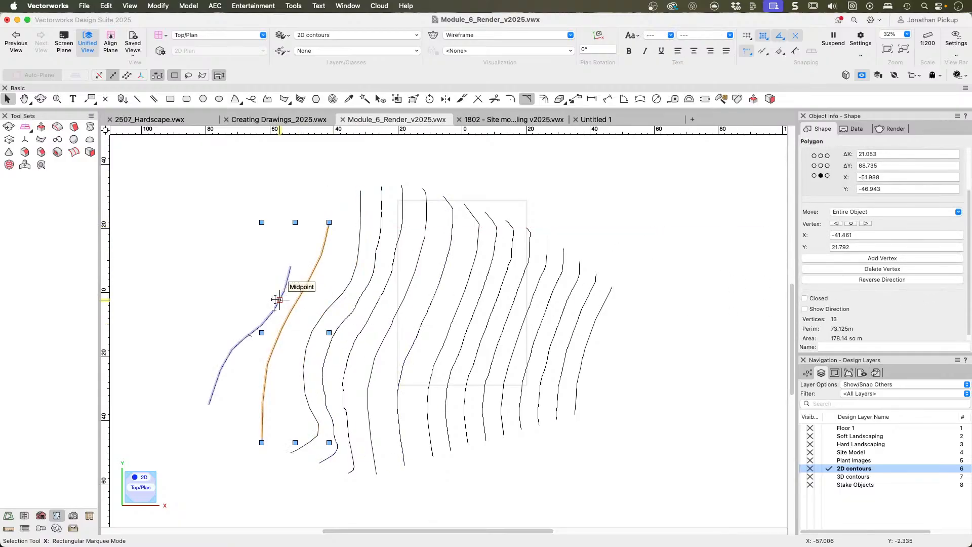
click(279, 300)
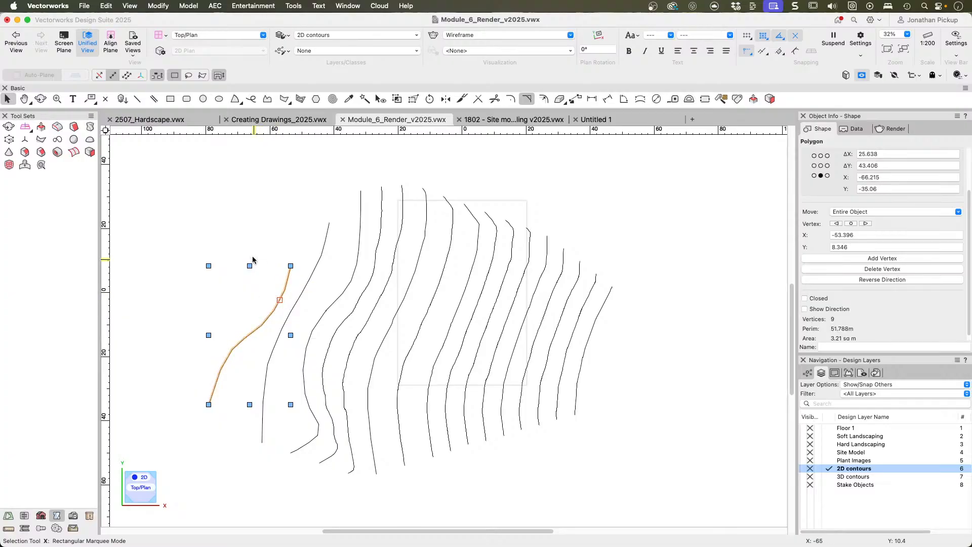
click(242, 237)
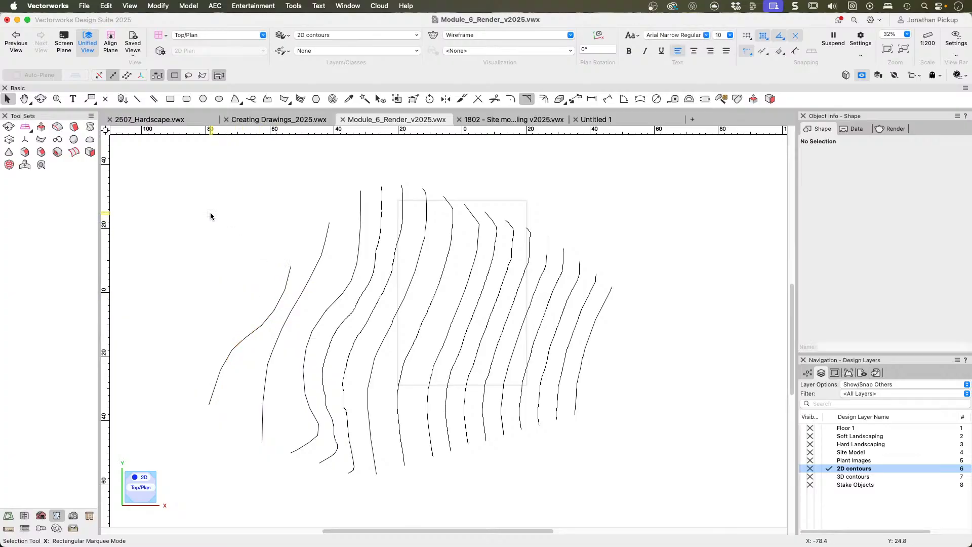
Step: Try to run Simplify Polys on all objects of the 2D contours layer, and clear the selection
key(super+a)
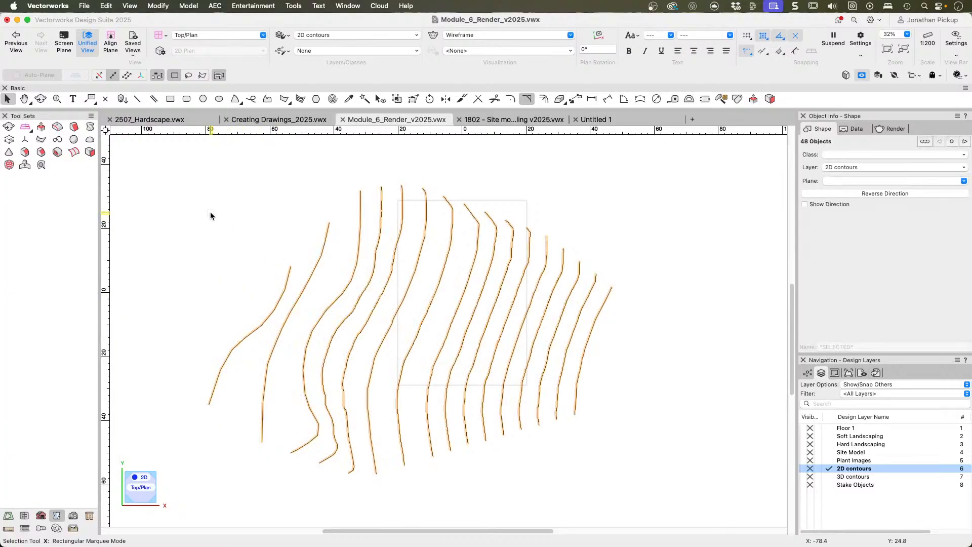
click(215, 5)
mouse_move(164, 9)
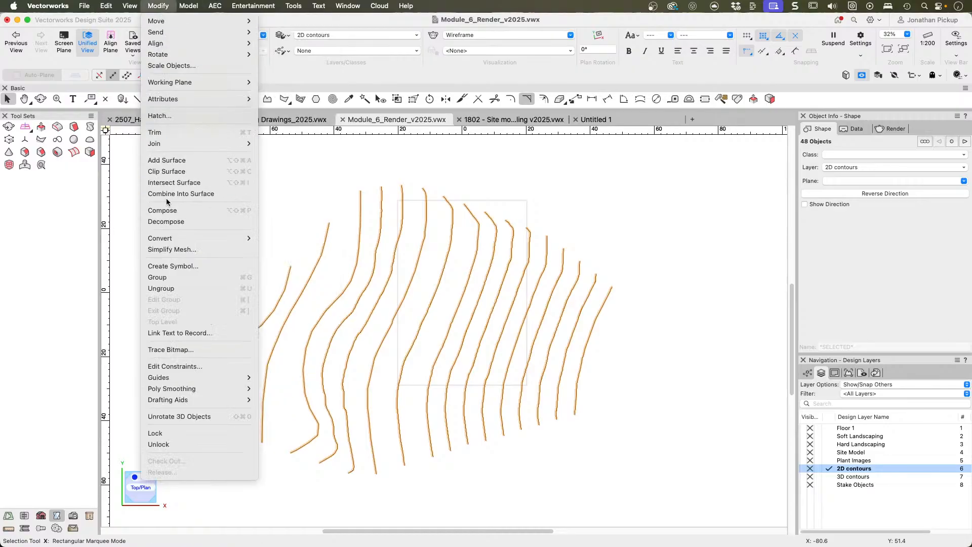
mouse_move(169, 400)
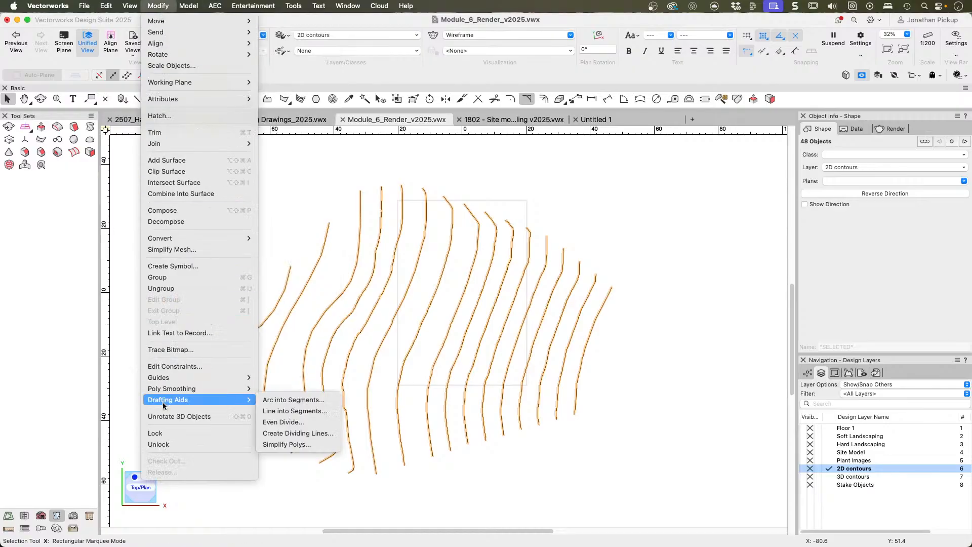
click(297, 443)
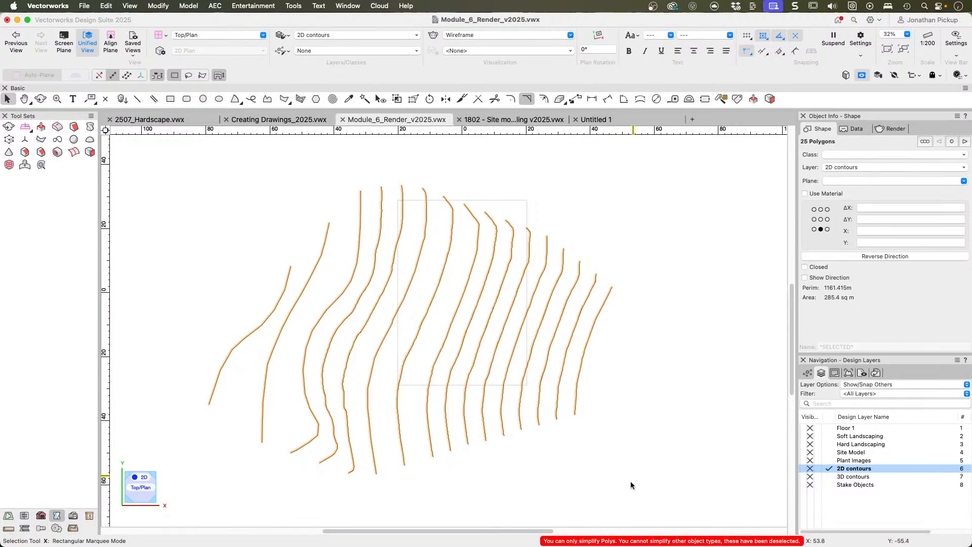
click(654, 408)
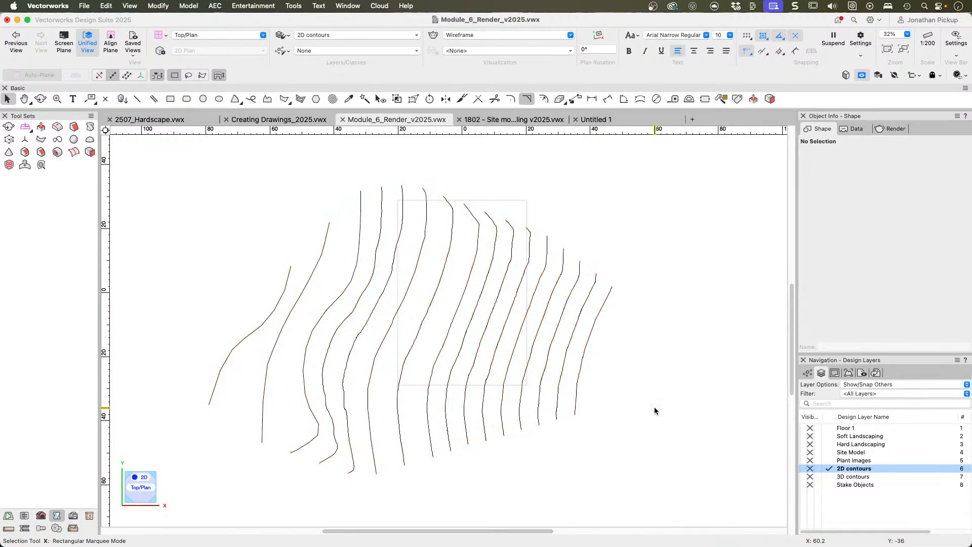
Step: Inspect the object type and properties of individual contours at the eastern end
click(602, 303)
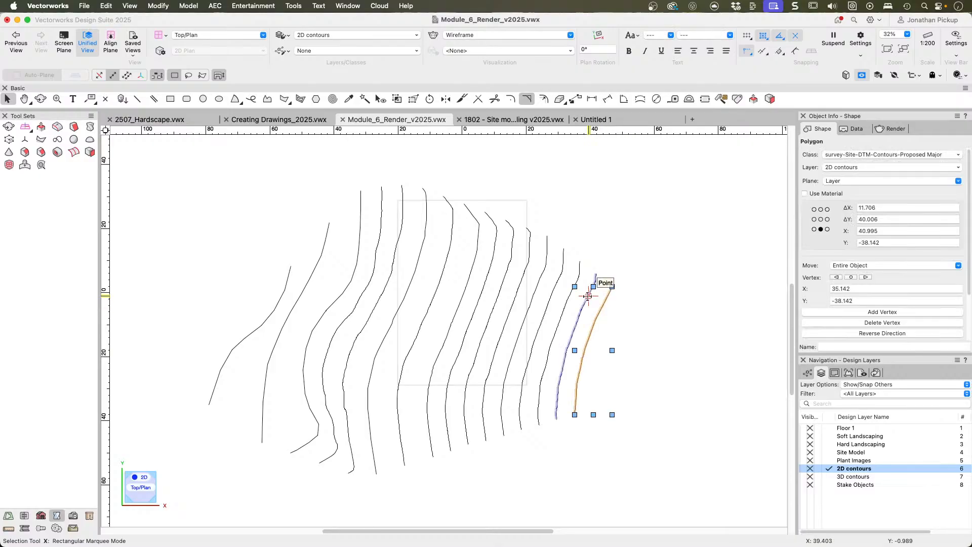
click(576, 289)
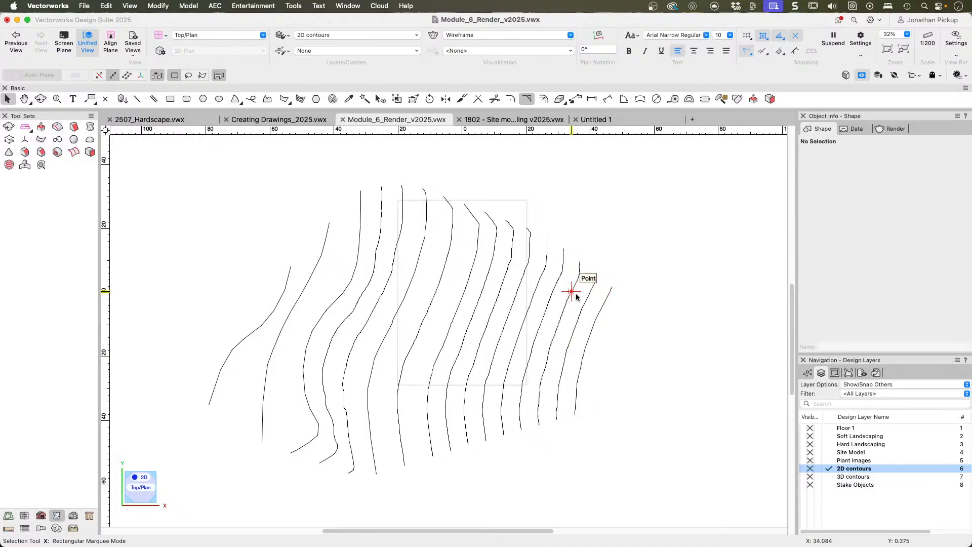
click(571, 294)
click(552, 294)
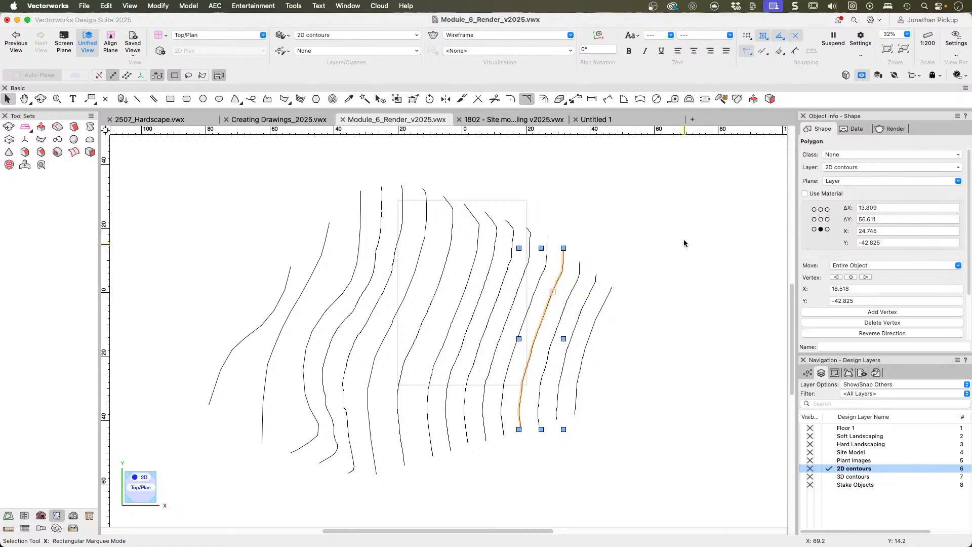
Step: Select the five easternmost contours and simplify their polygons with a maximum deviation of 0.025
drag(684, 231, 383, 491)
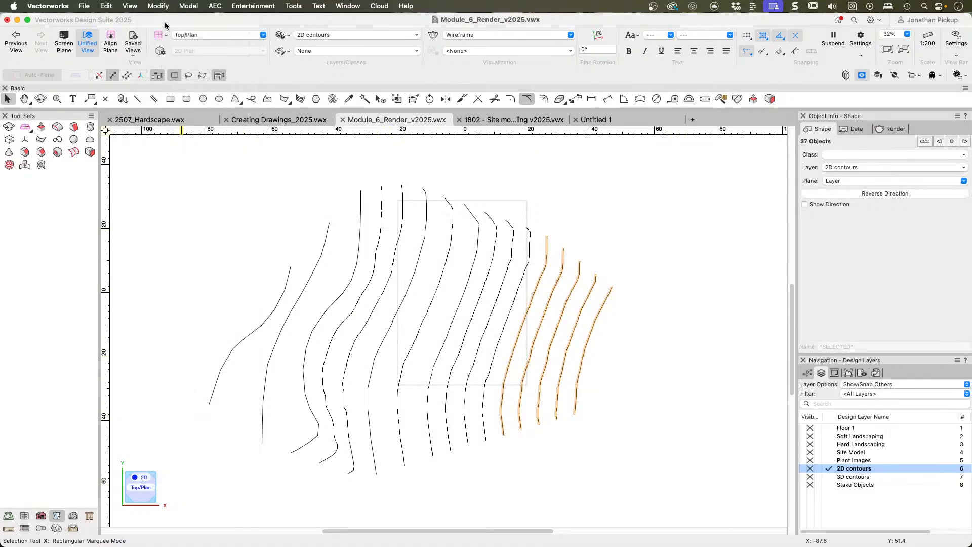
click(158, 6)
mouse_move(233, 400)
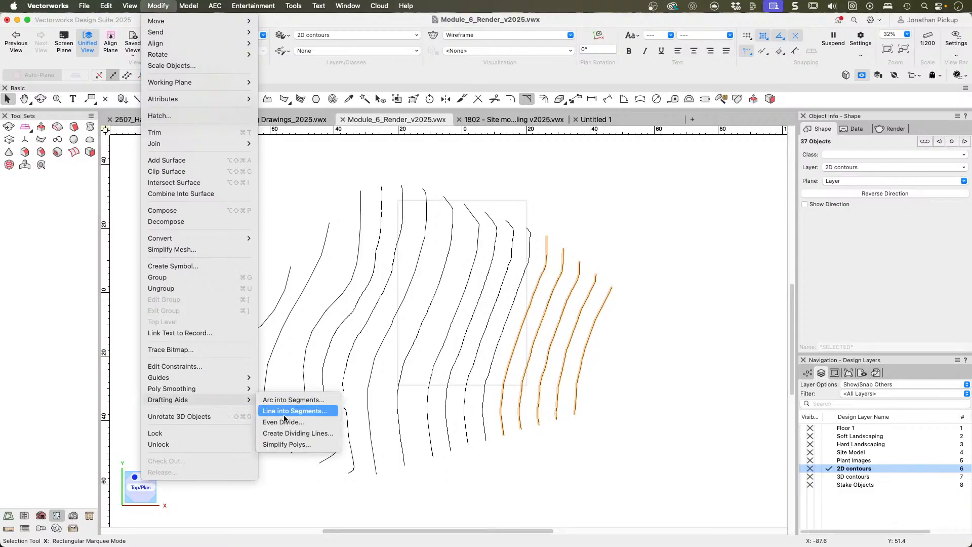
click(317, 445)
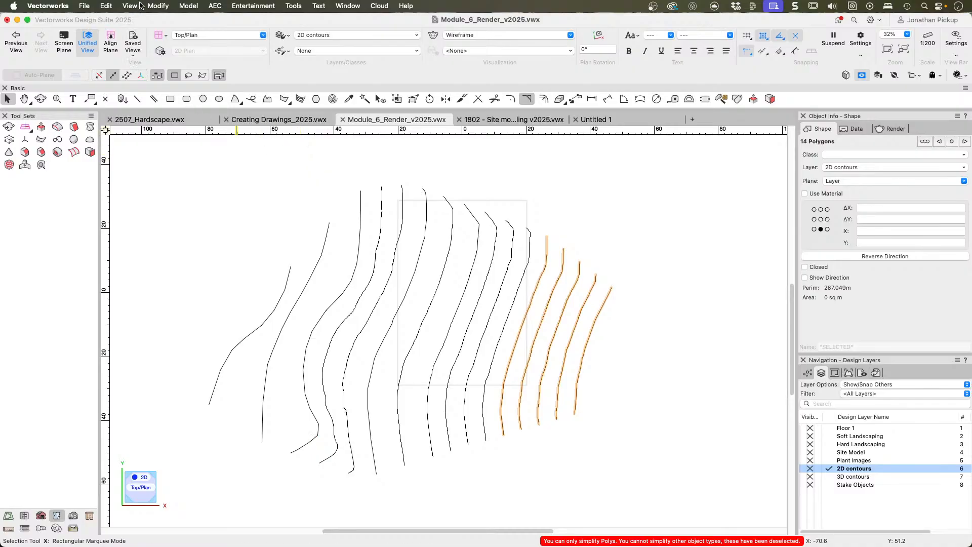
click(158, 6)
mouse_move(198, 400)
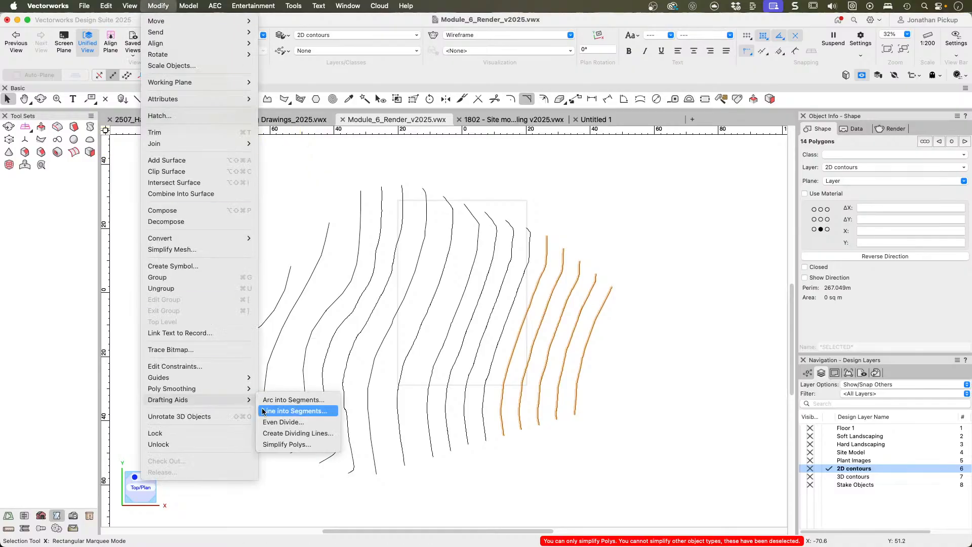
click(295, 445)
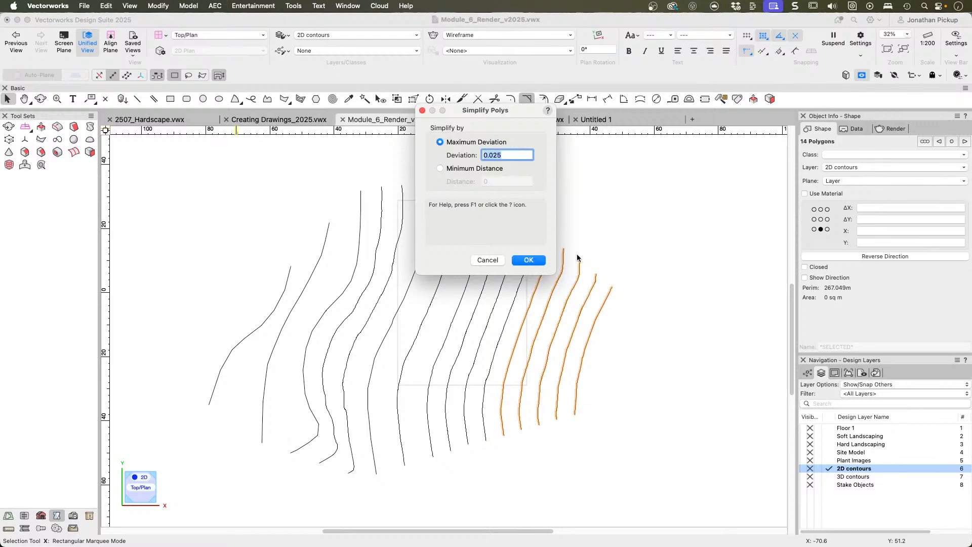
click(528, 260)
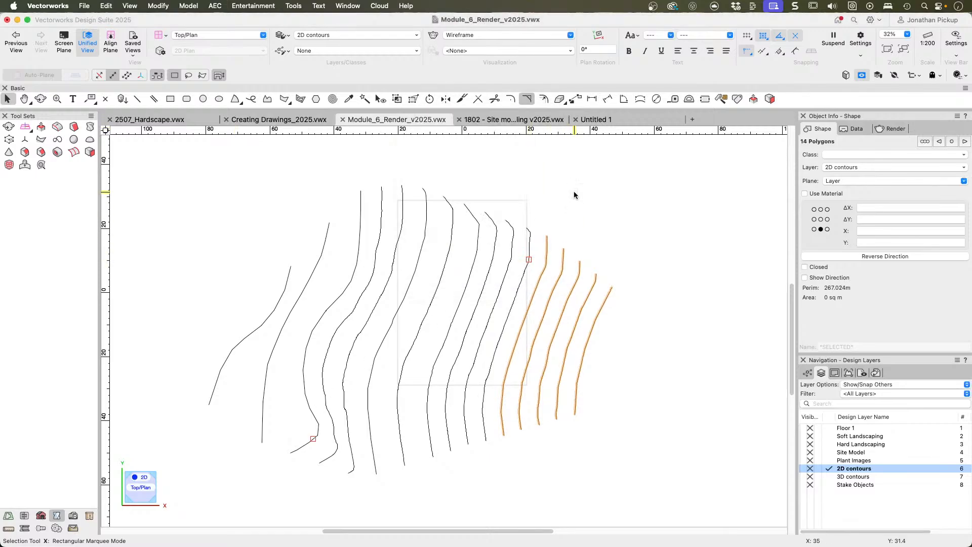
Step: Select all contour polygons with Select Similar and simplify them with a maximum deviation of 0.025
click(577, 182)
drag(578, 178, 411, 501)
click(364, 98)
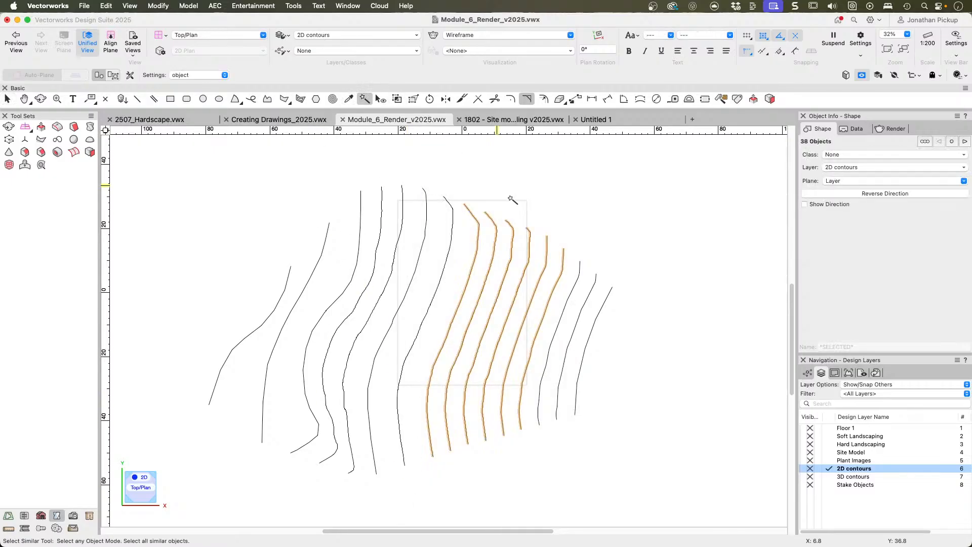
click(511, 261)
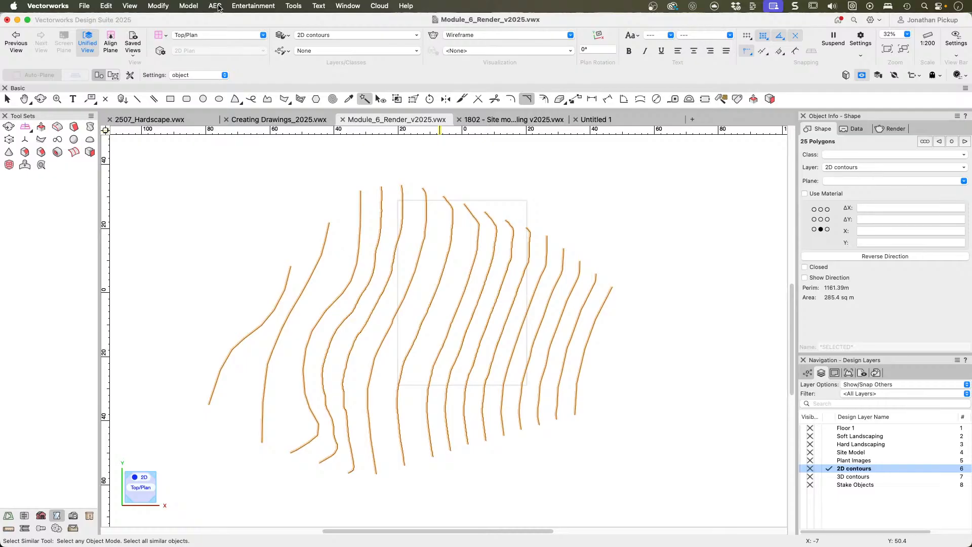
click(156, 6)
mouse_move(187, 400)
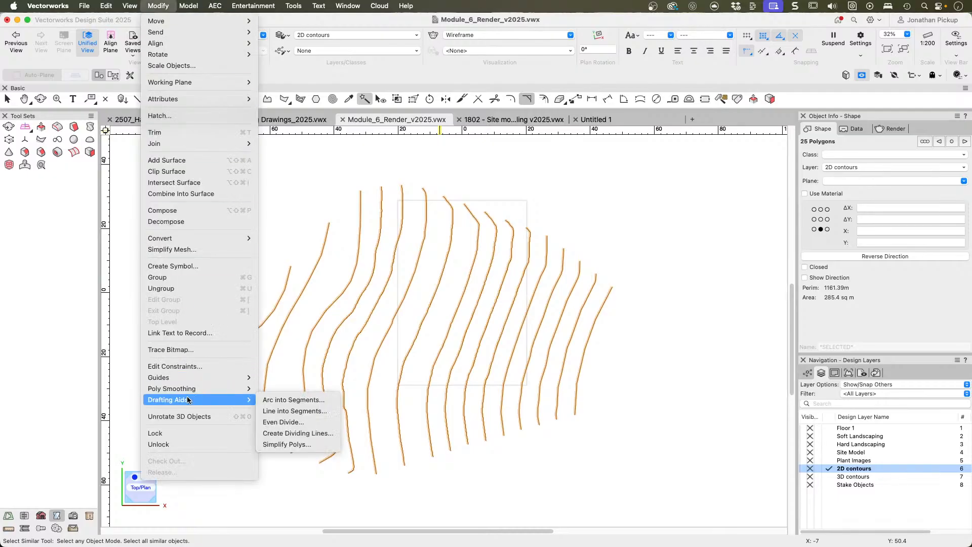
click(287, 444)
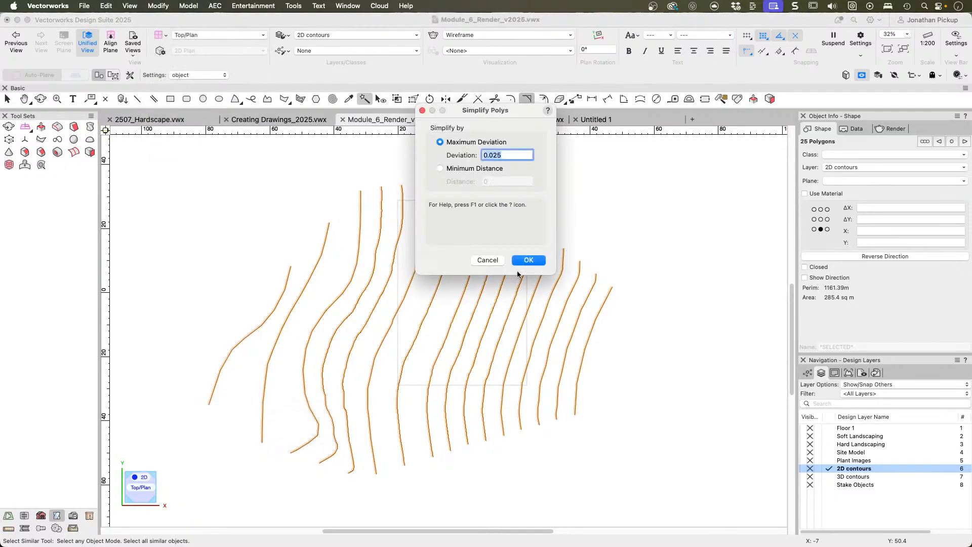
click(527, 260)
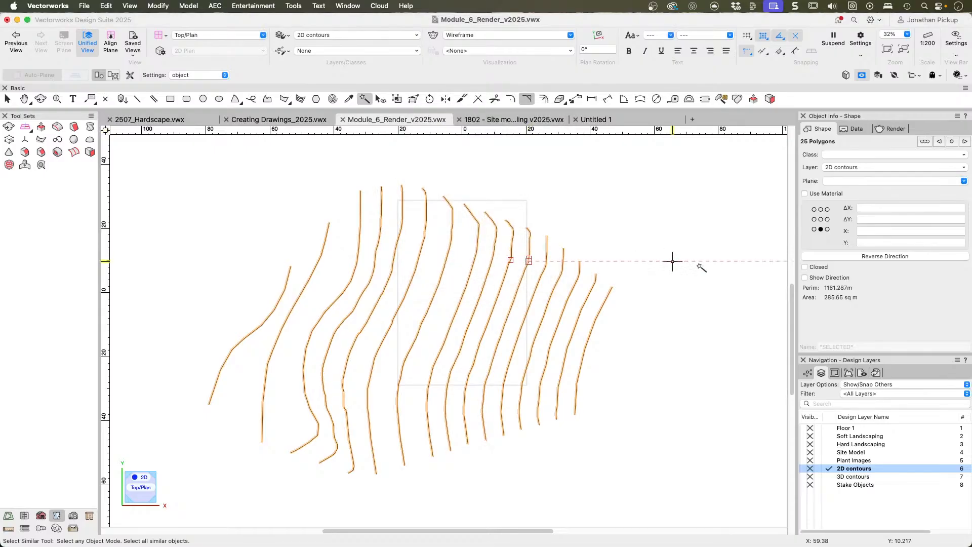
Step: Clear the selection and reselect all the contour polygons with Select Similar
click(315, 267)
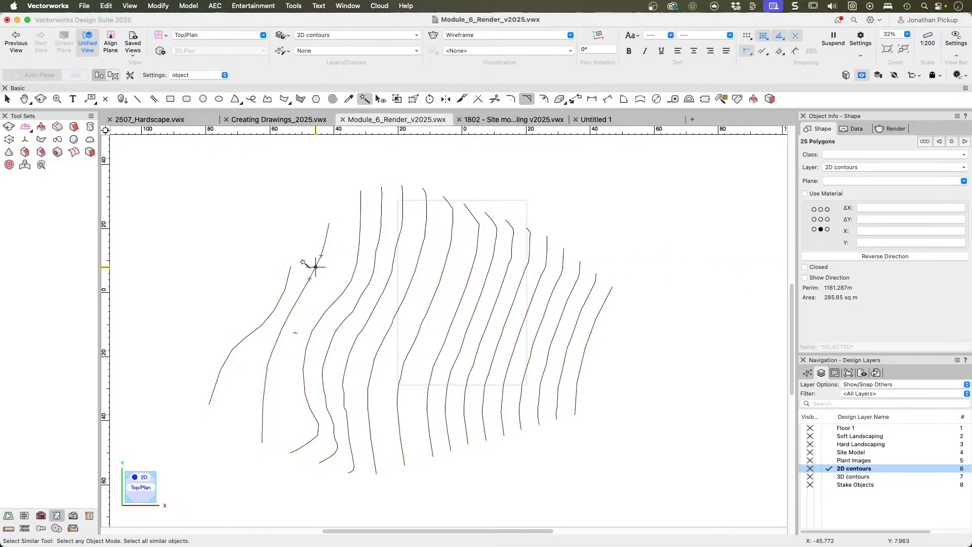
click(276, 266)
key(z)
key(Escape)
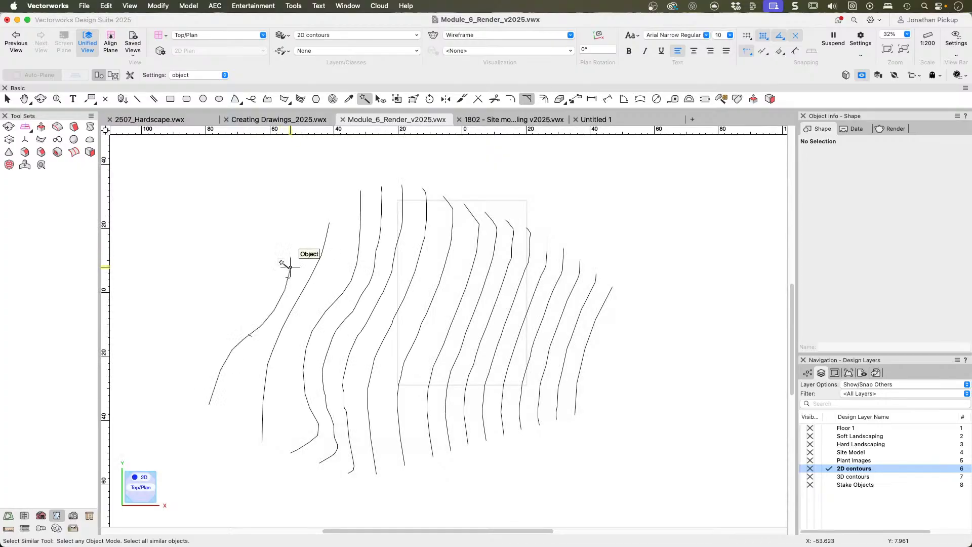
click(284, 290)
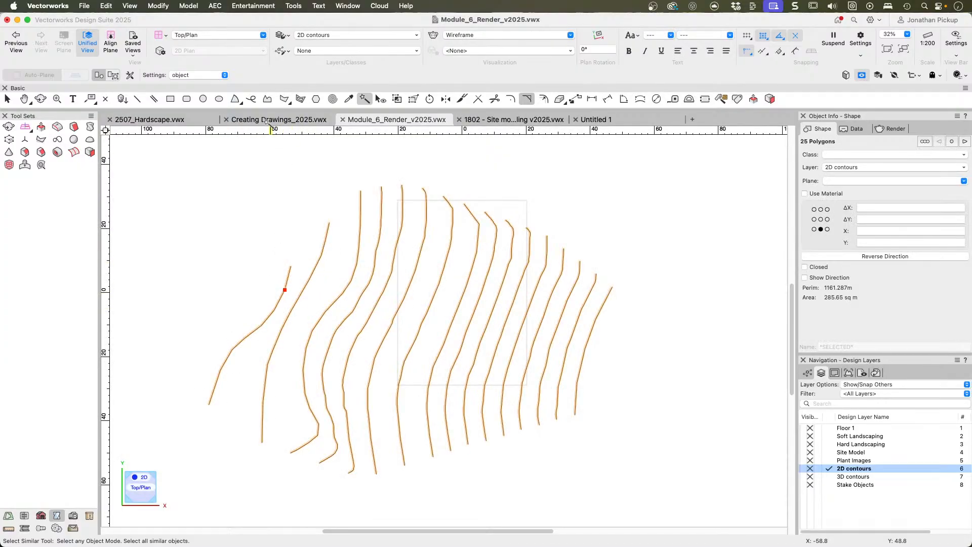
Step: Start converting the selected contours to 3D loci with 2D Polys to 3D Source Data, using an interval of 40
click(215, 5)
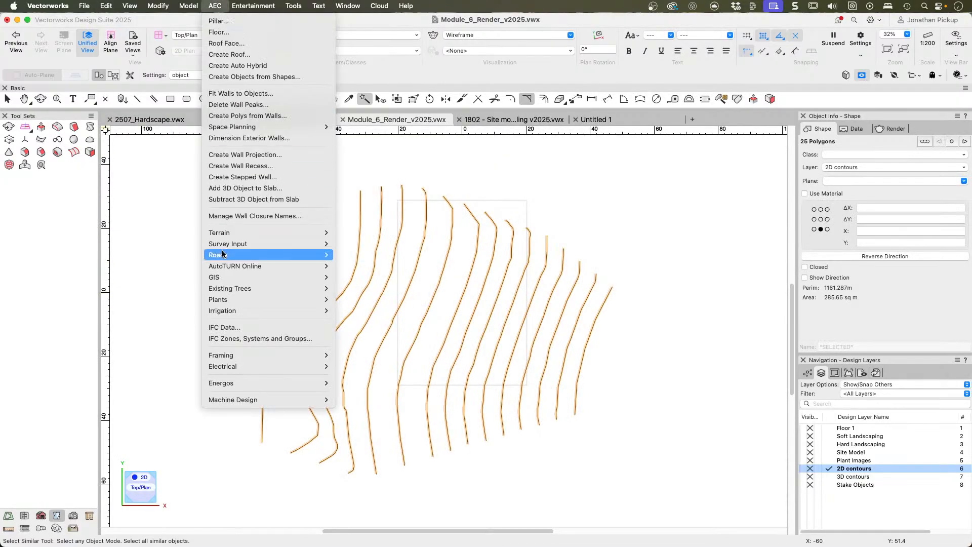
mouse_move(264, 244)
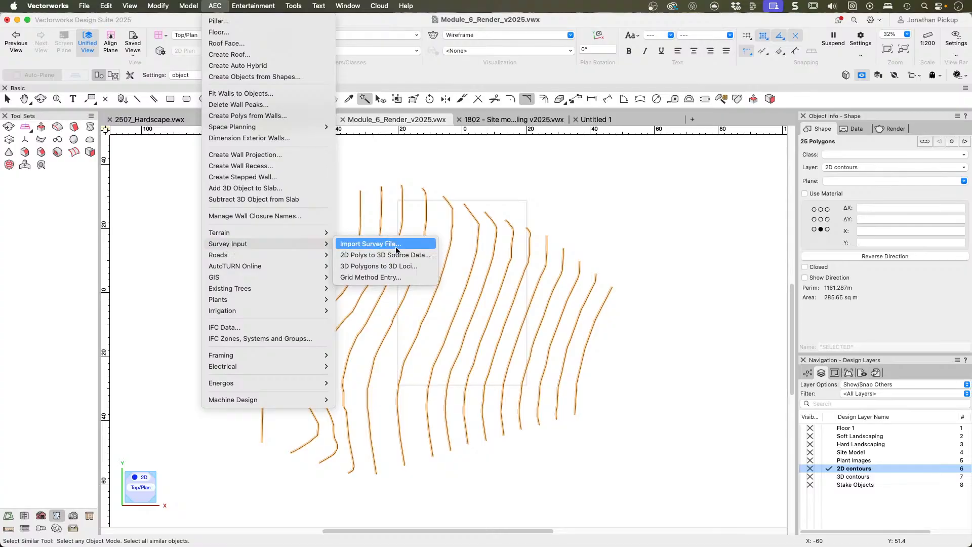
click(399, 255)
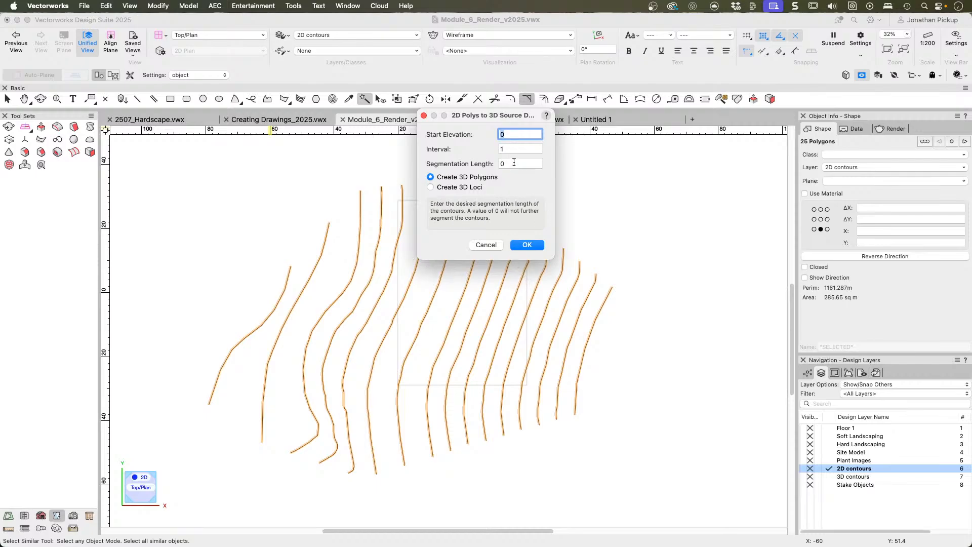
click(501, 148)
text(40)
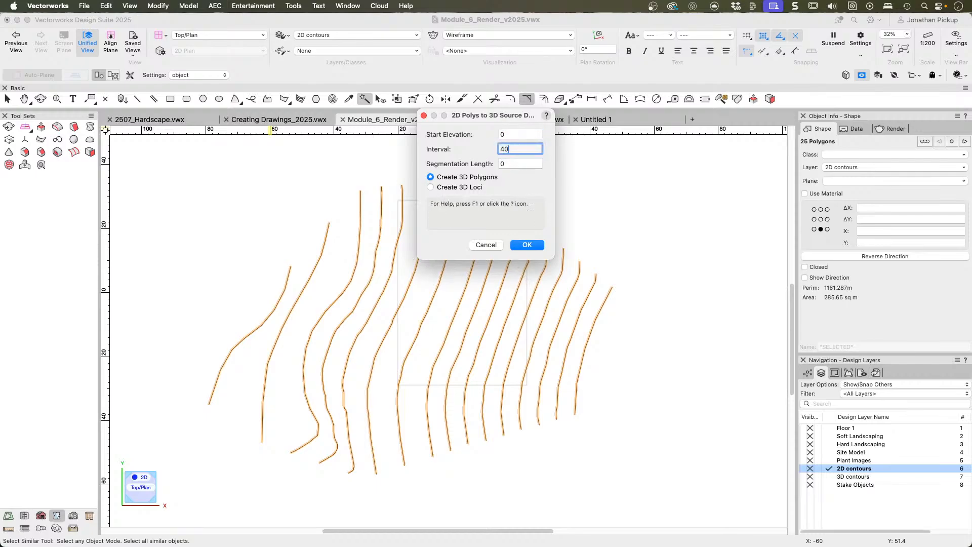
click(454, 186)
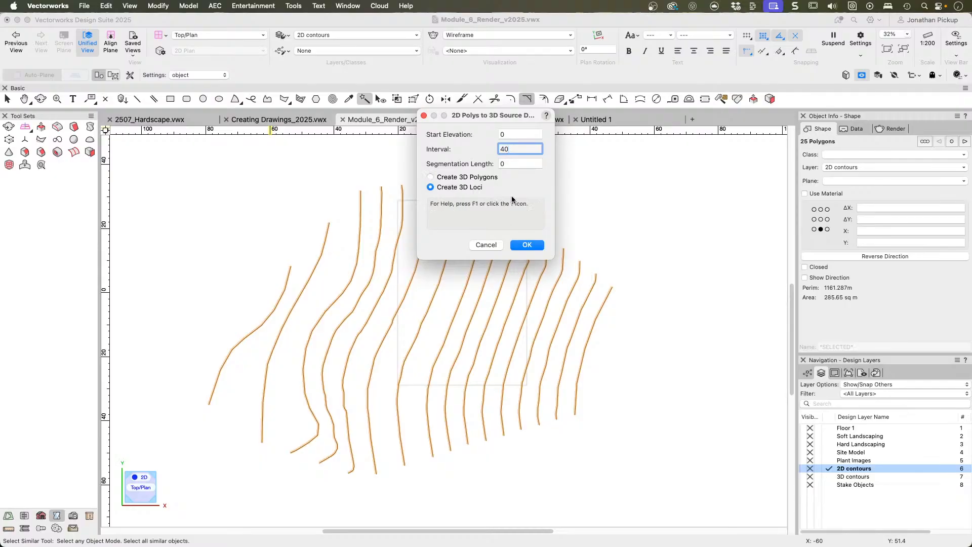
click(529, 244)
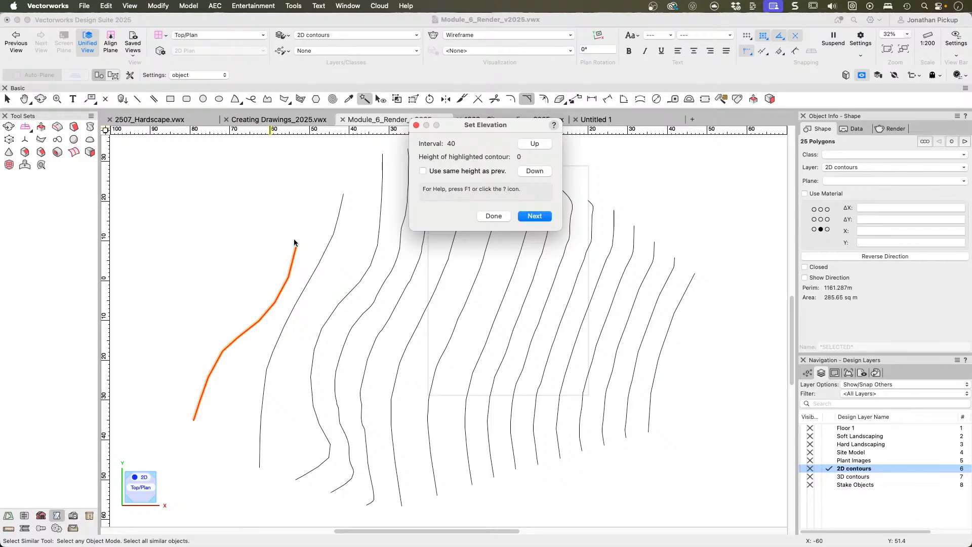
Step: Assign elevations 0, 40 and 80 to the three westernmost contours and finish early, keeping the original 2D polylines
click(540, 217)
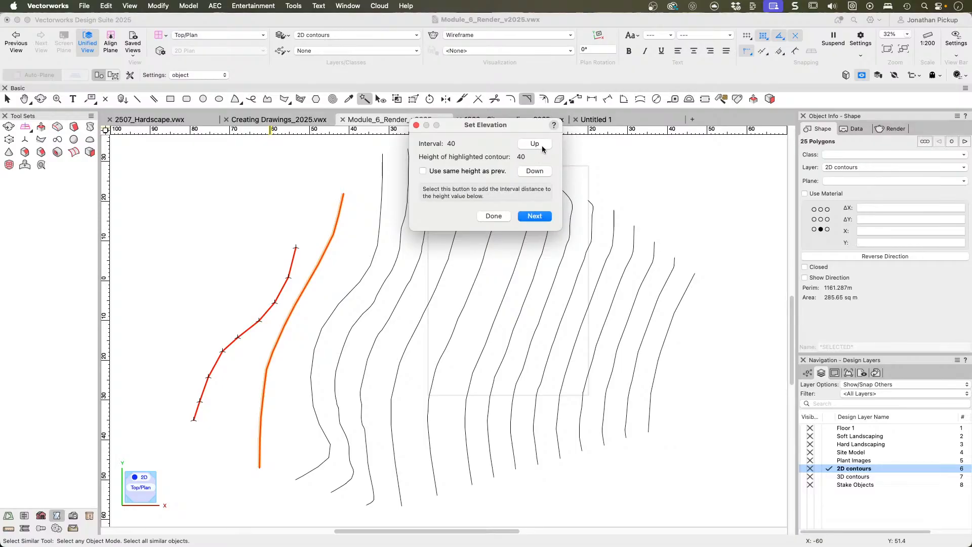
click(485, 217)
key(Escape)
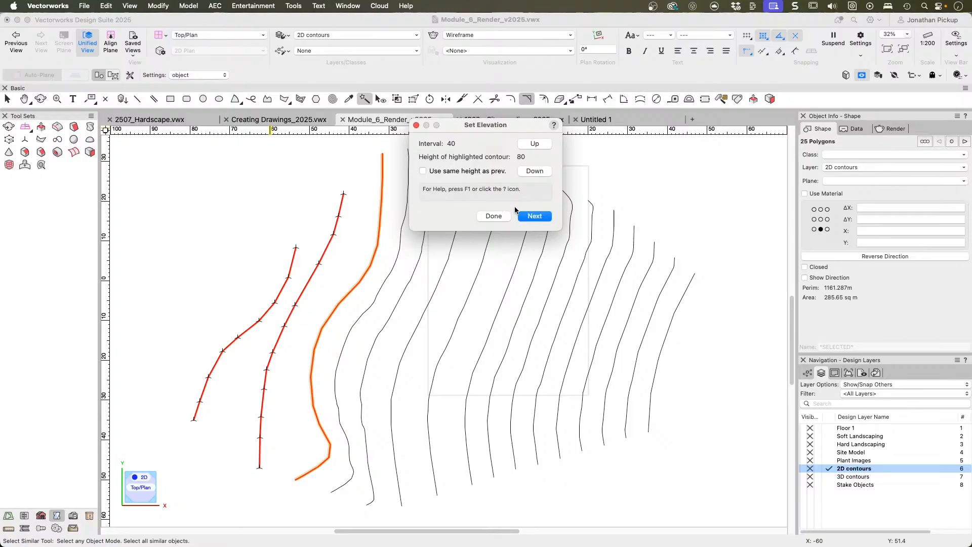
click(507, 215)
click(594, 196)
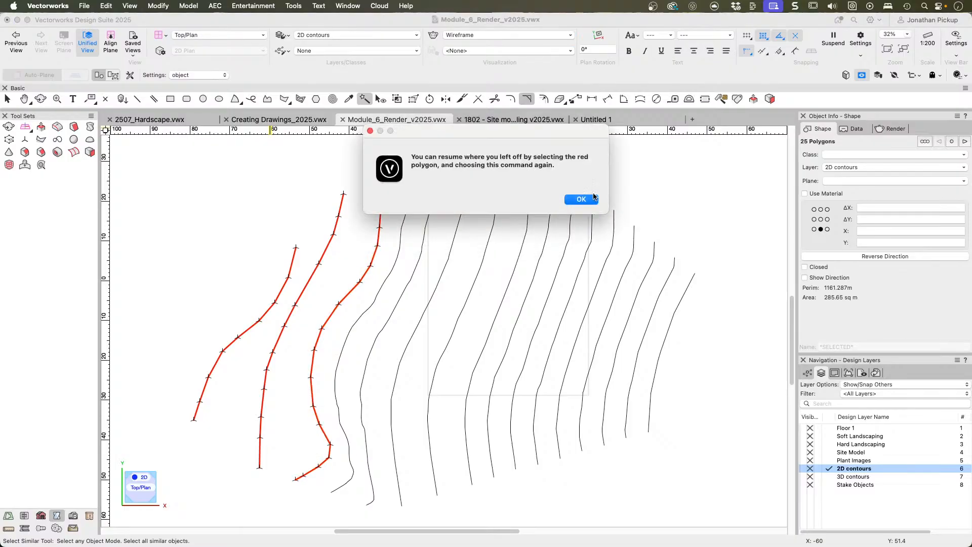
click(566, 201)
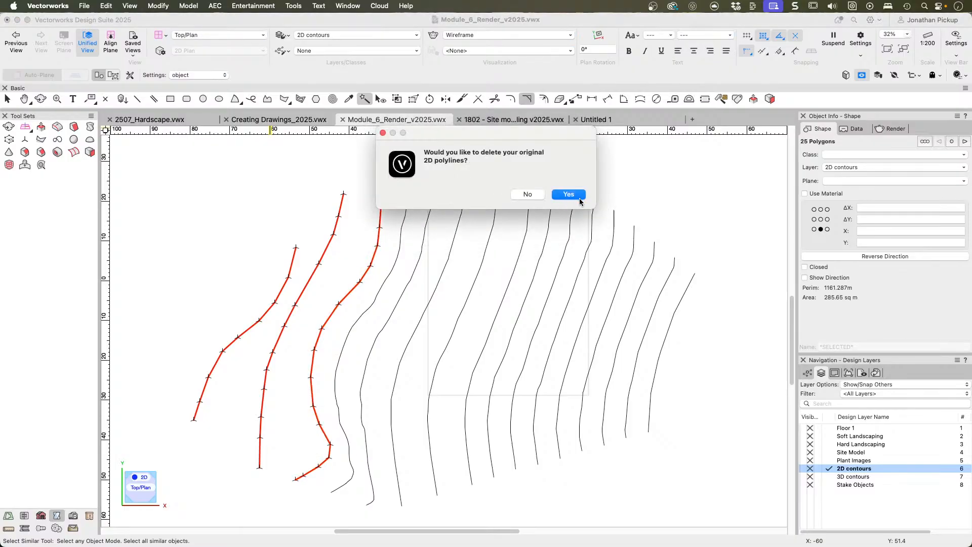
click(538, 198)
key(x)
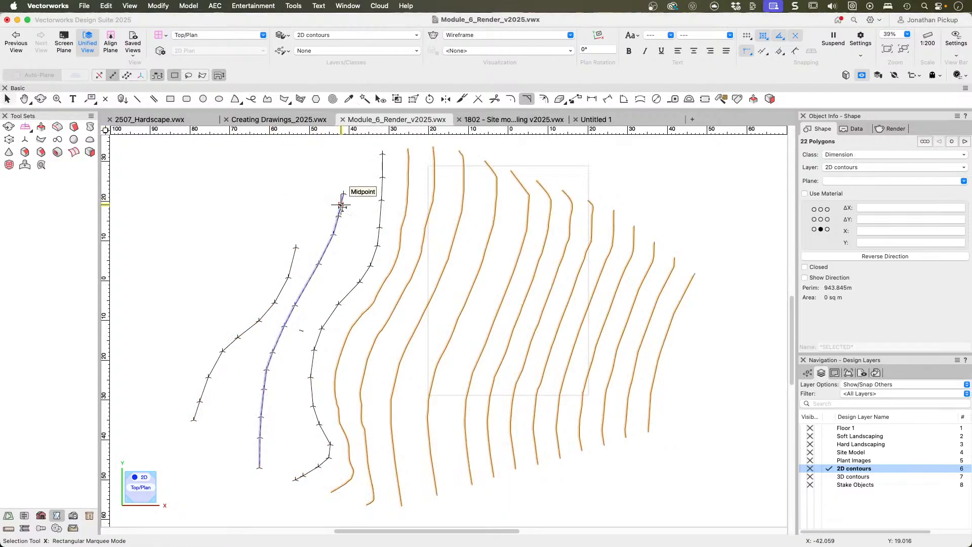
Step: Delete all the 3D loci generated along the three westernmost contours
scroll(278, 193, down, 2)
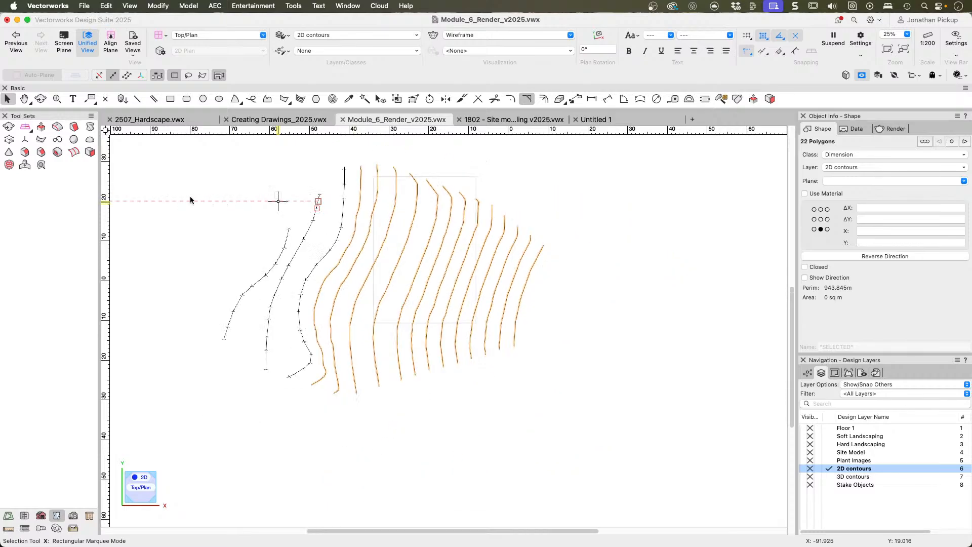
drag(169, 177, 427, 299)
drag(198, 138, 524, 338)
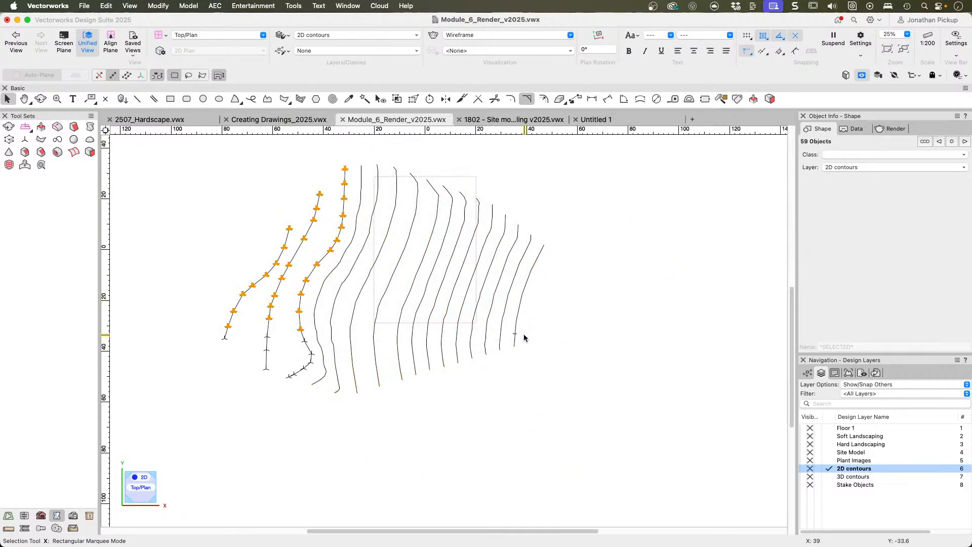
key(Delete)
drag(192, 435, 428, 263)
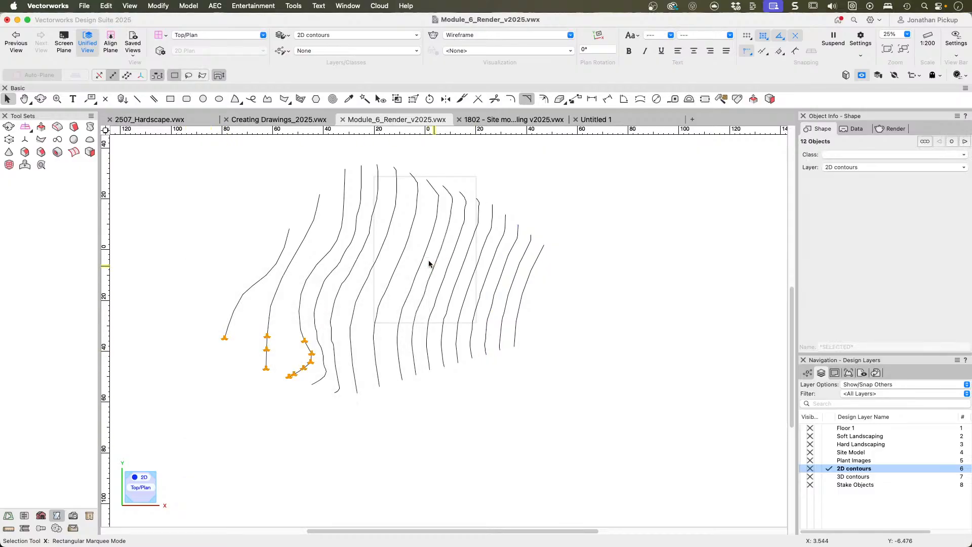
key(Delete)
Step: Select all sixteen contour polygons and open 2D Polys to 3D Source Data for them
drag(215, 163, 592, 423)
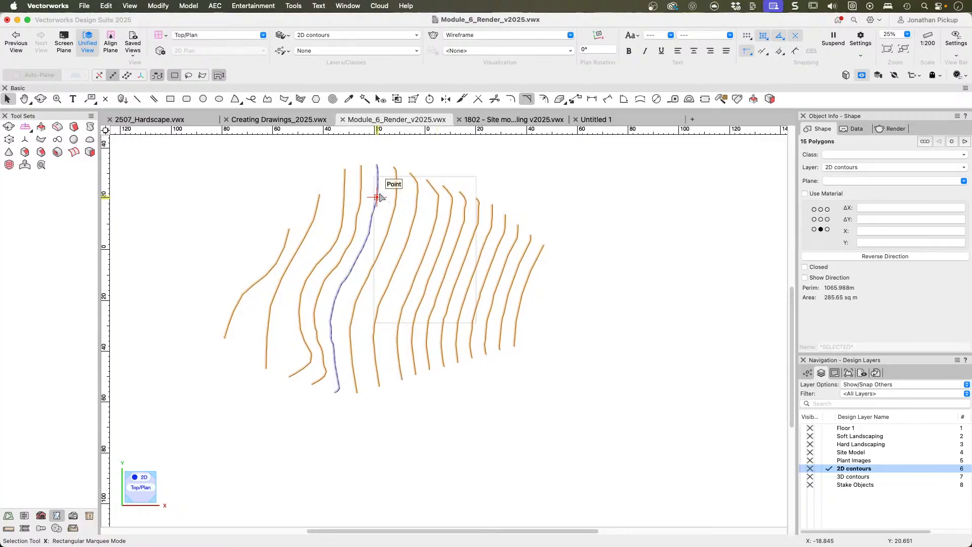
shift+click(378, 175)
click(214, 6)
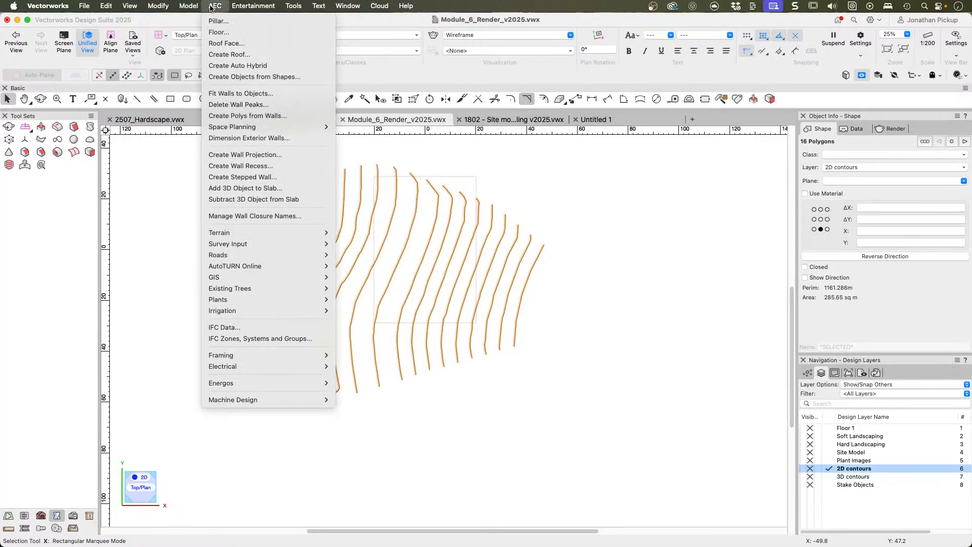
mouse_move(225, 244)
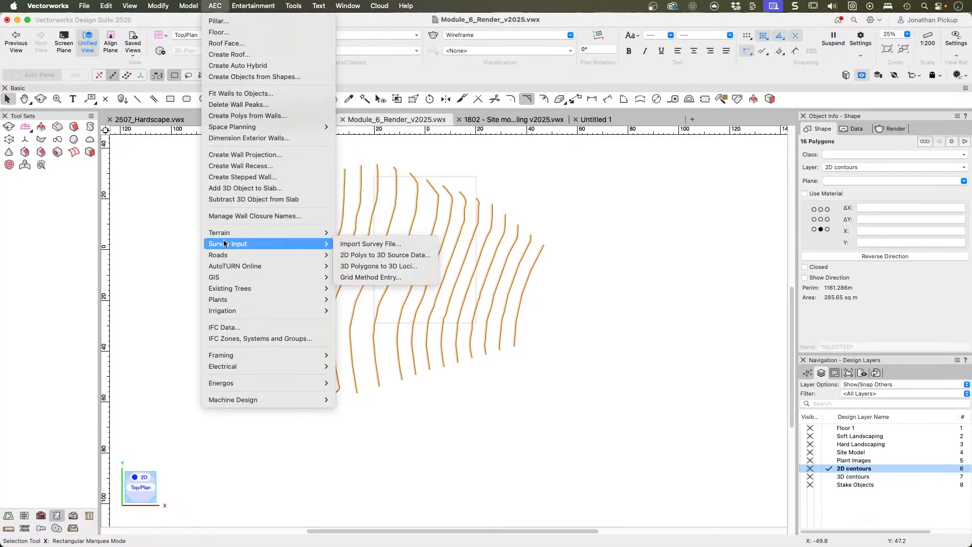
click(397, 260)
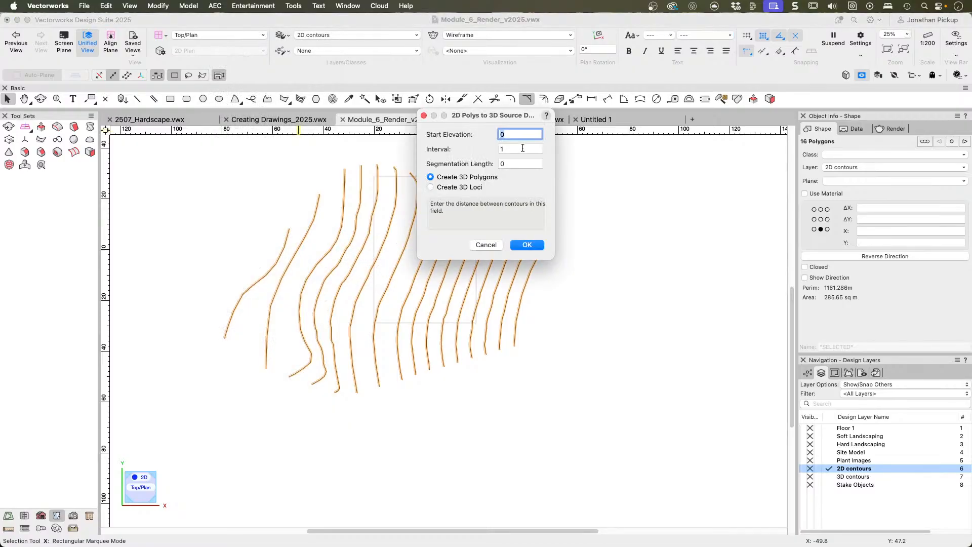
Step: Configure the conversion with start elevation 40, interval 1 and segmentation length 0, creating 3D loci
key(Tab)
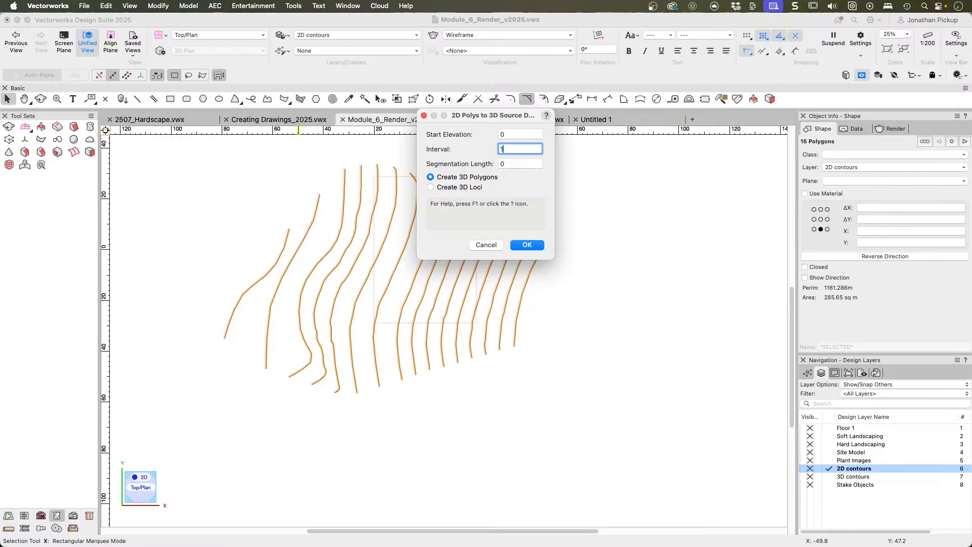
key(Tab)
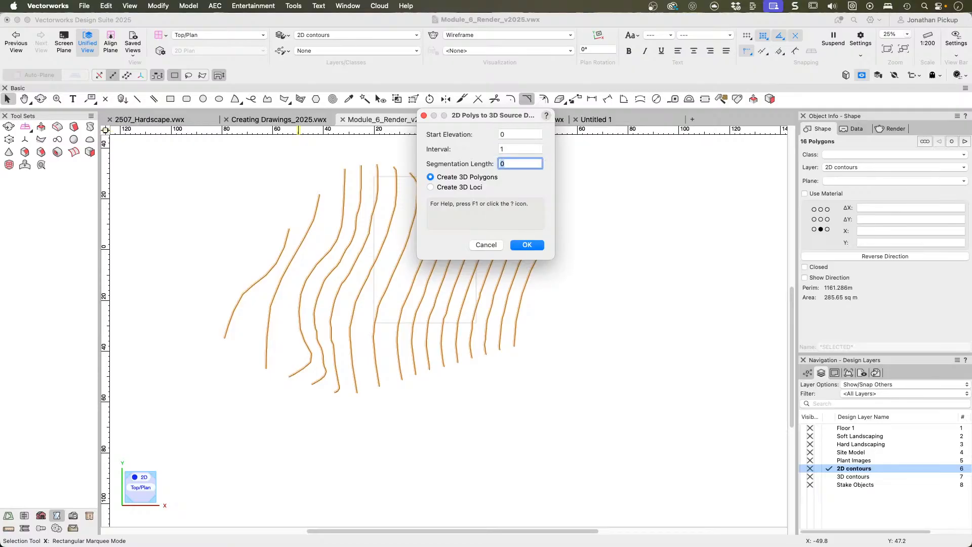
click(446, 187)
key(Tab)
text(40)
key(Tab)
key(Tab)
key(Tab)
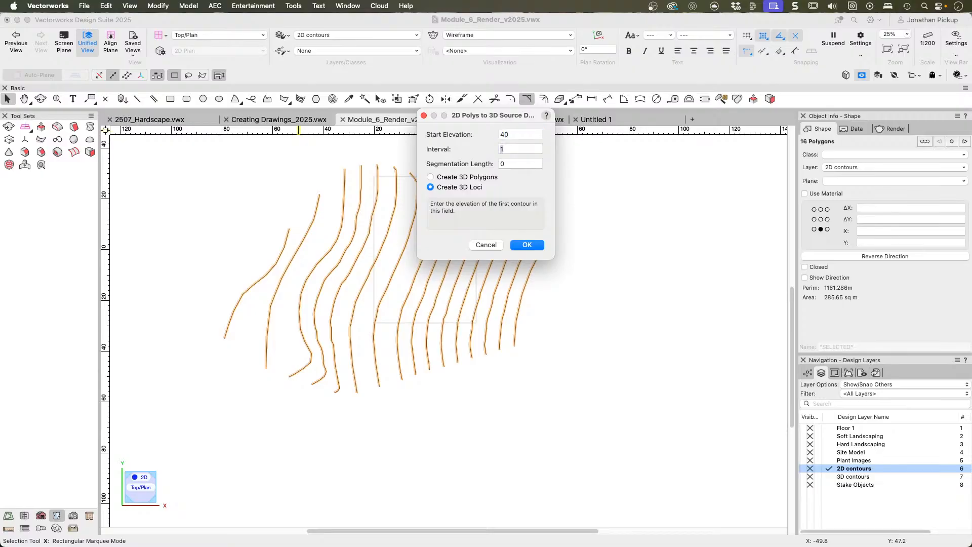
click(524, 246)
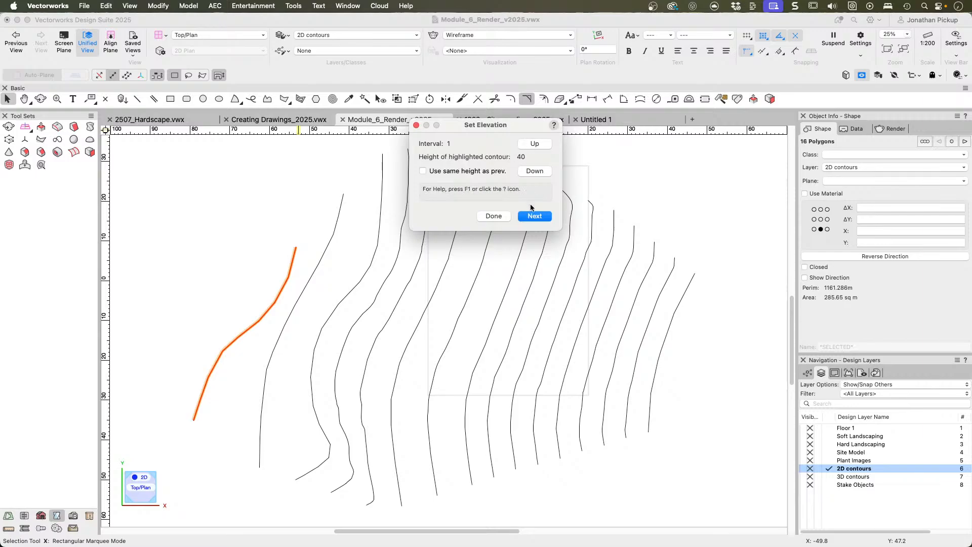
Step: Apply elevations 40, 41 and 42 in sequence to the three westernmost contours
click(536, 216)
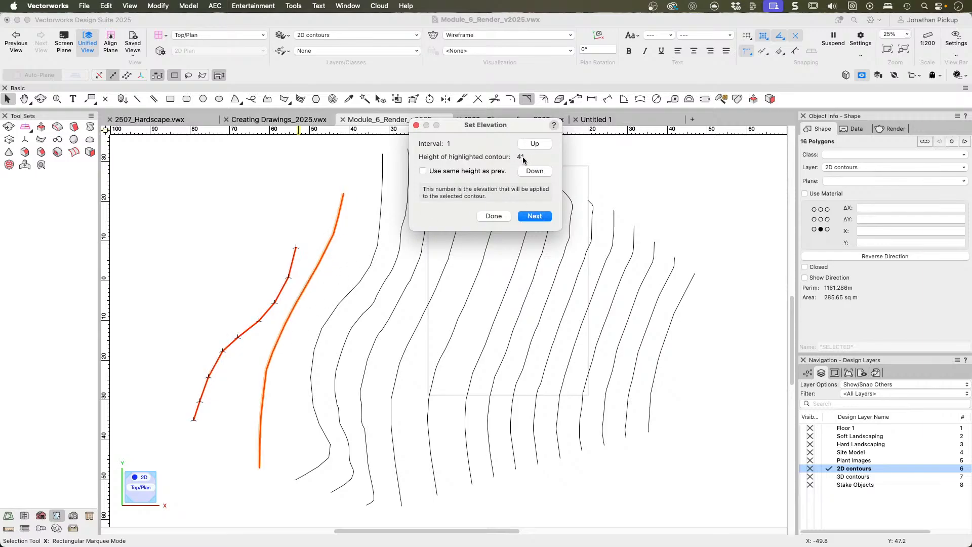
click(533, 216)
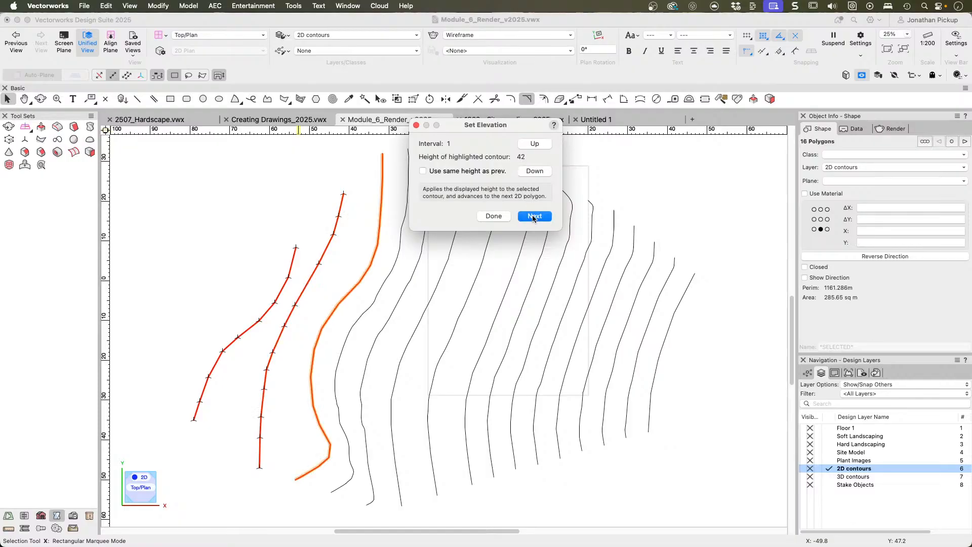
click(533, 217)
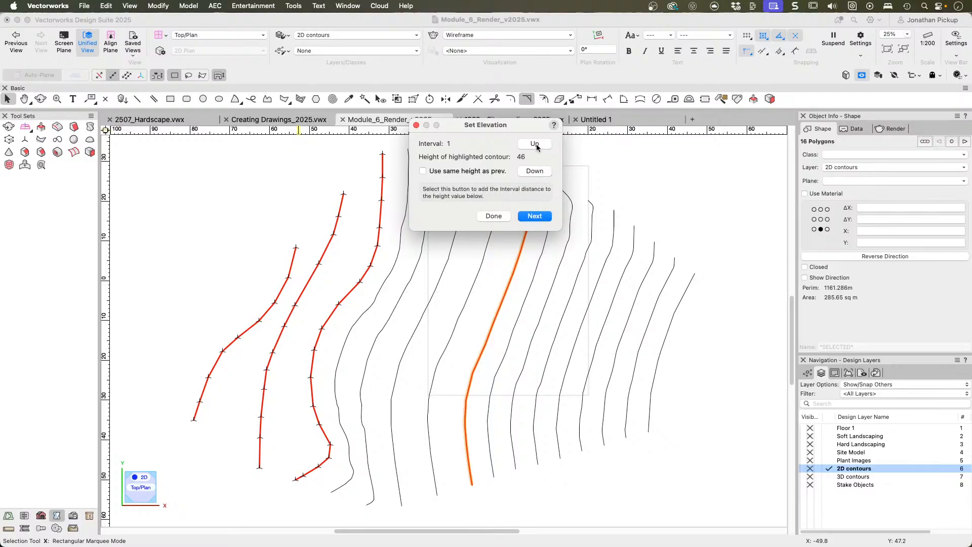
Step: Apply elevation 47 to the eighth contour from the west, 51 to the twelfth and 55 to the easternmost
click(533, 216)
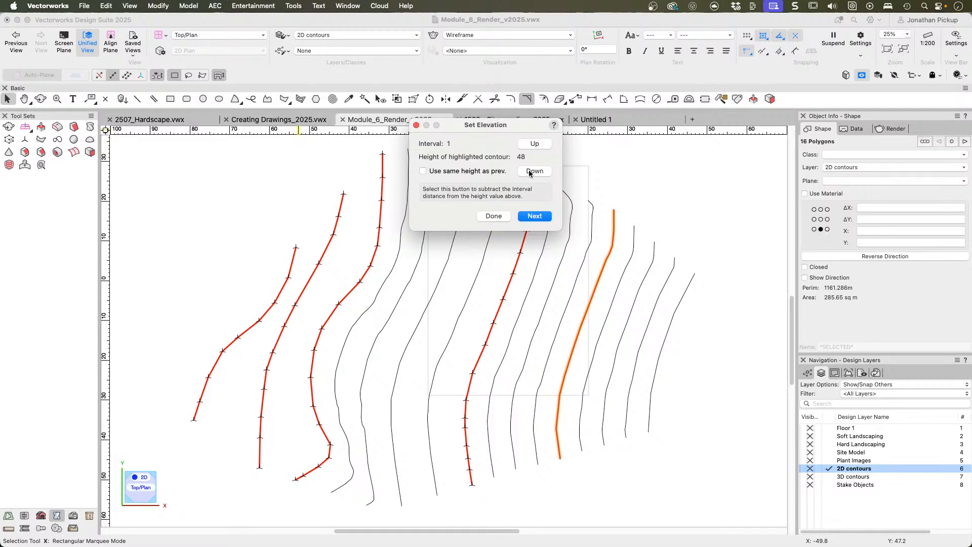
click(536, 144)
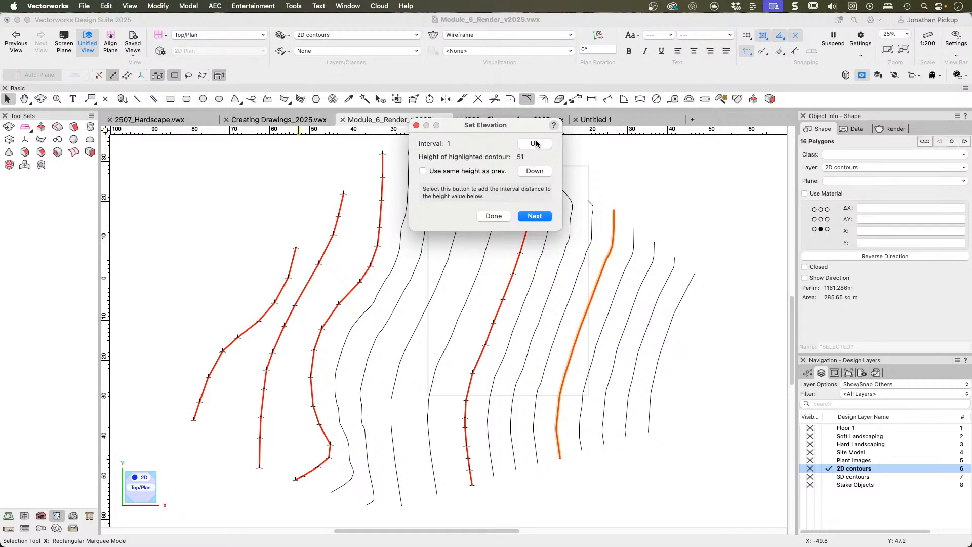
click(536, 217)
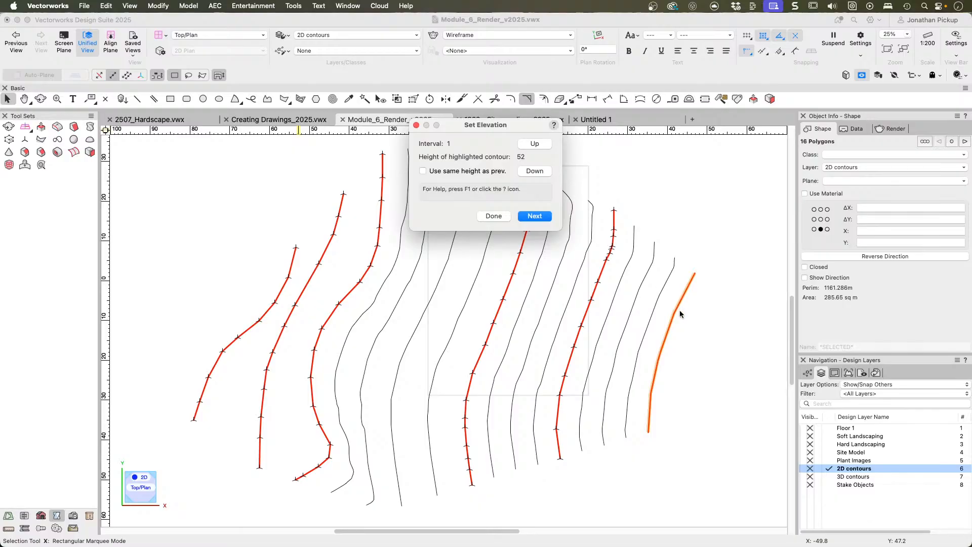
click(534, 146)
click(533, 146)
click(533, 146)
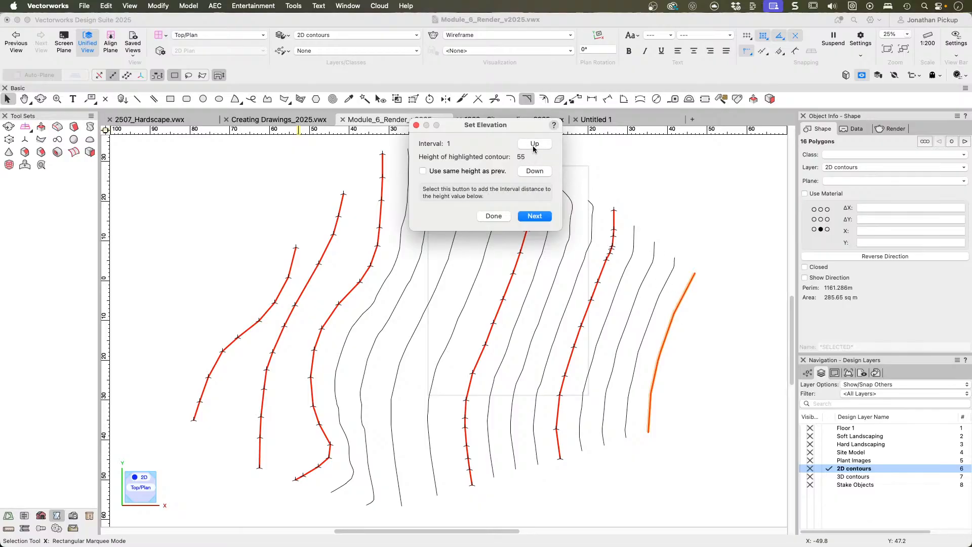
click(530, 215)
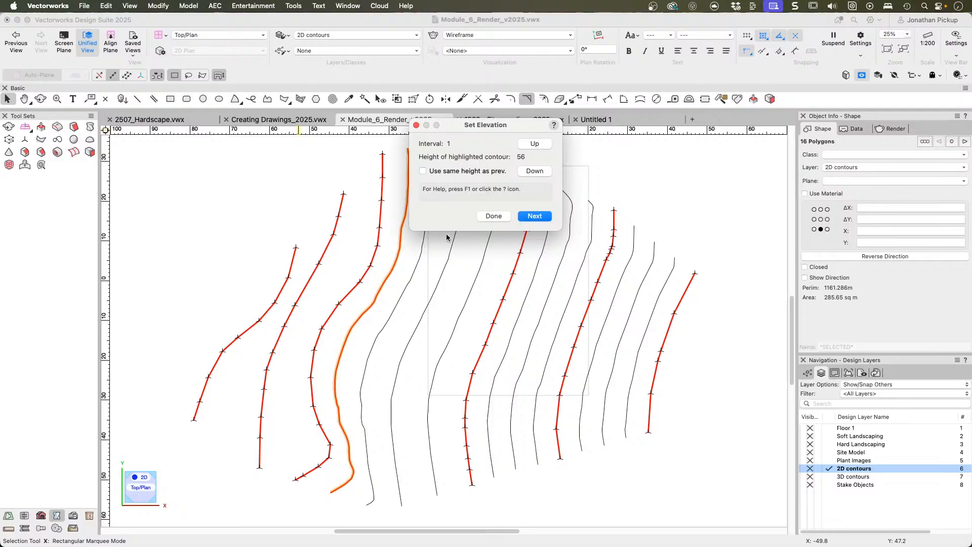
Step: Lower the elevation of the fourth contour from the west to 44 and apply it
click(534, 171)
click(535, 171)
click(534, 171)
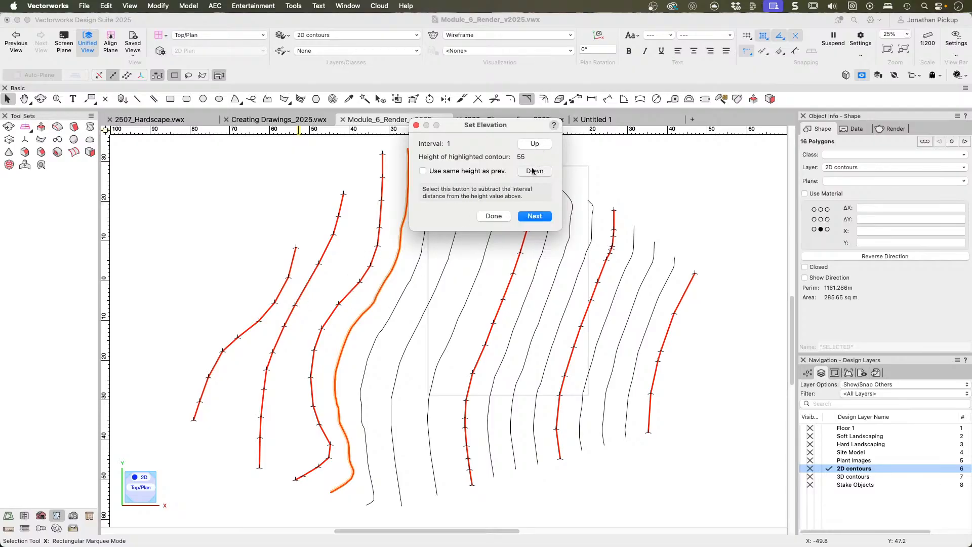
click(534, 171)
click(534, 170)
click(533, 171)
click(533, 170)
click(533, 171)
click(534, 171)
click(533, 171)
click(533, 172)
click(532, 173)
click(534, 216)
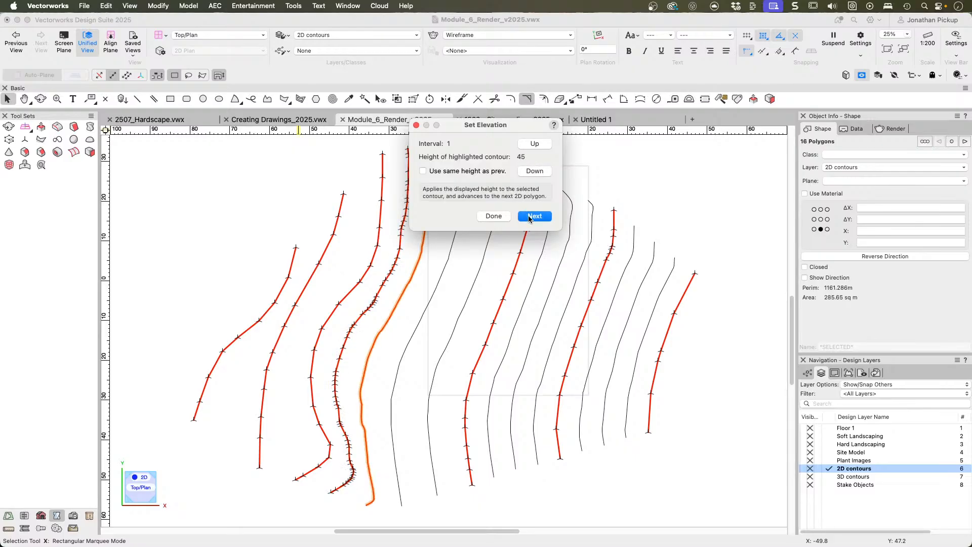
Step: Apply elevations 45, 46 and 47 in sequence to the fifth, sixth and seventh contours from the west
click(534, 144)
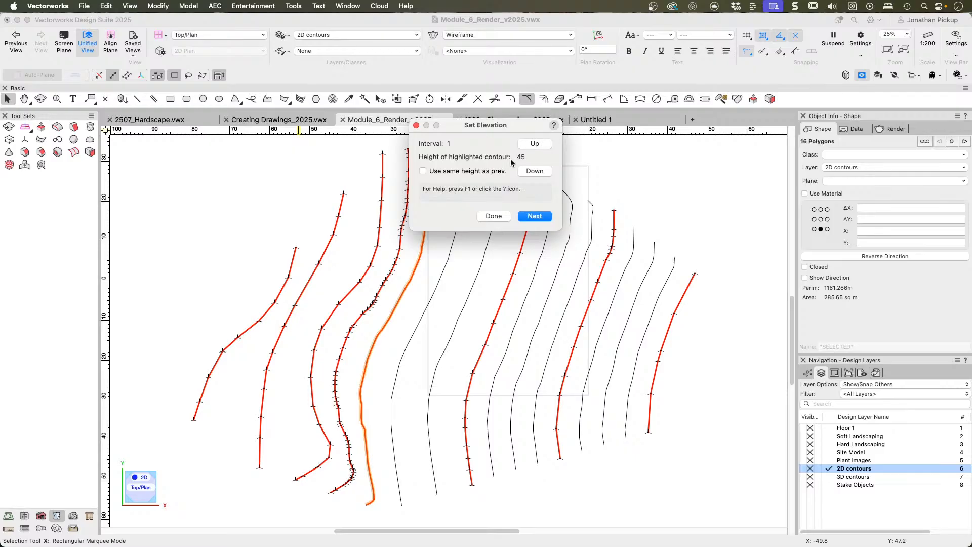
click(536, 216)
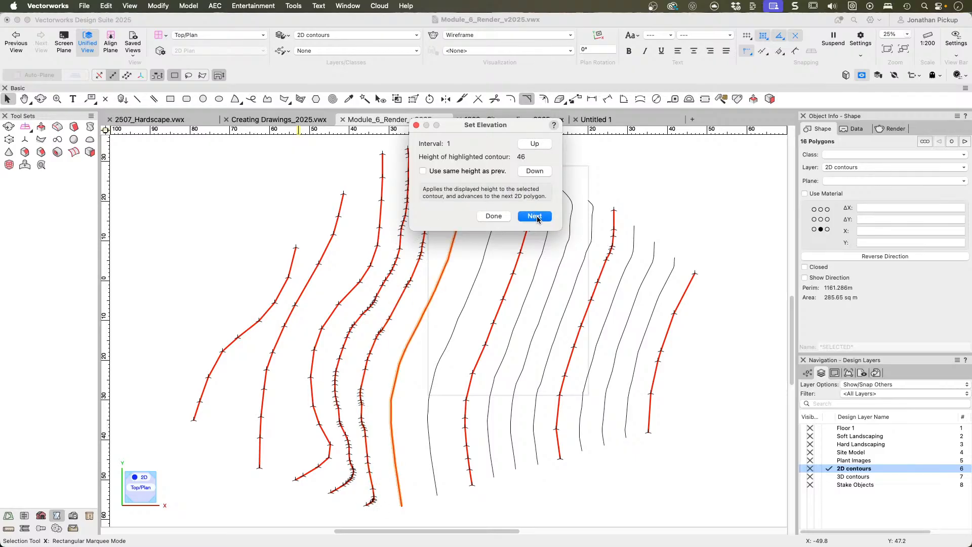
click(536, 217)
click(536, 217)
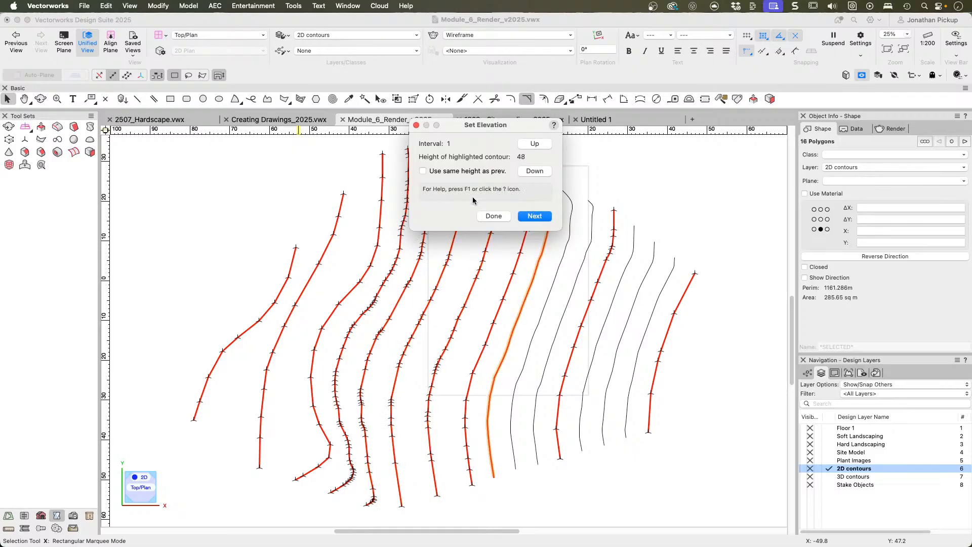
Step: Raise the ninth contour from the west to 49 and apply it, with 50 and 51 for the tenth and eleventh
click(534, 144)
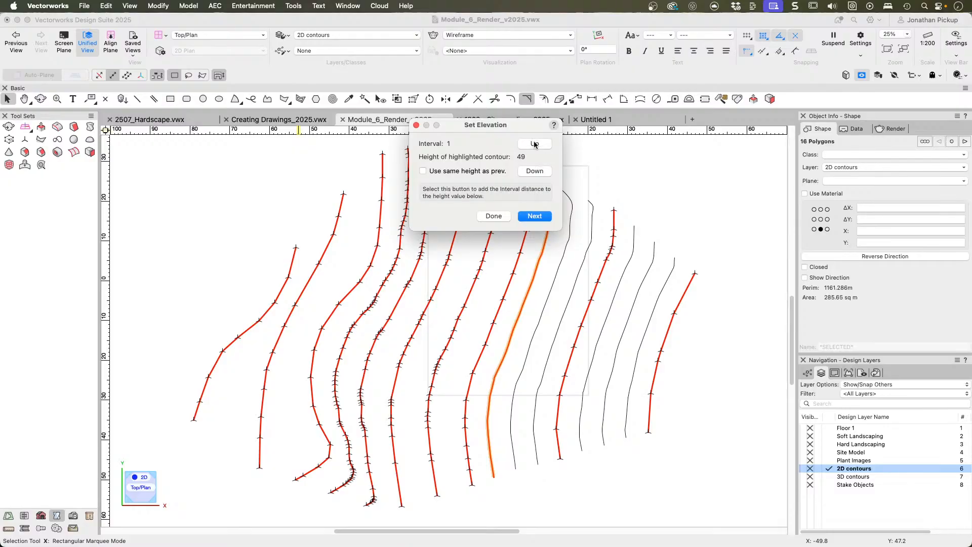
click(533, 217)
click(532, 218)
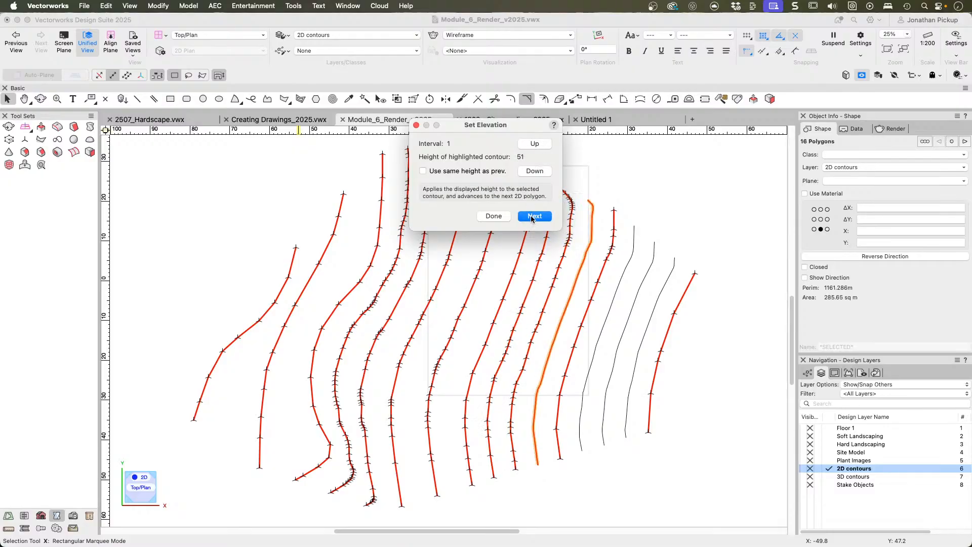
click(531, 218)
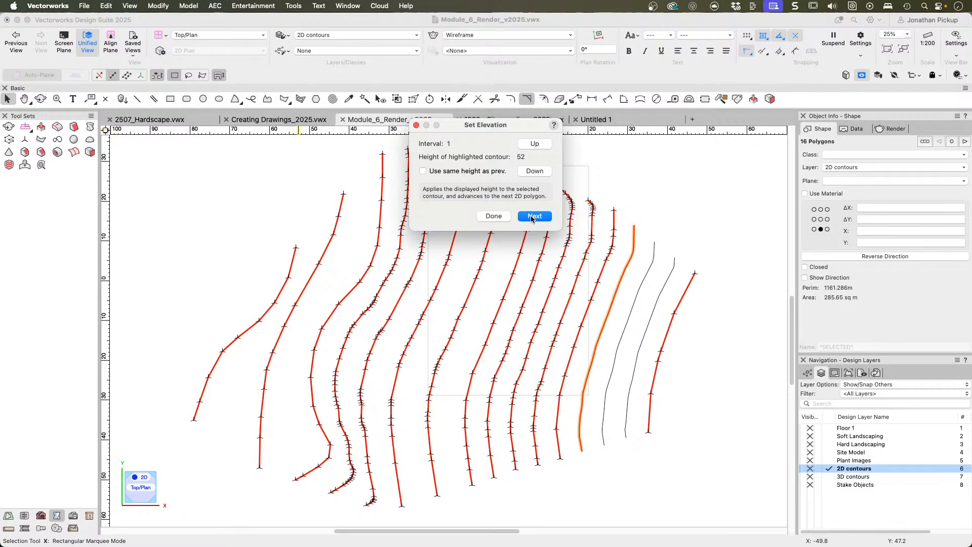
Step: Apply elevations 52, 53 and 54 to the thirteenth, fourteenth and fifteenth contours, and delete the original 2D polylines
click(531, 218)
click(531, 218)
click(531, 218)
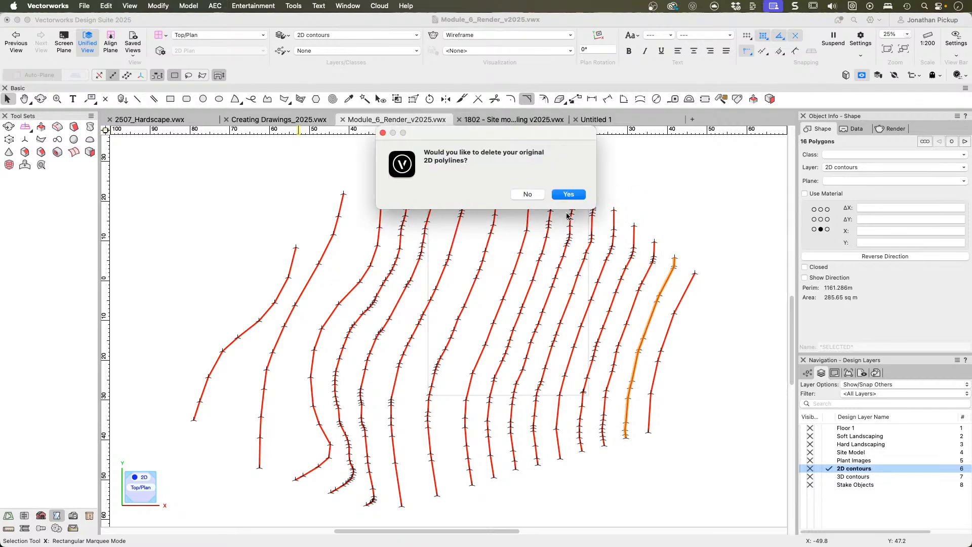
click(570, 195)
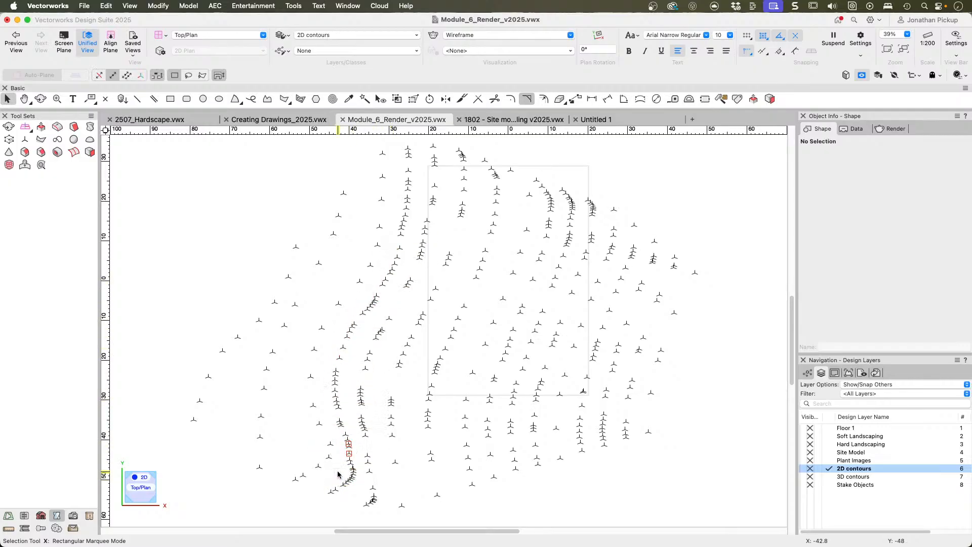
Step: Inspect the converted loci in 3D, checking the Z values of individual points at the southern ends of the middle contours
key(1)
key(shift+c)
drag(337, 456, 115, 259)
drag(82, 261, 216, 332)
key(x)
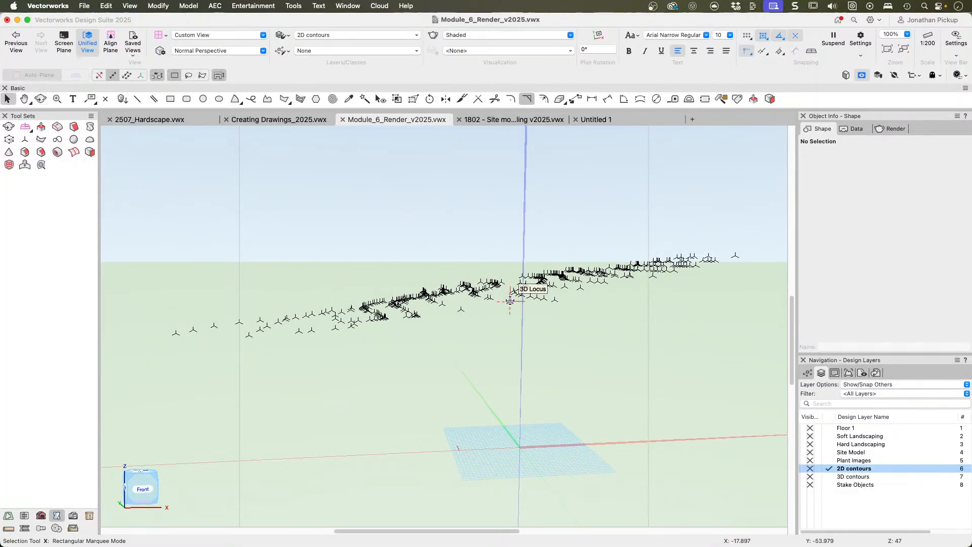
click(556, 299)
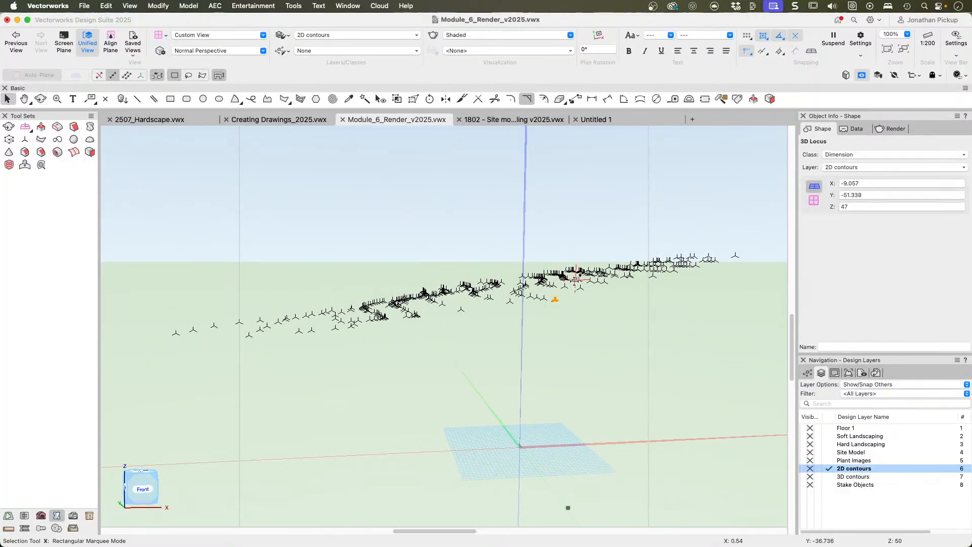
click(580, 289)
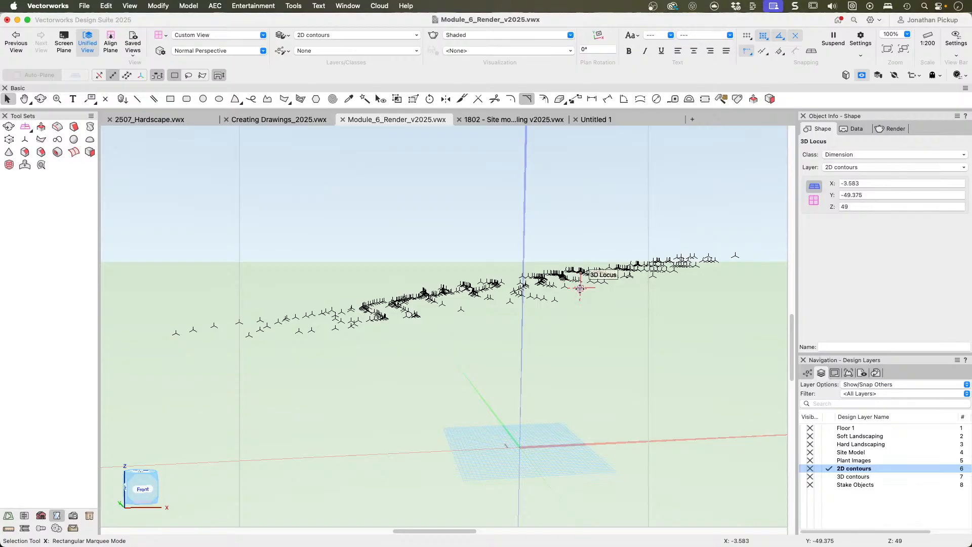
click(553, 301)
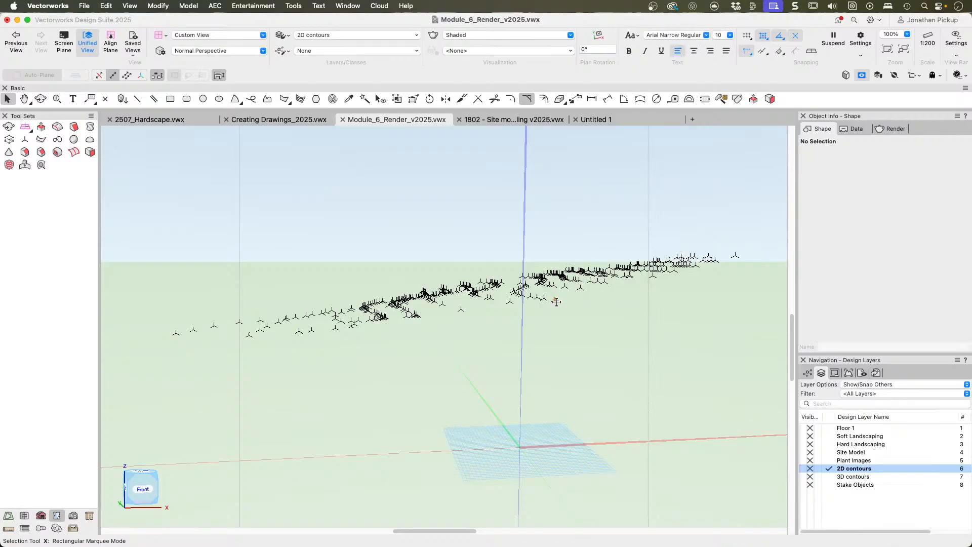
click(555, 300)
click(511, 302)
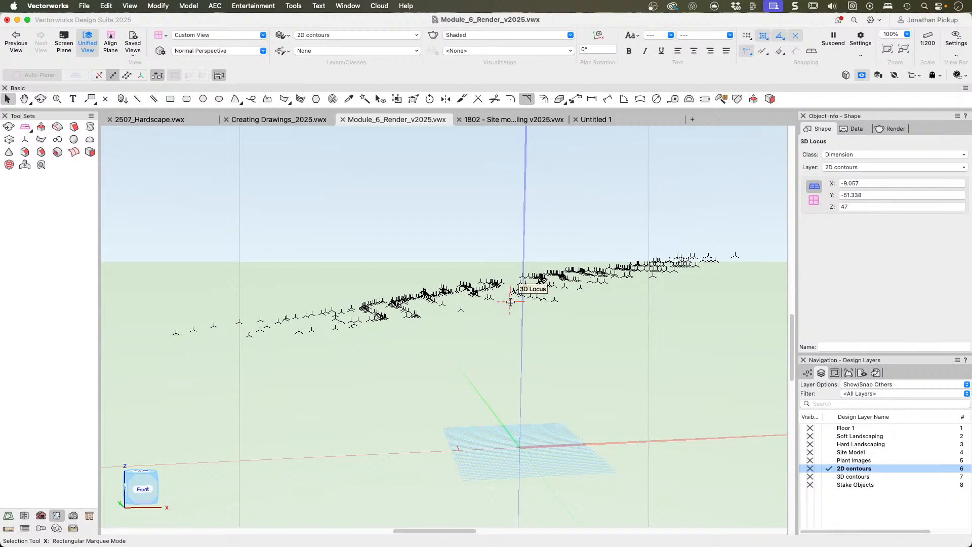
click(555, 300)
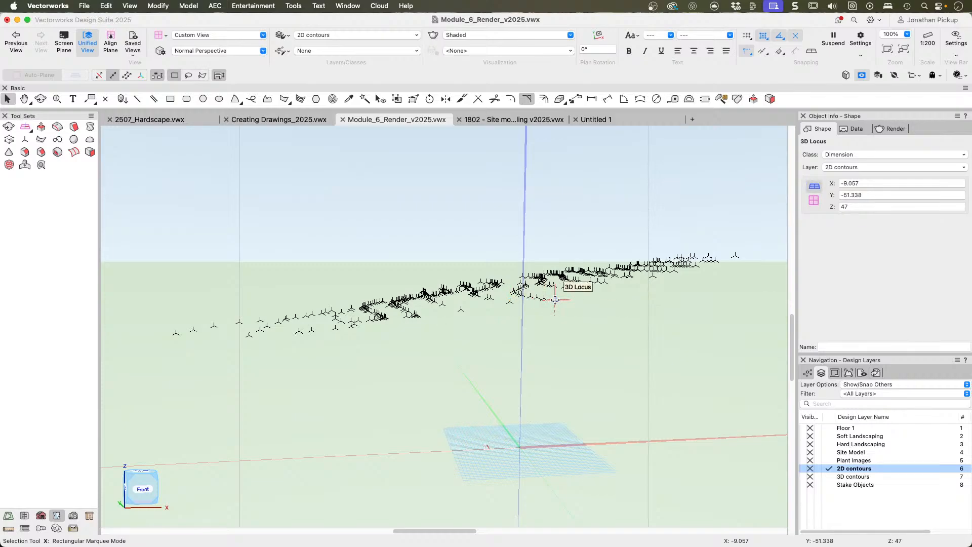
shift+middle_drag(556, 299, 530, 324)
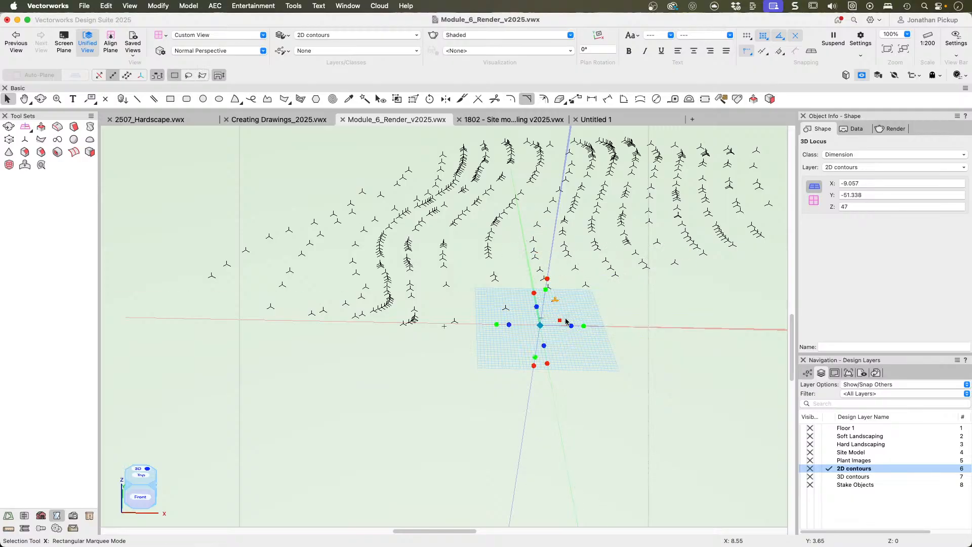
click(592, 387)
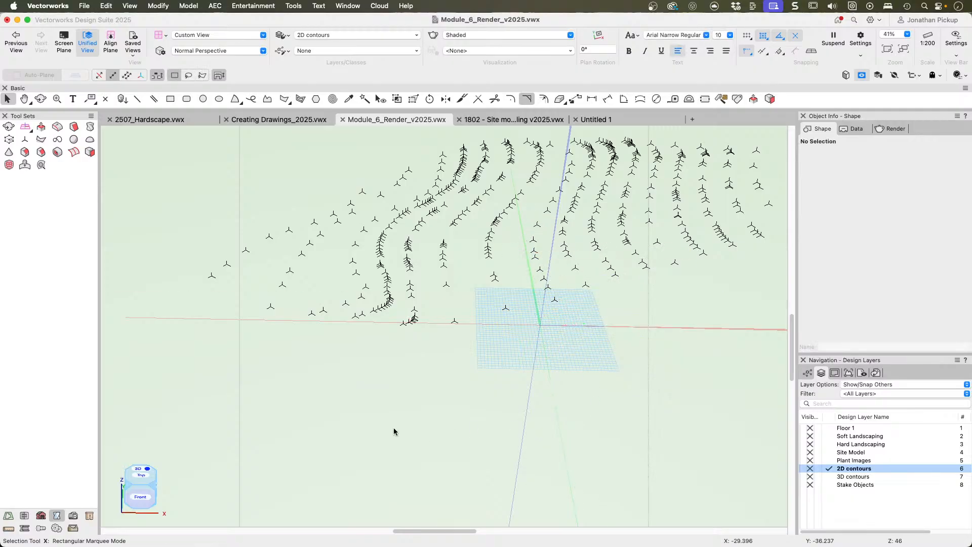
key(super+5)
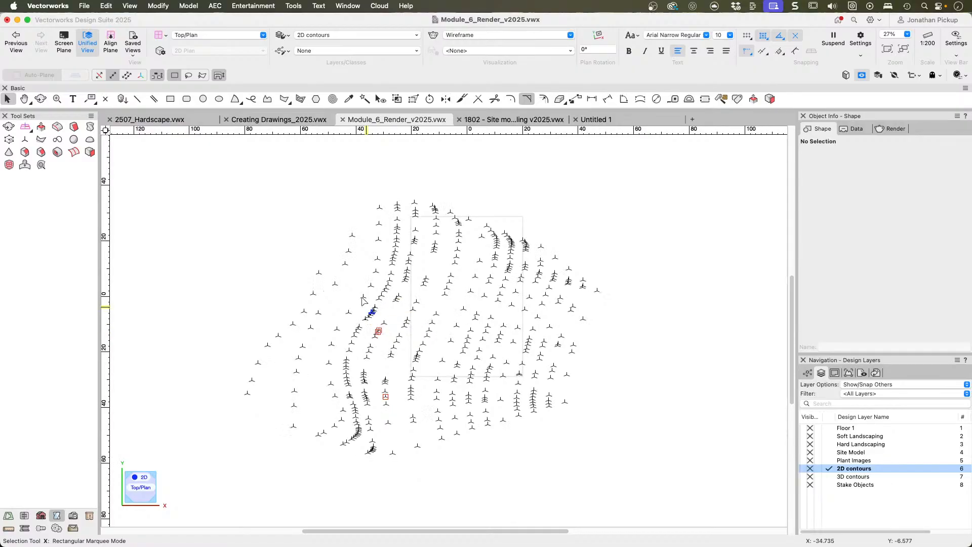
Step: Select all the 3D loci with the Select Similar tool and start creating a site model from them
click(365, 98)
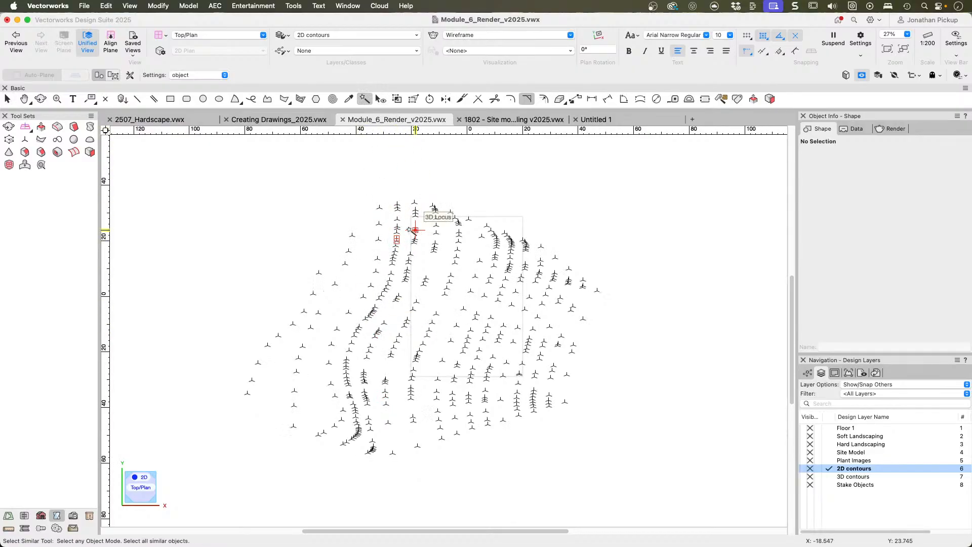
click(397, 228)
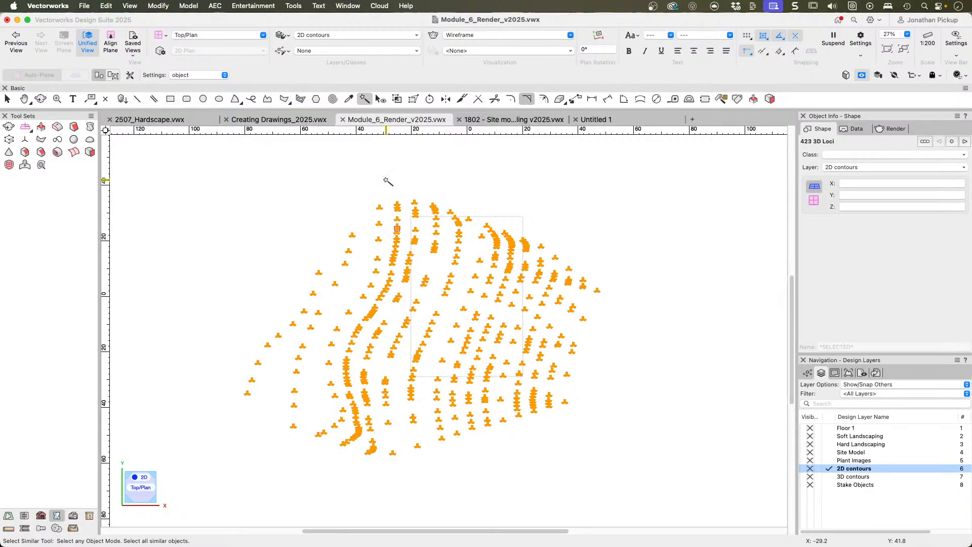
click(215, 6)
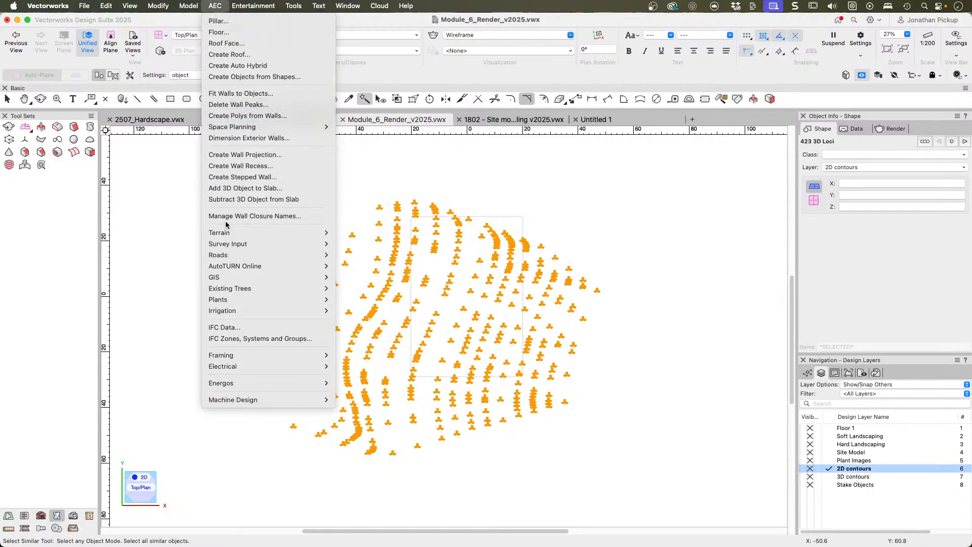
mouse_move(228, 233)
click(371, 233)
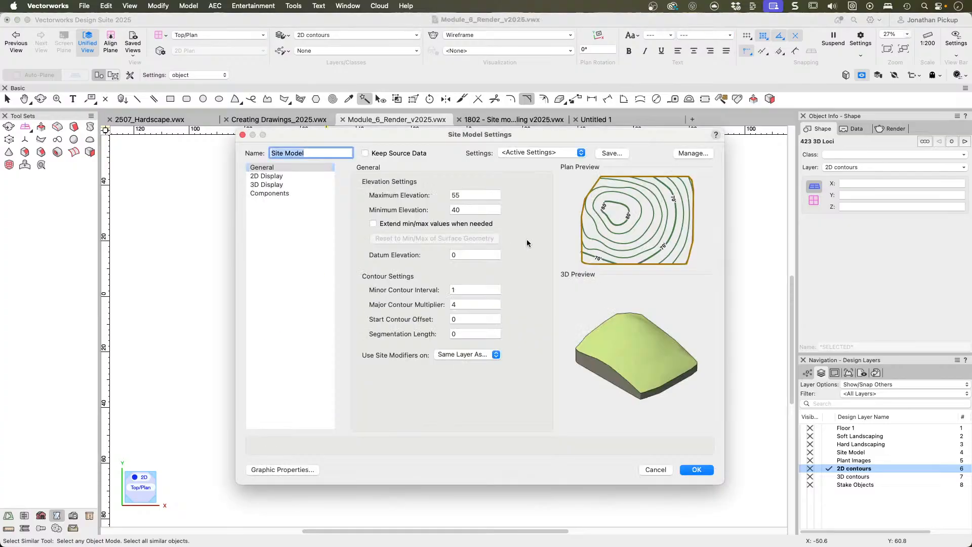
Step: Set the site model's minor contour interval to .25
drag(468, 196, 443, 191)
click(463, 206)
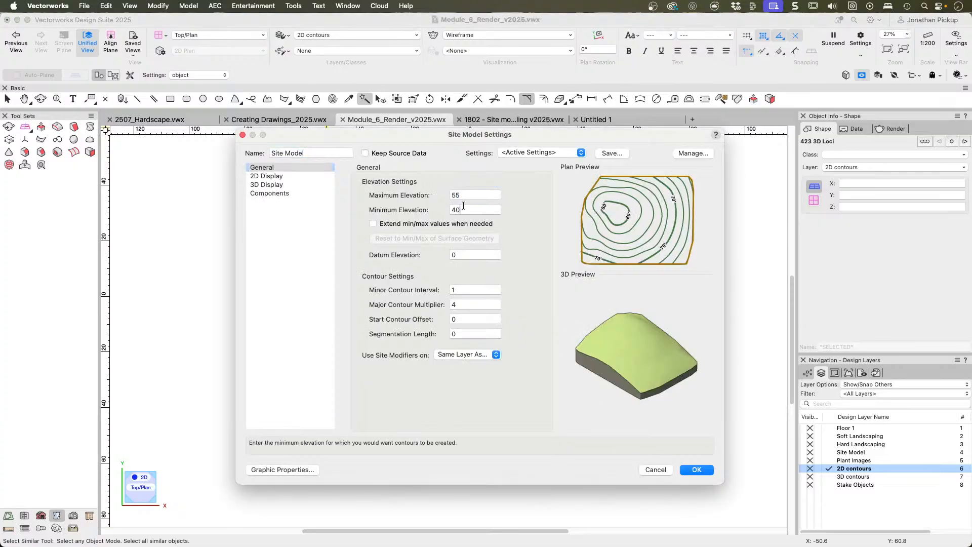
click(464, 290)
text(.2)
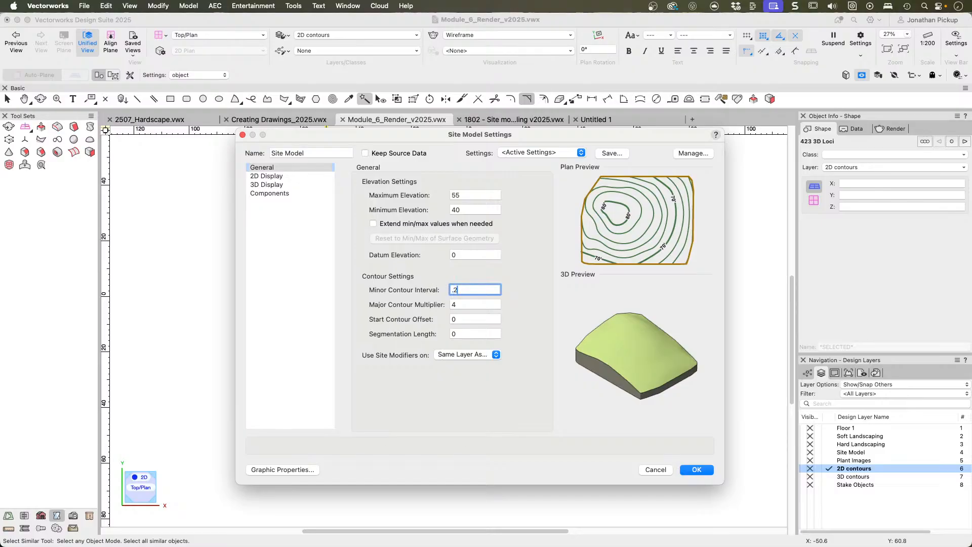
text(5)
key(Tab)
key(Tab)
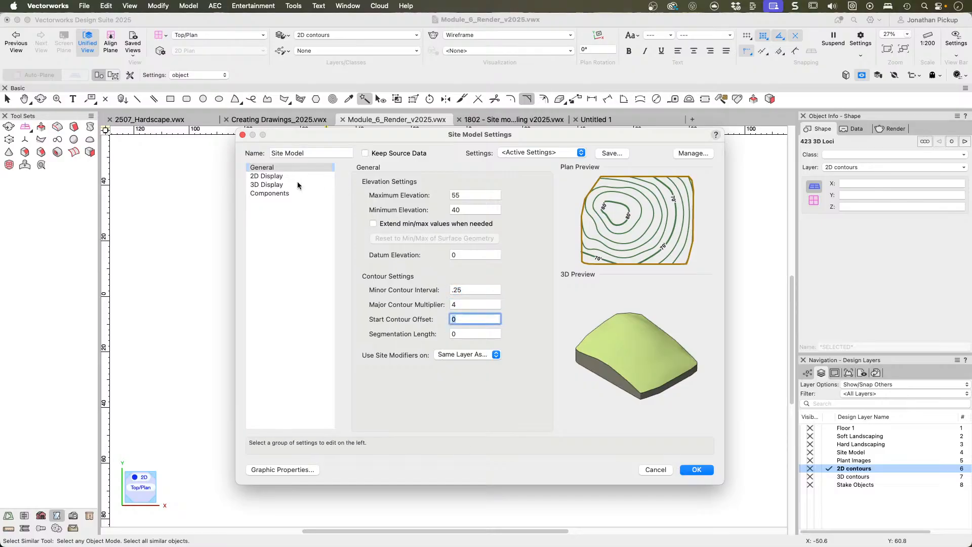
Step: Review the site model's graphic properties for the contour, triangle, border and fill categories
click(267, 176)
click(268, 168)
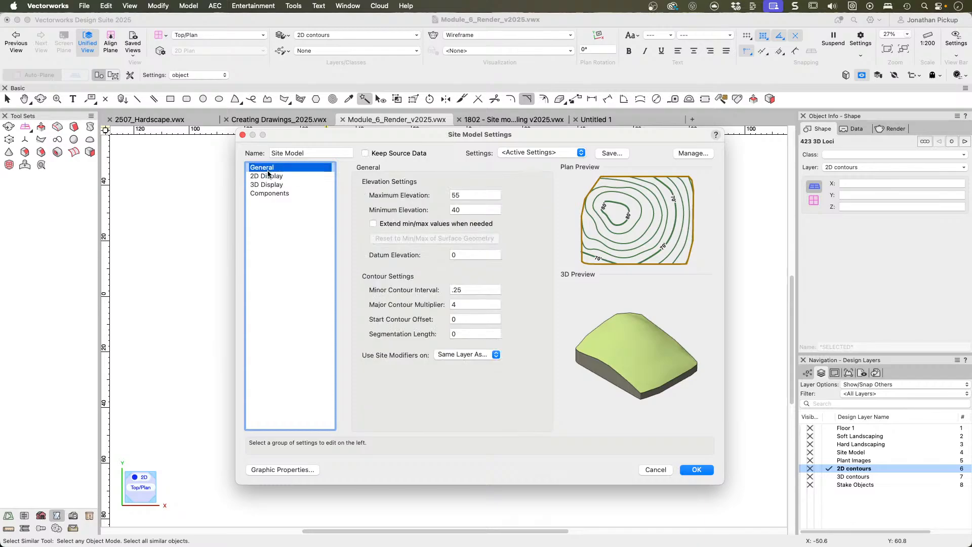
click(281, 470)
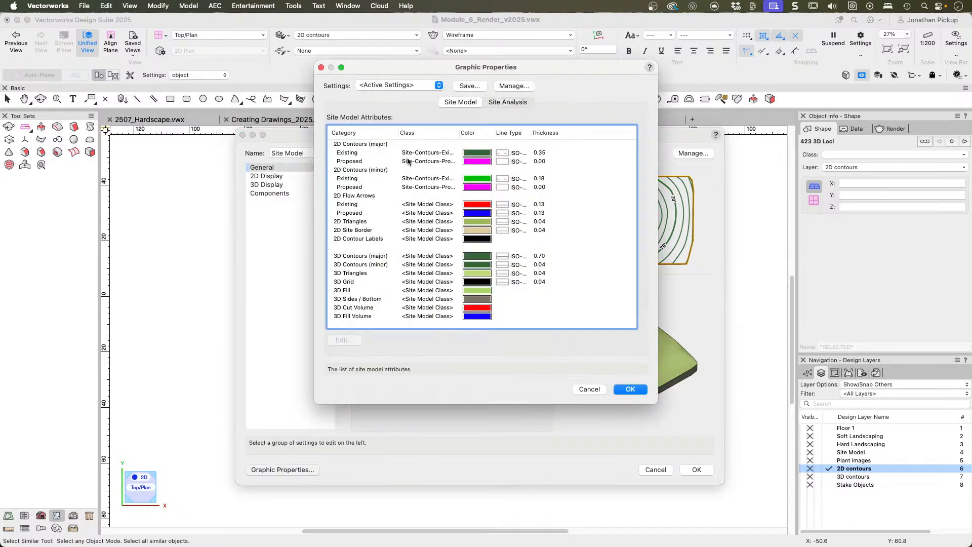
click(633, 388)
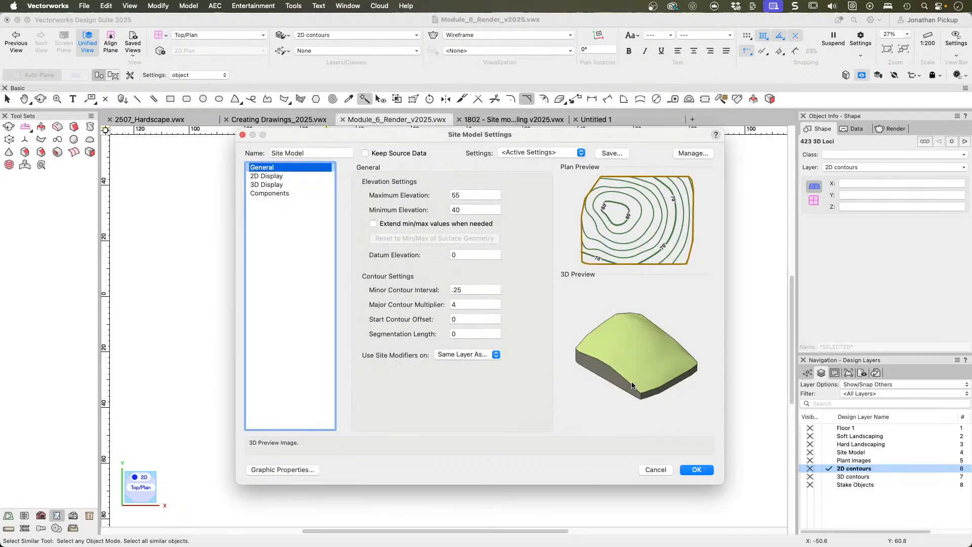
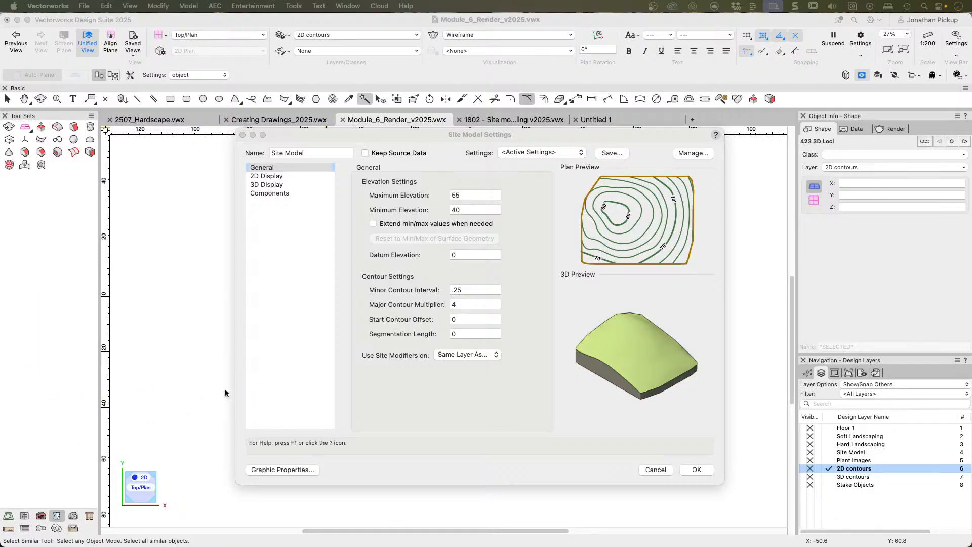
Step: Switch to Preview and look further through 2404 Site Modeling.pdf for the site model reference pages
click(144, 281)
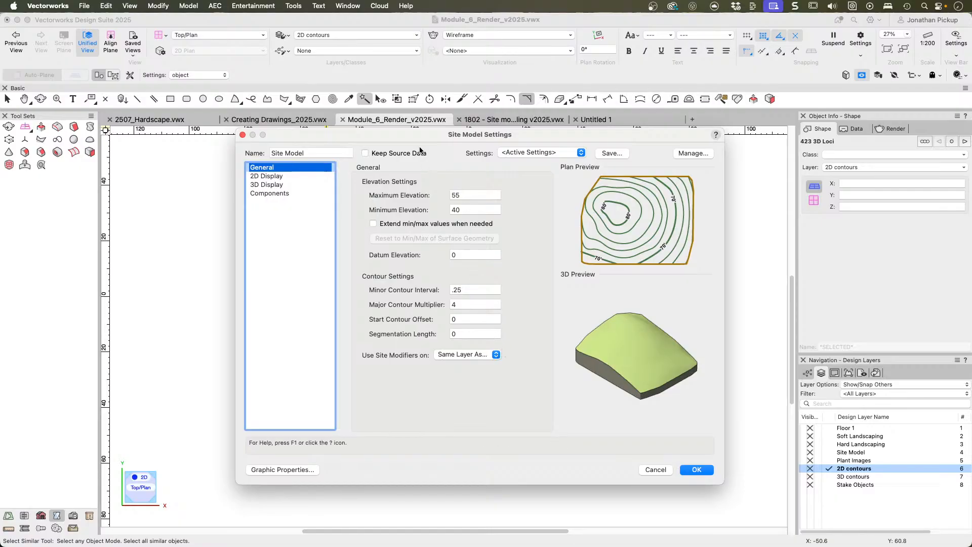
drag(412, 138, 395, 148)
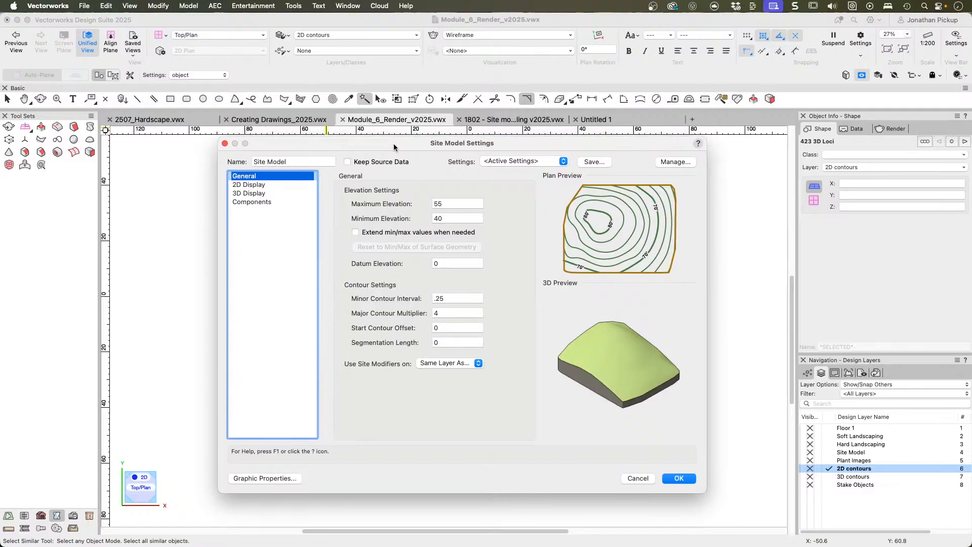
key(super+Tab)
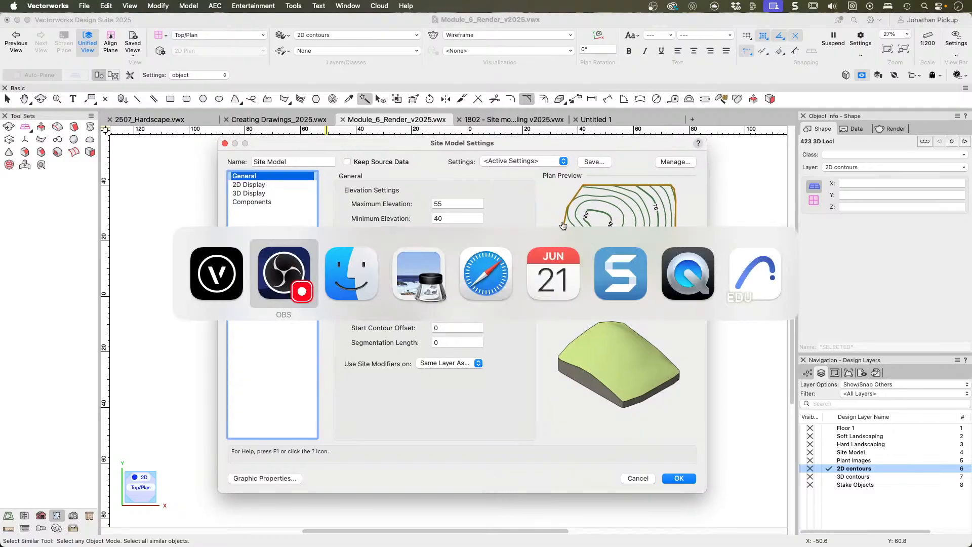
click(421, 274)
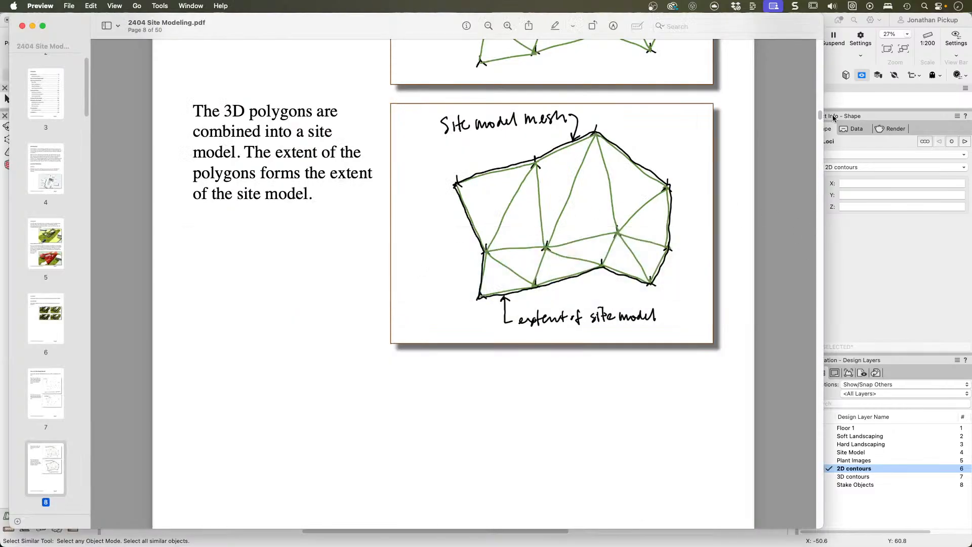
drag(820, 117, 815, 421)
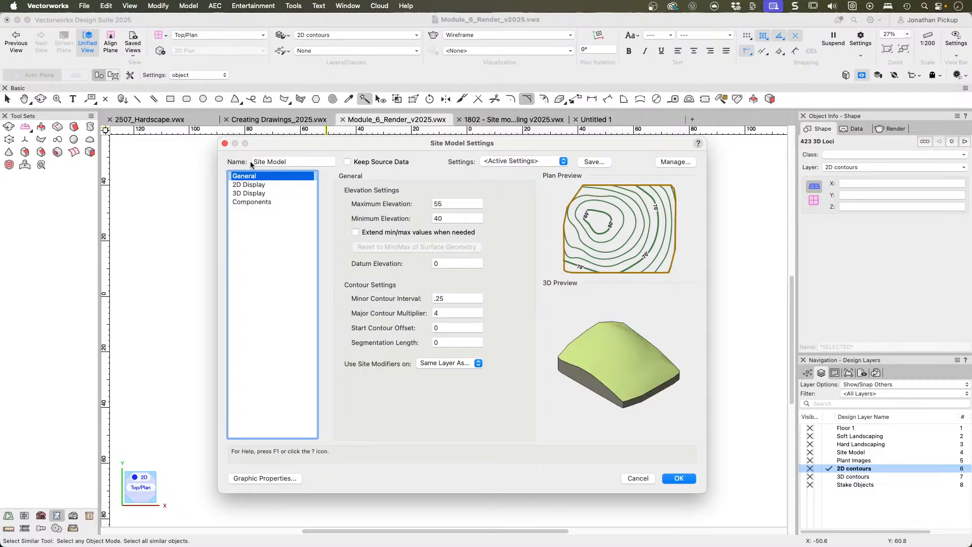
Step: Review the site model's 2D and 3D display settings and create the site model
click(247, 185)
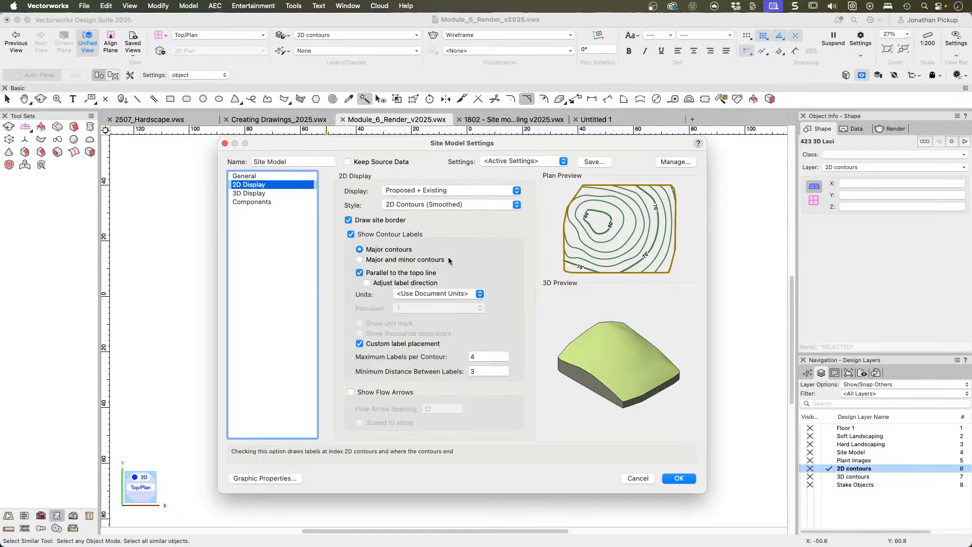
click(251, 194)
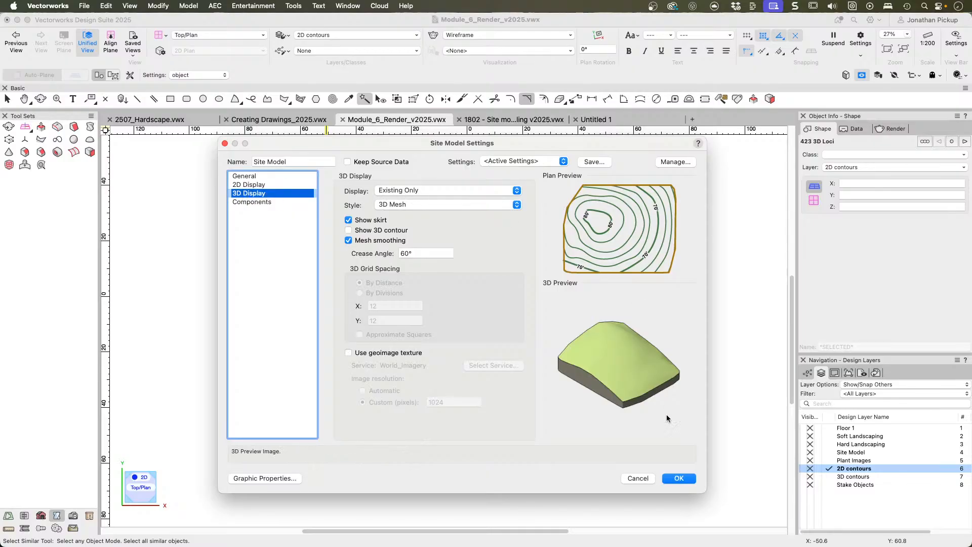
click(678, 480)
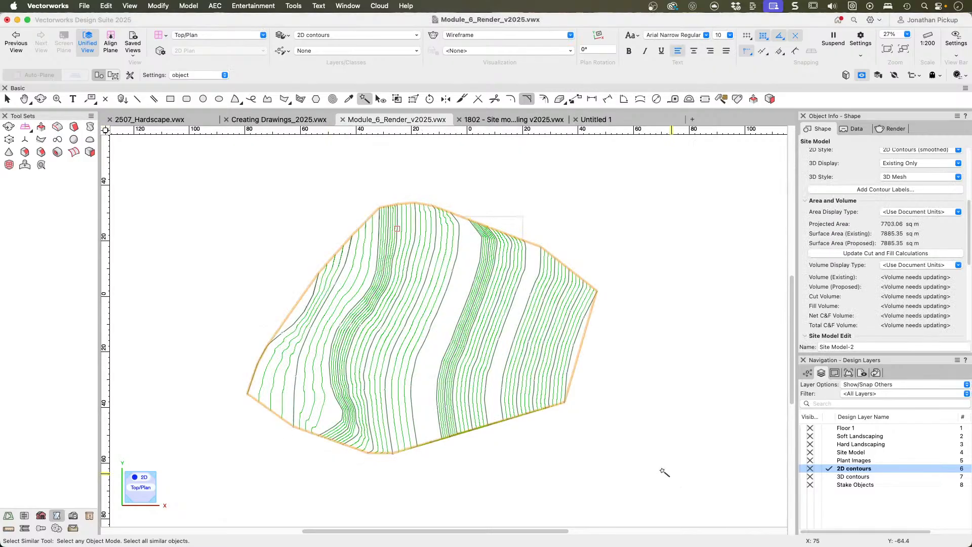
Step: Examine the new site model's surface in 3D and its contour labels in plan, including the wide gap between contours
key(shift+c)
drag(452, 403, 507, 399)
super+middle_drag(507, 399, 530, 390)
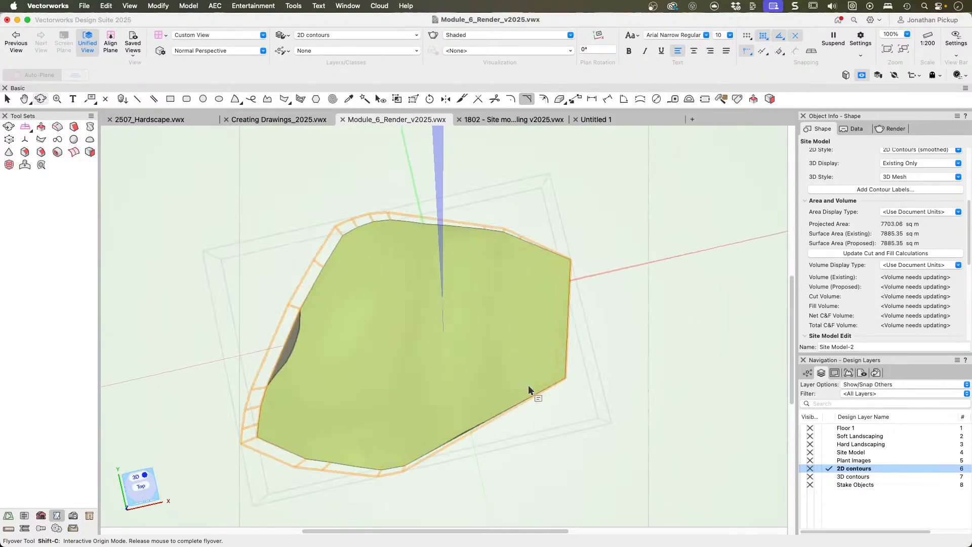
key(super+5)
scroll(402, 336, up, 4)
scroll(402, 336, up, 3)
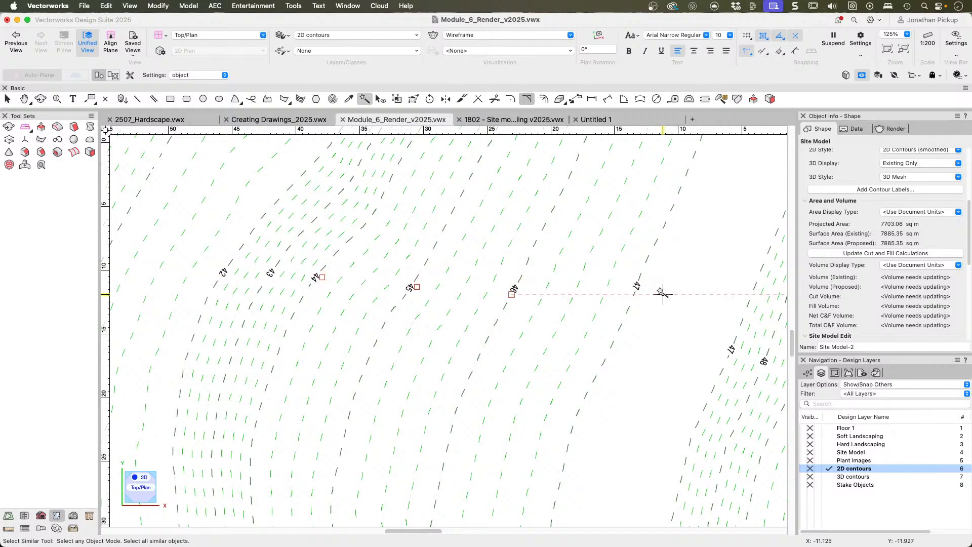
middle_drag(719, 348, 521, 330)
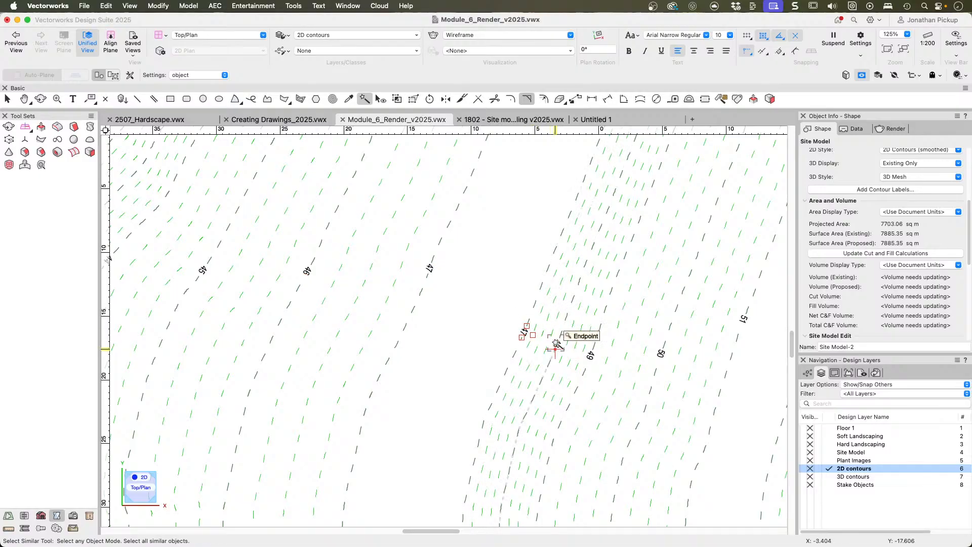
scroll(670, 334, down, 6)
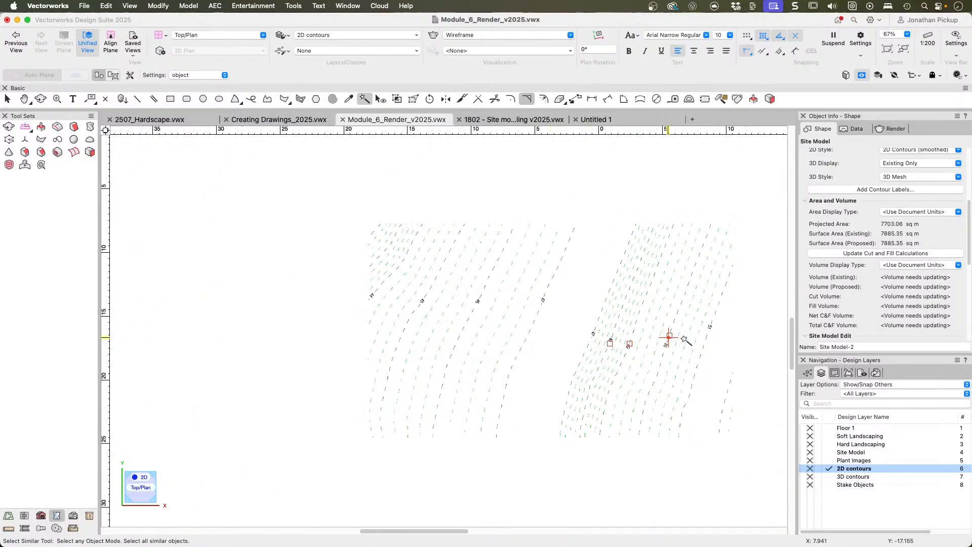
middle_drag(671, 336, 550, 332)
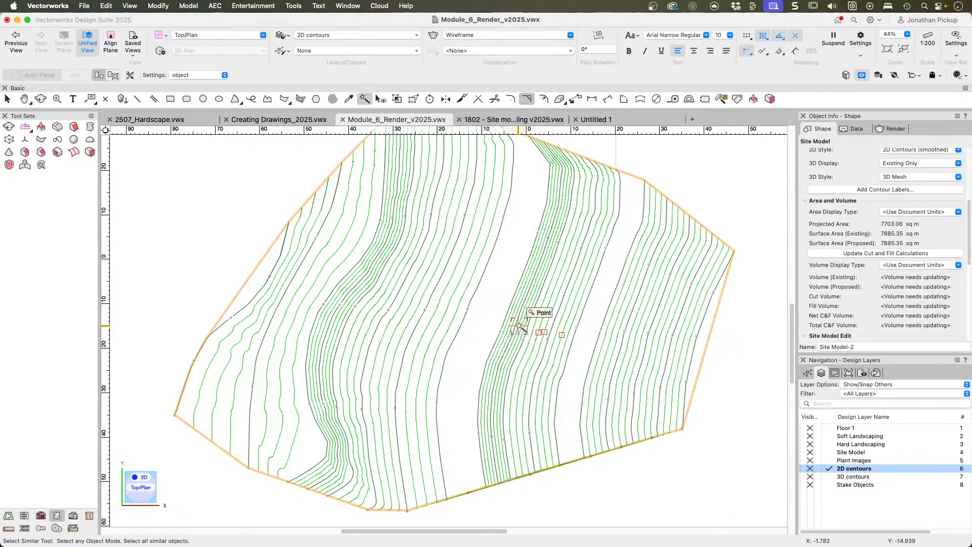
scroll(519, 325, up, 3)
scroll(519, 326, down, 5)
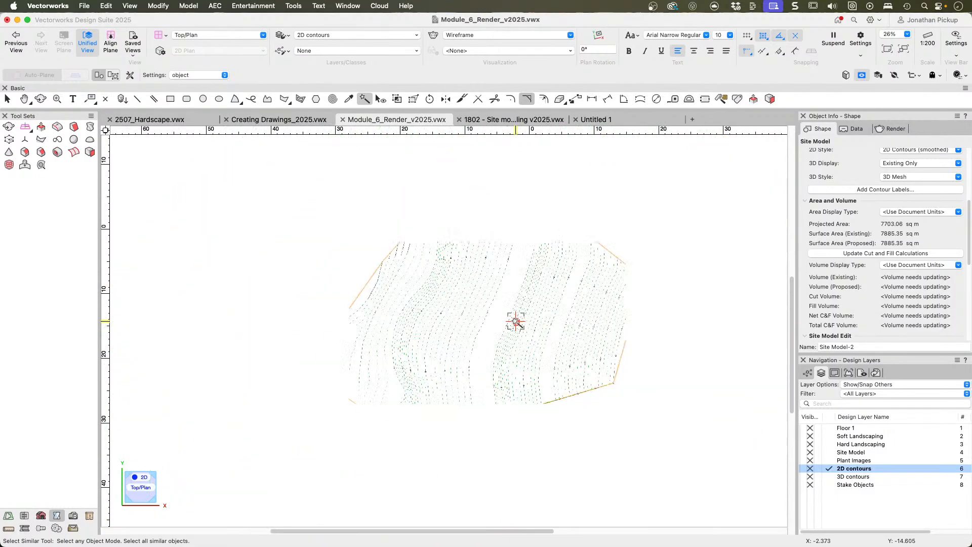
Step: Open the site model's source data with Recreate from Source Data and clear the loci selection
right_click(514, 311)
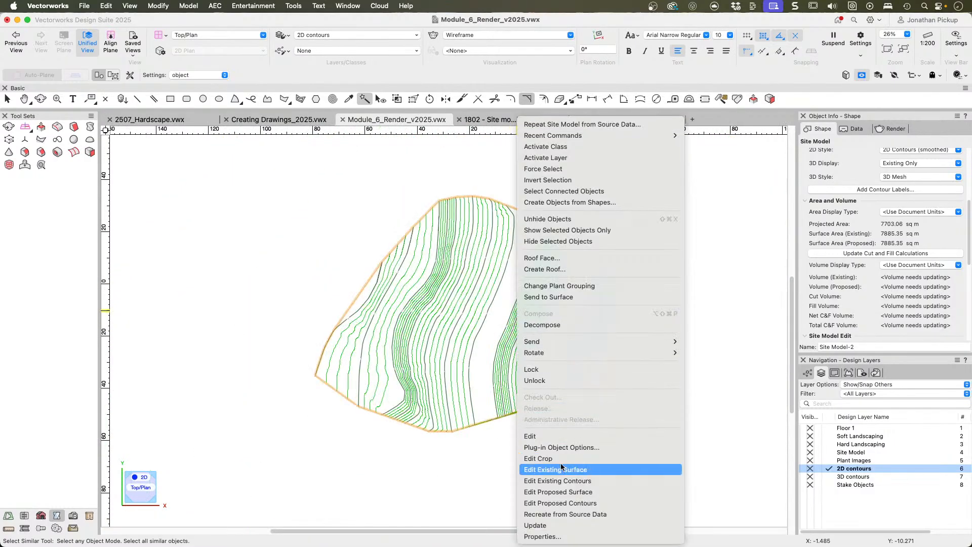
click(557, 515)
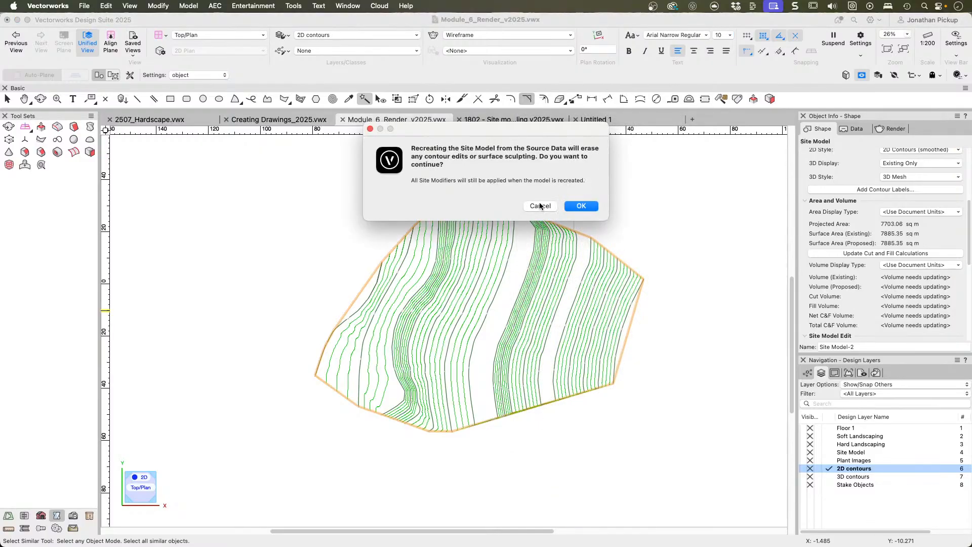
click(580, 206)
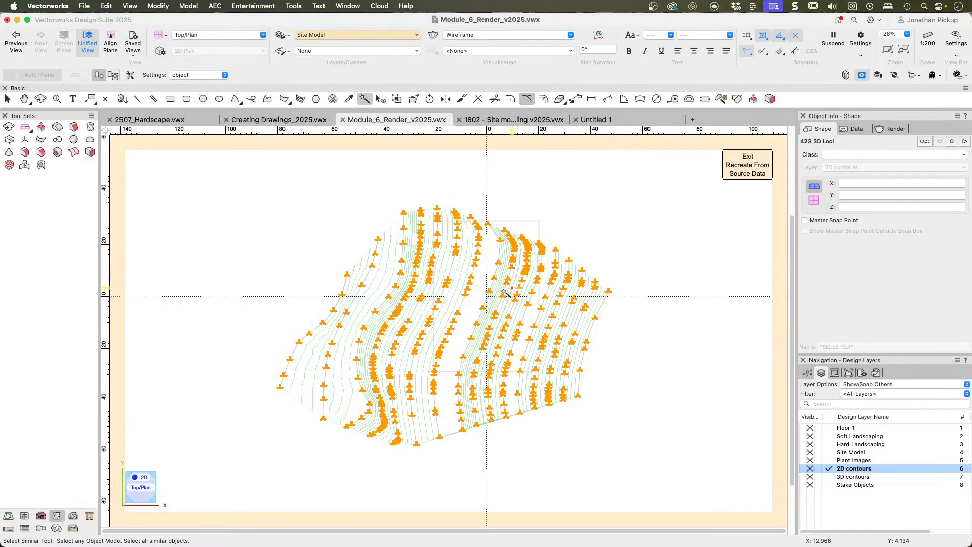
scroll(504, 293, up, 5)
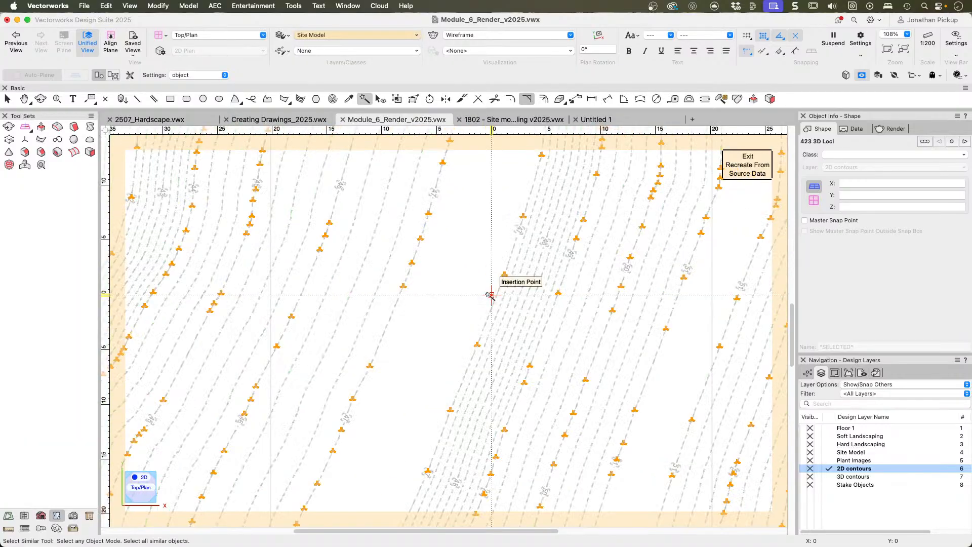
scroll(491, 294, down, 5)
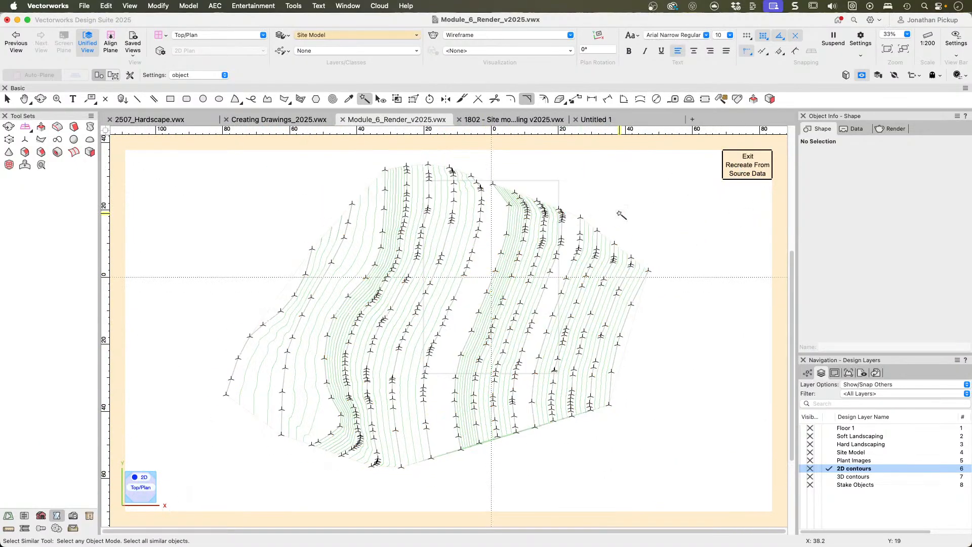
Step: Lasso the 3D loci east of the wide contour gap, raise them by a Z offset of 1, and recreate the site model
key(x)
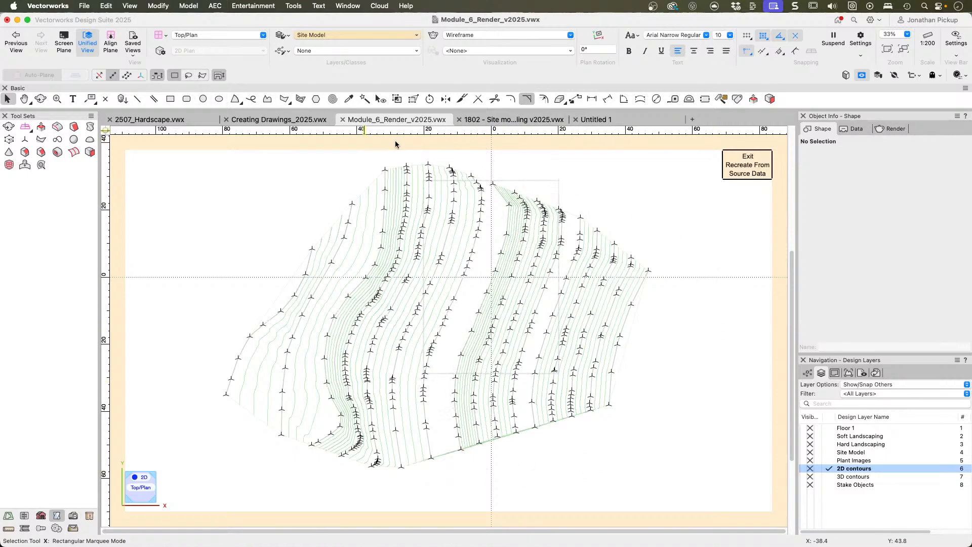
drag(480, 161, 658, 452)
click(188, 76)
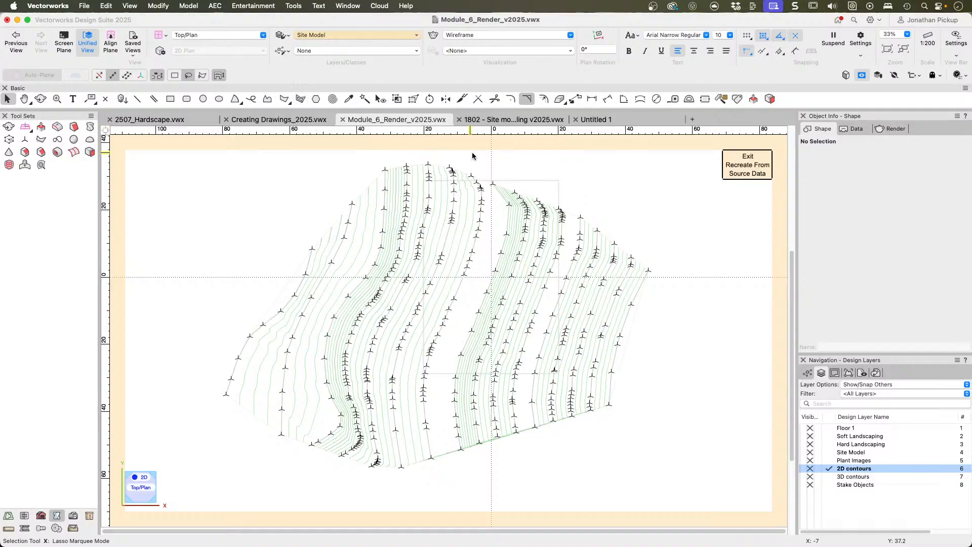
drag(487, 160, 489, 170)
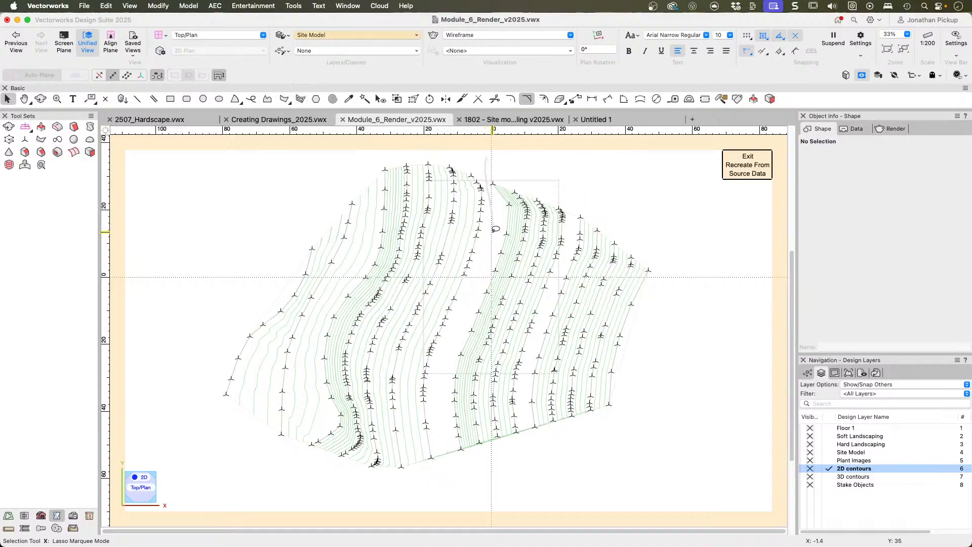
drag(487, 258, 444, 376)
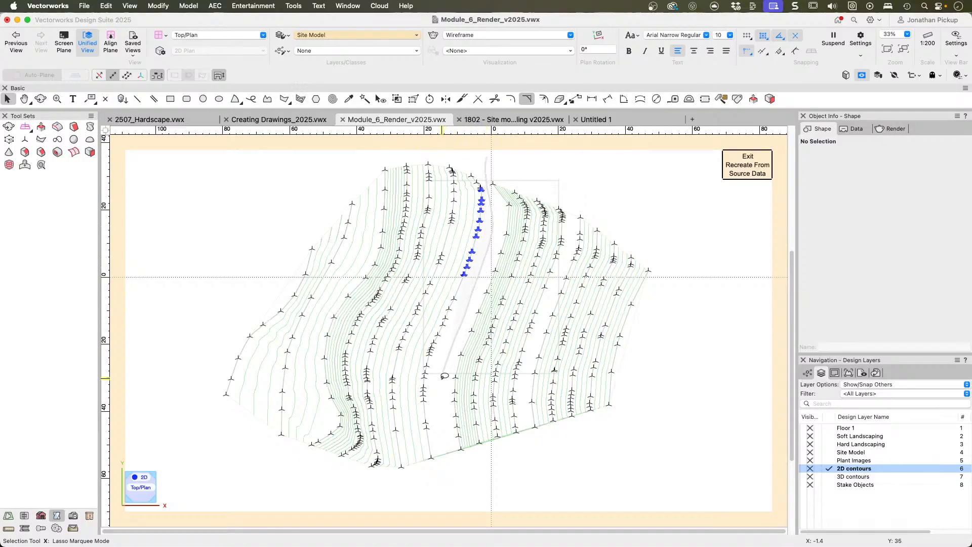
mouse_move(441, 422)
mouse_down()
mouse_move(450, 451)
mouse_move(525, 473)
mouse_move(691, 405)
mouse_move(725, 216)
mouse_move(480, 162)
mouse_up()
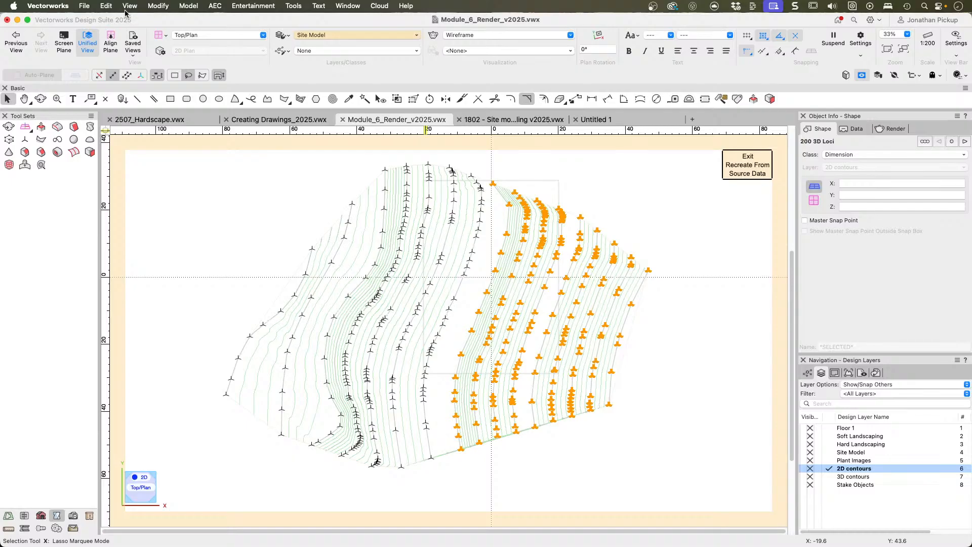
click(157, 5)
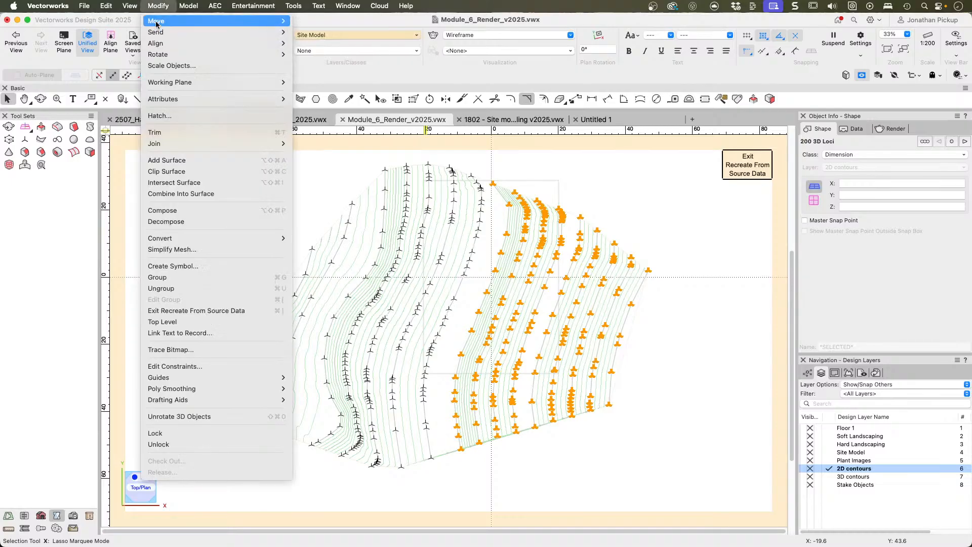
mouse_move(157, 21)
click(321, 35)
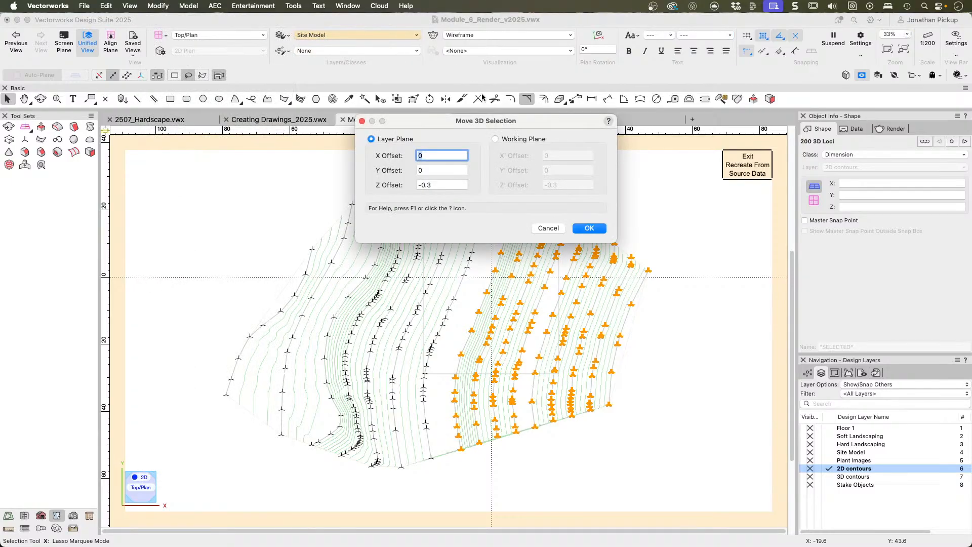
click(404, 186)
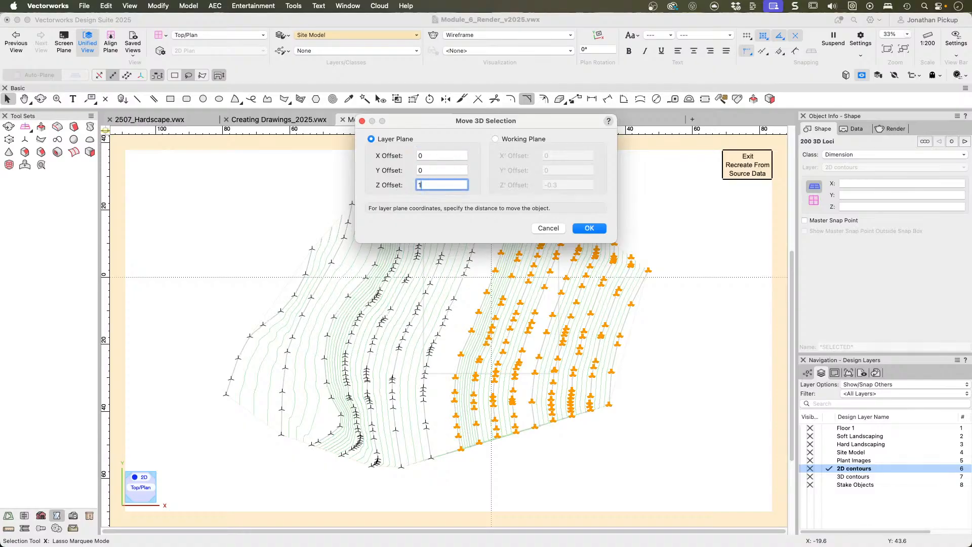
key(Return)
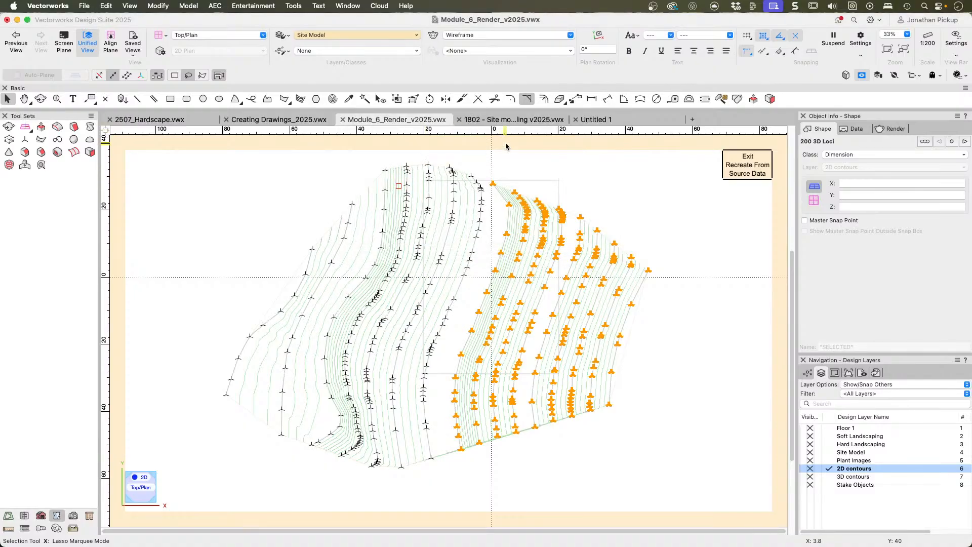
click(725, 178)
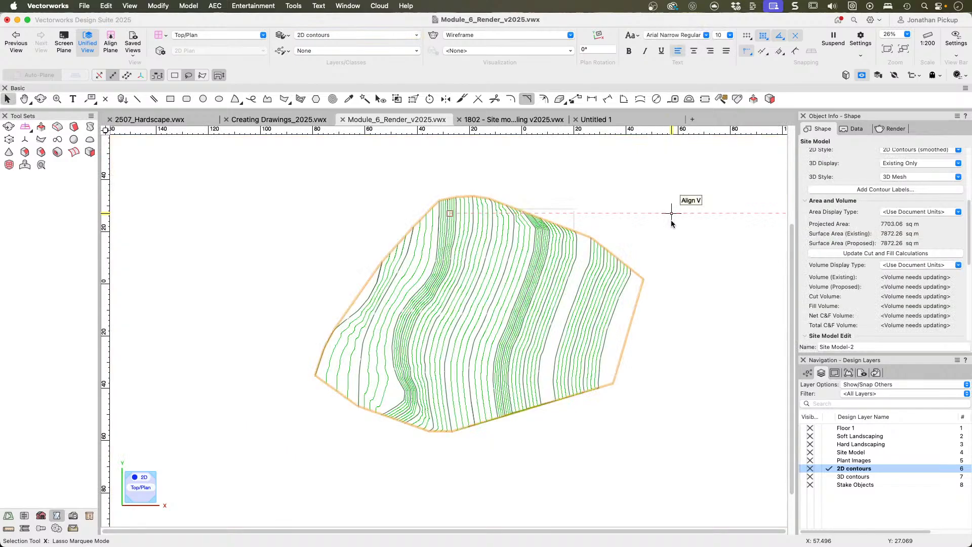
Step: Examine the recreated contours and their labels across the former gap, and select the site model
scroll(523, 326, up, 5)
scroll(523, 326, down, 3)
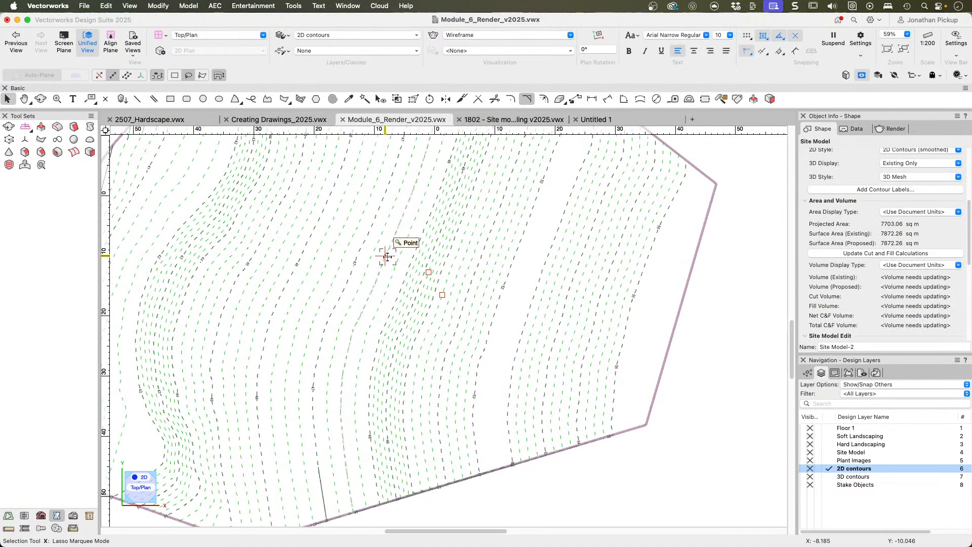
scroll(395, 262, up, 4)
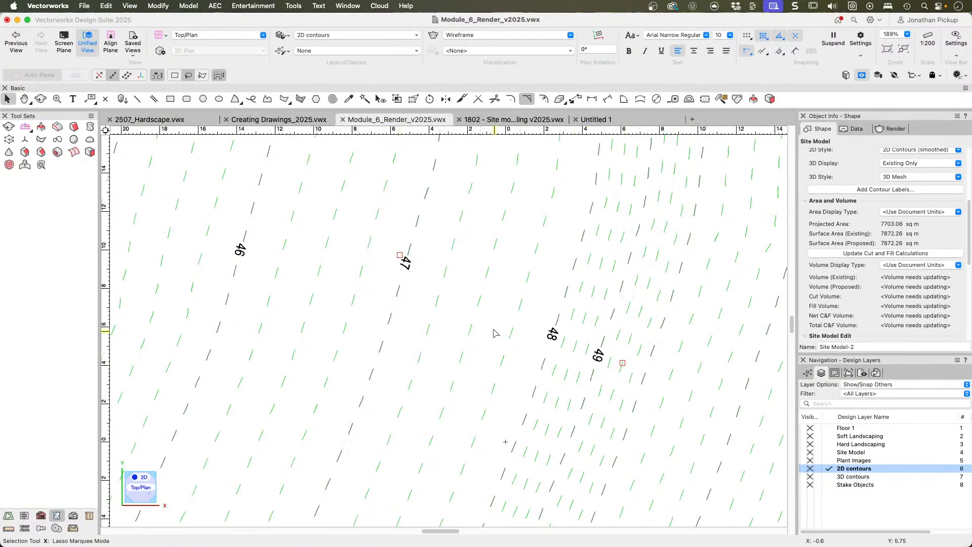
scroll(495, 333, down, 8)
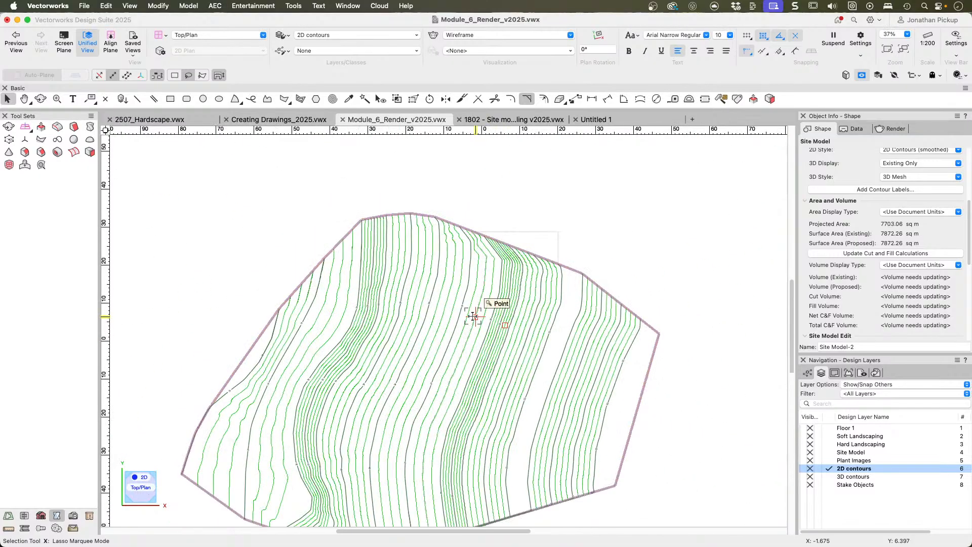
scroll(474, 316, down, 3)
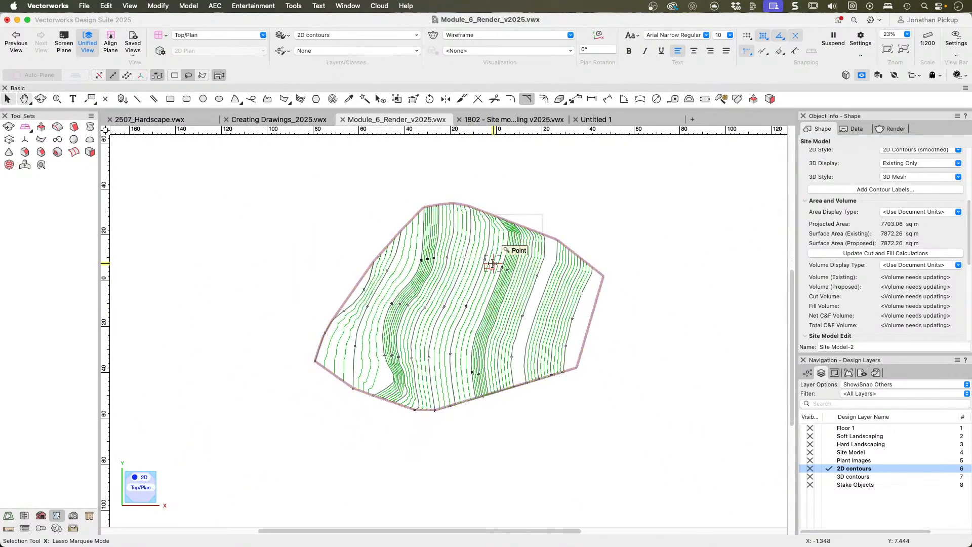
click(493, 263)
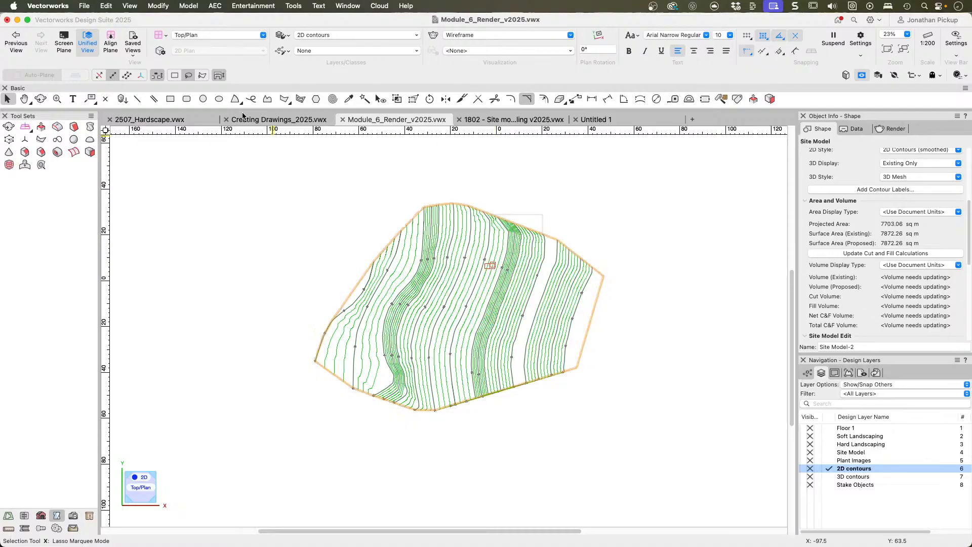
Step: Try a three-point rotated rectangle of about 73 by 30 m across the site model, and delete it
click(170, 99)
click(423, 239)
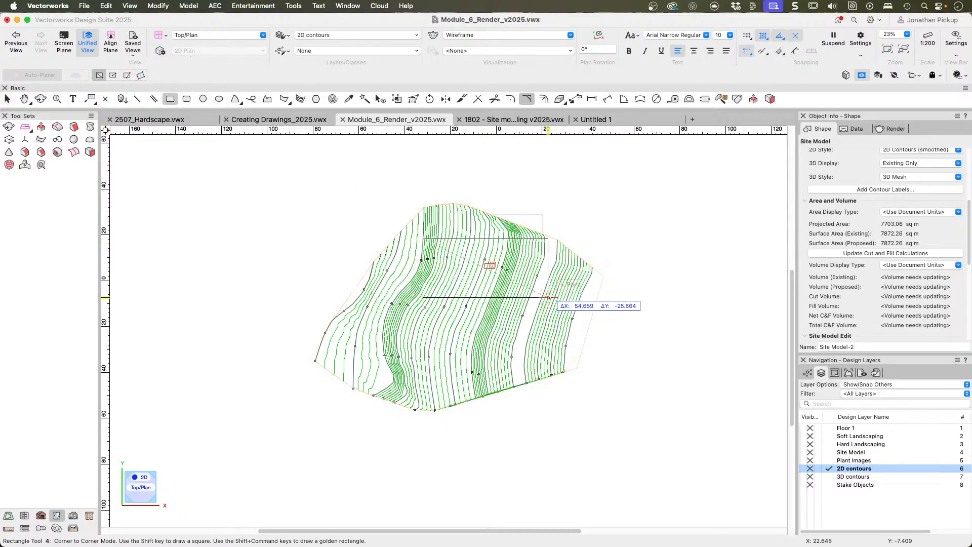
click(141, 75)
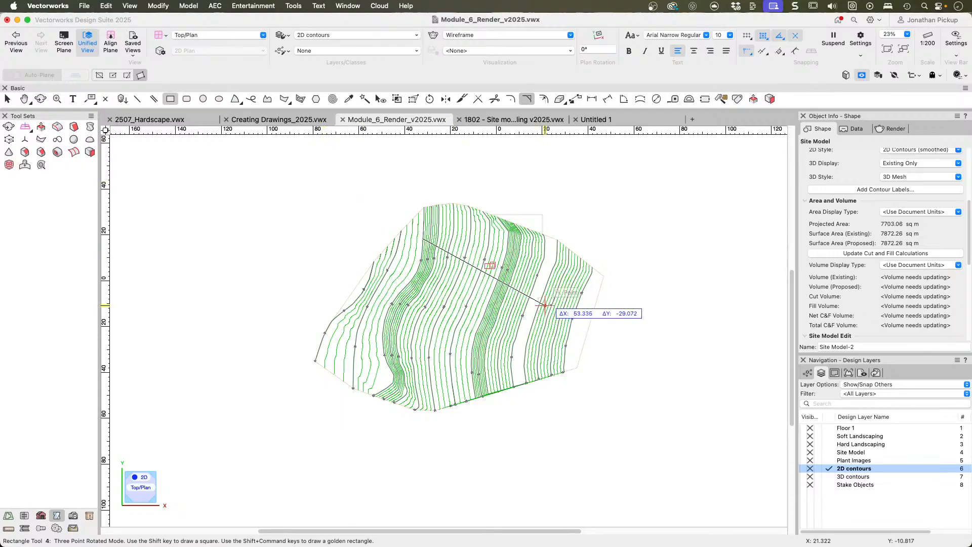
click(581, 293)
click(528, 350)
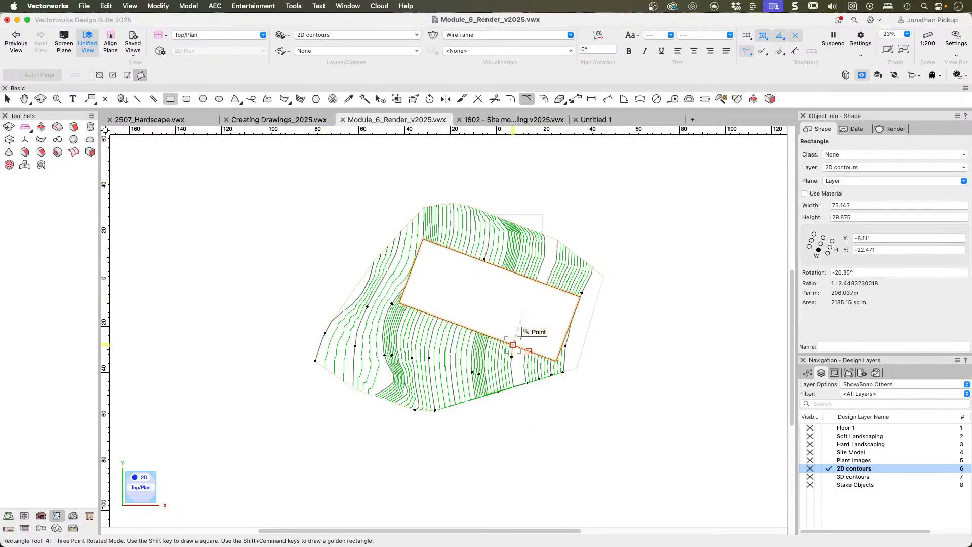
key(x)
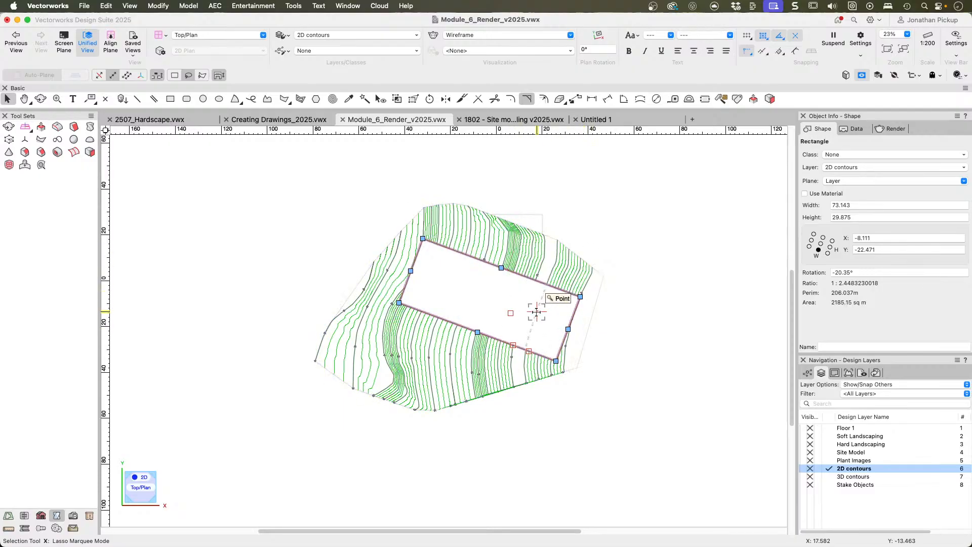
key(Delete)
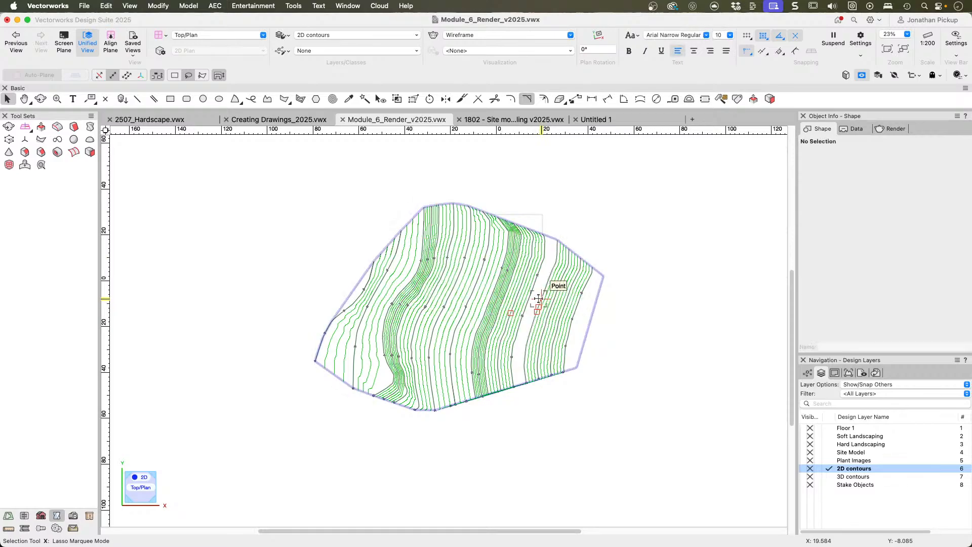
Step: Edit the site model's crop: paste the cut 73 by 30 m rotated rectangle in place, delete the original outline, and exit the crop
right_click(539, 301)
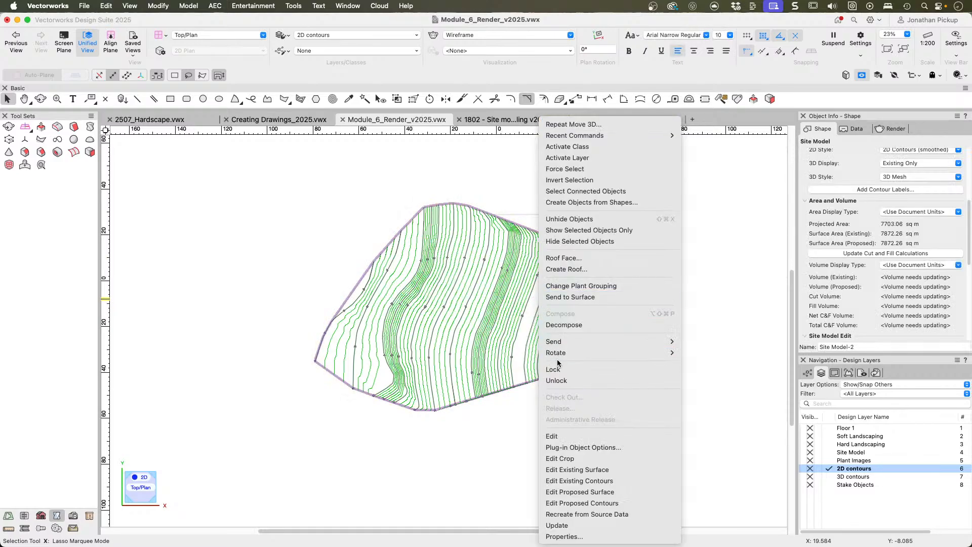
click(569, 458)
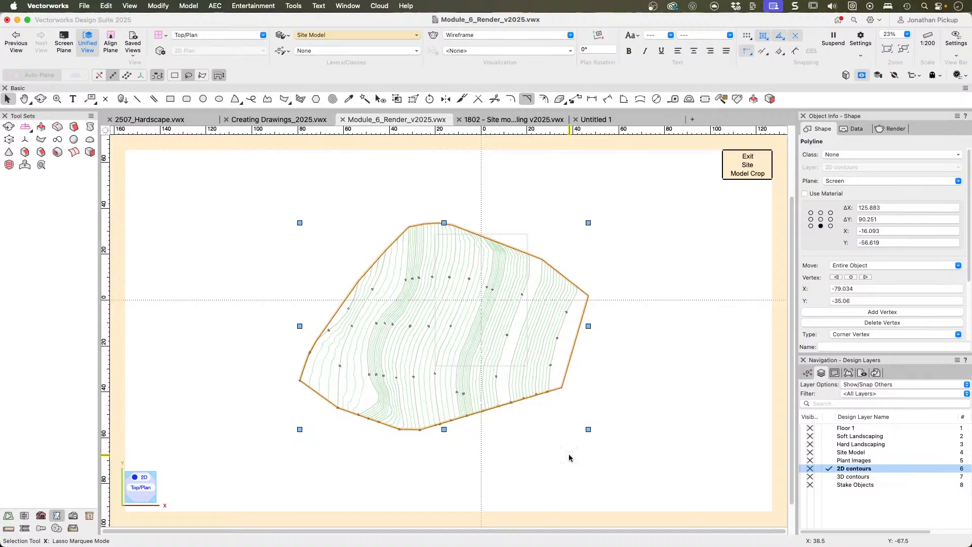
key(alt+super+v)
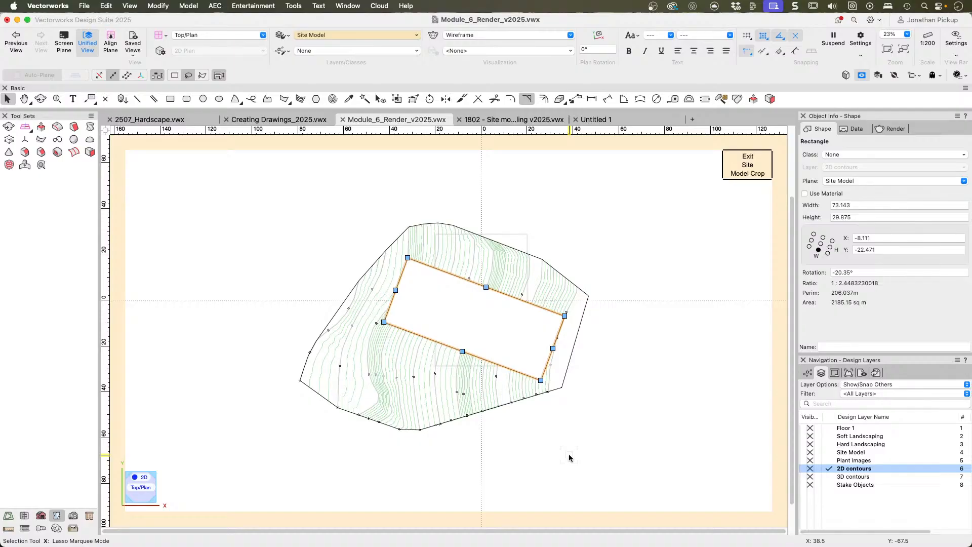
click(571, 284)
key(Delete)
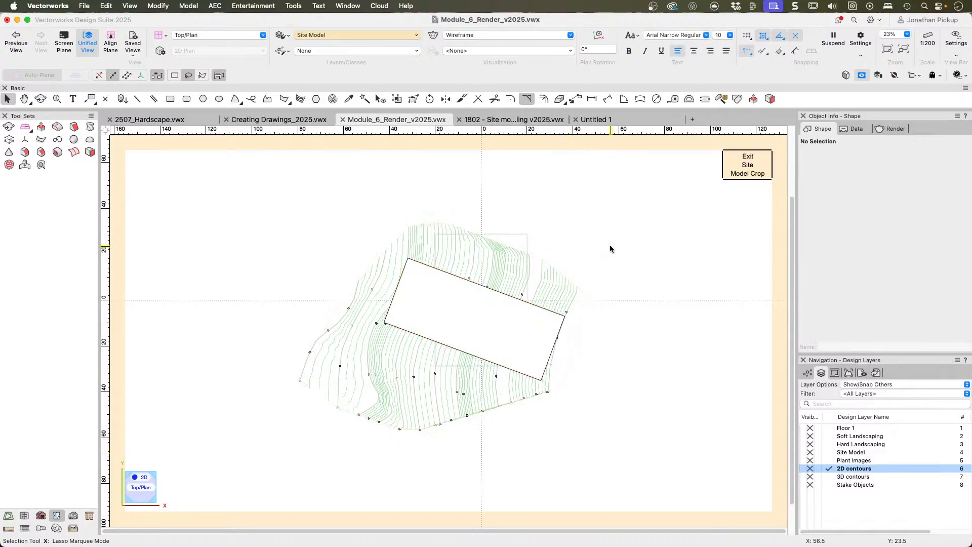
click(737, 169)
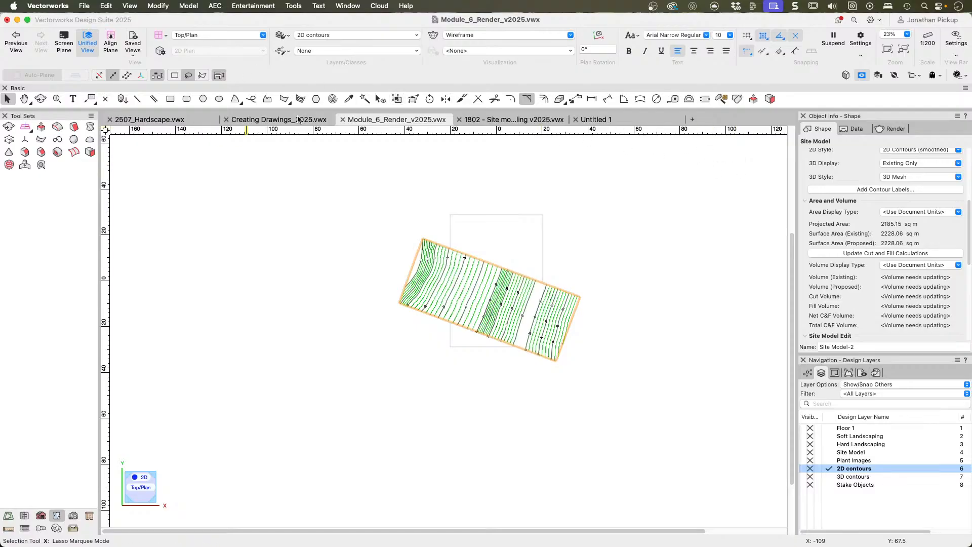
Step: Rotate the cropped site model about its eastern corner until the long edge runs vertically, and clear the selection
click(430, 99)
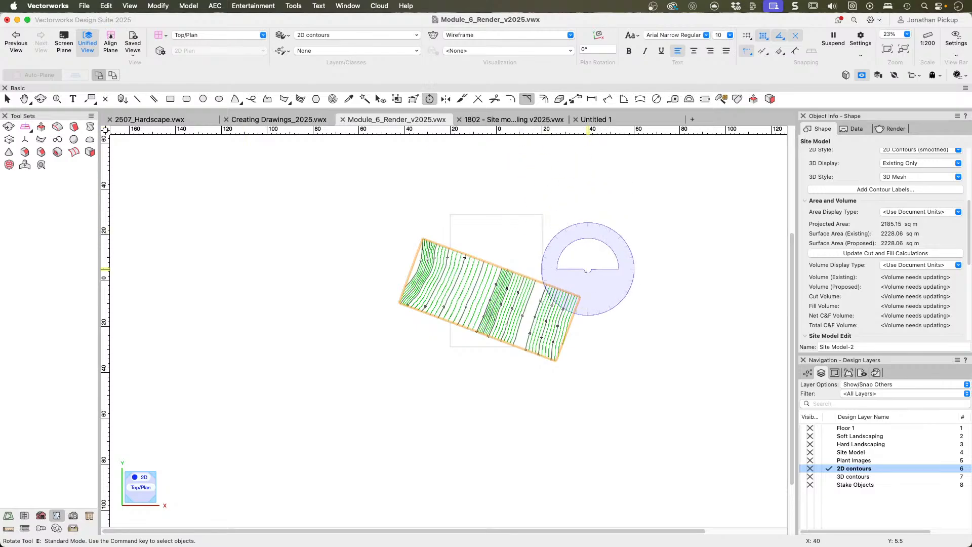
click(580, 296)
click(428, 234)
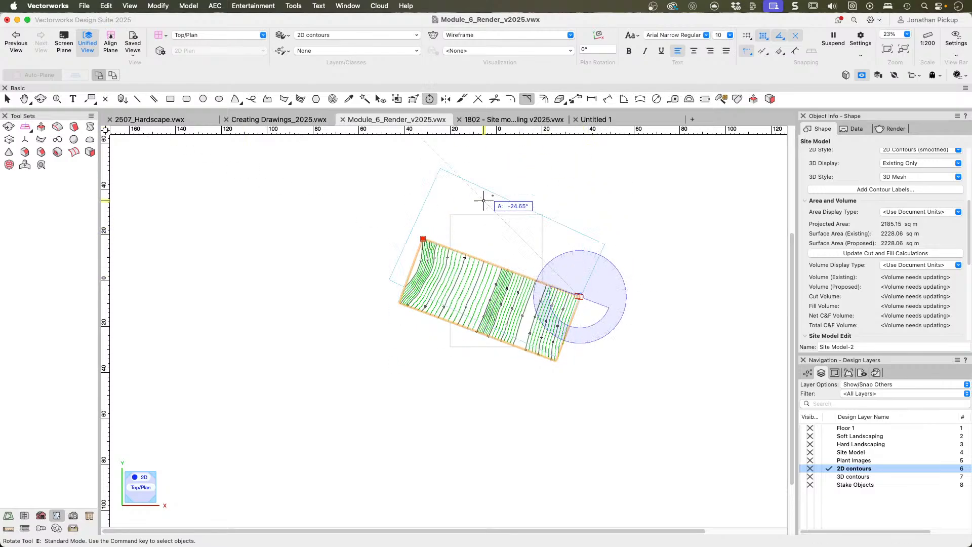
click(579, 160)
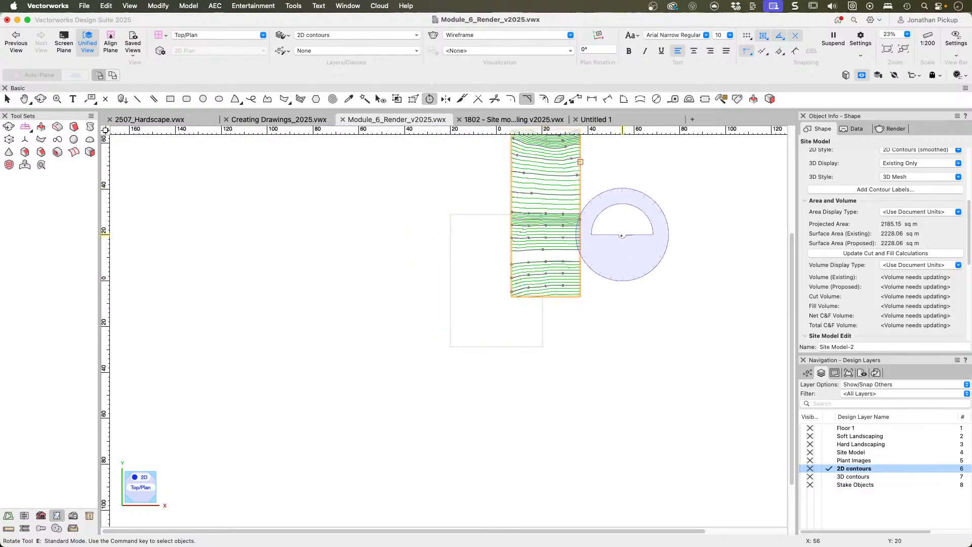
middle_drag(616, 238, 604, 287)
key(x)
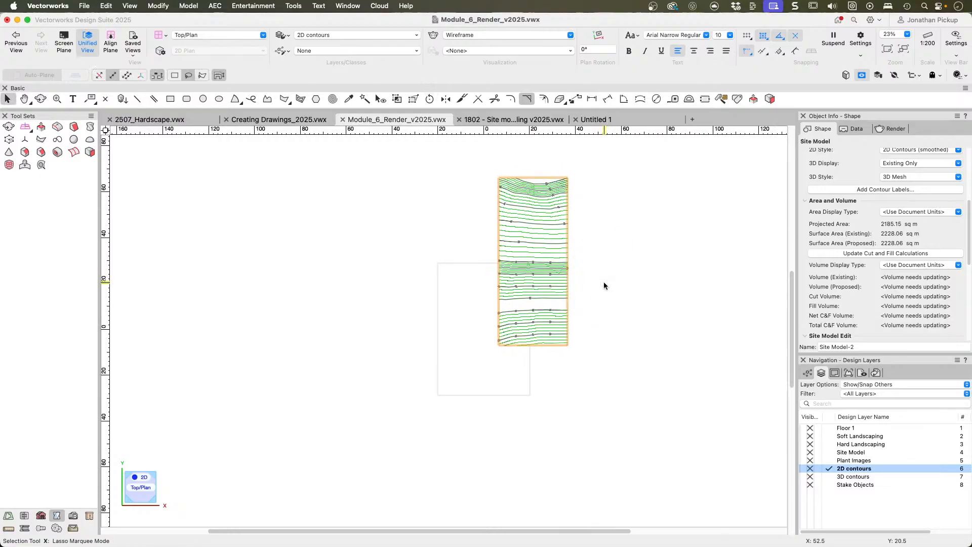
click(604, 281)
Step: Edit the rotated site model's crop, delete the crop rectangle, and exit to restore the full terrain
click(538, 277)
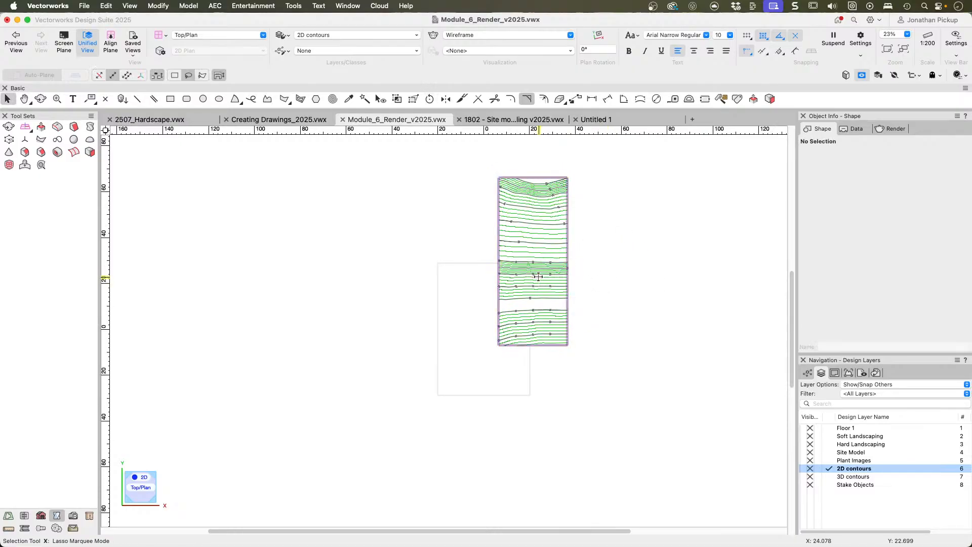
right_click(538, 277)
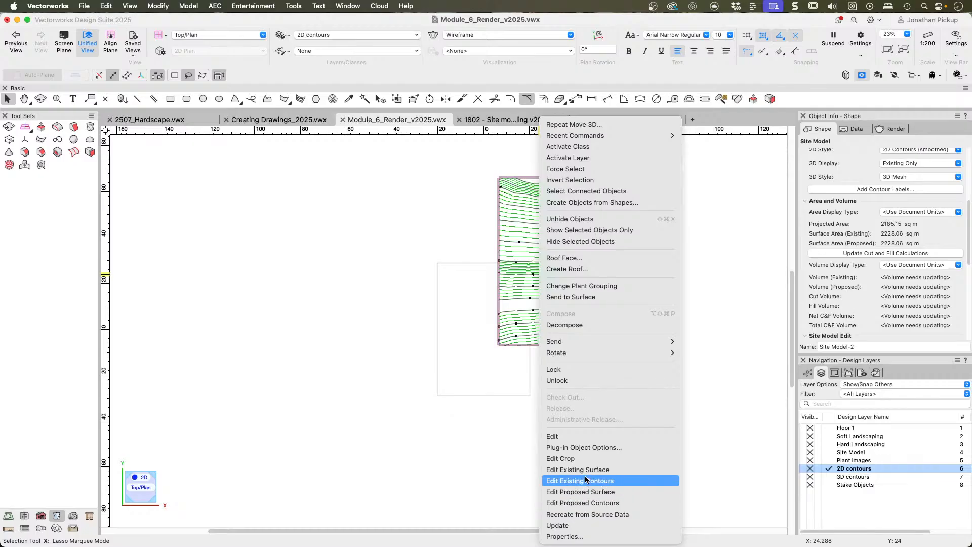
click(567, 459)
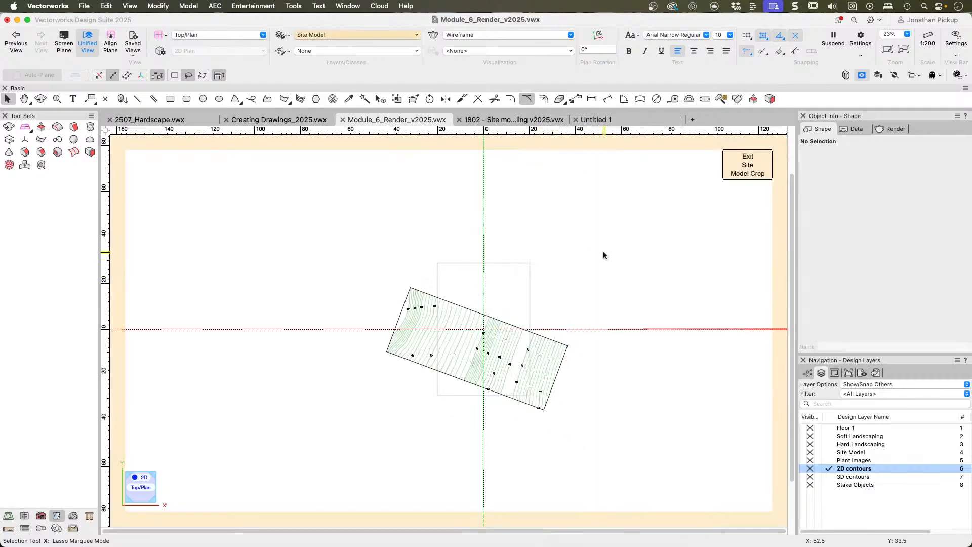
click(567, 347)
click(568, 345)
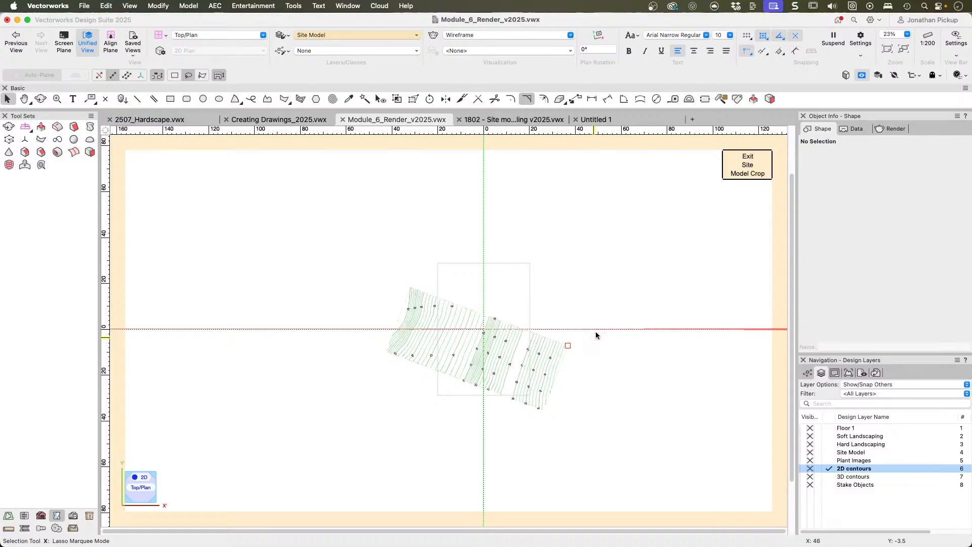
click(759, 167)
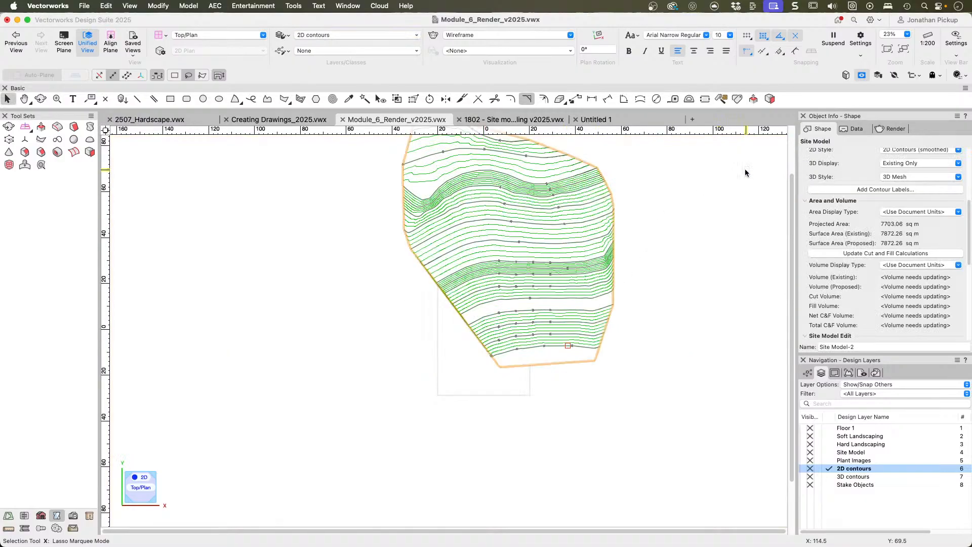
Step: Open the full site model's crop to examine its outline and unrotated orientation, and exit
right_click(518, 231)
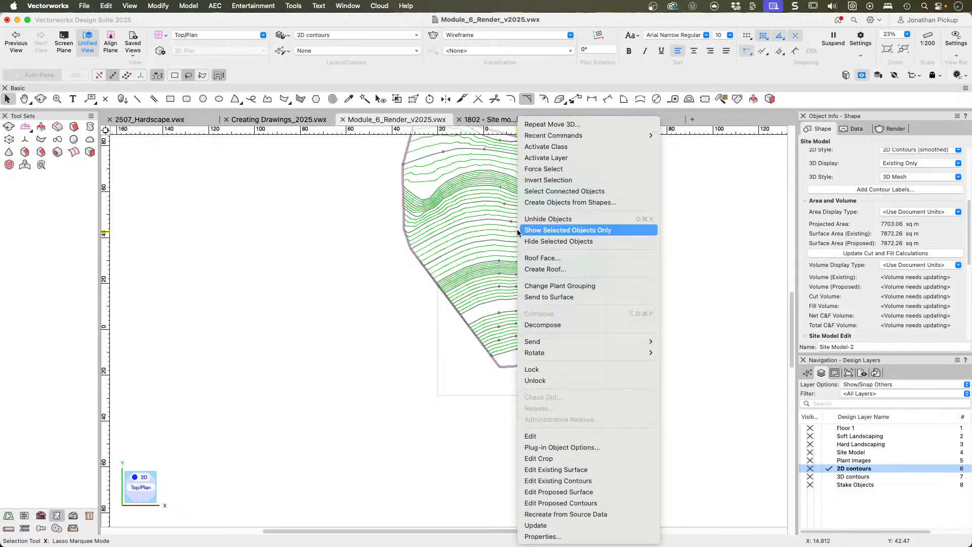
click(539, 458)
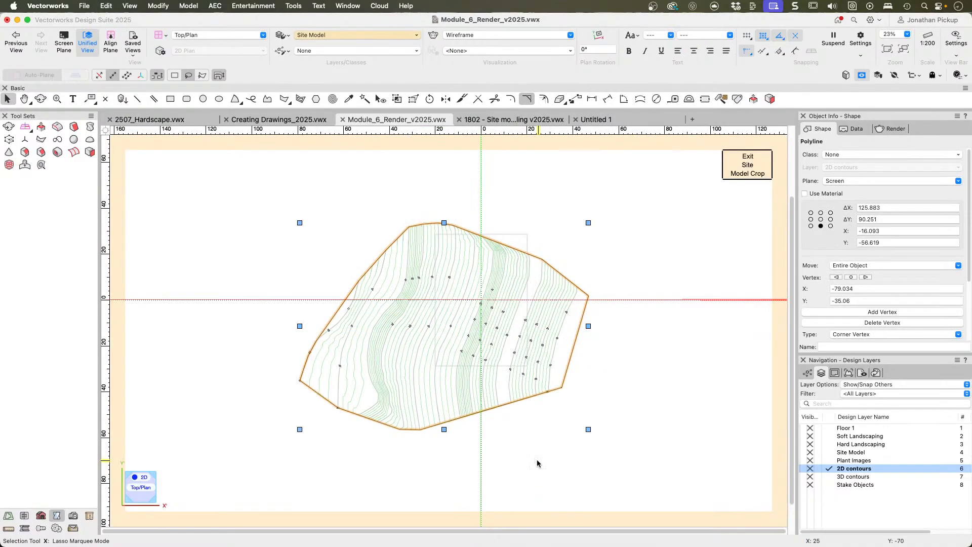
click(734, 165)
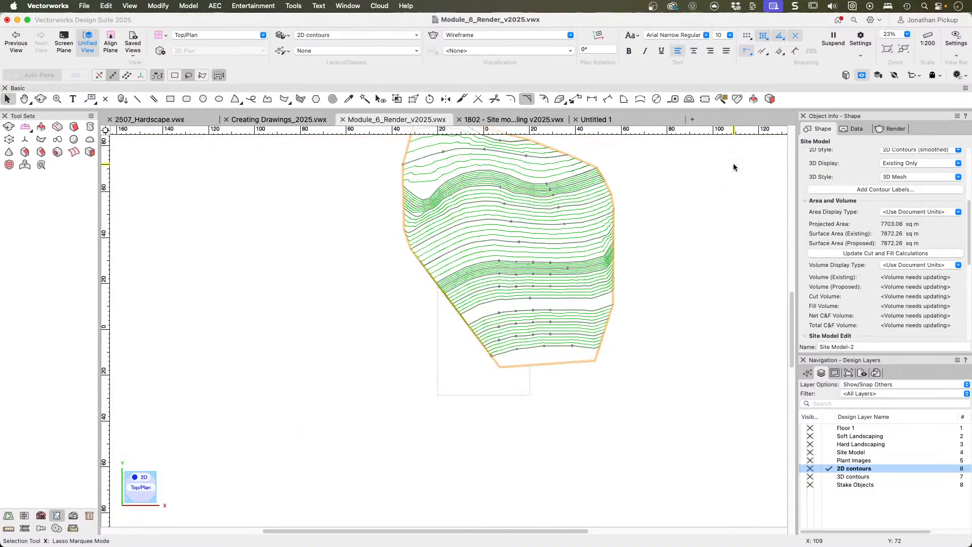
Step: Draw a three-point rotated rectangle about 75 by 34 m over the rotated site model and cut it
click(171, 99)
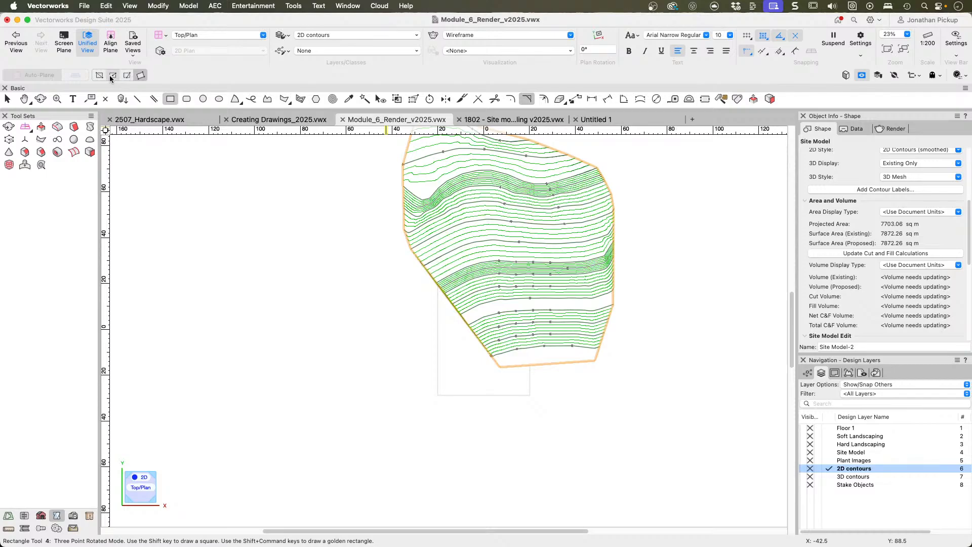
click(466, 180)
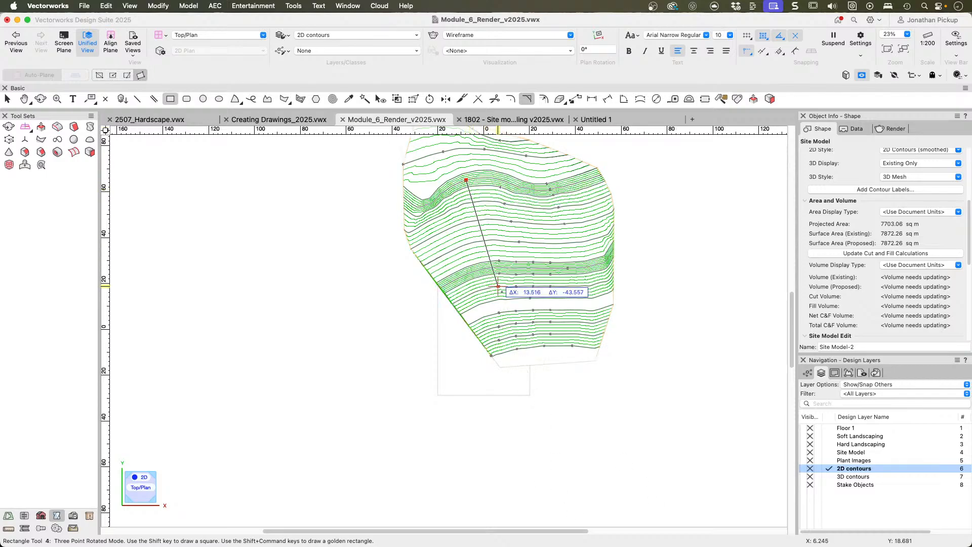
click(513, 346)
click(586, 323)
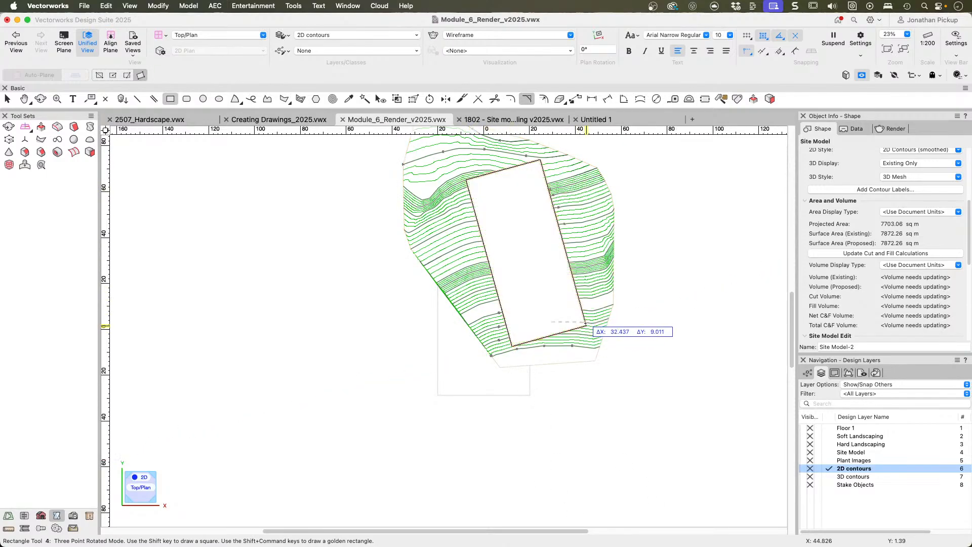
key(Delete)
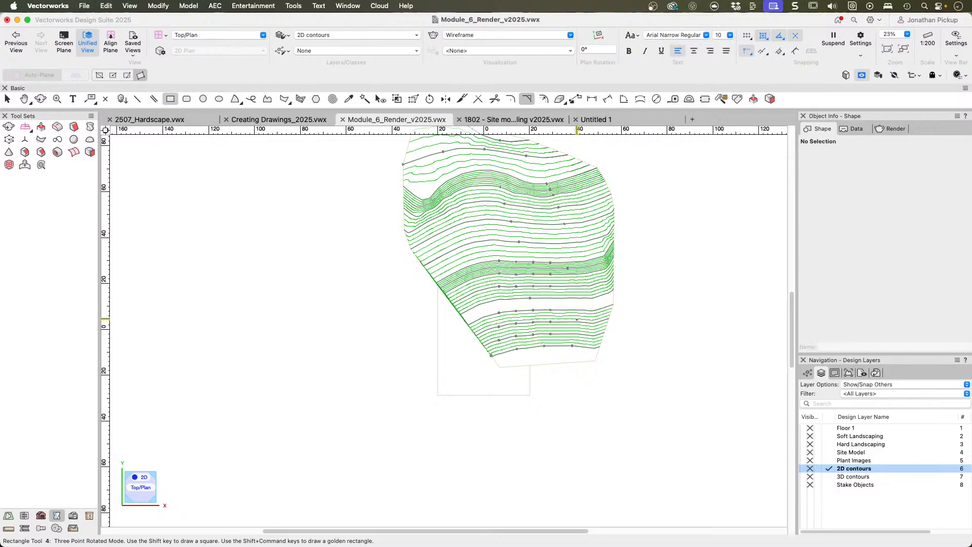
Step: Paste the cut rectangle in place inside the site model's crop, keeping the original outline, and exit the crop
key(x)
right_click(560, 264)
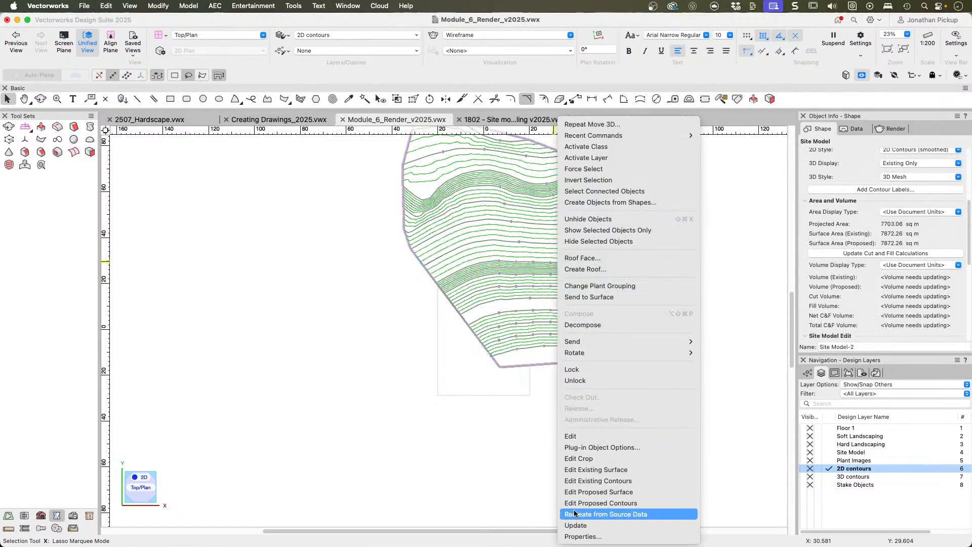
click(577, 460)
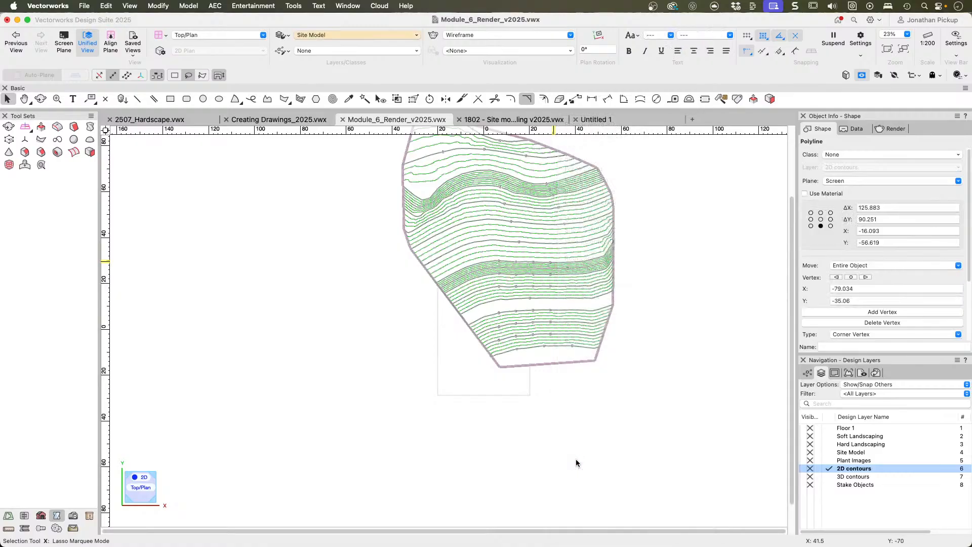
key(super+alt+v)
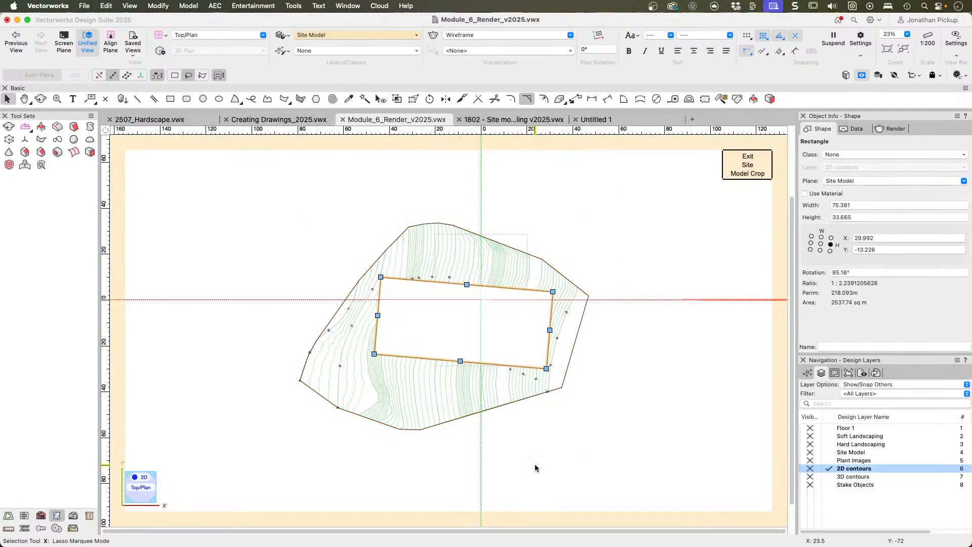
click(744, 165)
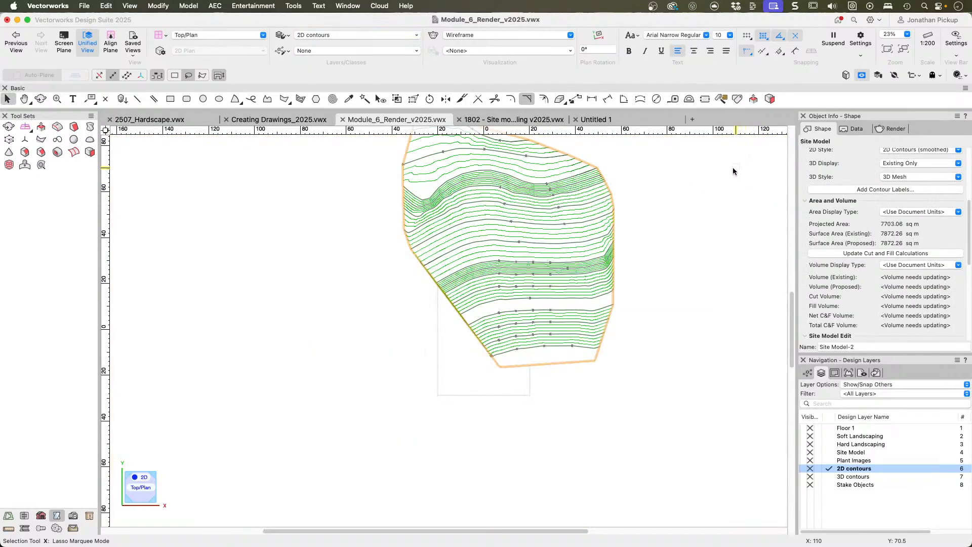
Step: Edit the crop again, delete the outer boundary polyline so only the pasted rectangle remains, and exit
right_click(578, 217)
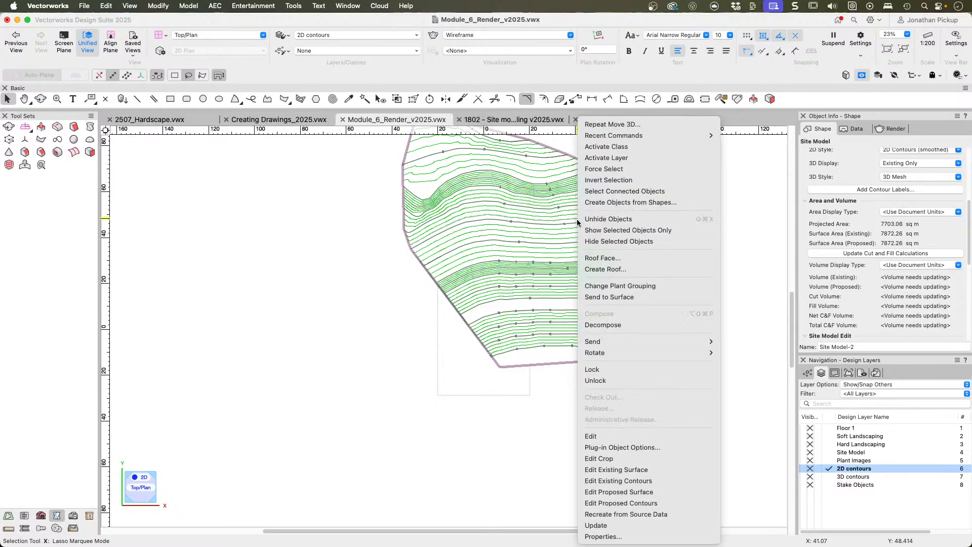
click(626, 459)
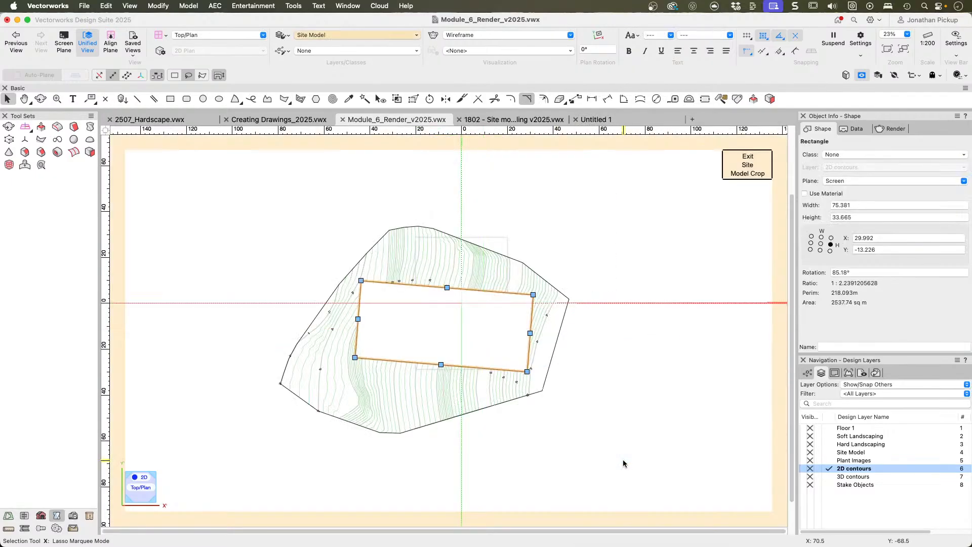
click(513, 221)
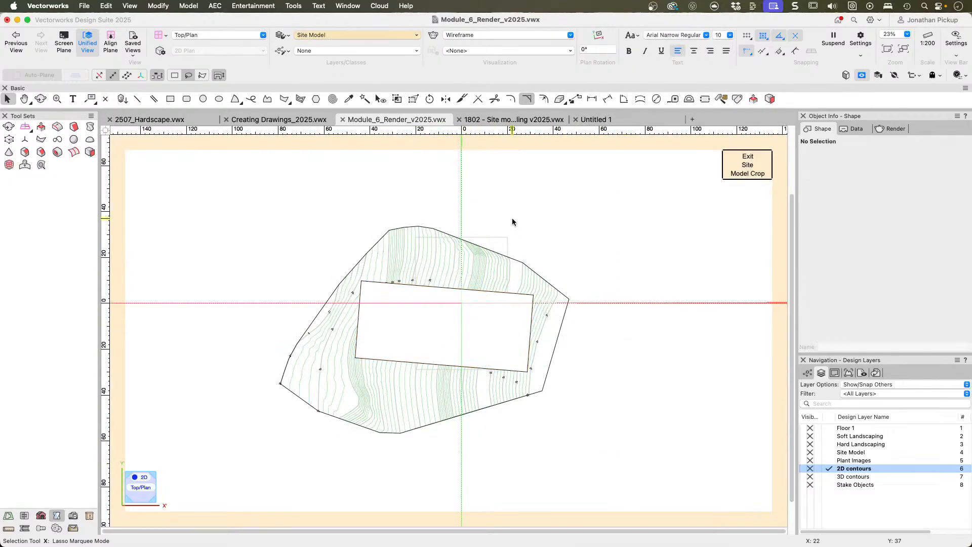
click(496, 250)
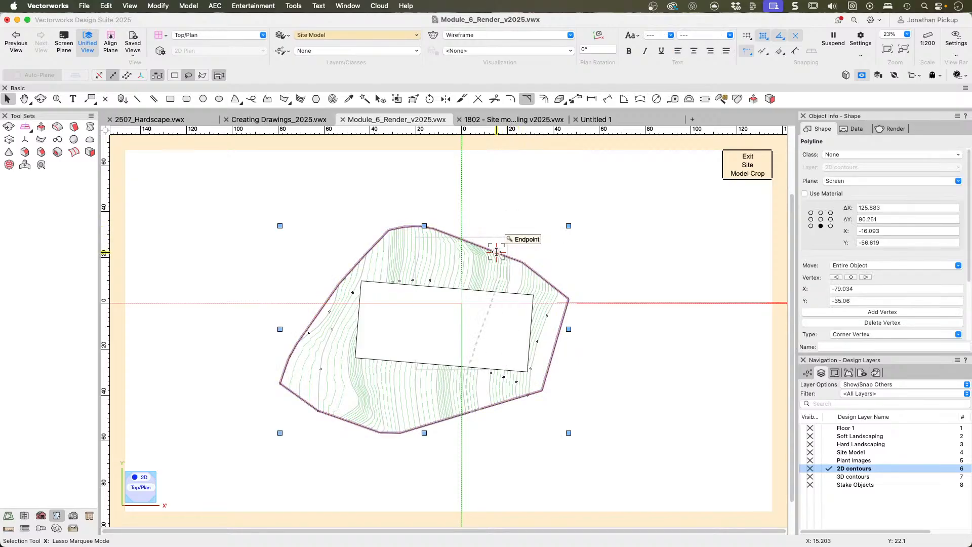
key(Delete)
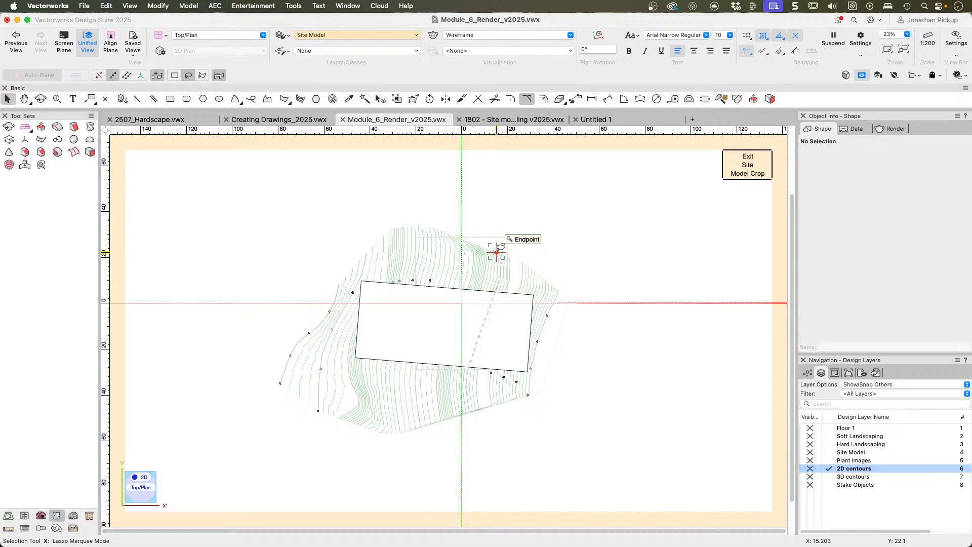
click(747, 164)
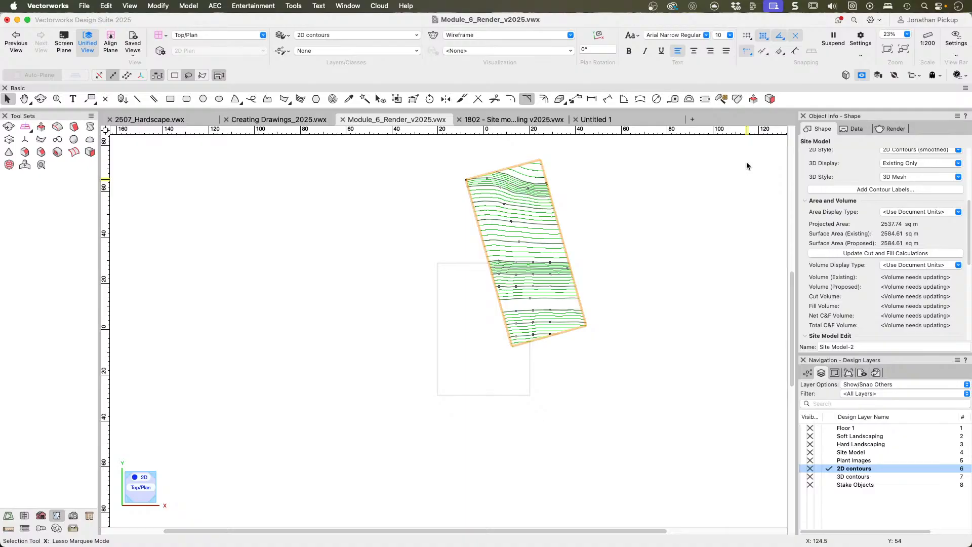
Step: Edit the site model's crop, delete the remaining rectangle, and exit so the model is uncropped
key(v)
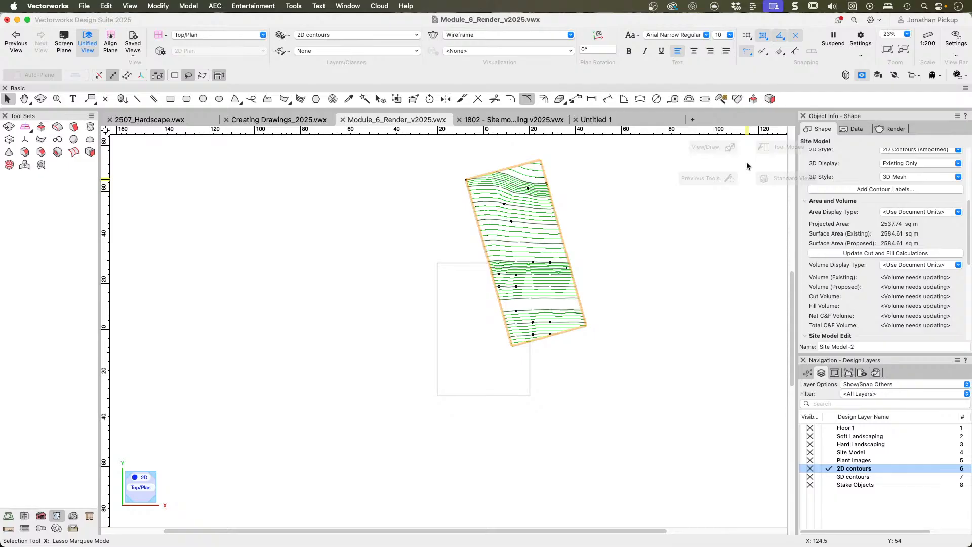
right_click(542, 228)
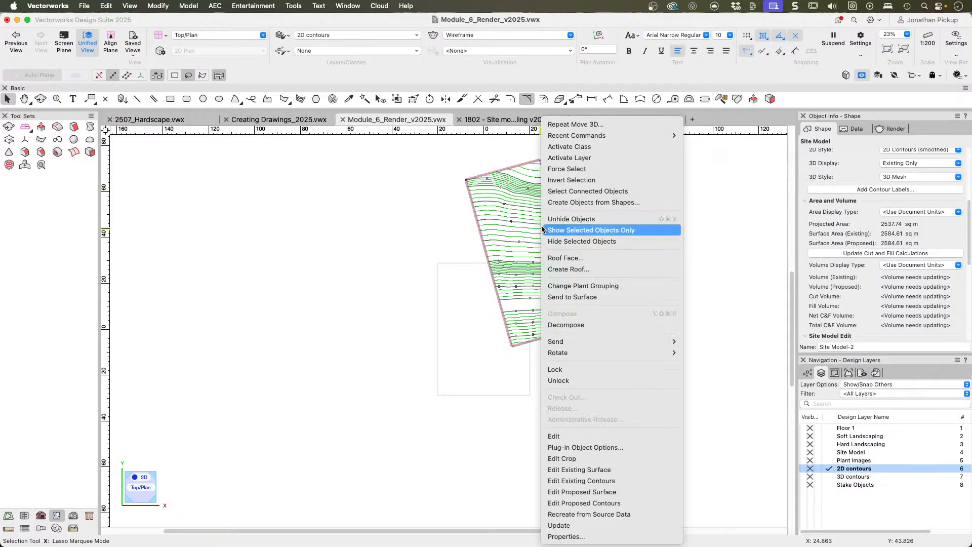
click(581, 470)
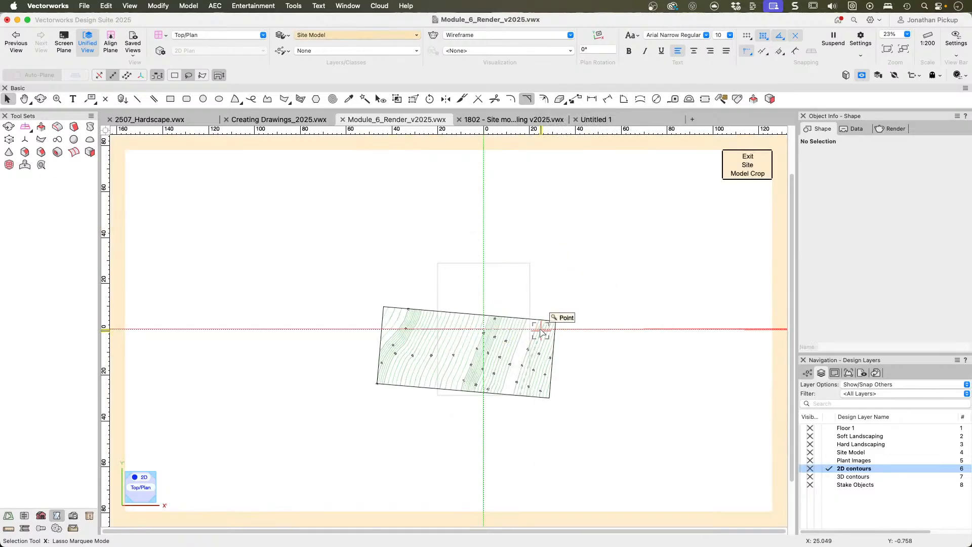
click(550, 319)
key(Delete)
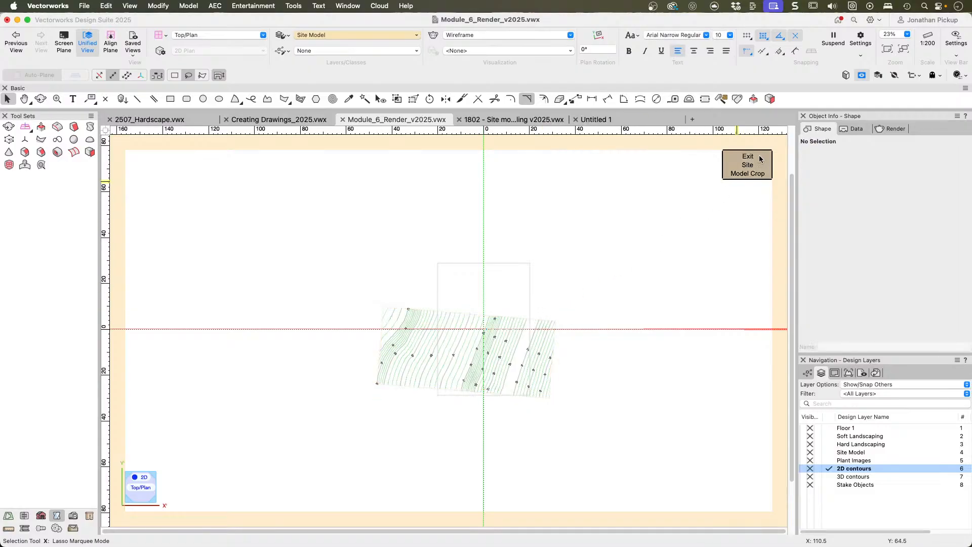
click(742, 173)
middle_drag(574, 278, 577, 320)
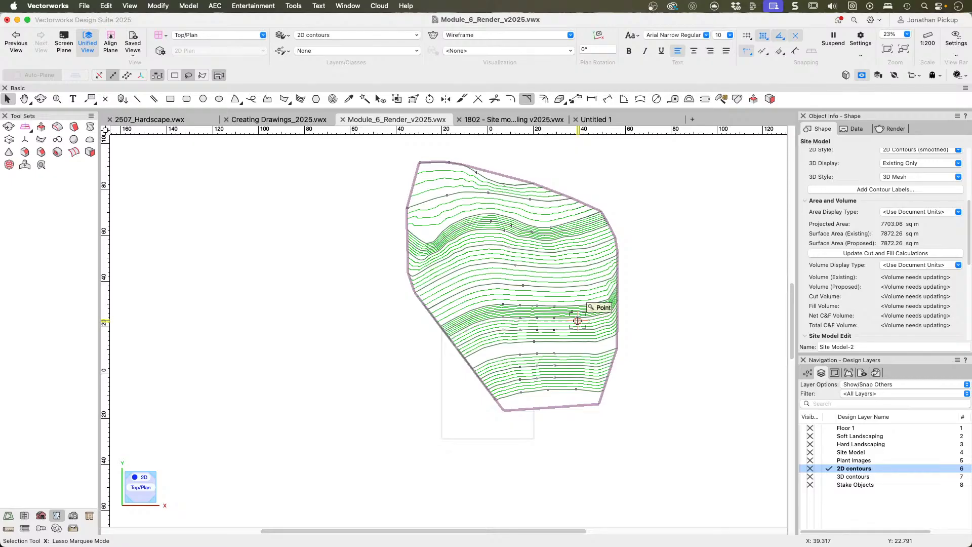
Step: Examine the Site Modifiers tool's modes, choosing Grade Limits mode, and return to the Selection tool without drawing a modifier
key(v)
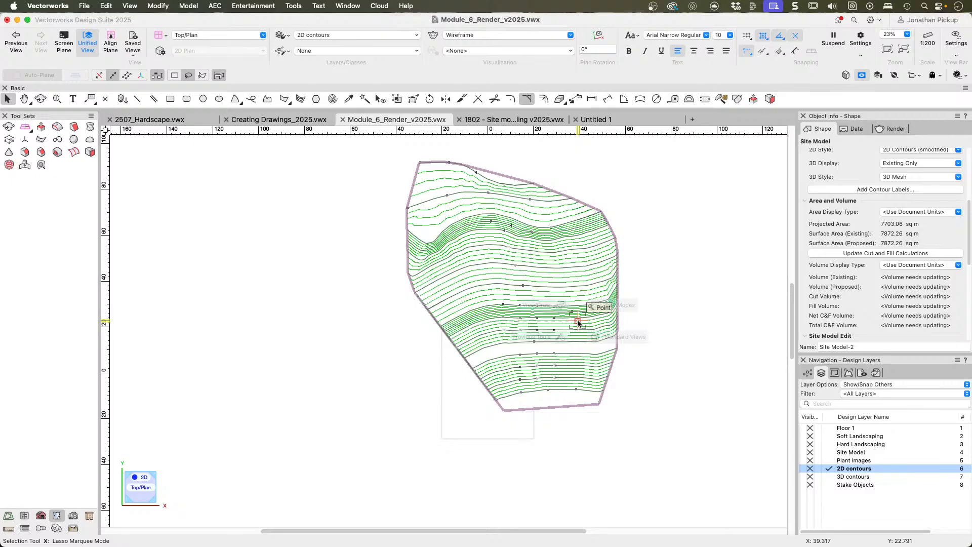
click(9, 516)
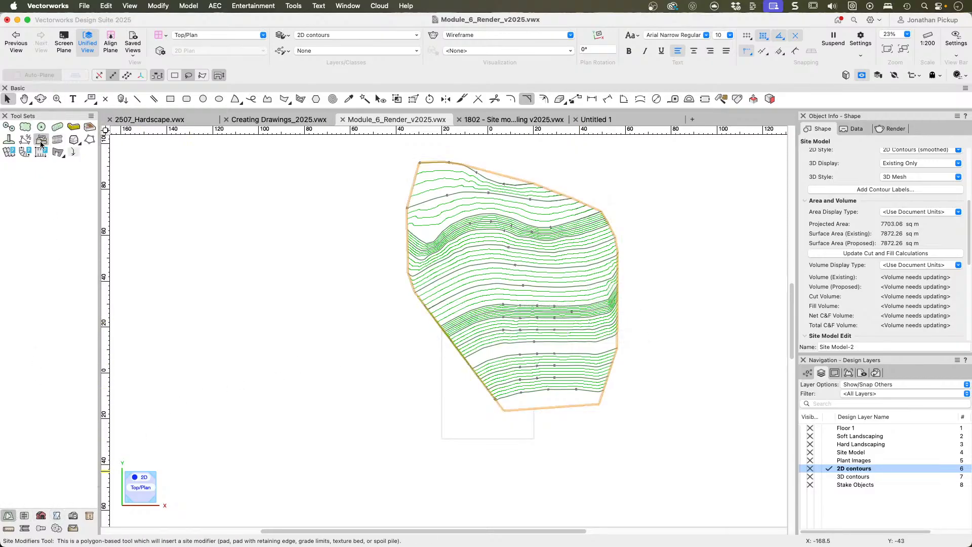
click(40, 141)
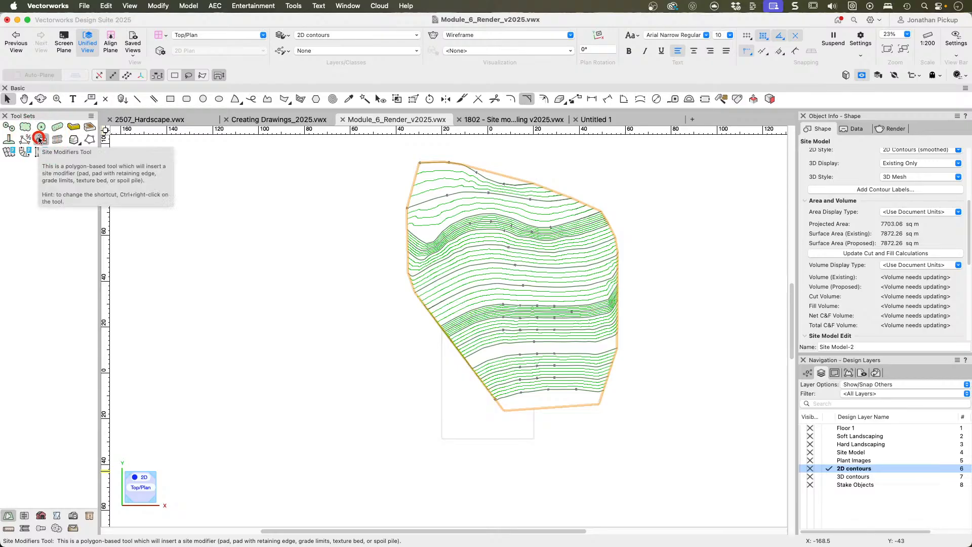
scroll(494, 260, up, 3)
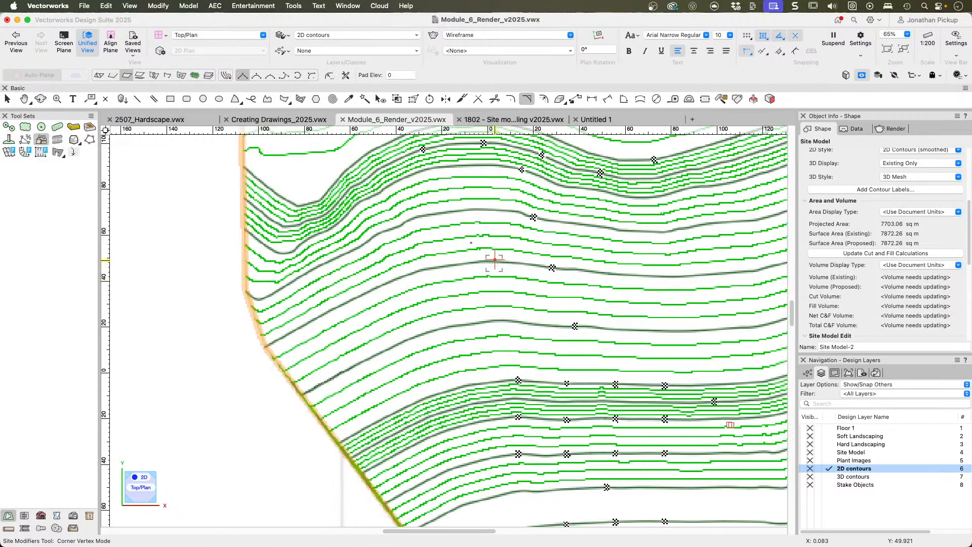
click(99, 76)
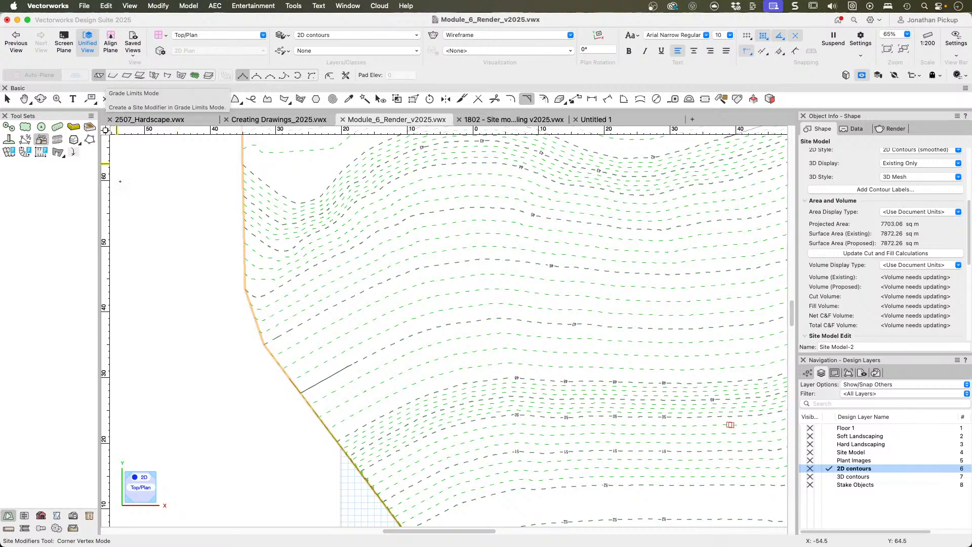
scroll(461, 346, down, 3)
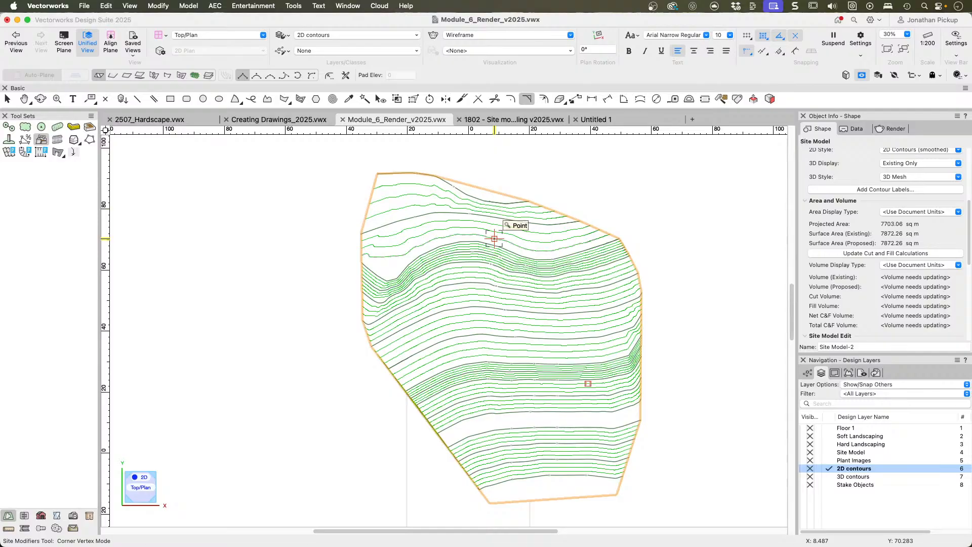
key(x)
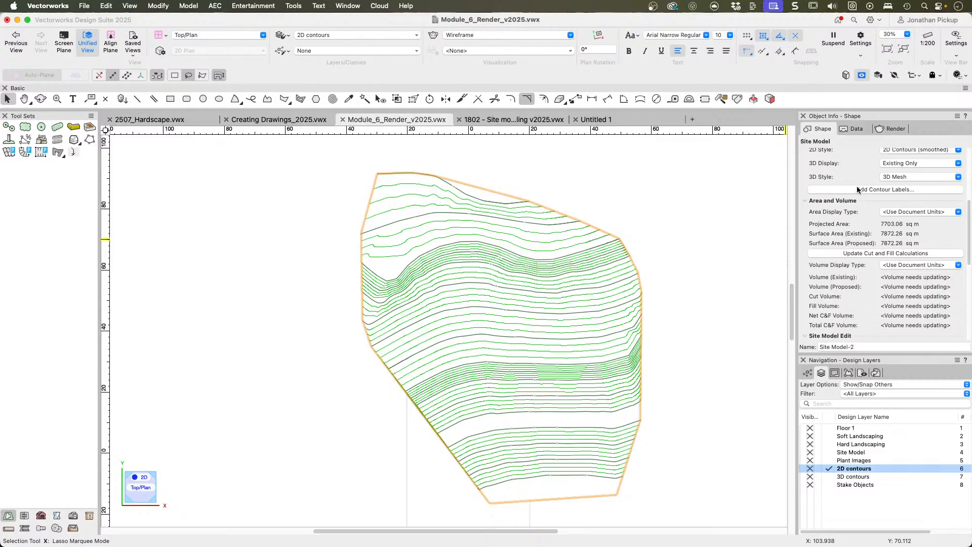
Step: Examine the layer options for using site modifiers in the site model's General settings, and cancel without changing anything
scroll(856, 188, up, 6)
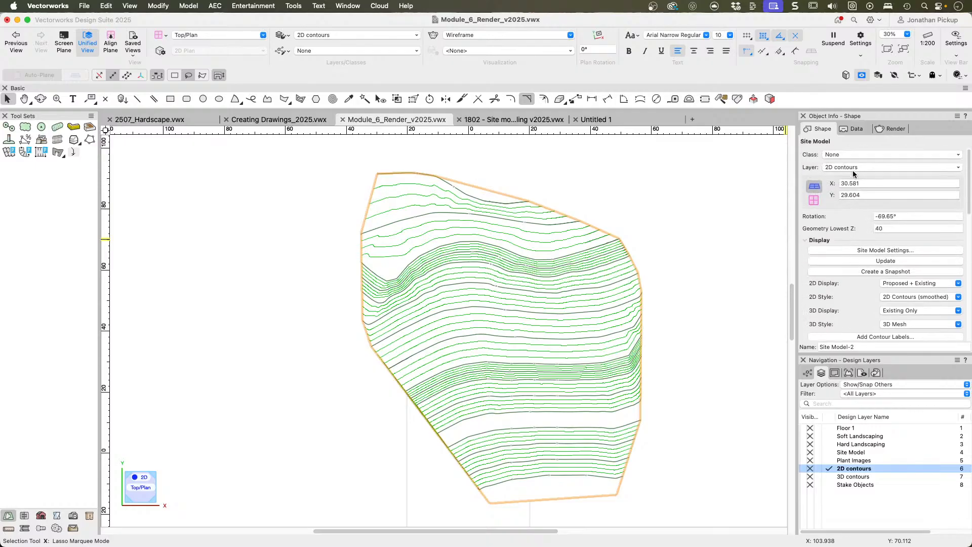
click(853, 251)
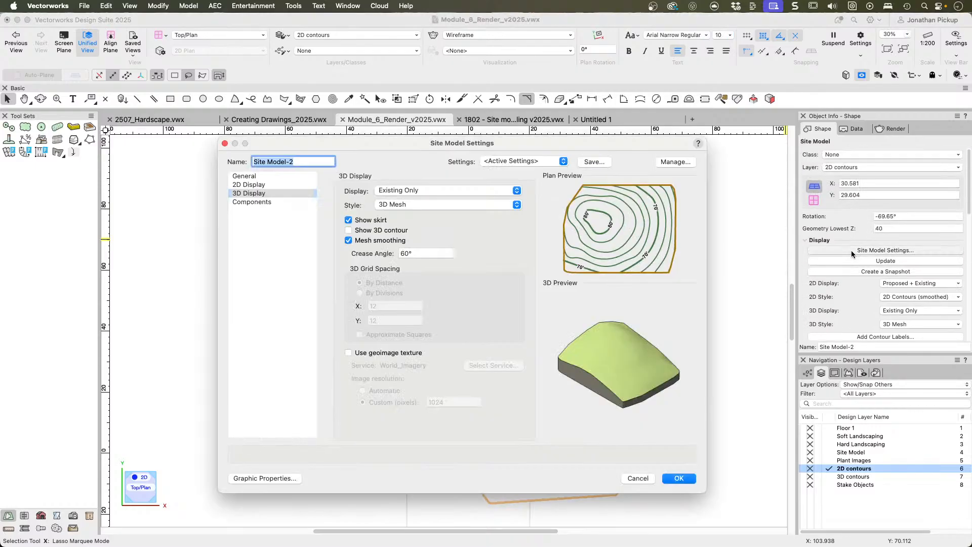
click(244, 176)
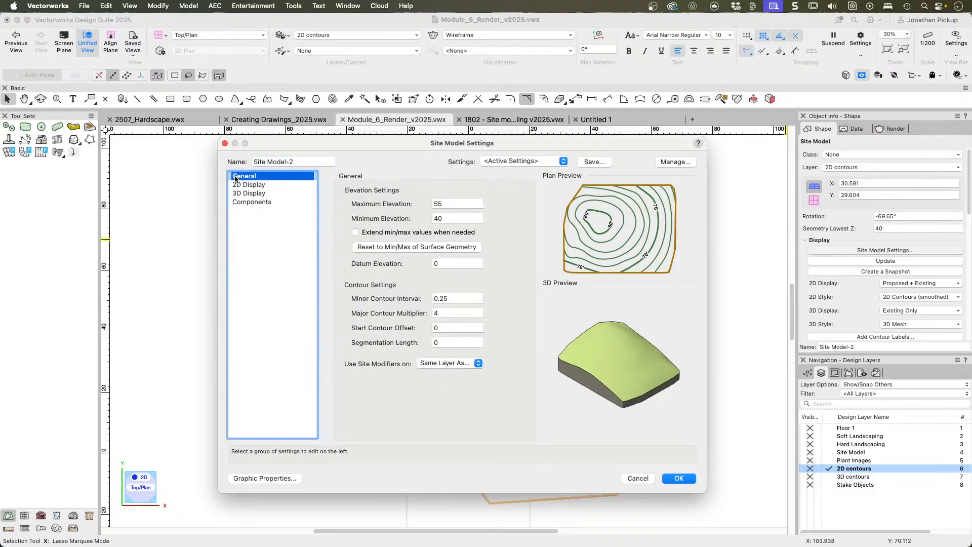
click(471, 363)
click(469, 362)
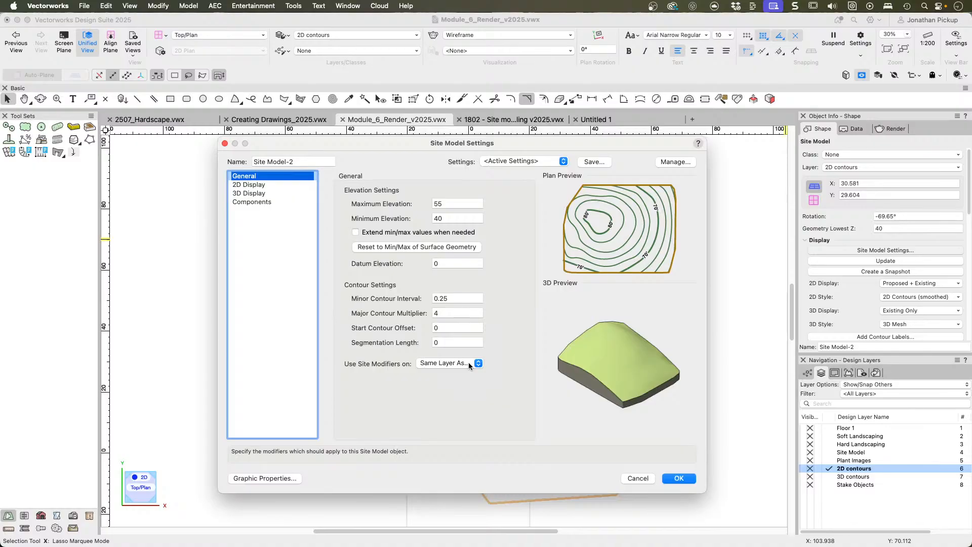
click(469, 363)
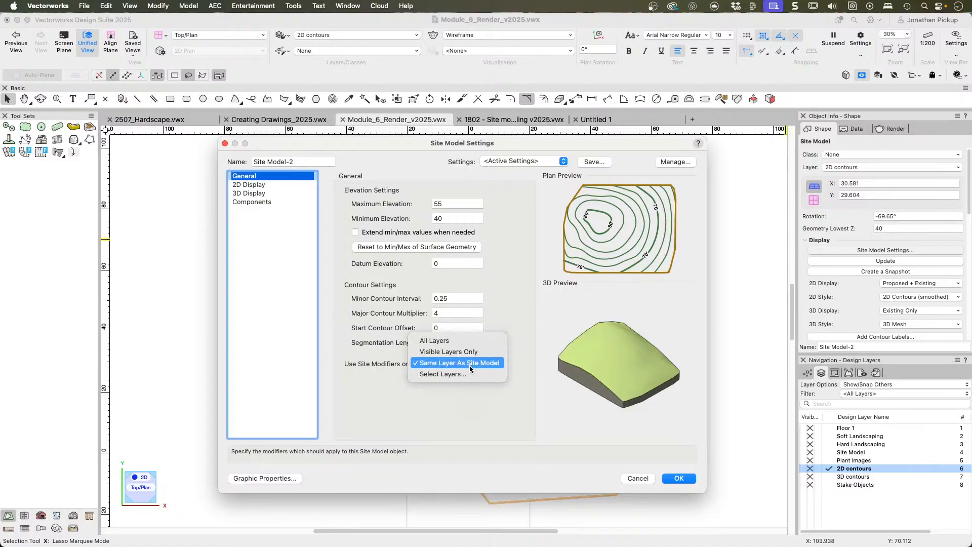
click(470, 368)
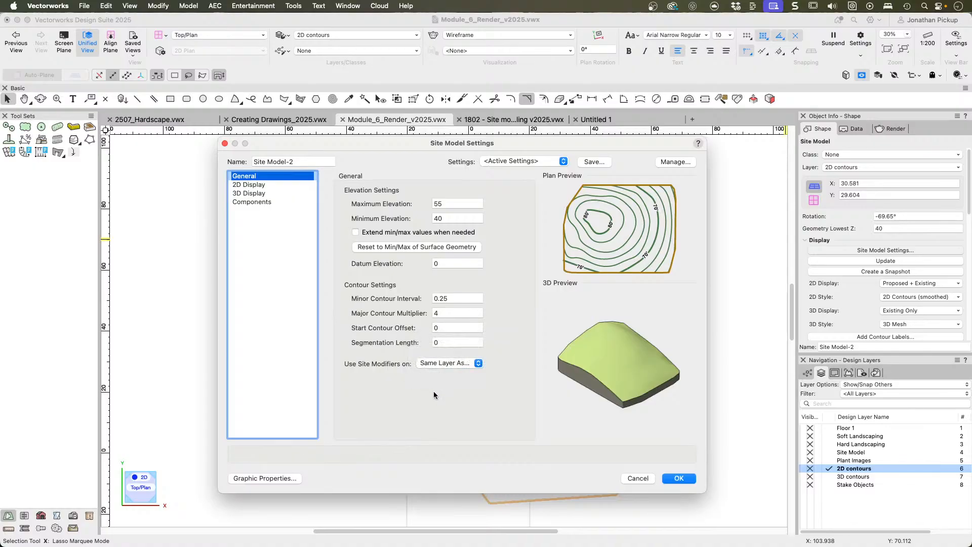
click(454, 363)
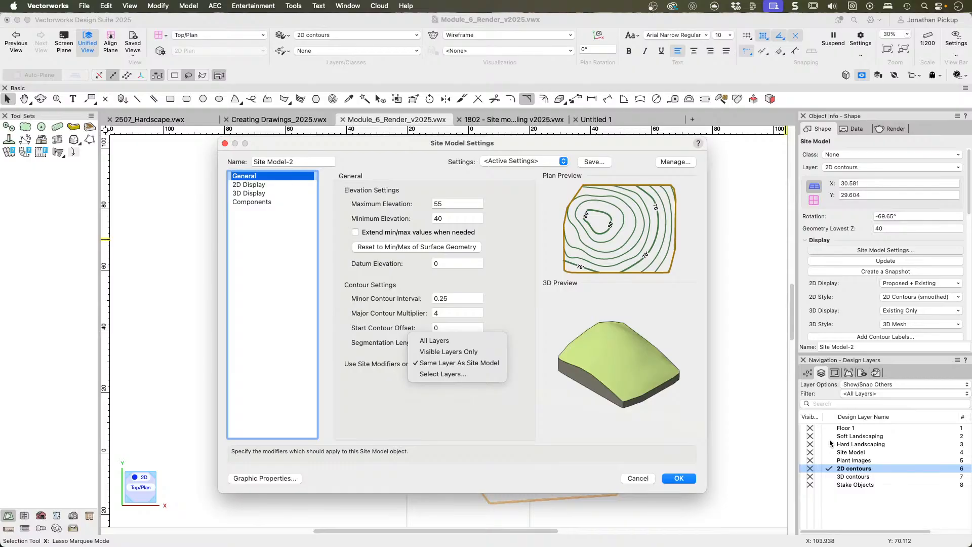
click(850, 424)
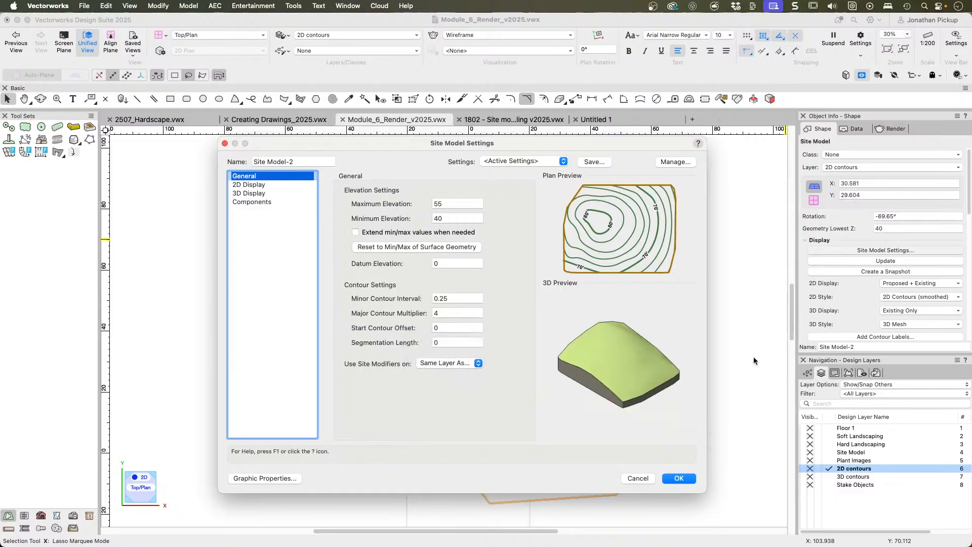
click(633, 477)
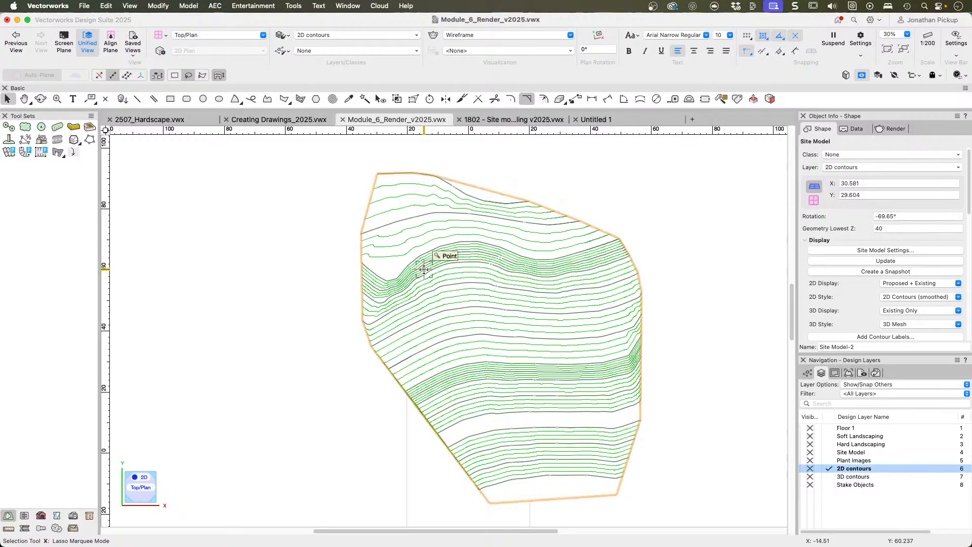
Step: Examine the contour polygons on the 3D contours layer and the stake elevation labels on the Stake Objects layer
click(827, 476)
scroll(547, 395, down, 2)
mouse_move(547, 395)
middle_down()
mouse_move(573, 339)
mouse_move(579, 286)
middle_up()
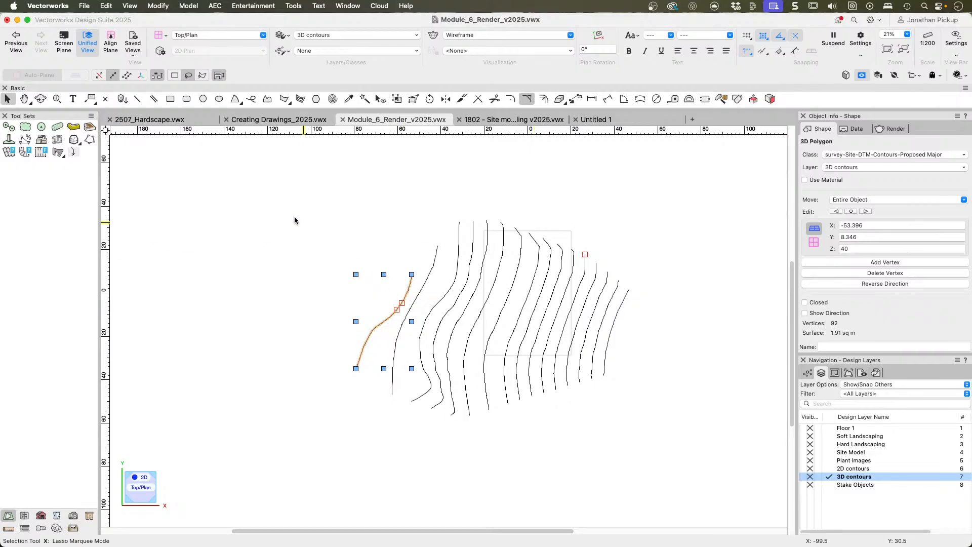
mouse_move(317, 197)
mouse_down()
mouse_move(672, 461)
mouse_move(659, 454)
mouse_up()
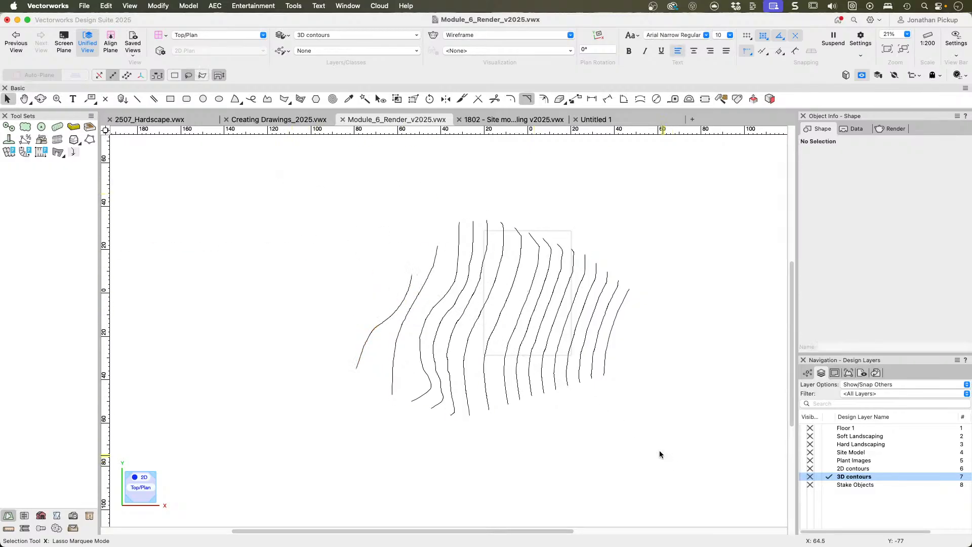
click(825, 485)
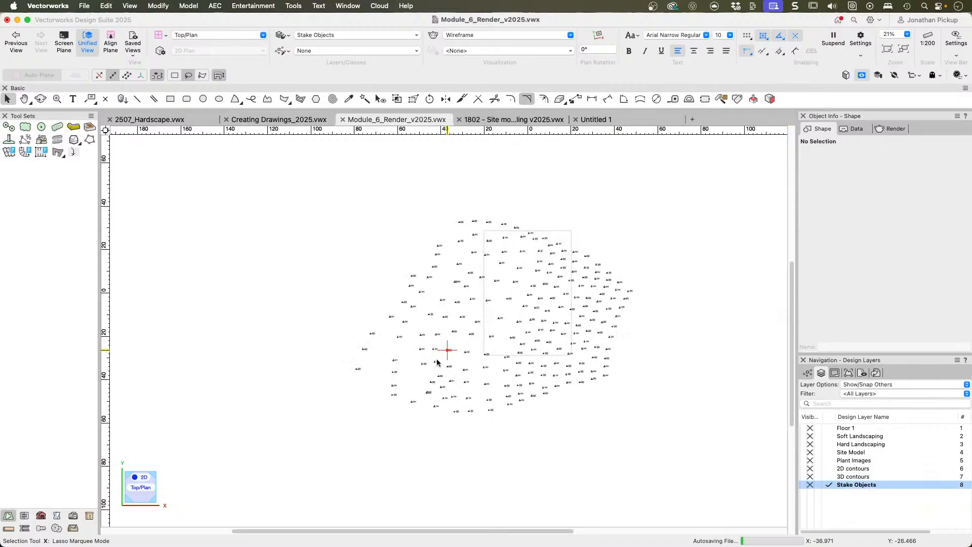
scroll(415, 346, up, 5)
scroll(415, 346, up, 3)
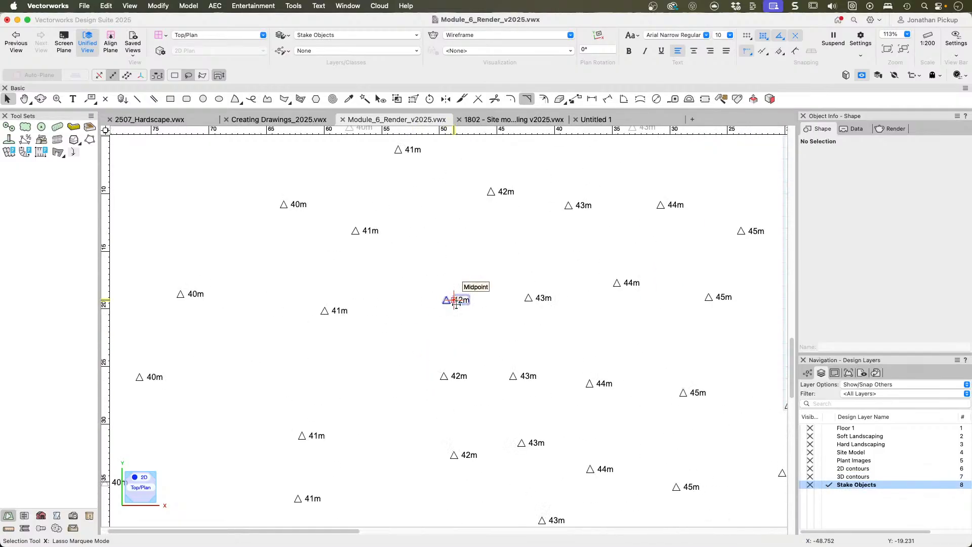
scroll(619, 307, down, 6)
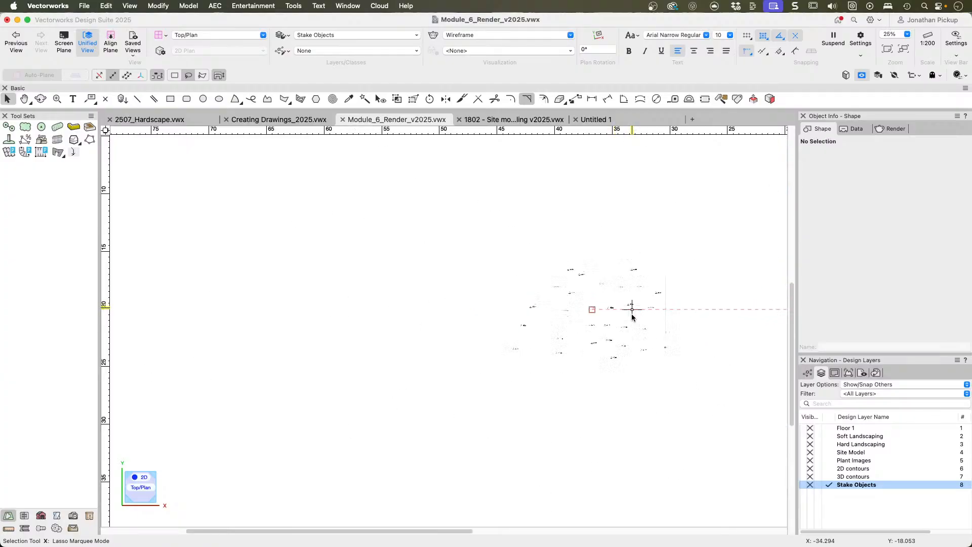
Step: Select all polygons on the 3D contours layer with a rectangular marquee and try to create a site model from source data
click(826, 476)
middle_drag(689, 334, 453, 342)
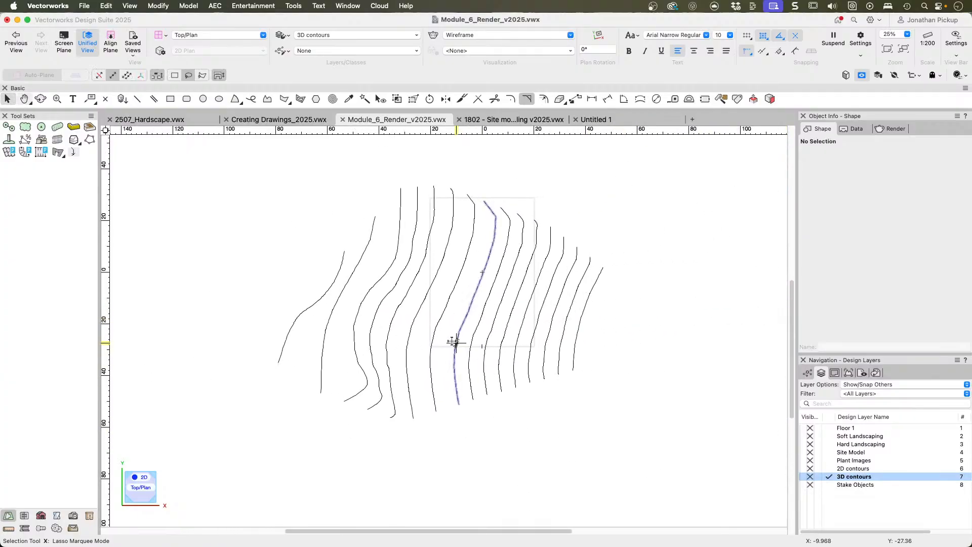
mouse_move(197, 163)
mouse_down()
mouse_move(533, 375)
mouse_move(514, 365)
mouse_up()
click(175, 75)
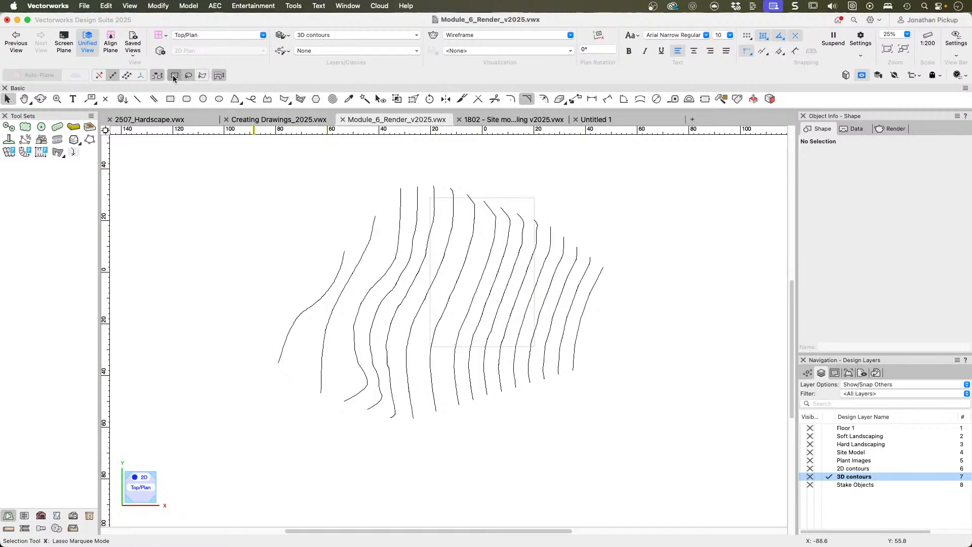
drag(200, 147, 657, 517)
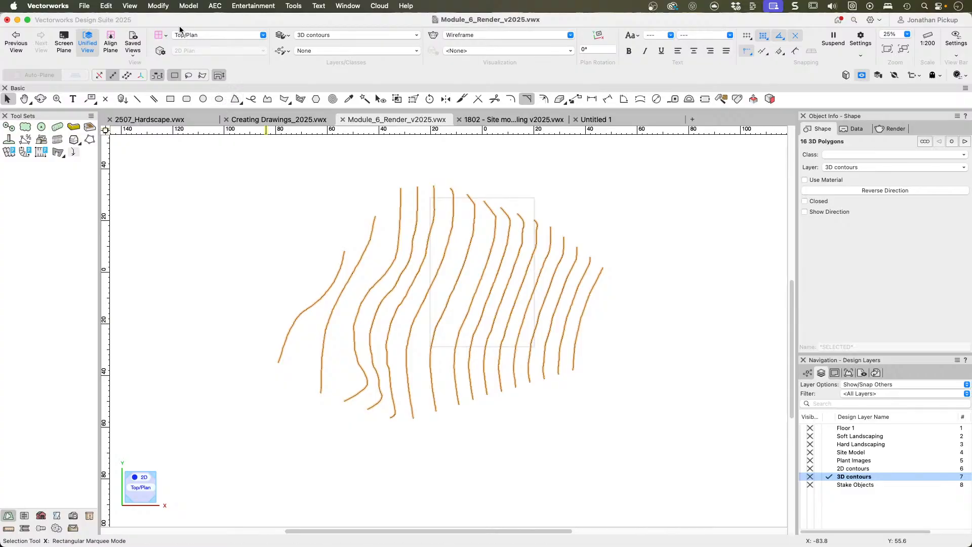
click(214, 6)
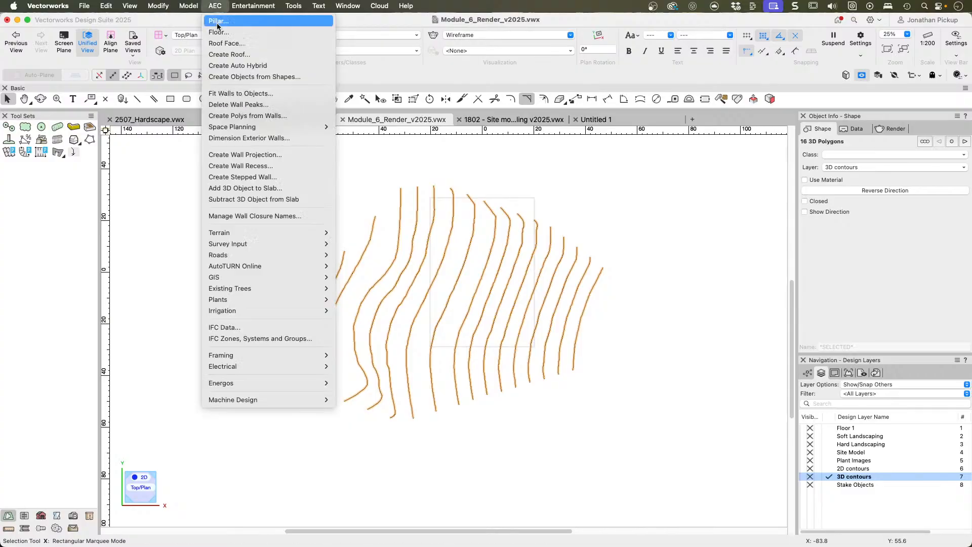
mouse_move(257, 234)
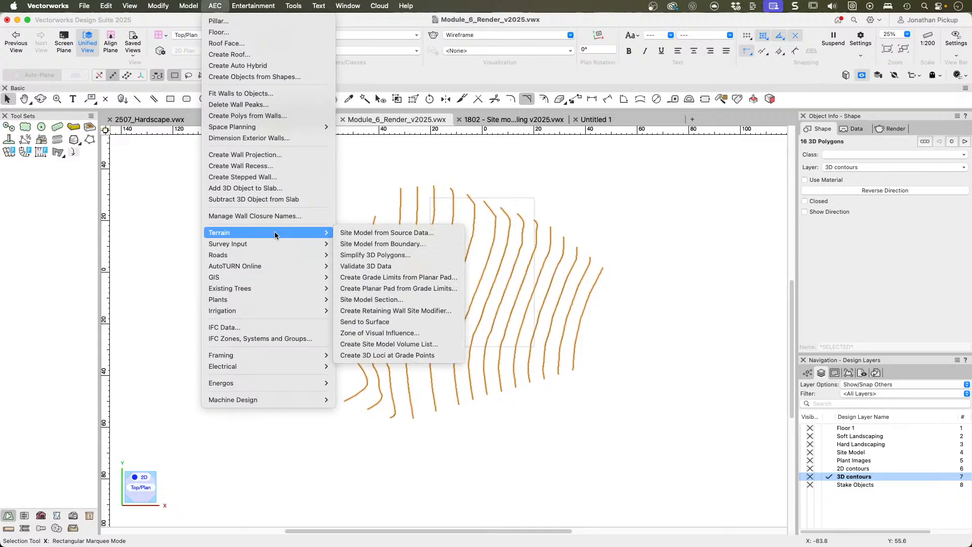
click(393, 234)
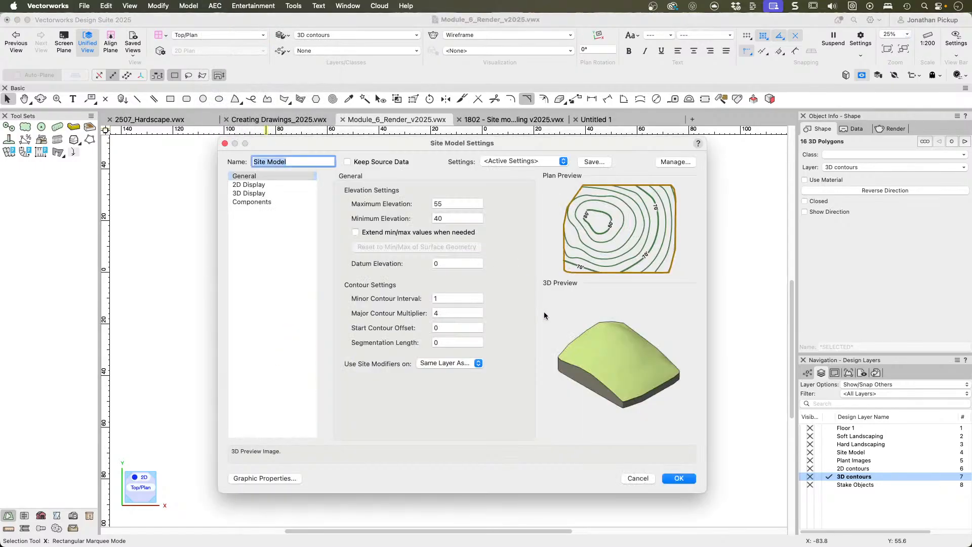
click(679, 479)
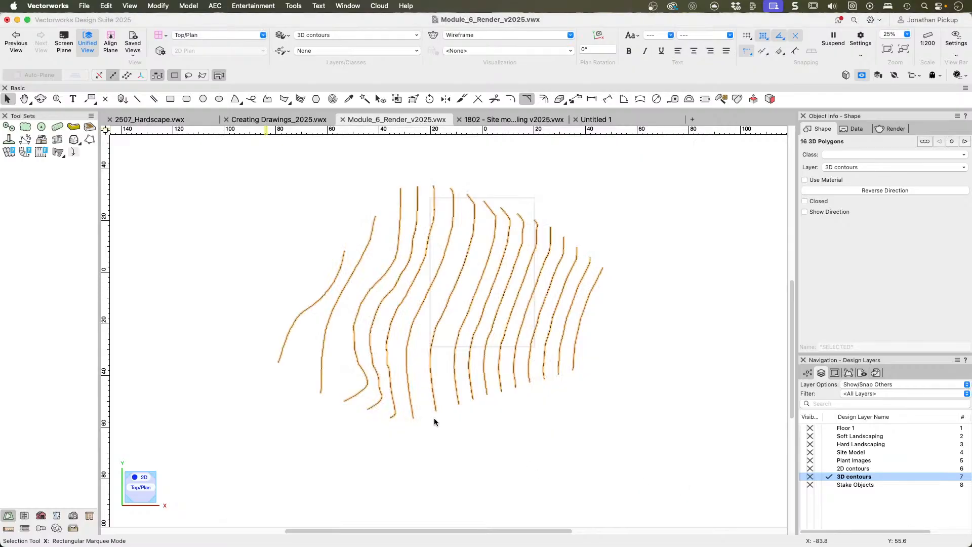
Step: Make Stake Objects the active layer, select all its stakes with a rectangular marquee, and start a site model from source data
click(834, 485)
click(828, 485)
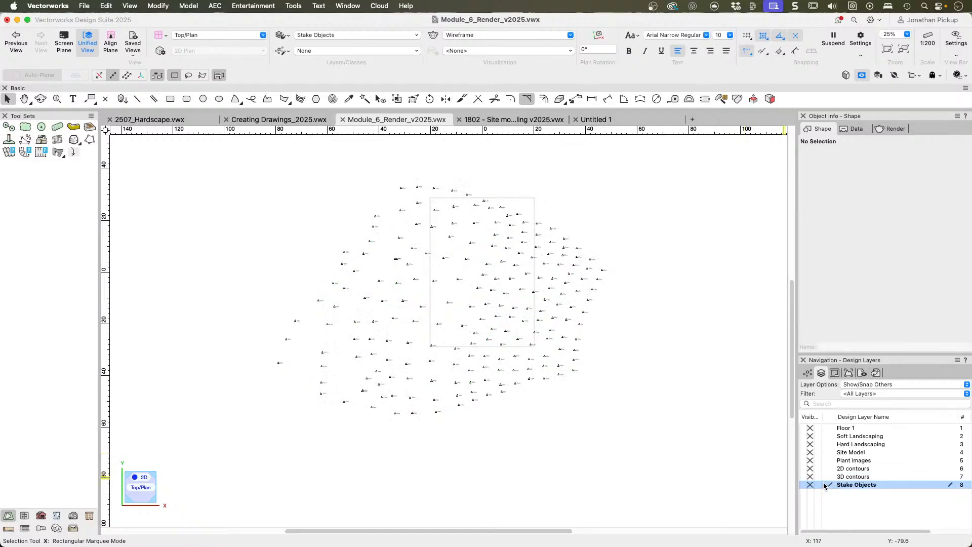
drag(159, 160, 673, 465)
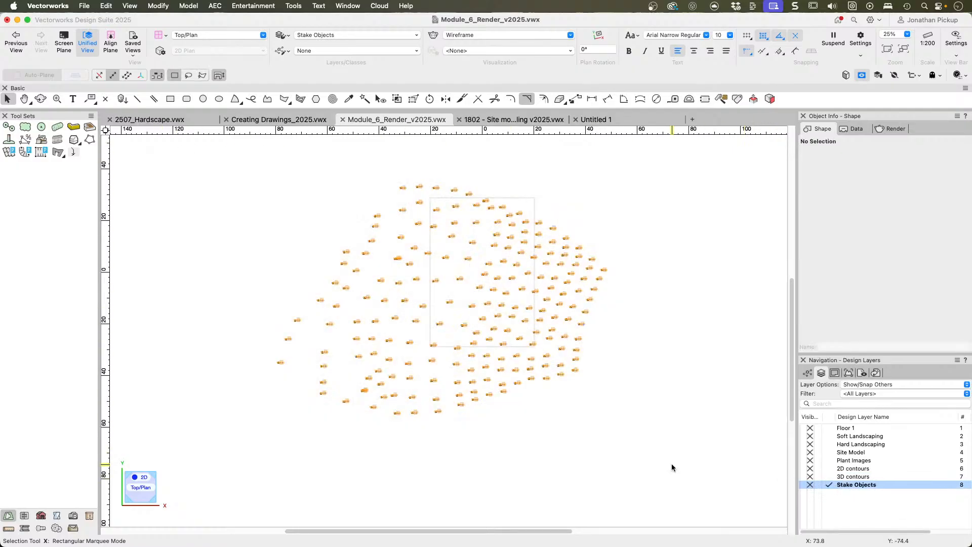
click(214, 6)
mouse_move(260, 244)
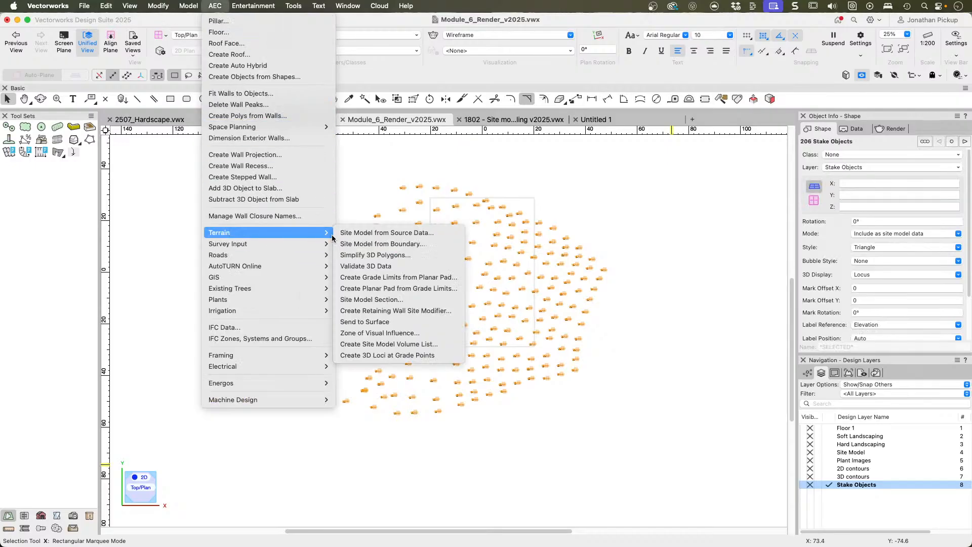
click(408, 235)
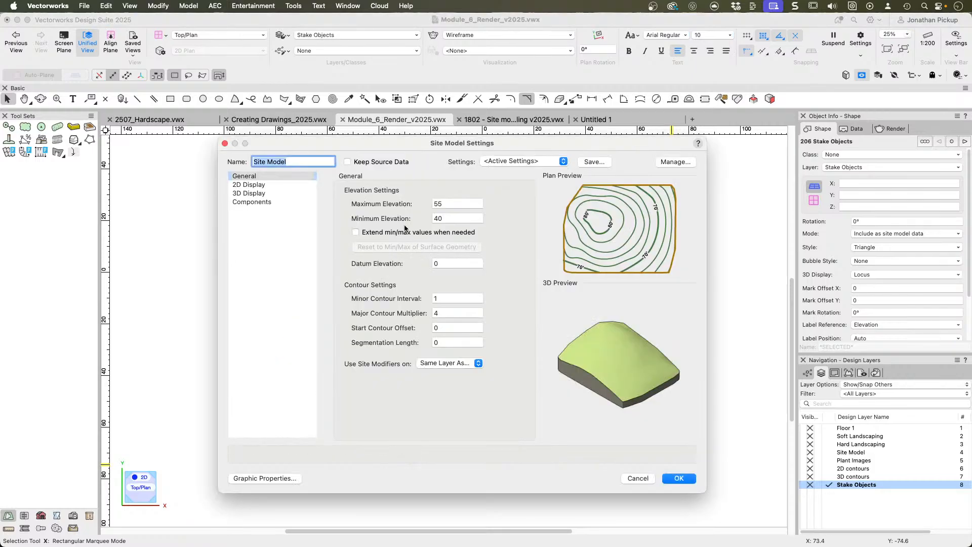
Step: Set the site model's minor contour interval to .25 and create the model from the stakes
drag(442, 298, 417, 292)
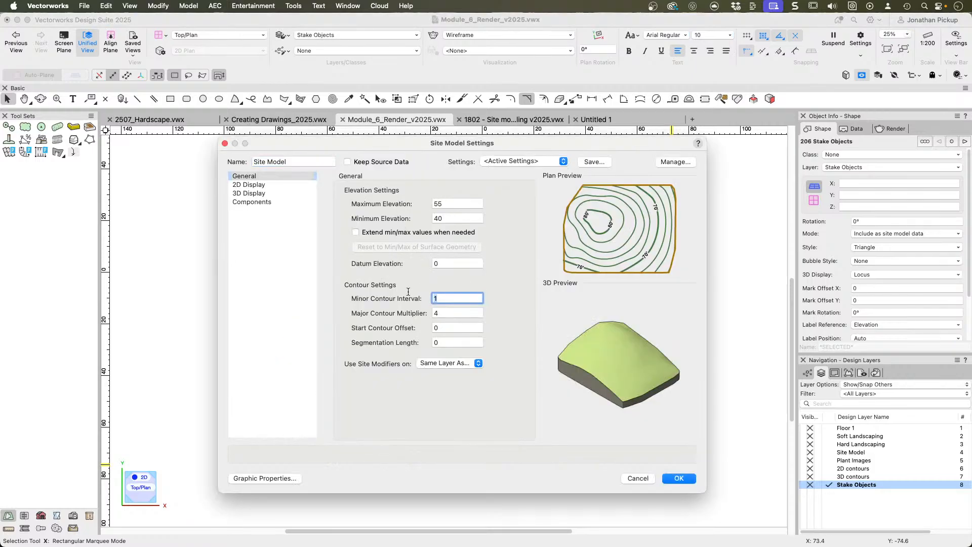
text(.25)
key(Tab)
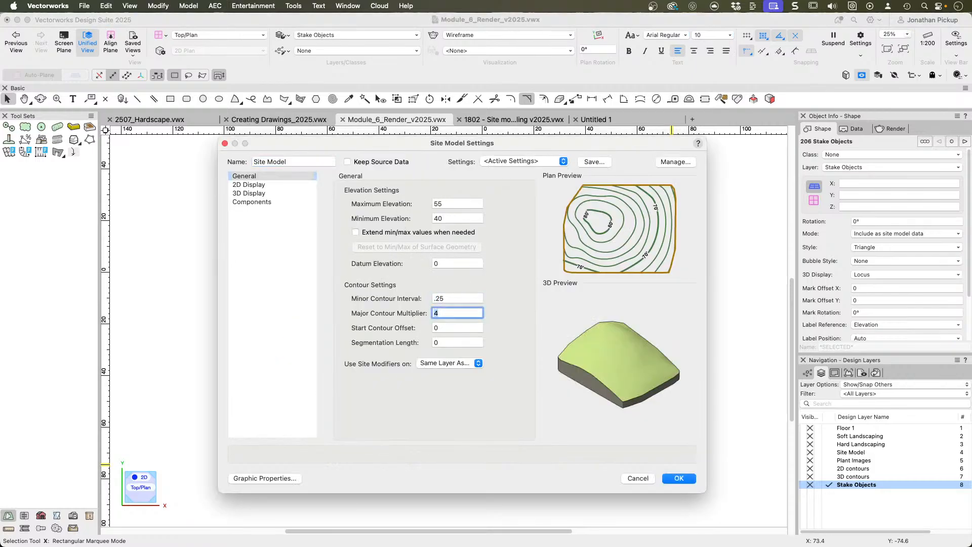
key(Tab)
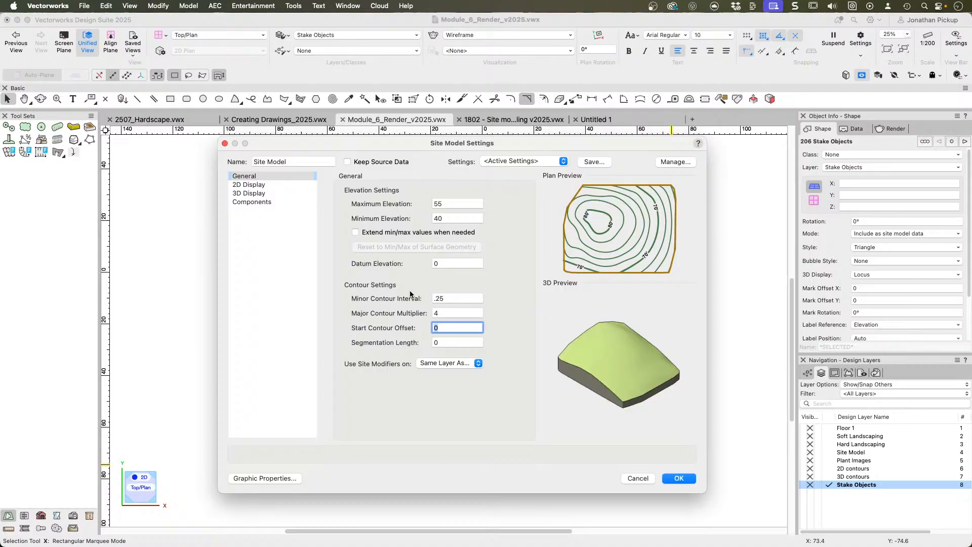
click(679, 479)
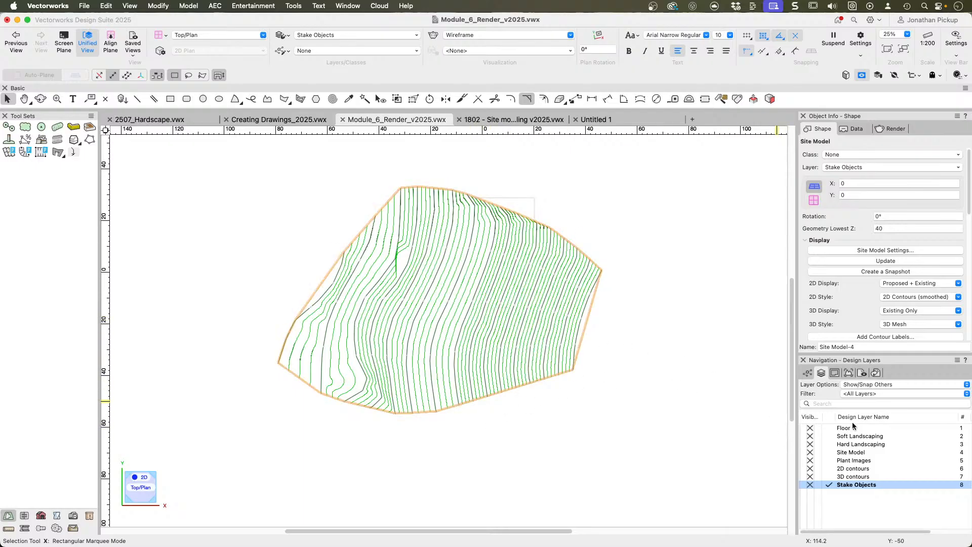
Step: Filter the classes by "site" and hide the Existing Minor contours class, toggling its visibility to compare the stake-based model
click(808, 373)
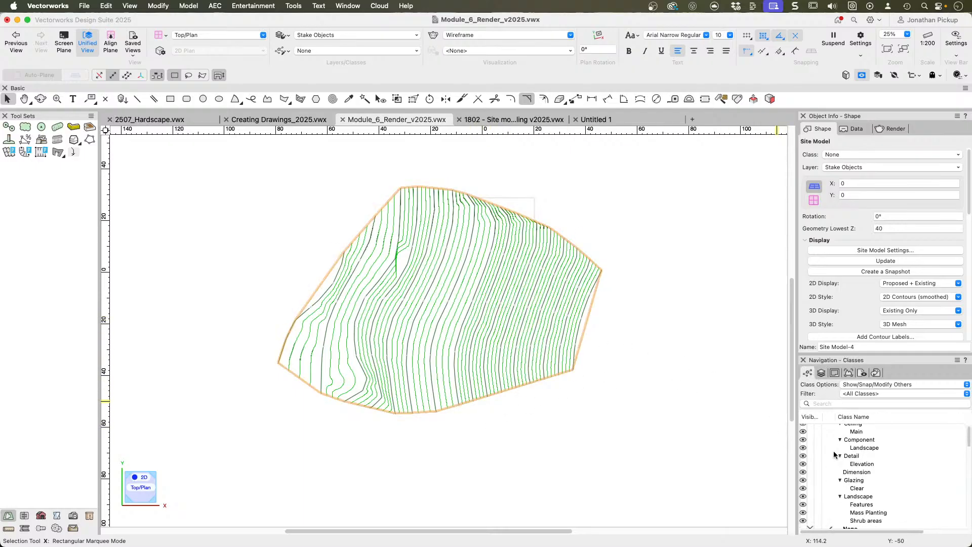
scroll(834, 455, down, 2)
click(818, 404)
text(site)
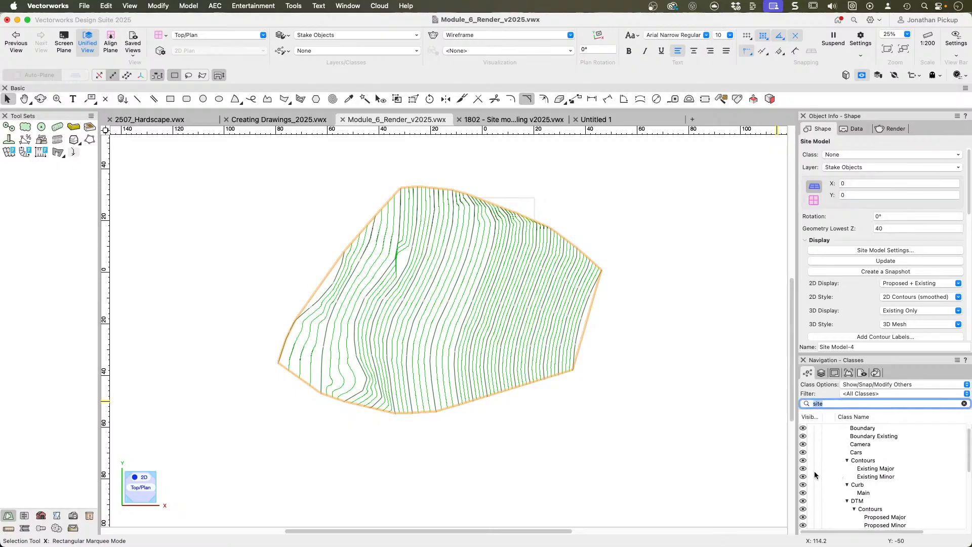
click(809, 476)
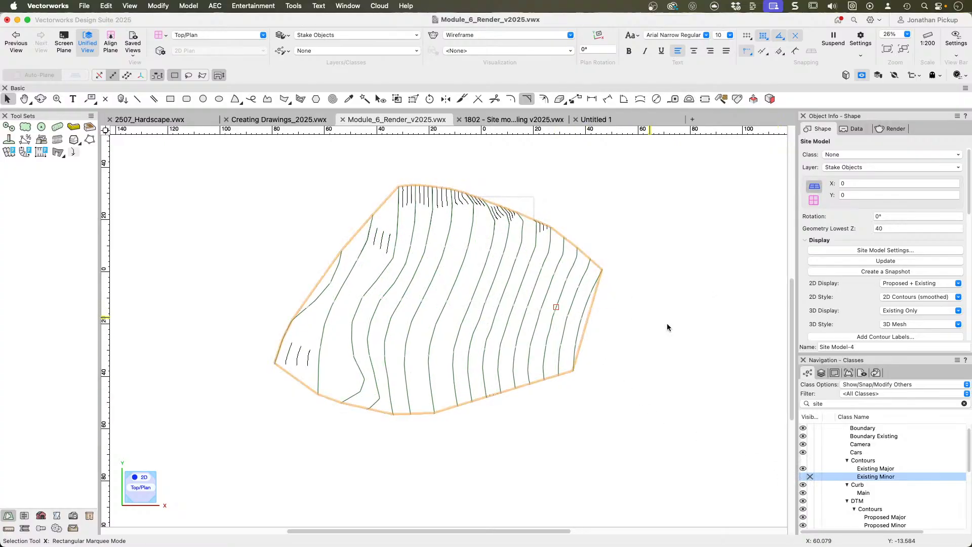
click(809, 476)
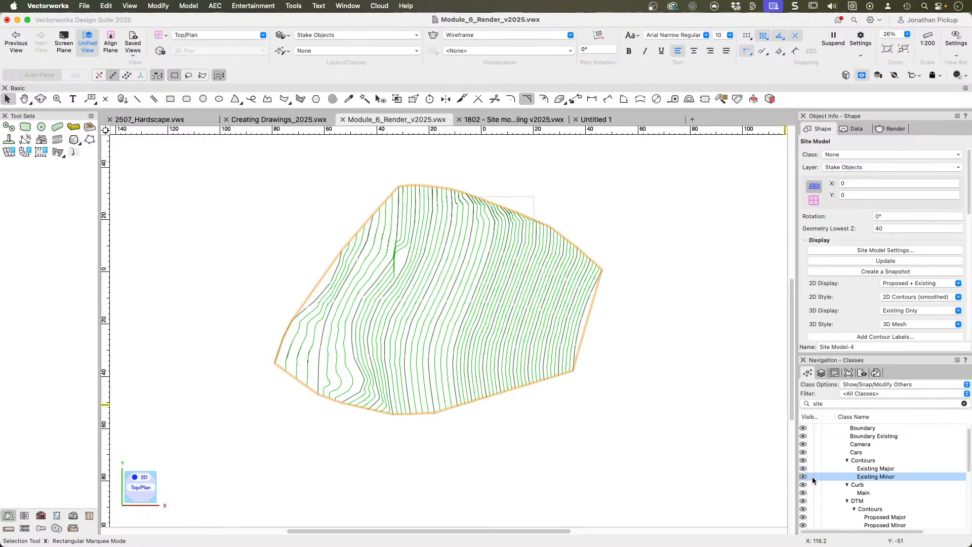
click(812, 476)
Step: Make 3D contours the active layer and compare its site model with the Existing Minor class shown and hidden
click(822, 373)
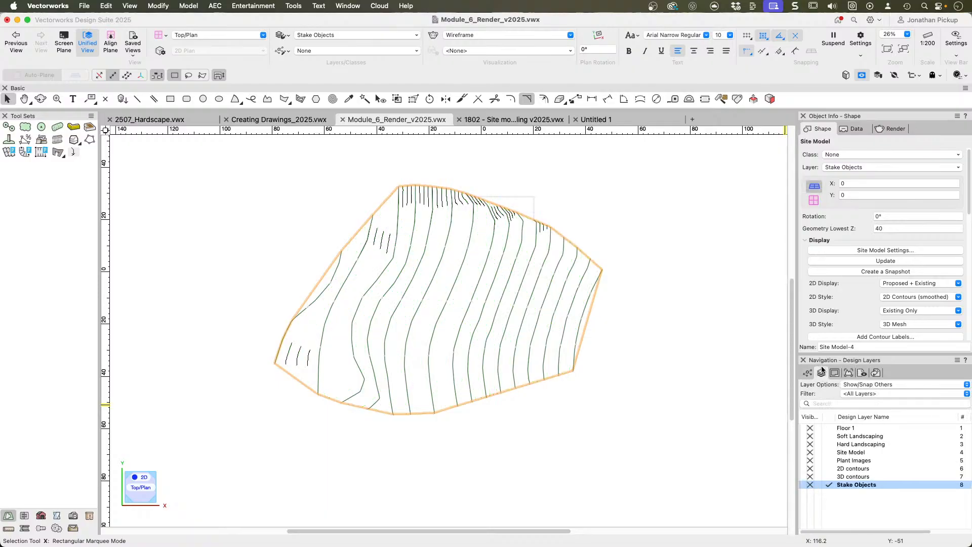
click(829, 477)
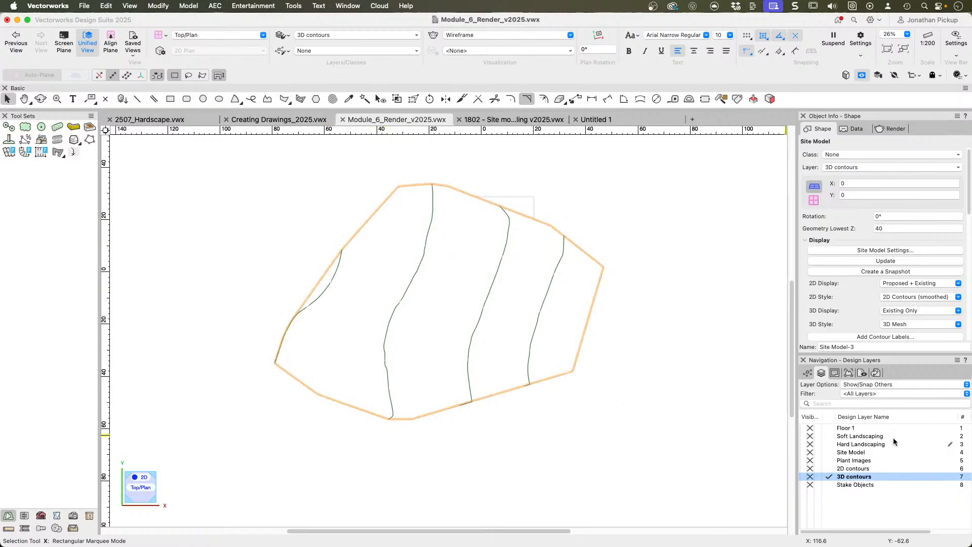
click(808, 374)
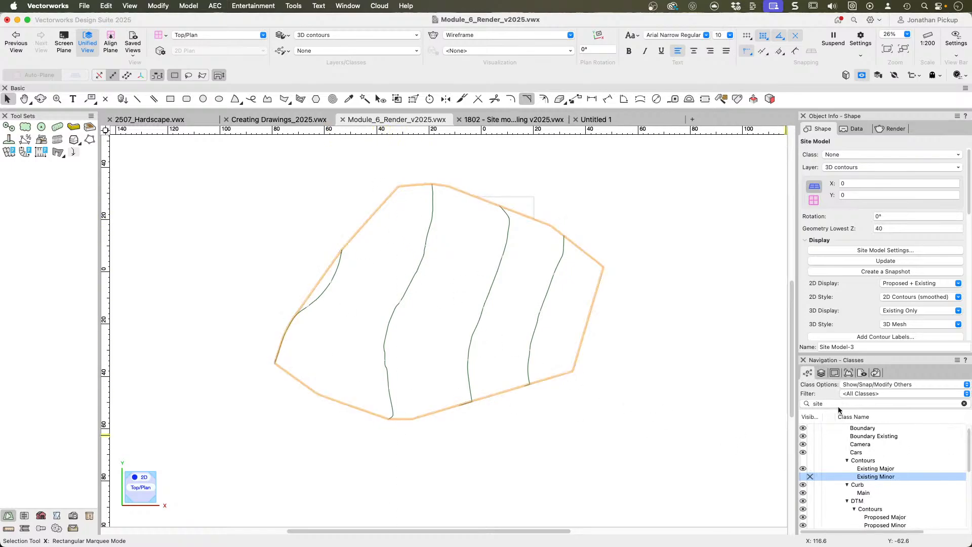
click(804, 477)
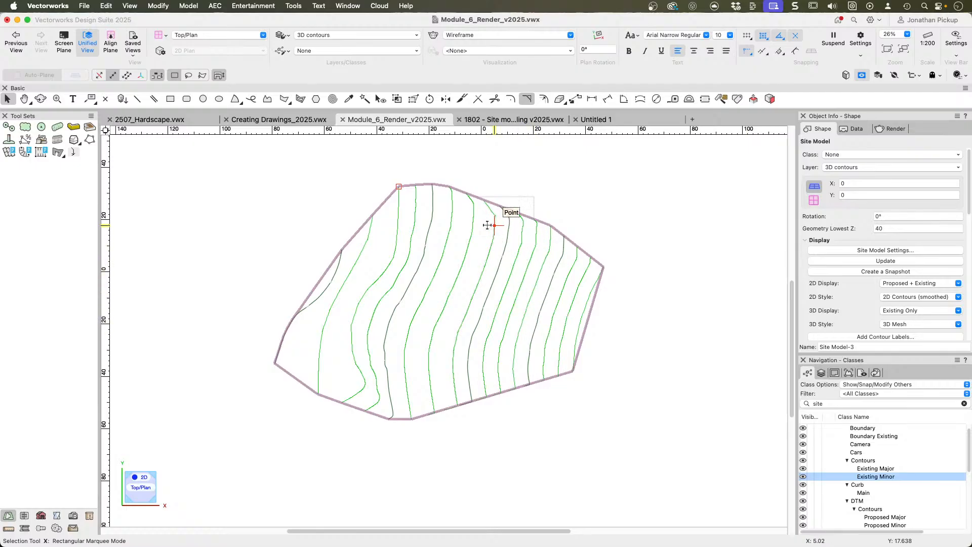
click(806, 477)
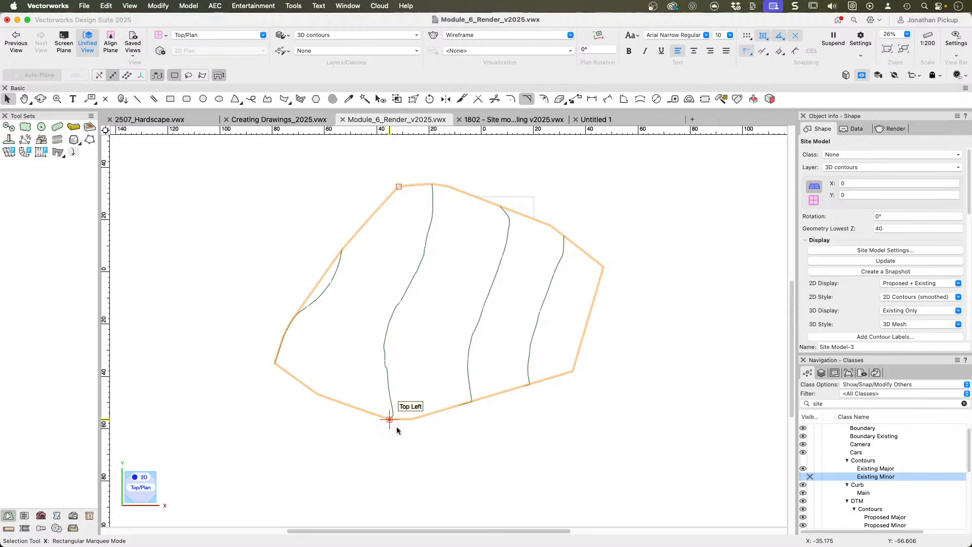
Step: Deselect the site model and bring up the on-screen shortcuts for standard views and tool modes
click(335, 431)
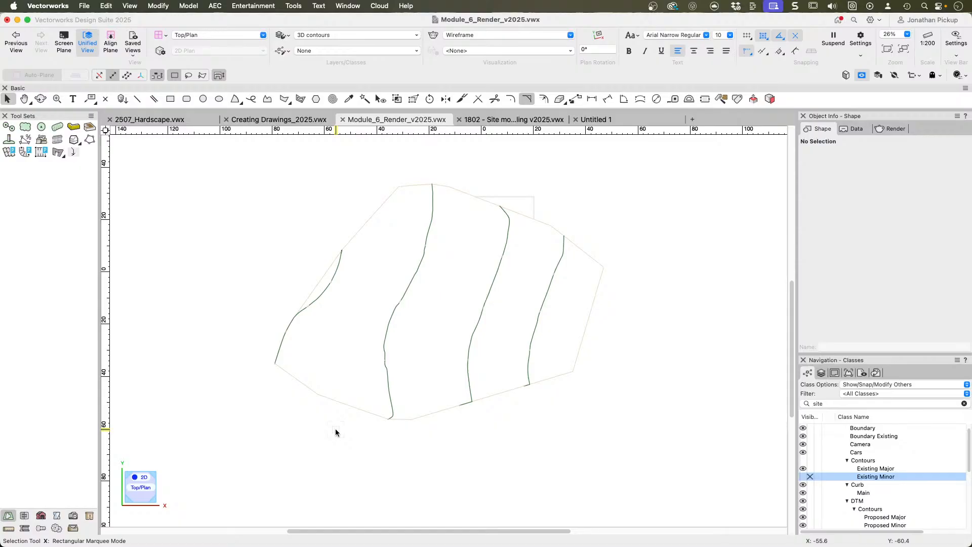
key(u)
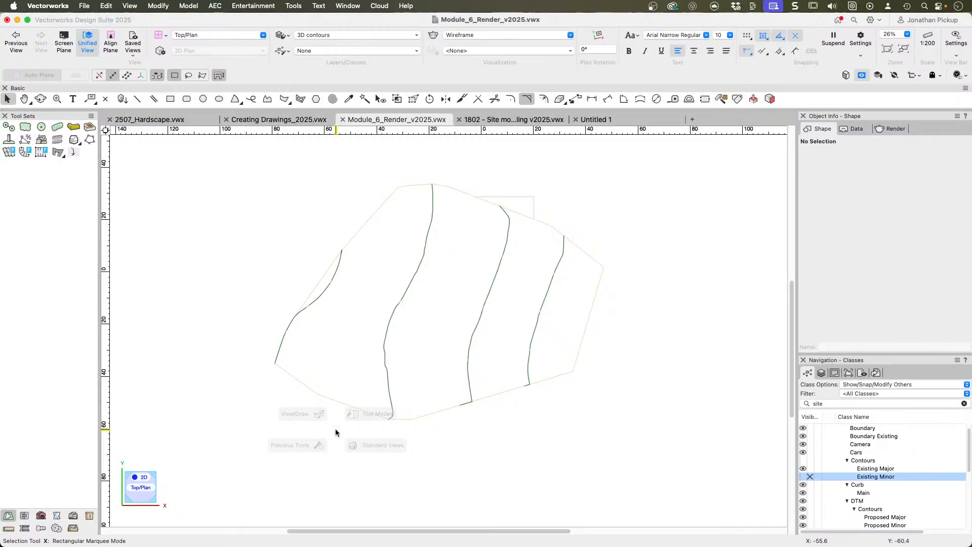